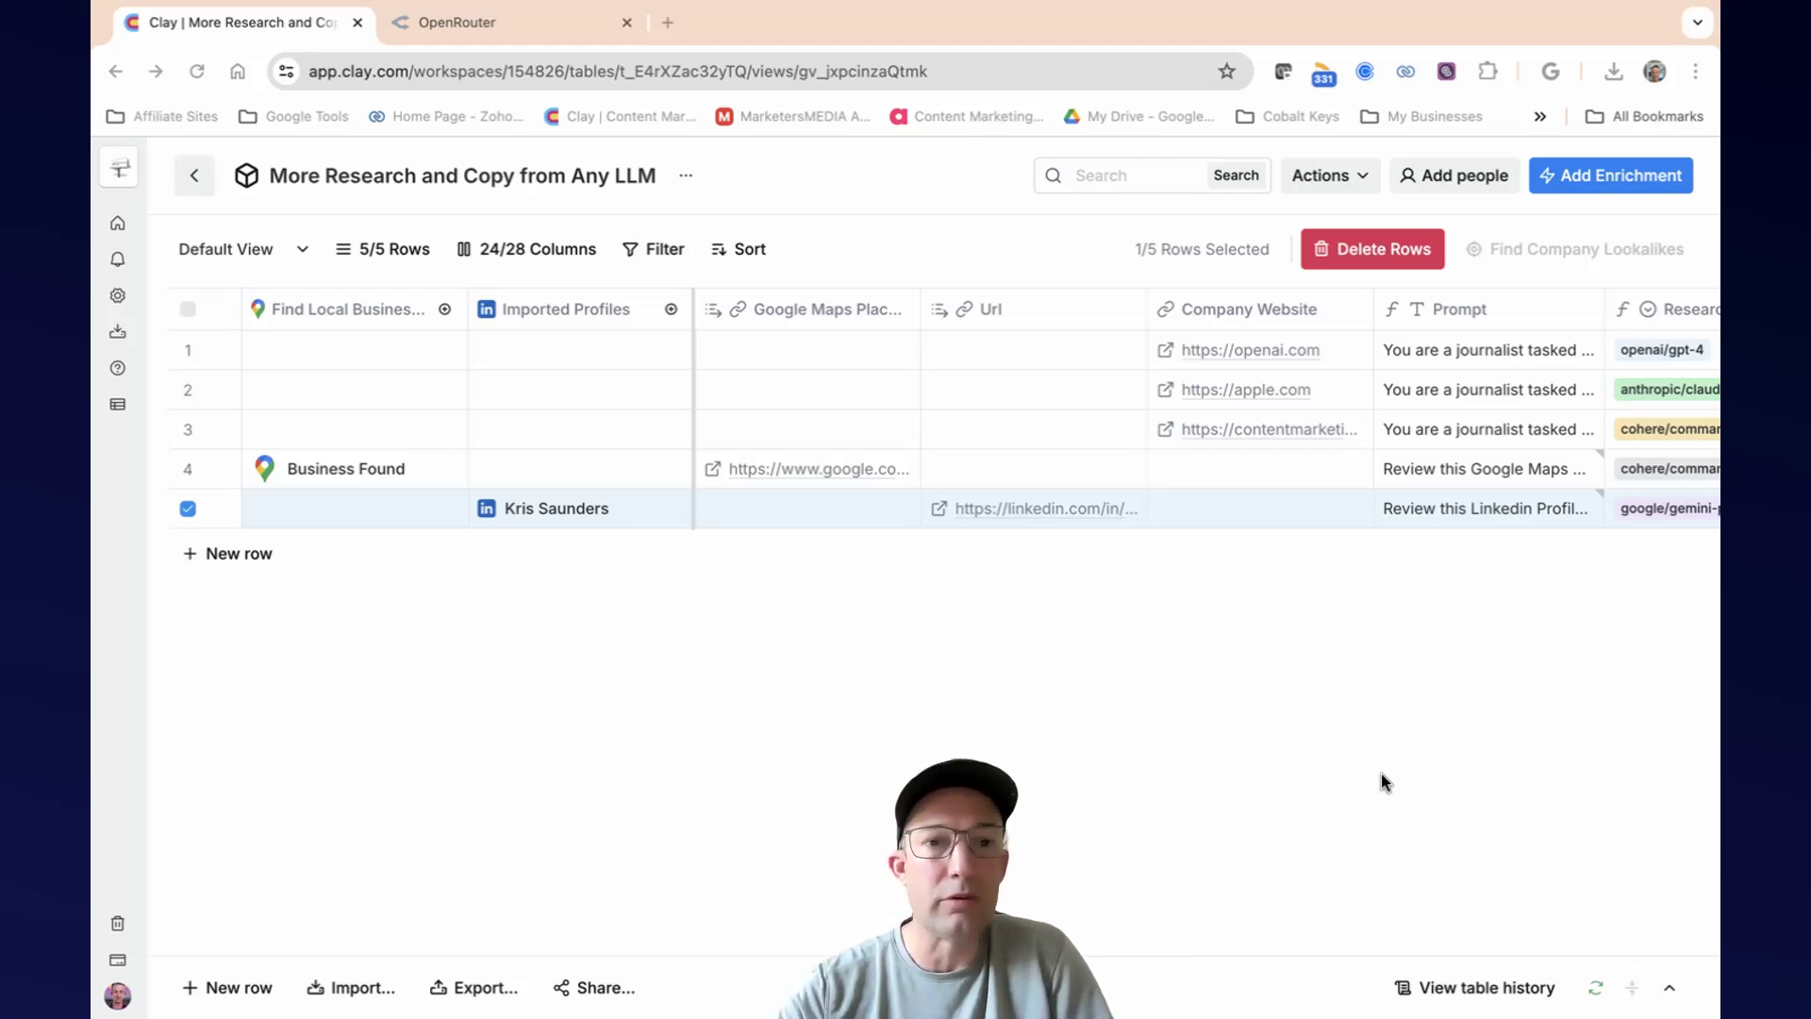
Switch to OpenRouter, dismiss the new API key dialog and open the account's activity page.
left_click(475, 26)
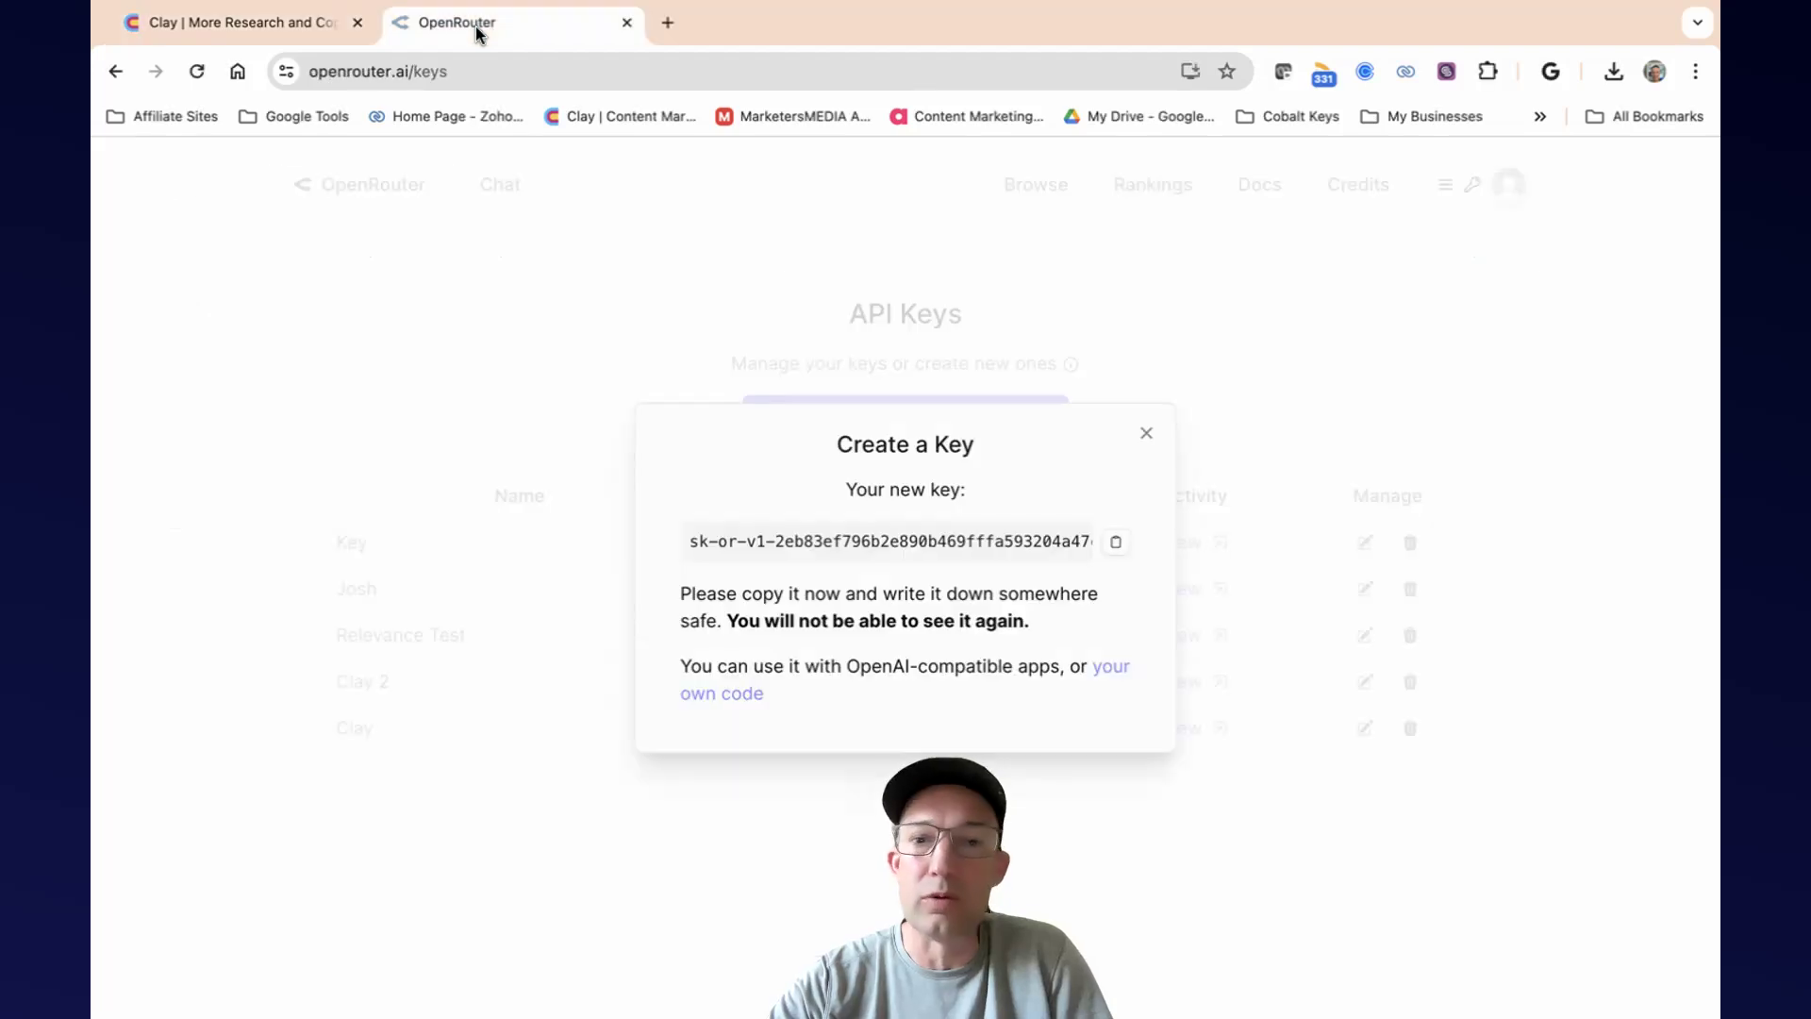
left_click(1139, 434)
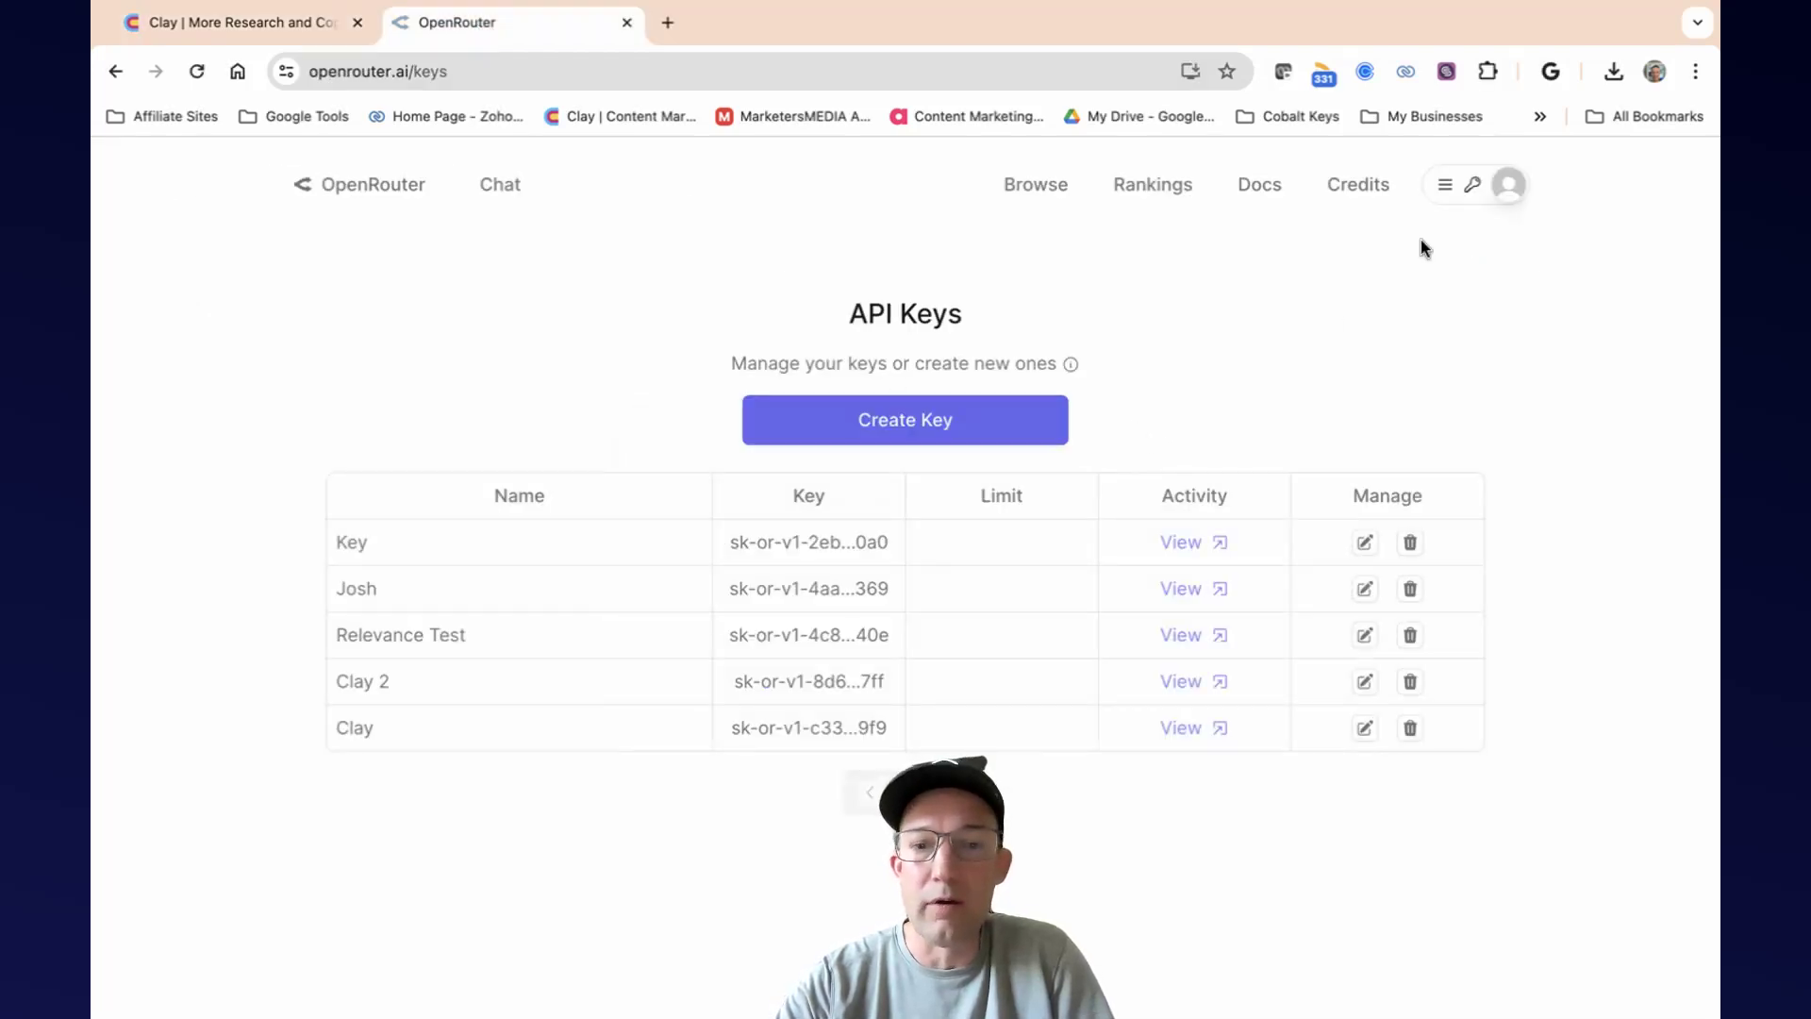
left_click(1427, 196)
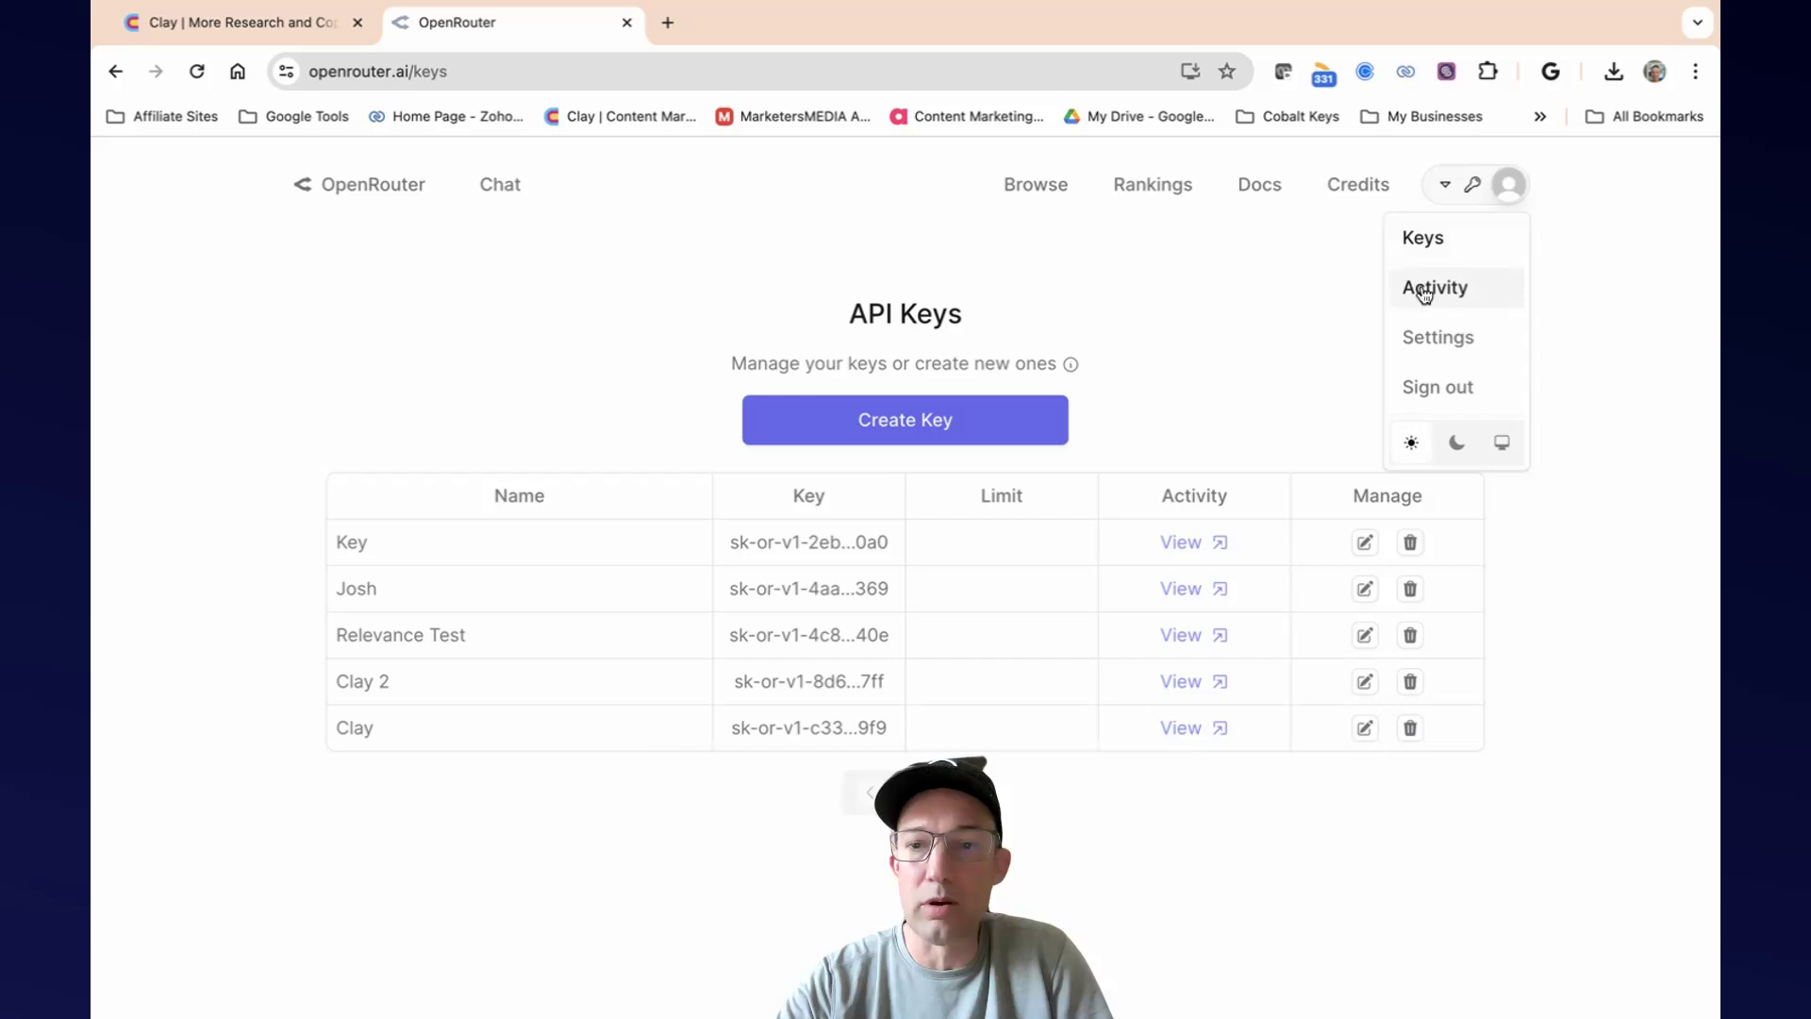
left_click(1424, 289)
Examine the usage cost chart and the request log with its models, tokens, costs and providers.
scroll(1230, 551, "down", 2)
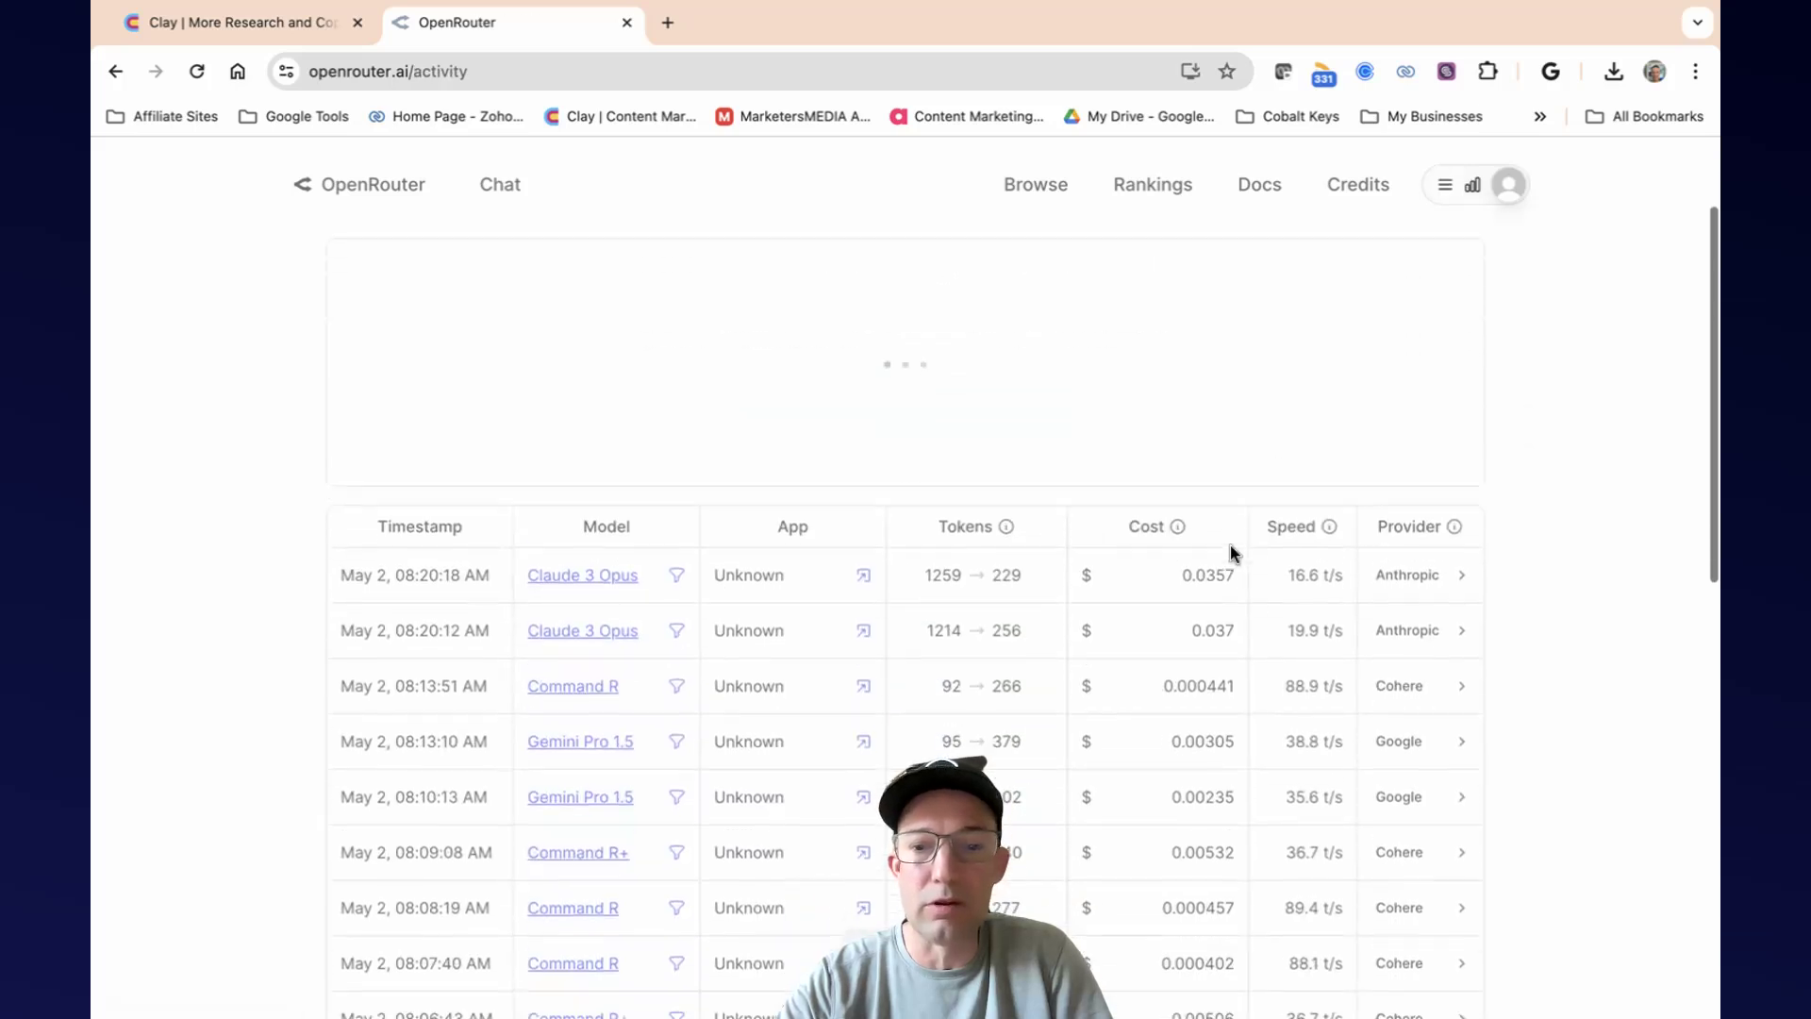
scroll(1170, 533, "down", 1)
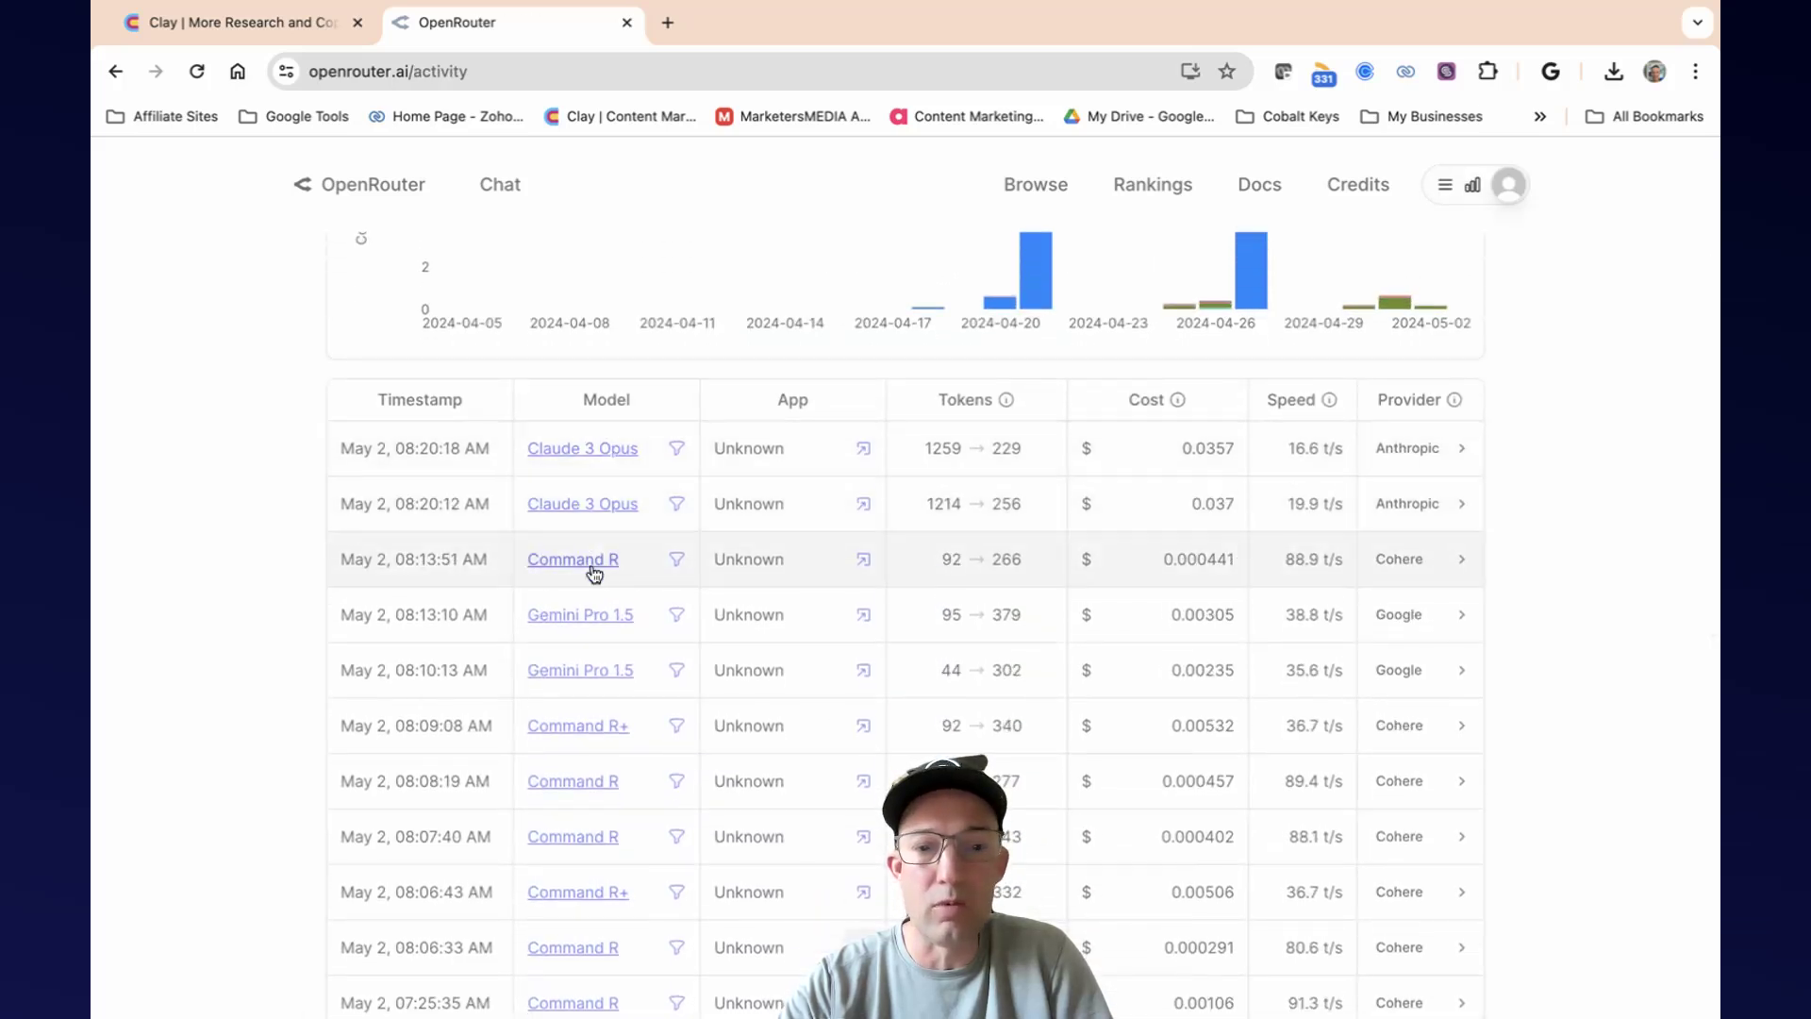
scroll(1269, 553, "up", 1)
scroll(1271, 561, "up", 2)
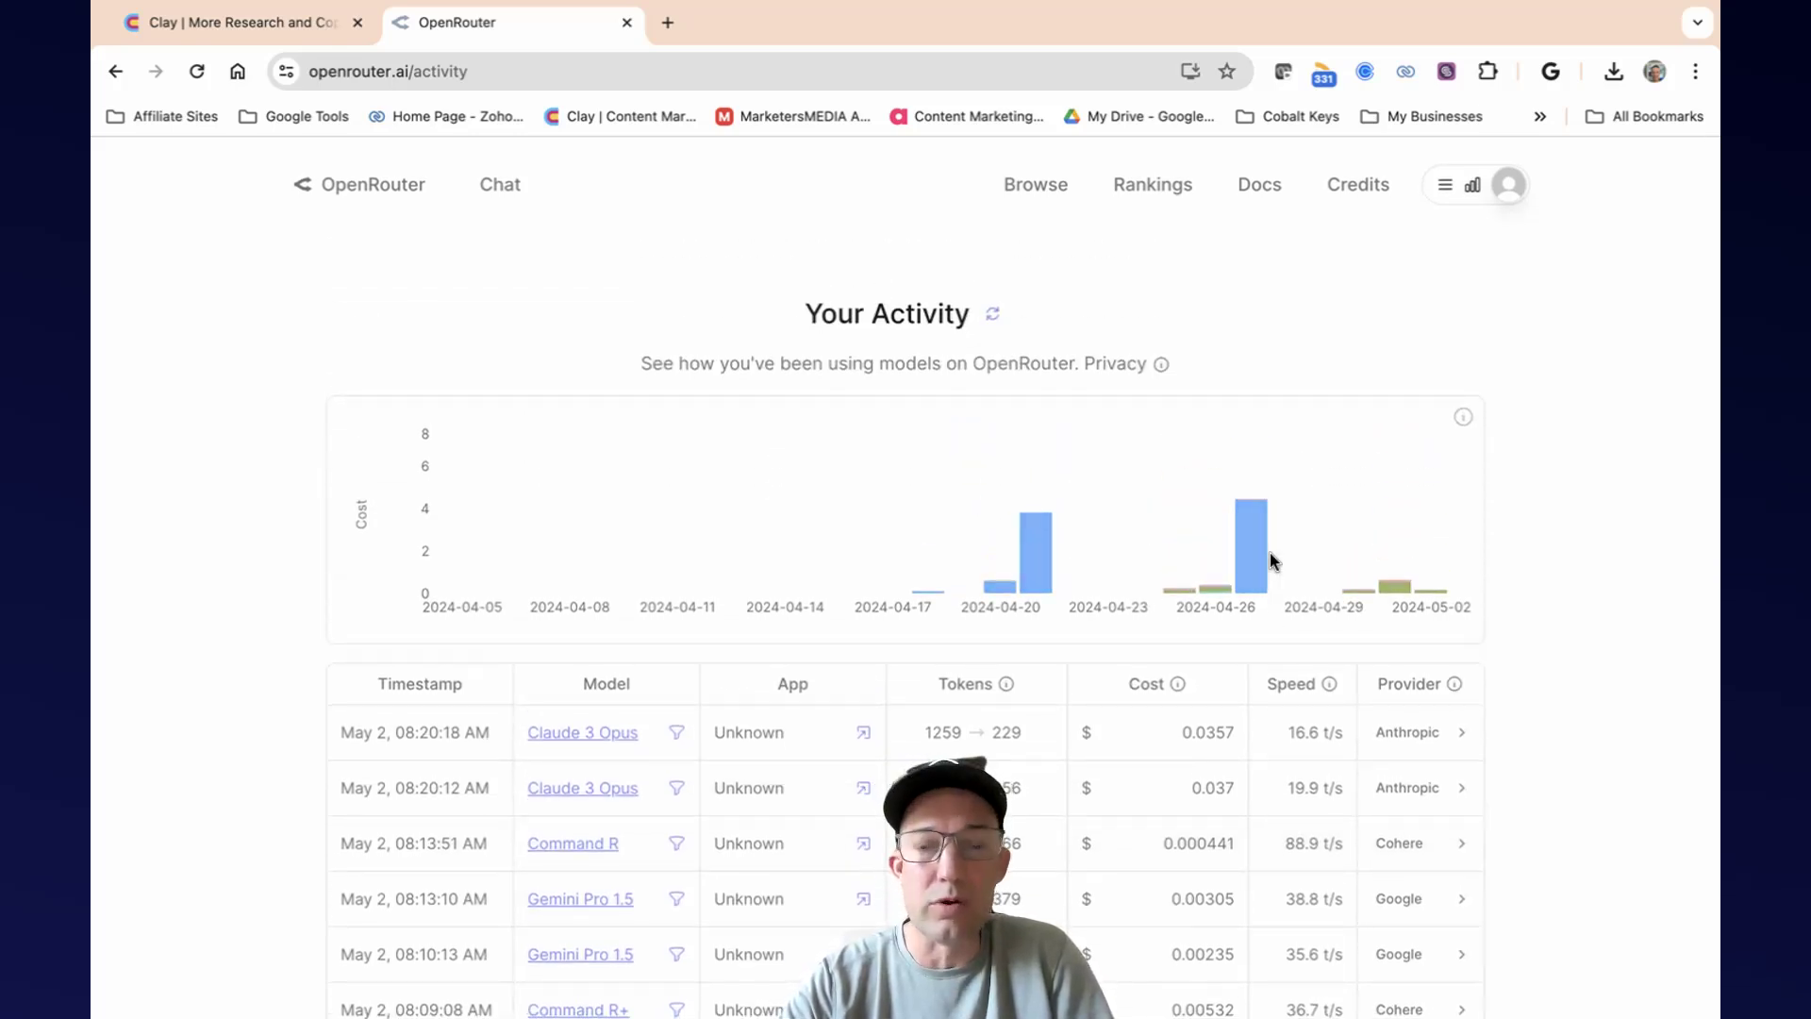
scroll(1270, 555, "down", 4)
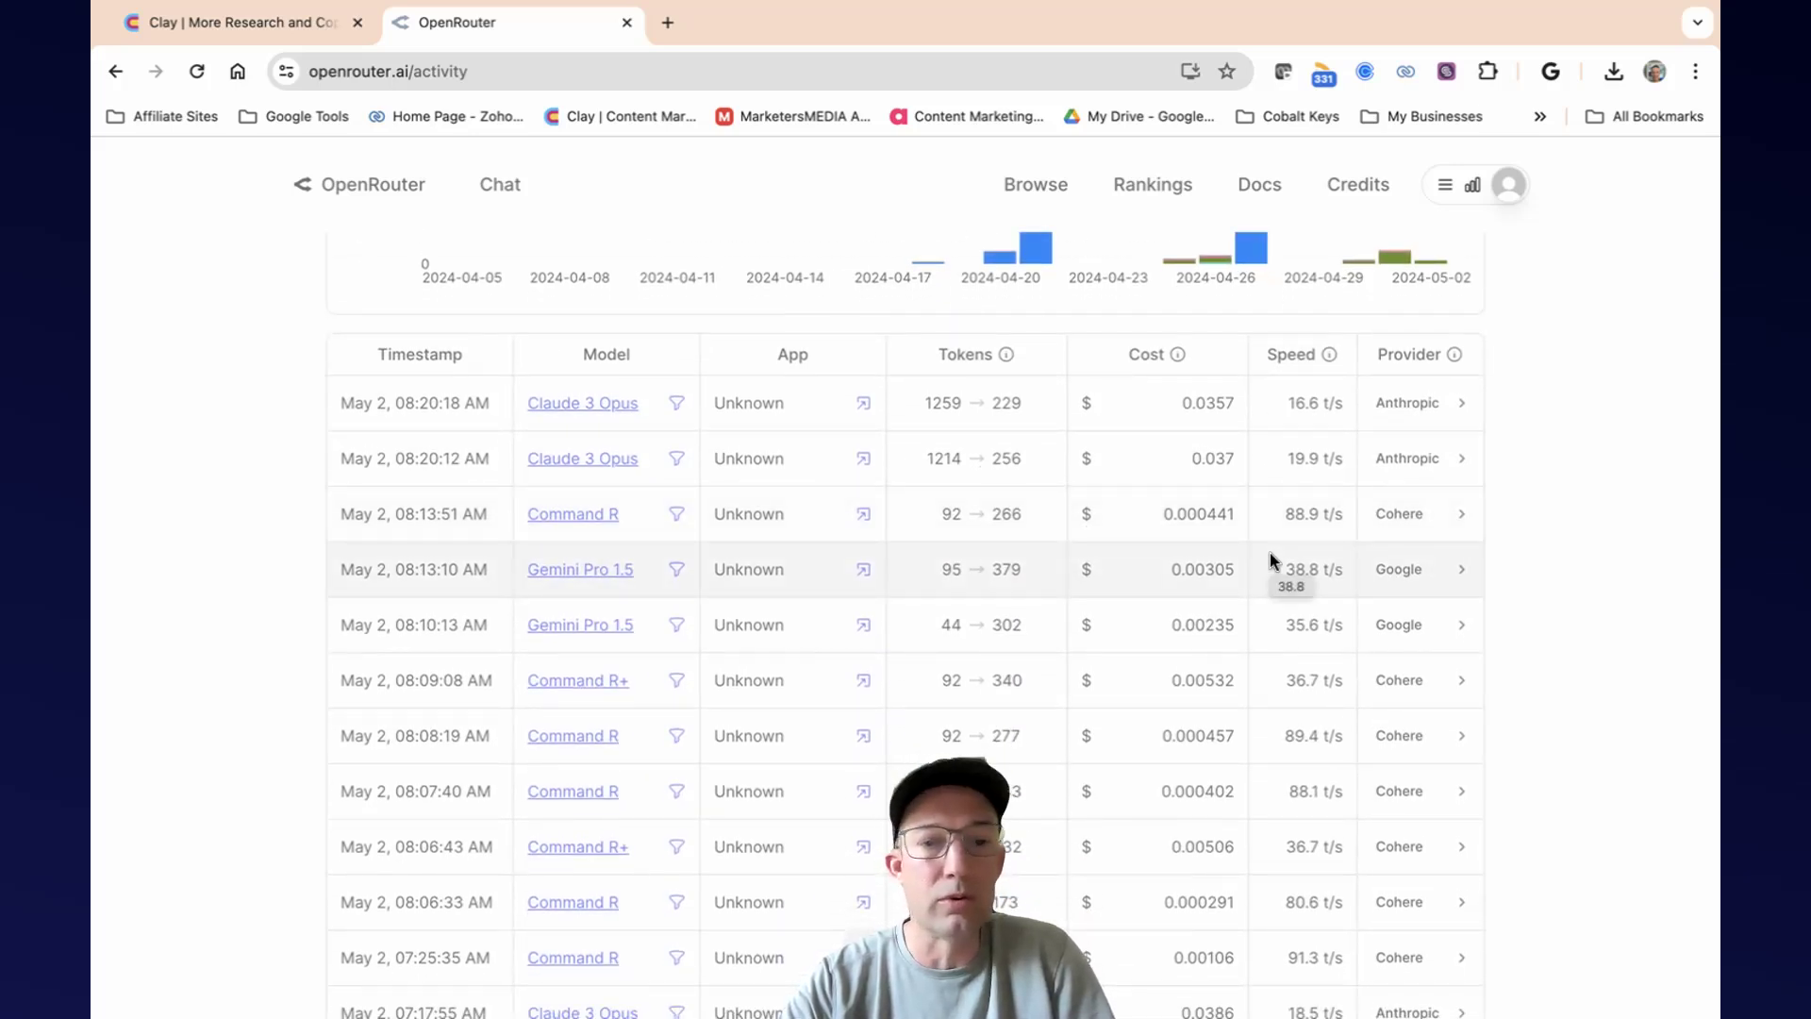
scroll(1270, 557, "down", 3)
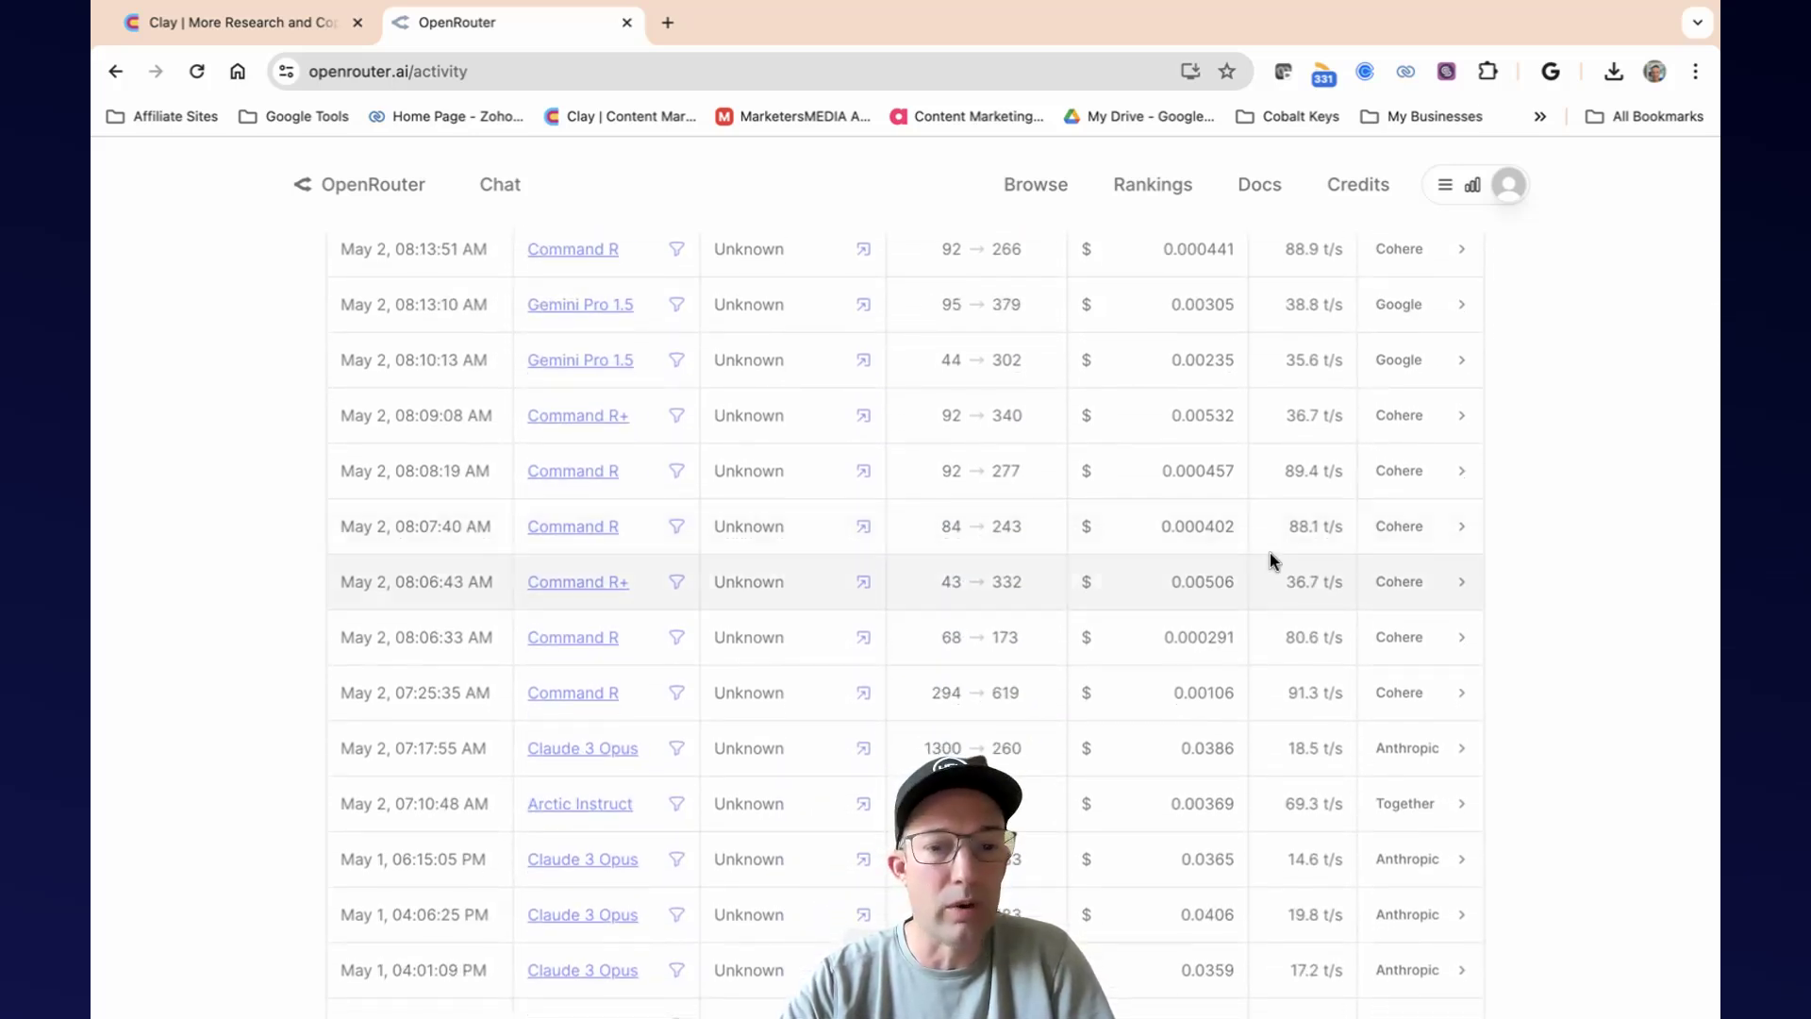
scroll(1270, 558, "up", 7)
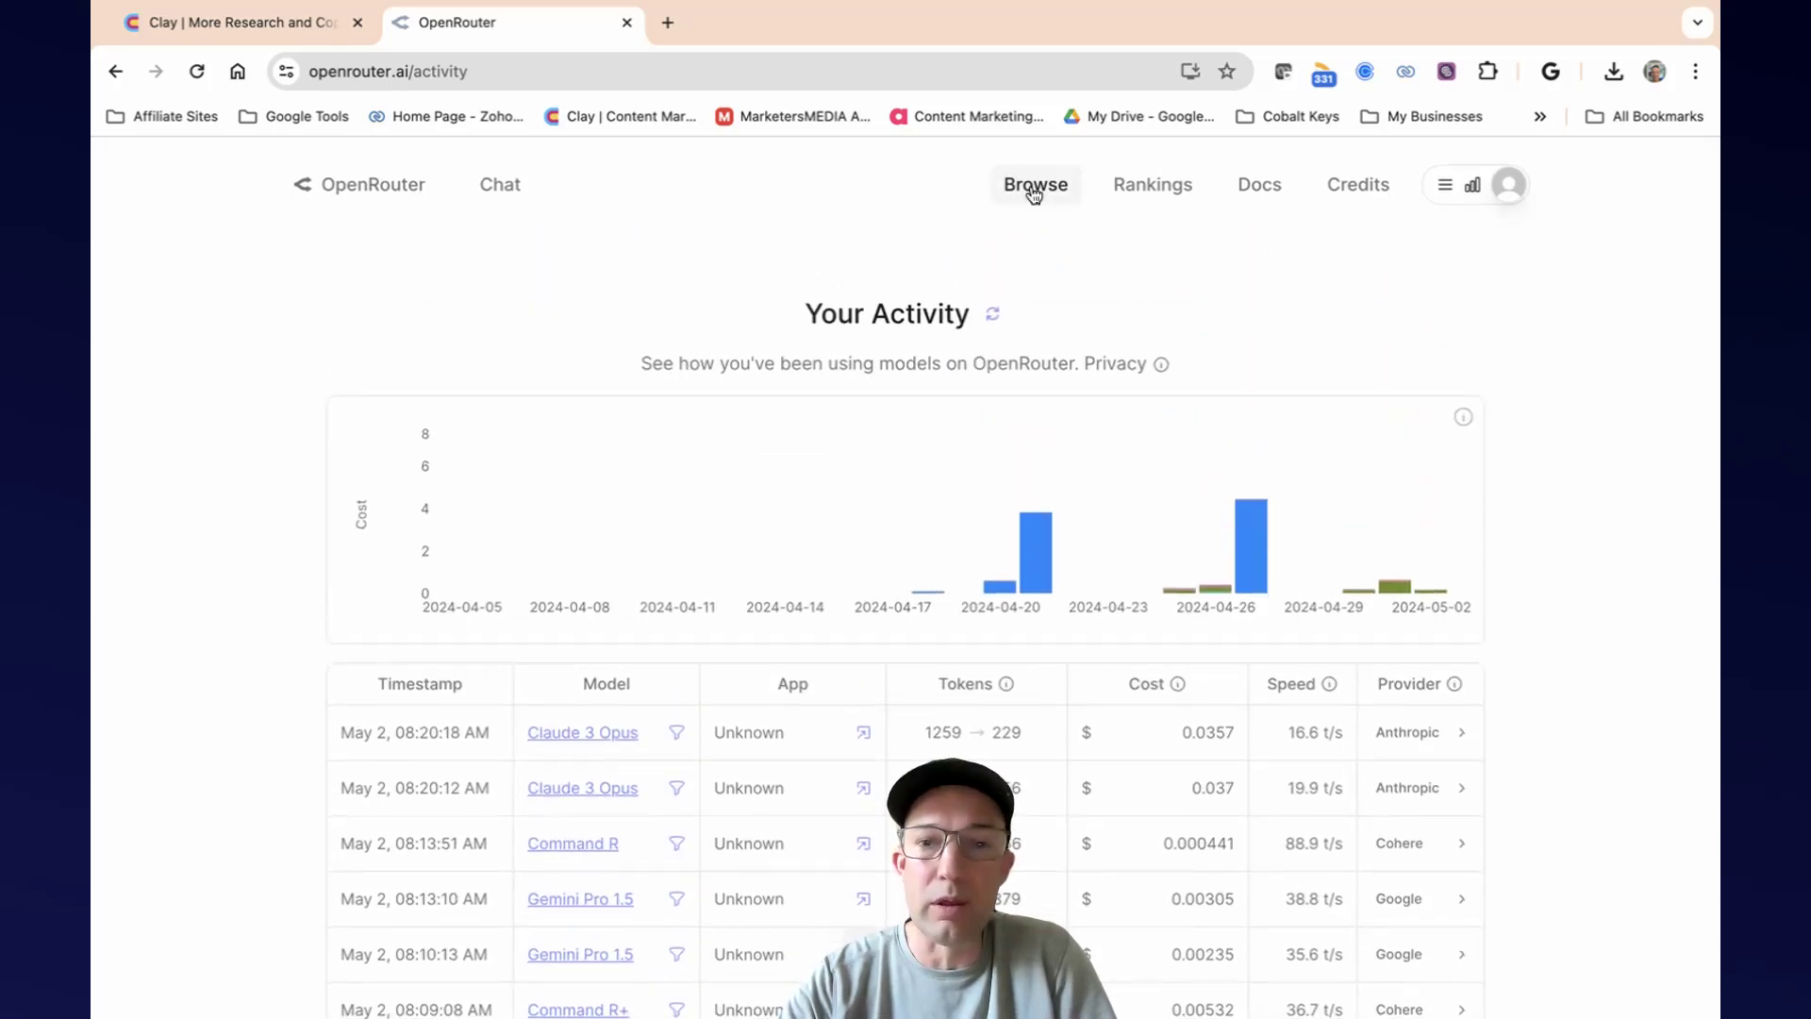
Open OpenRouter's model catalogue and look through the newest models with their identifiers and token prices.
left_click(1034, 188)
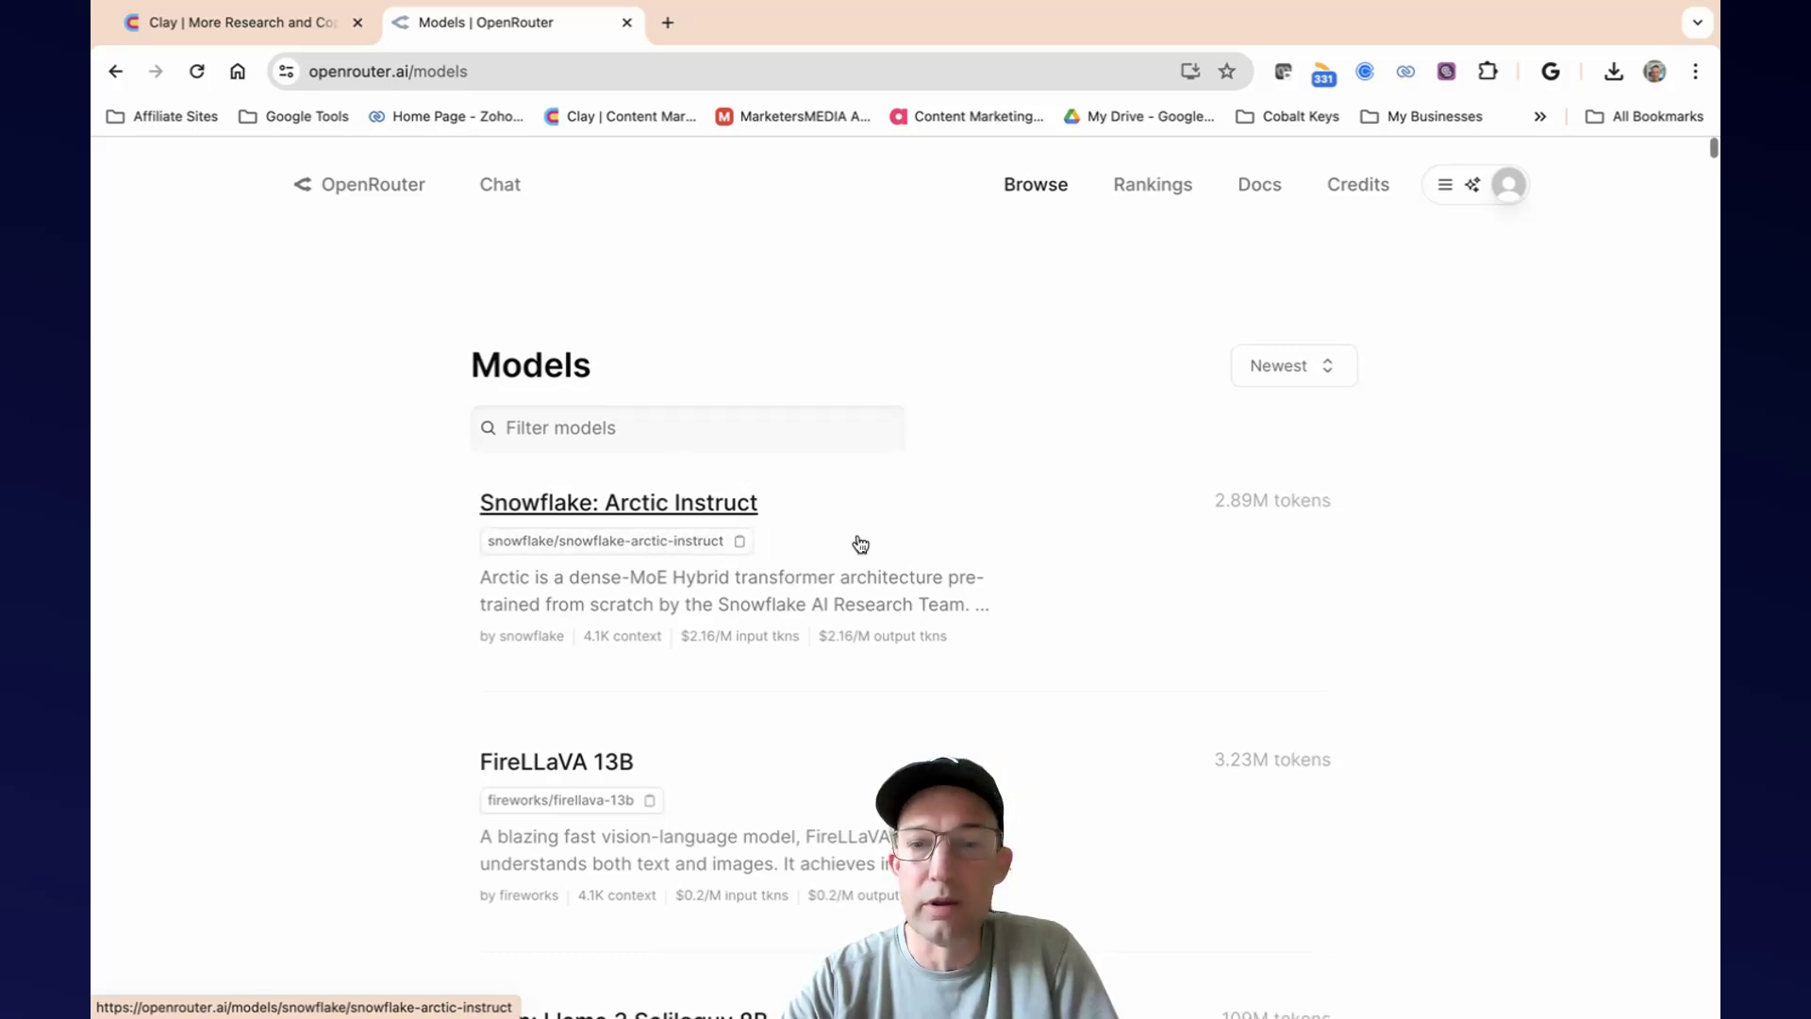
scroll(857, 542, "down", 2)
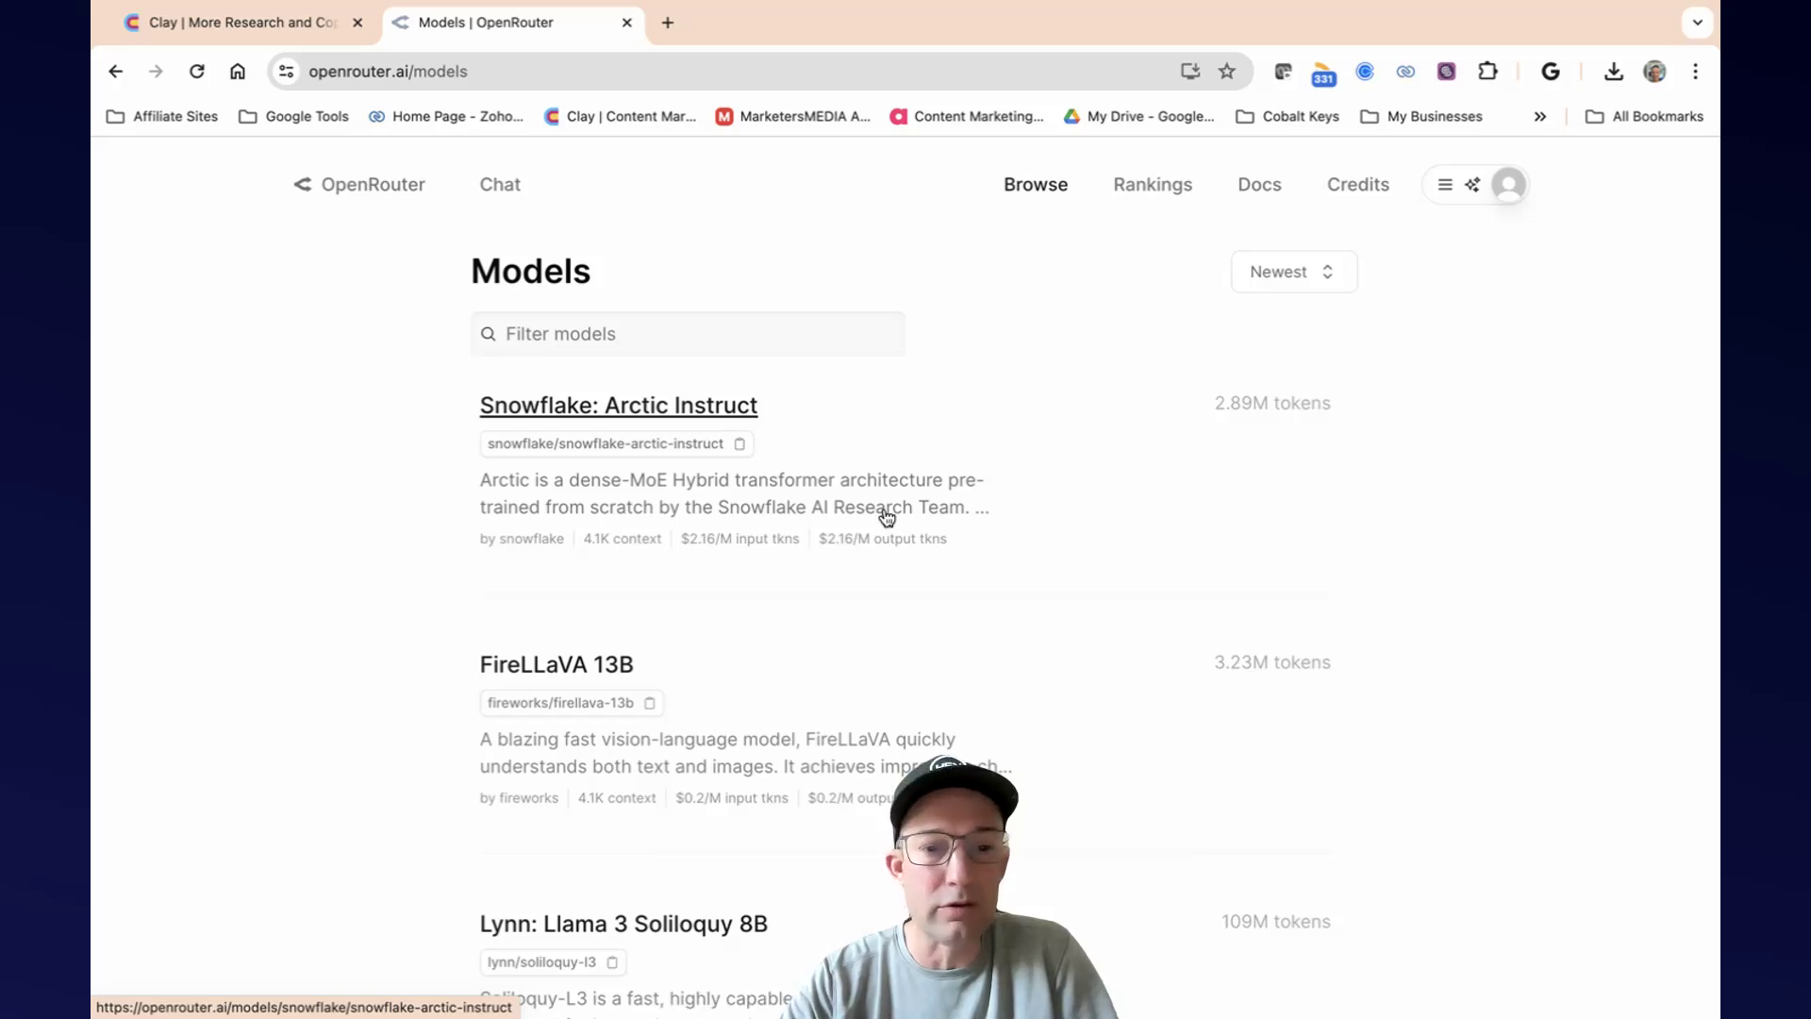
scroll(886, 514, "down", 1)
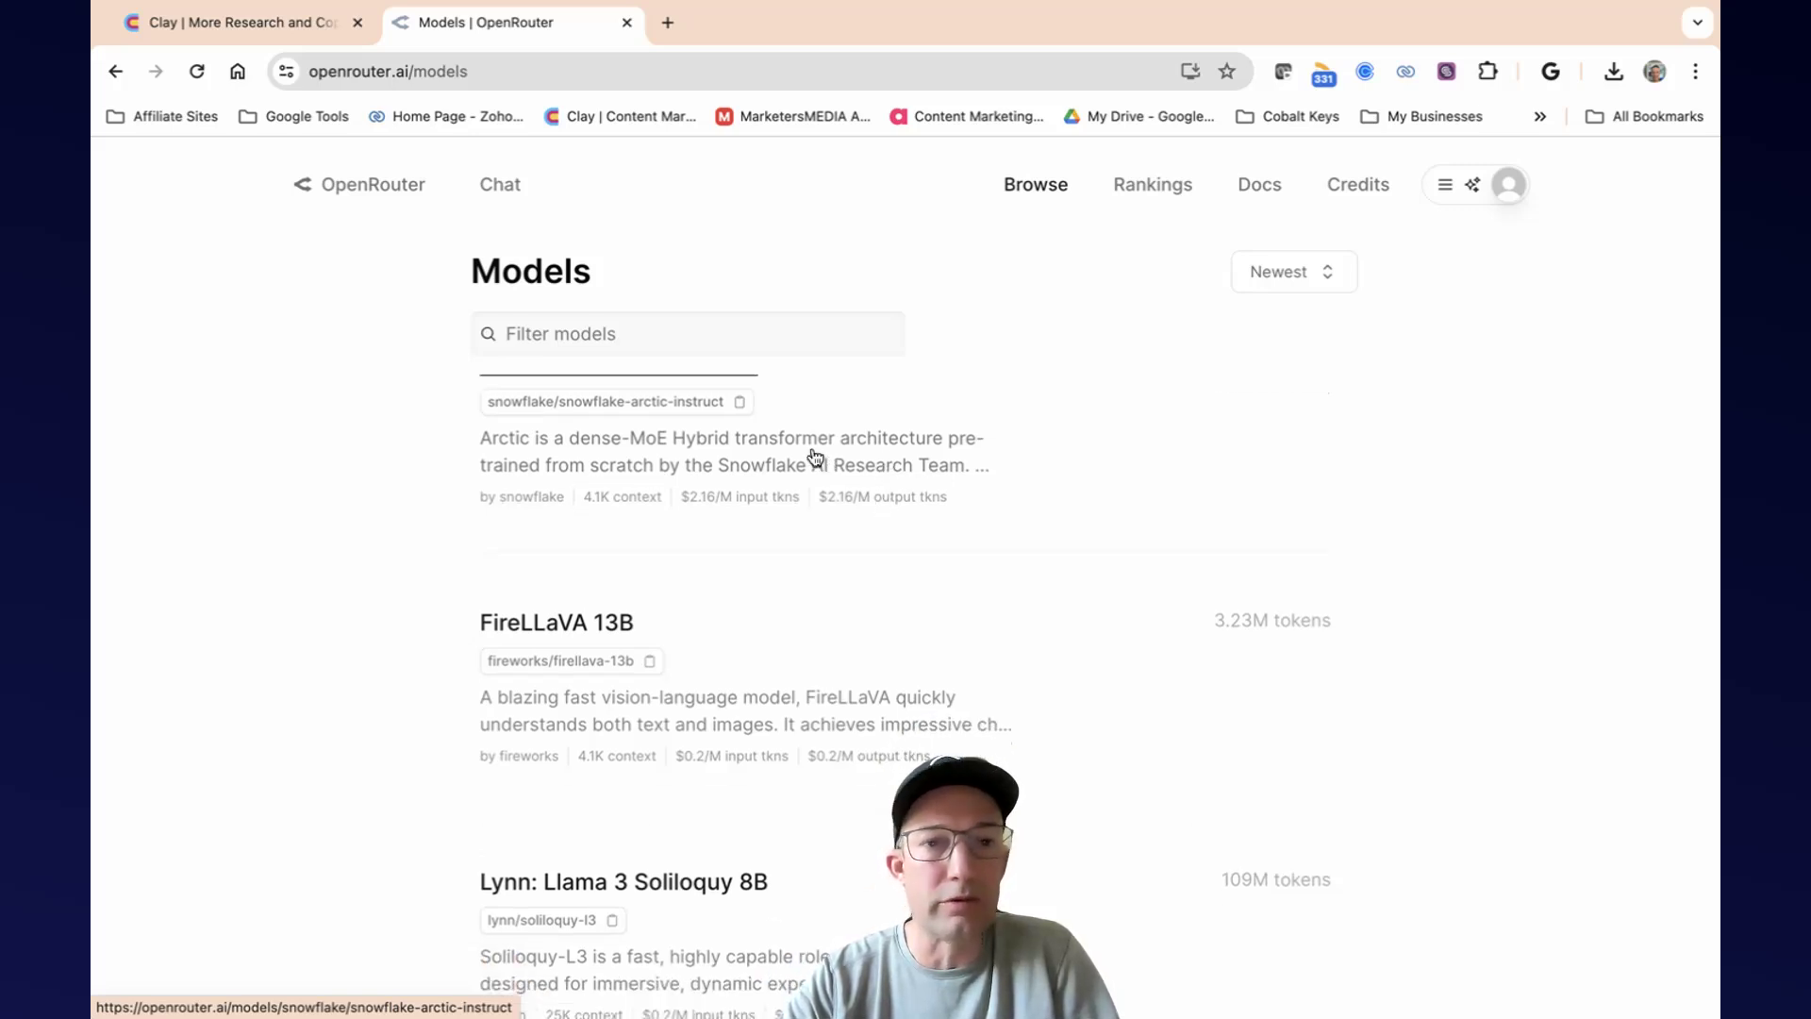
Switch to the Clay table and start an import that finds people from LinkedIn.
left_click(262, 34)
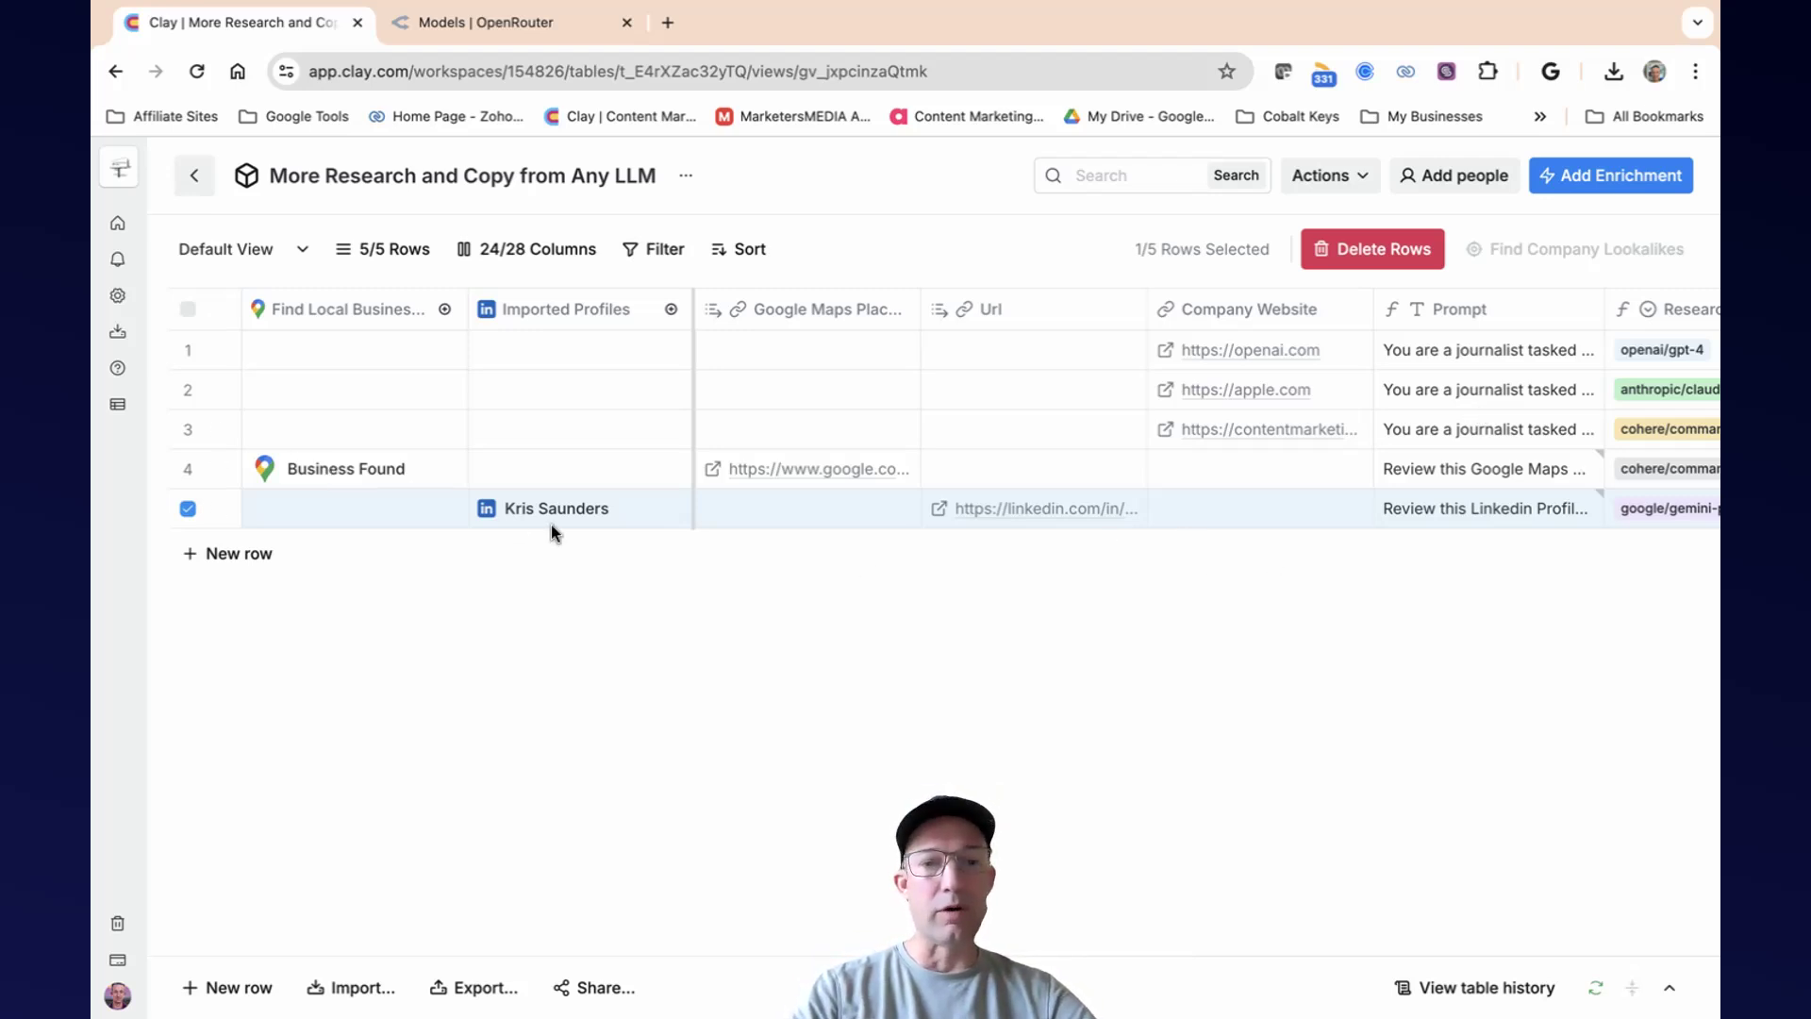
left_click(356, 993)
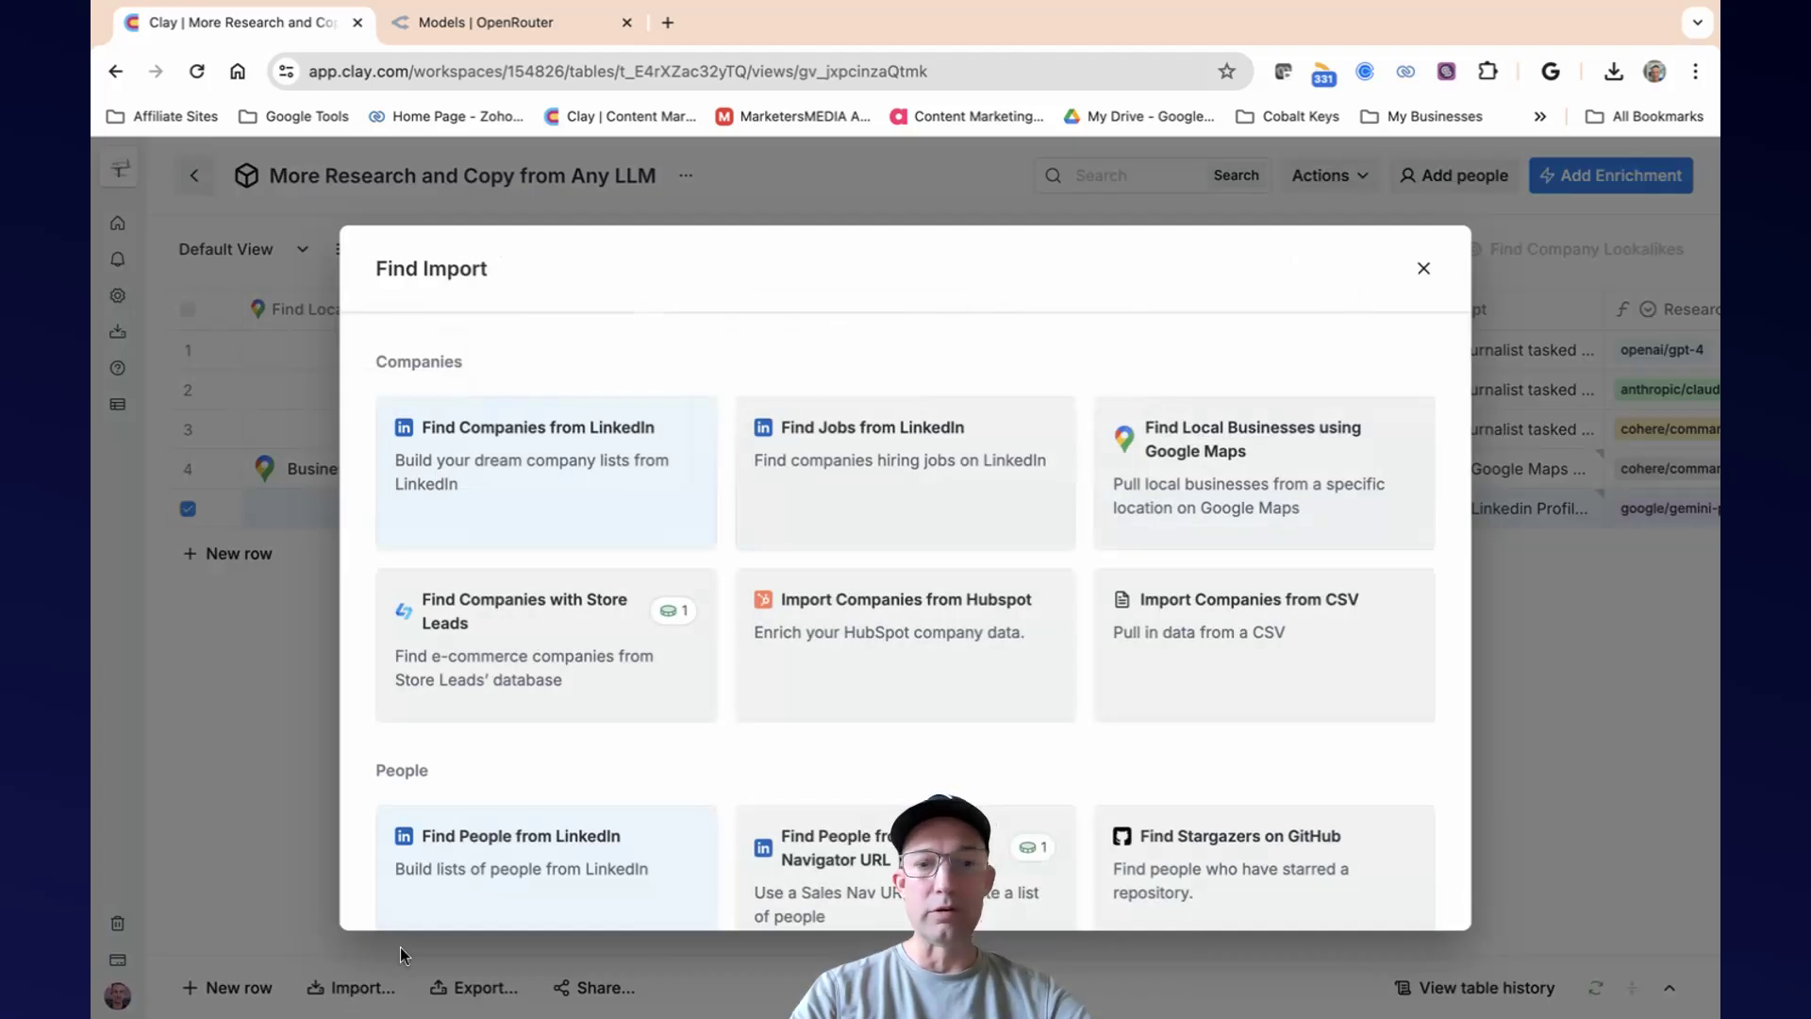
scroll(647, 688, "down", 5)
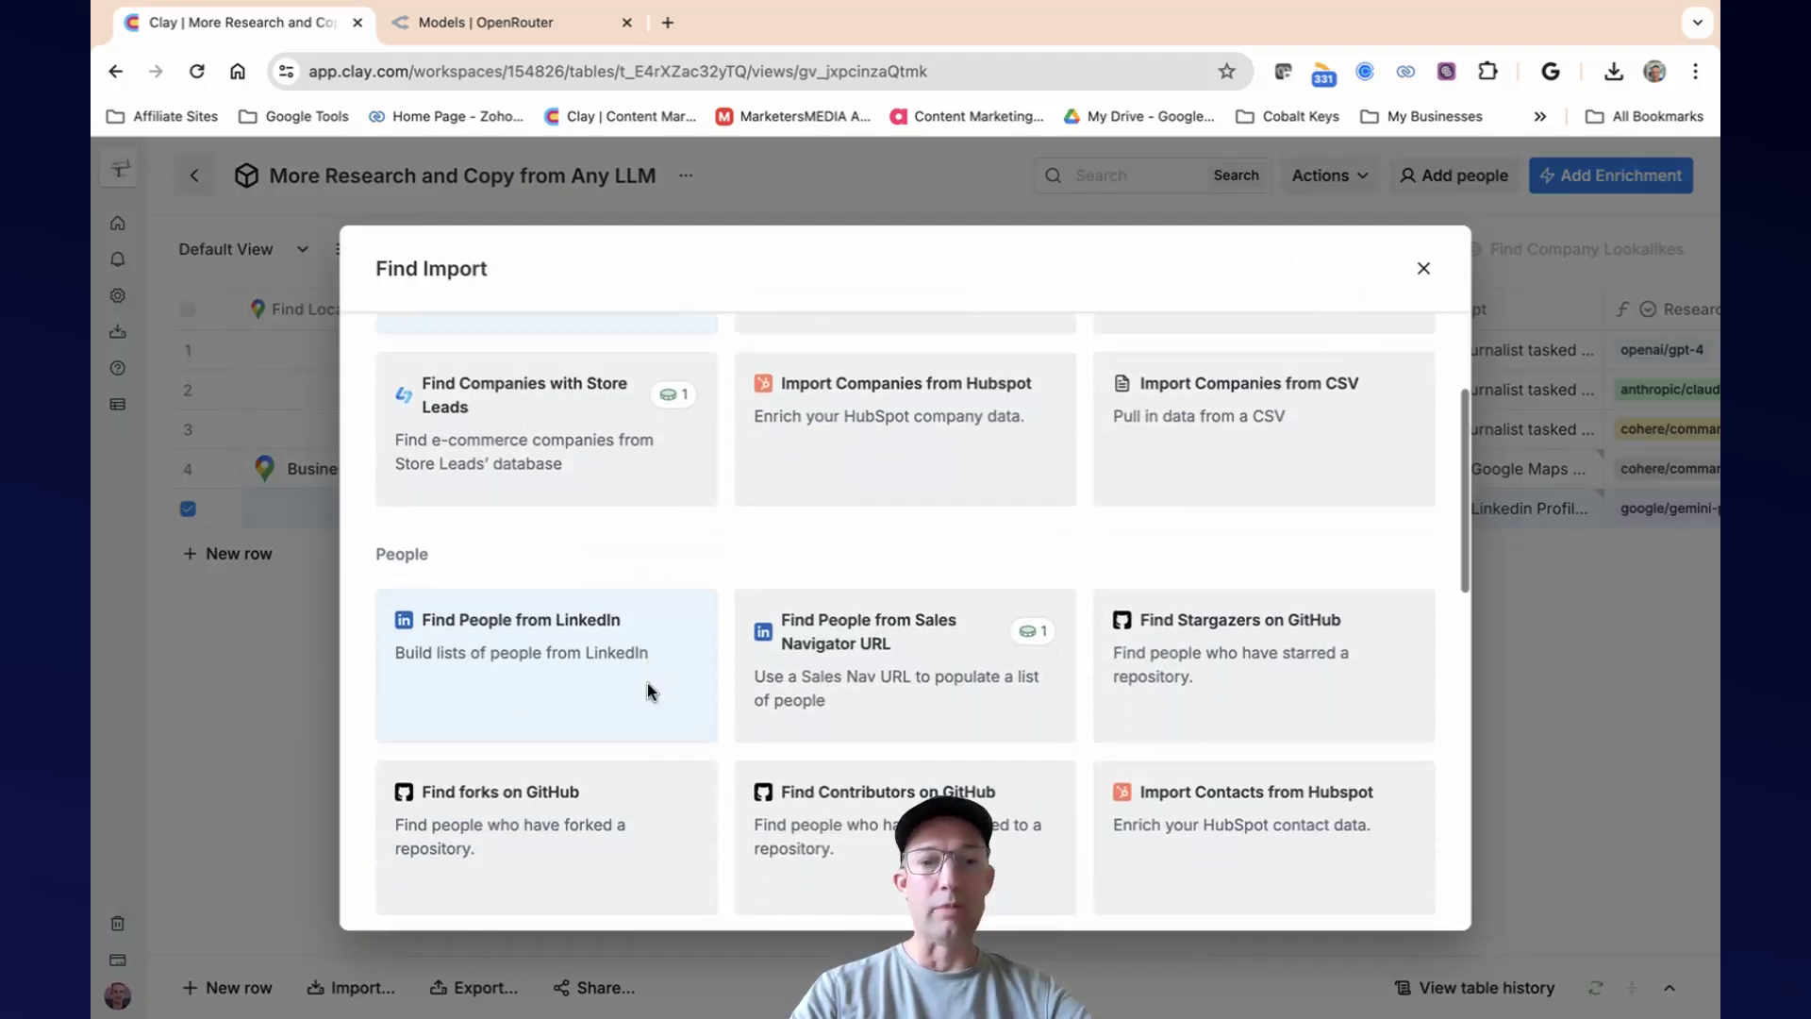
left_click(563, 491)
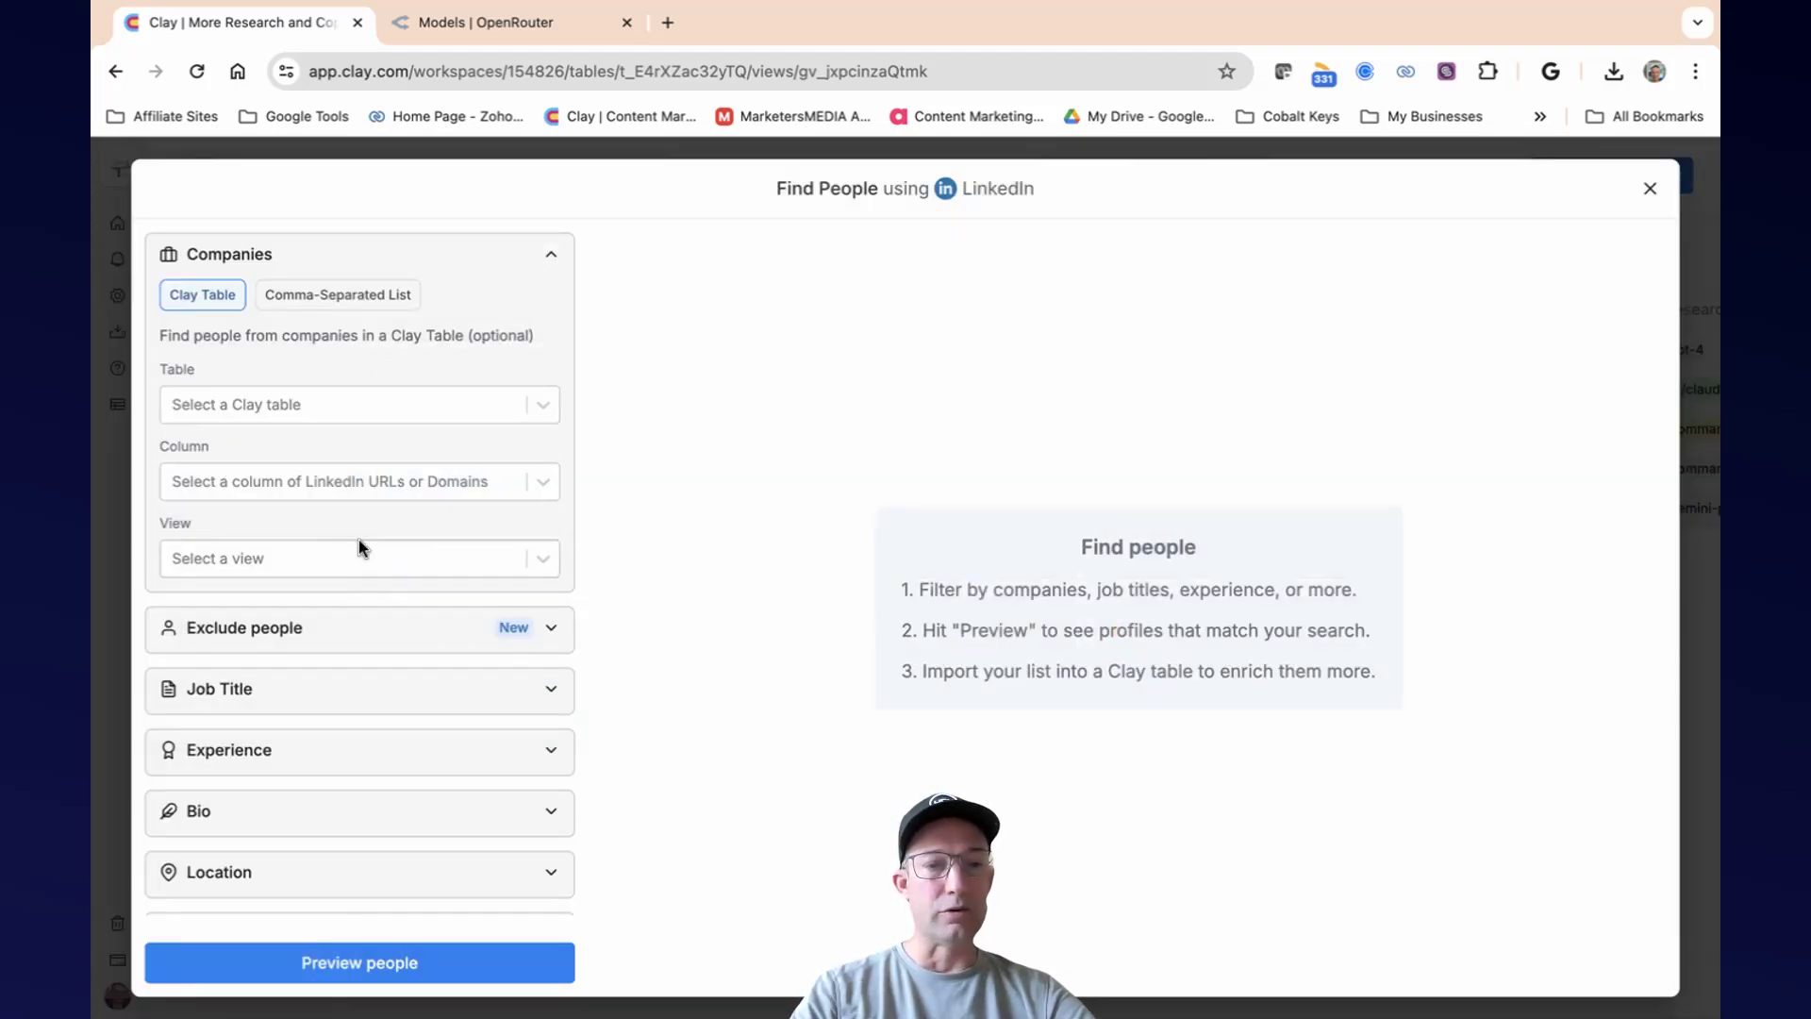
Add Founder as an included job title in the people search.
scroll(358, 551, "down", 2)
scroll(358, 552, "down", 1)
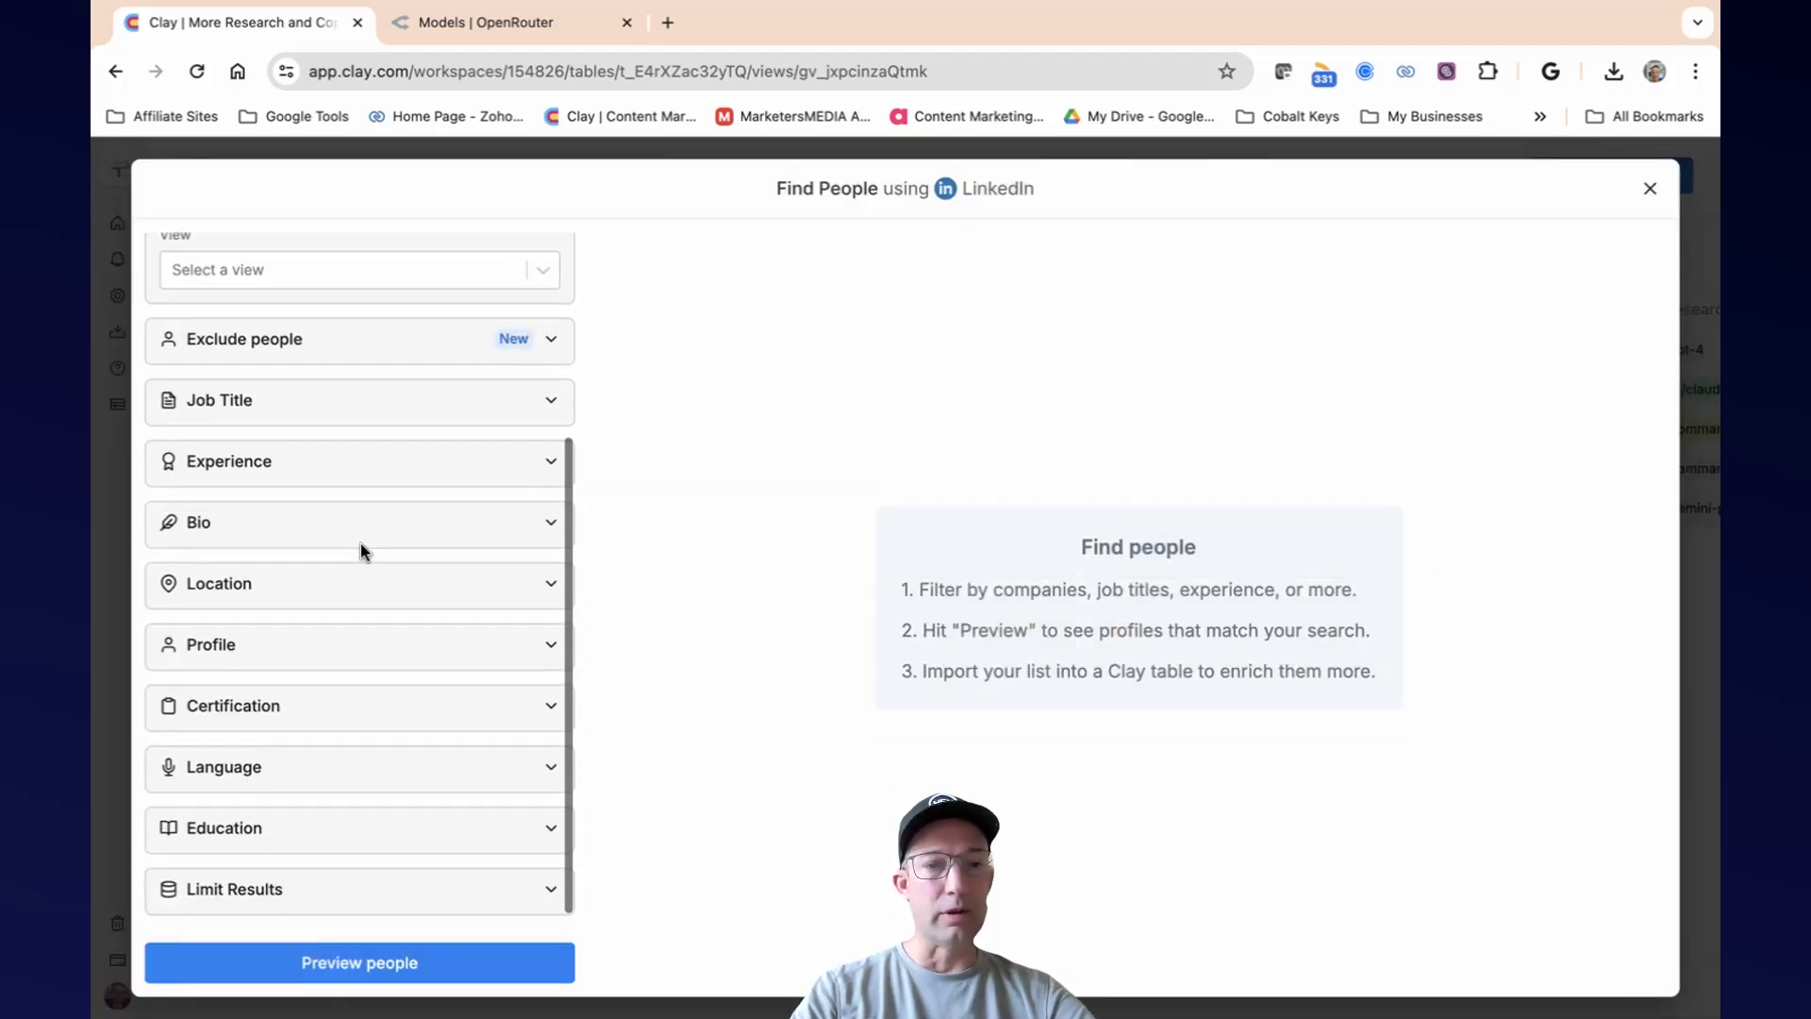
left_click(356, 406)
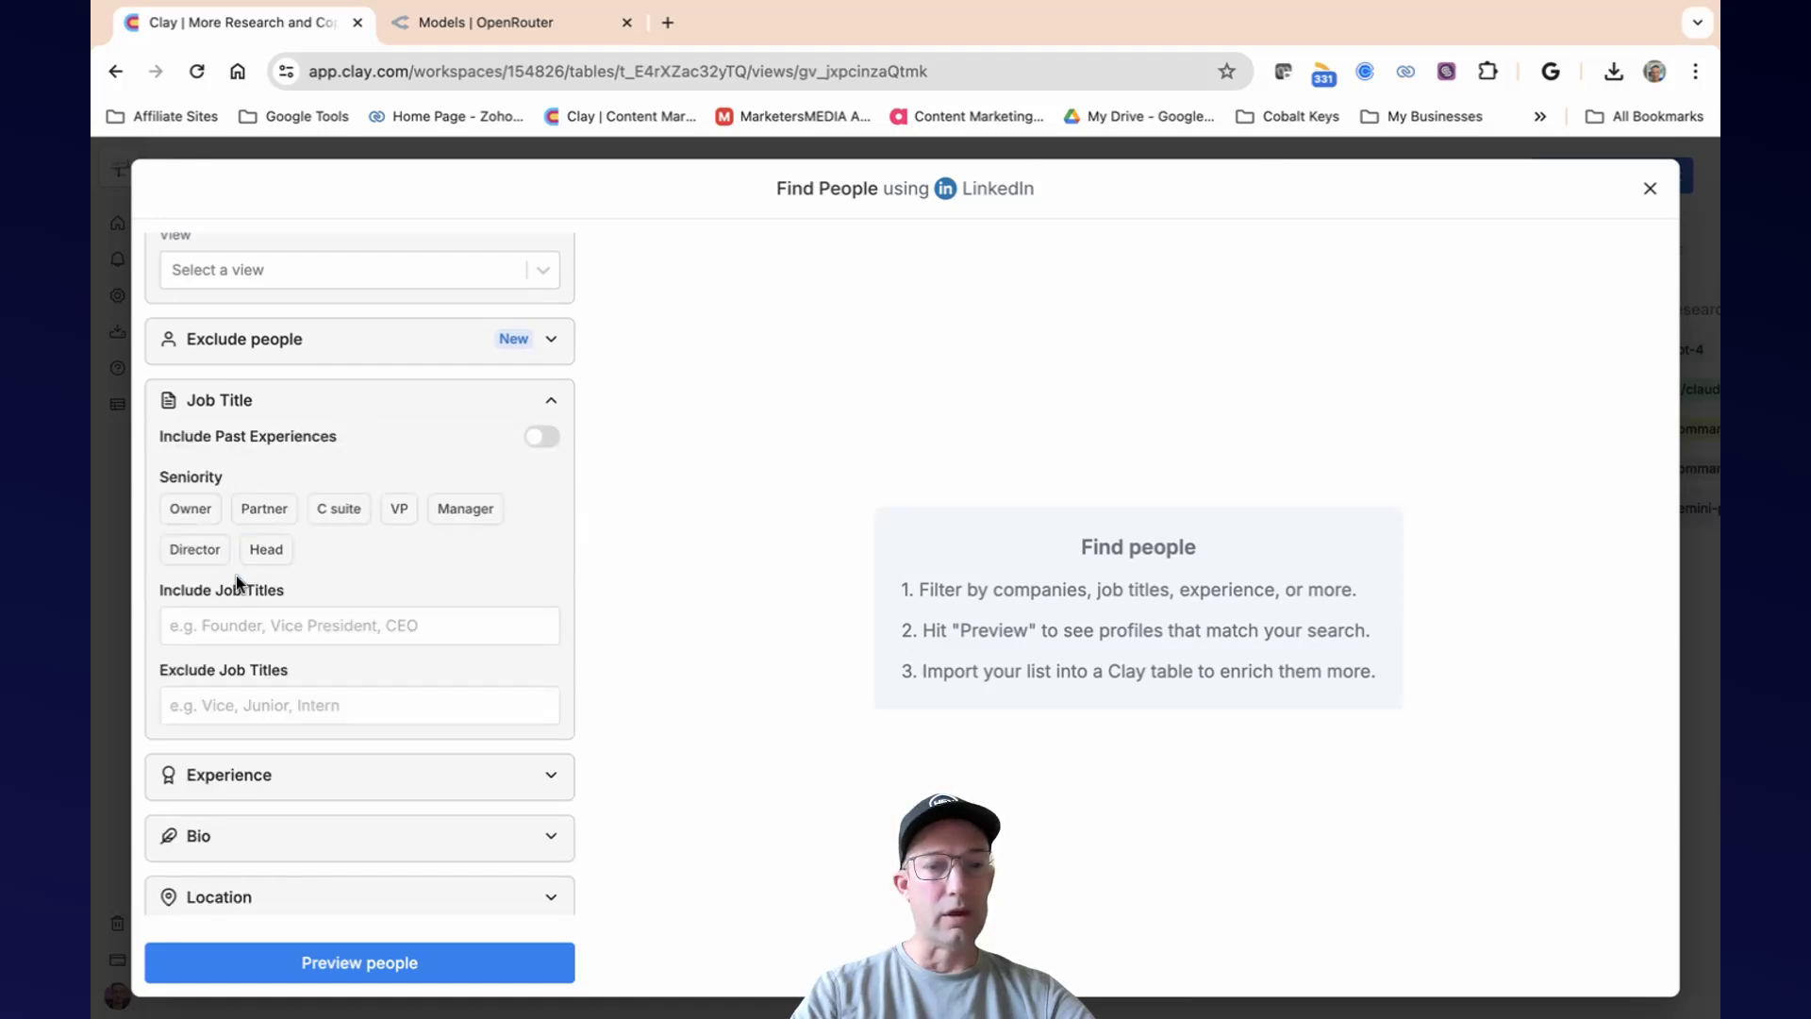
left_click(265, 622)
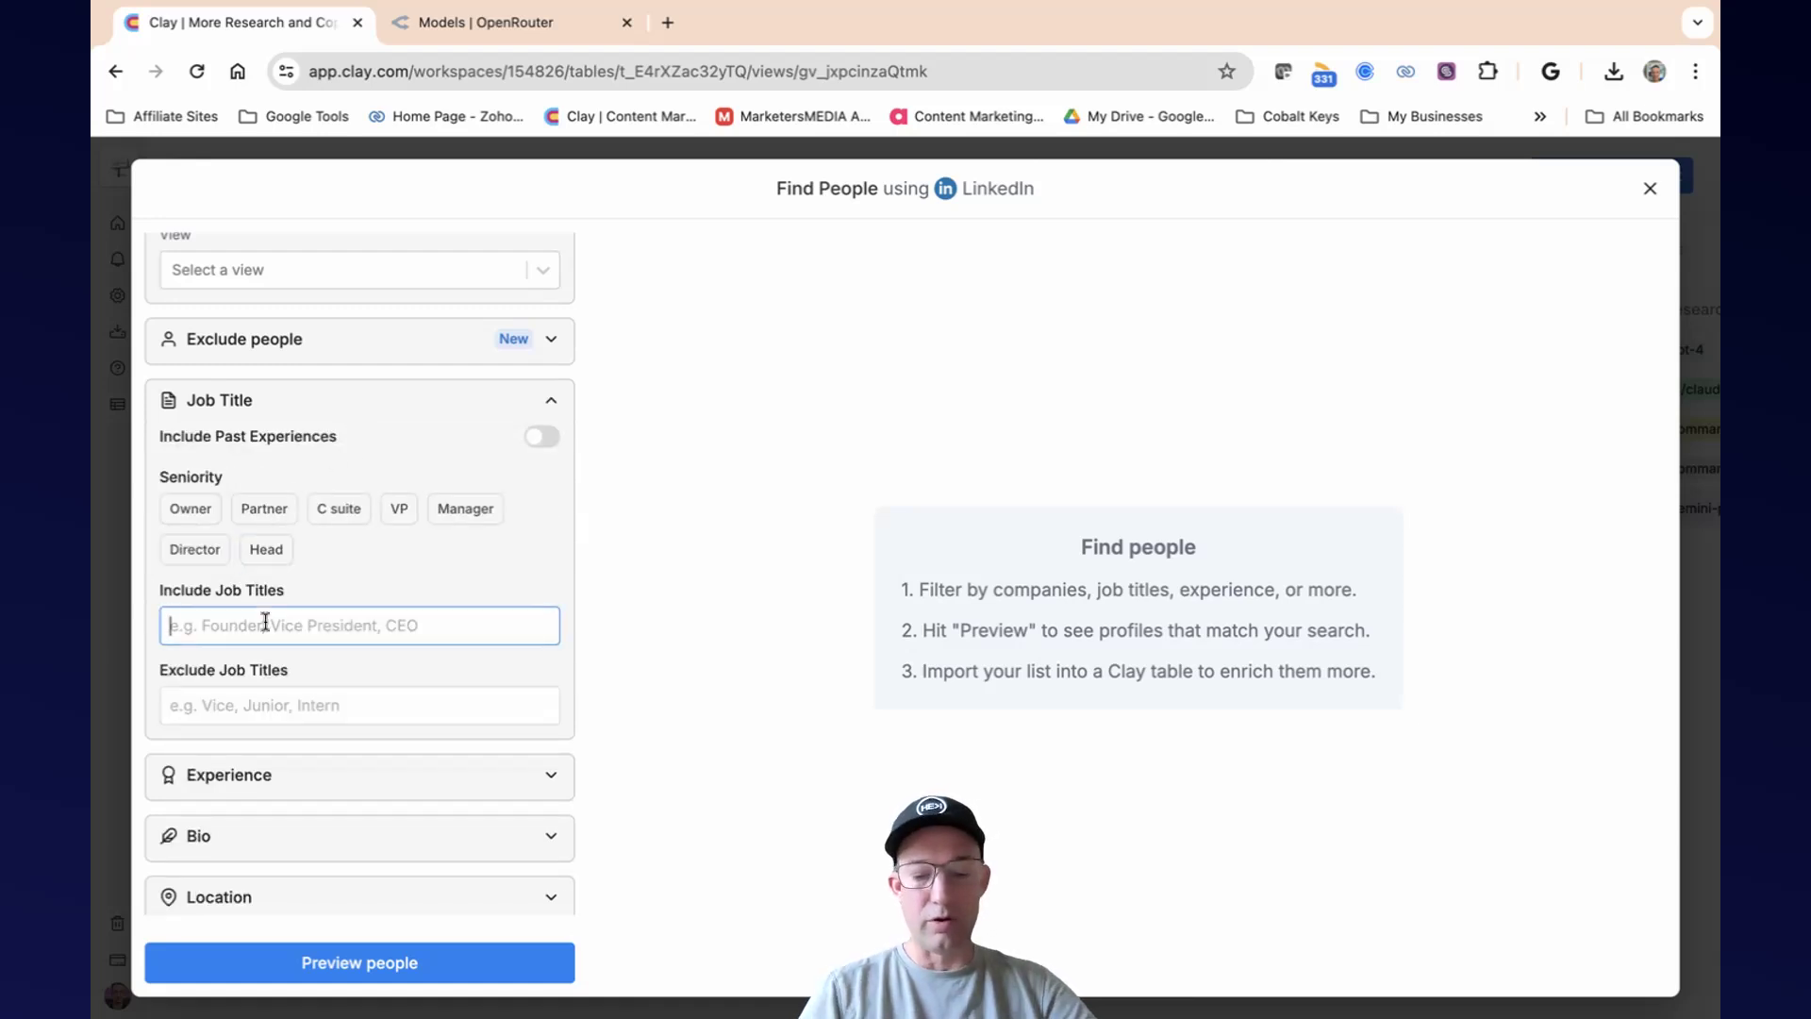
type("Founder")
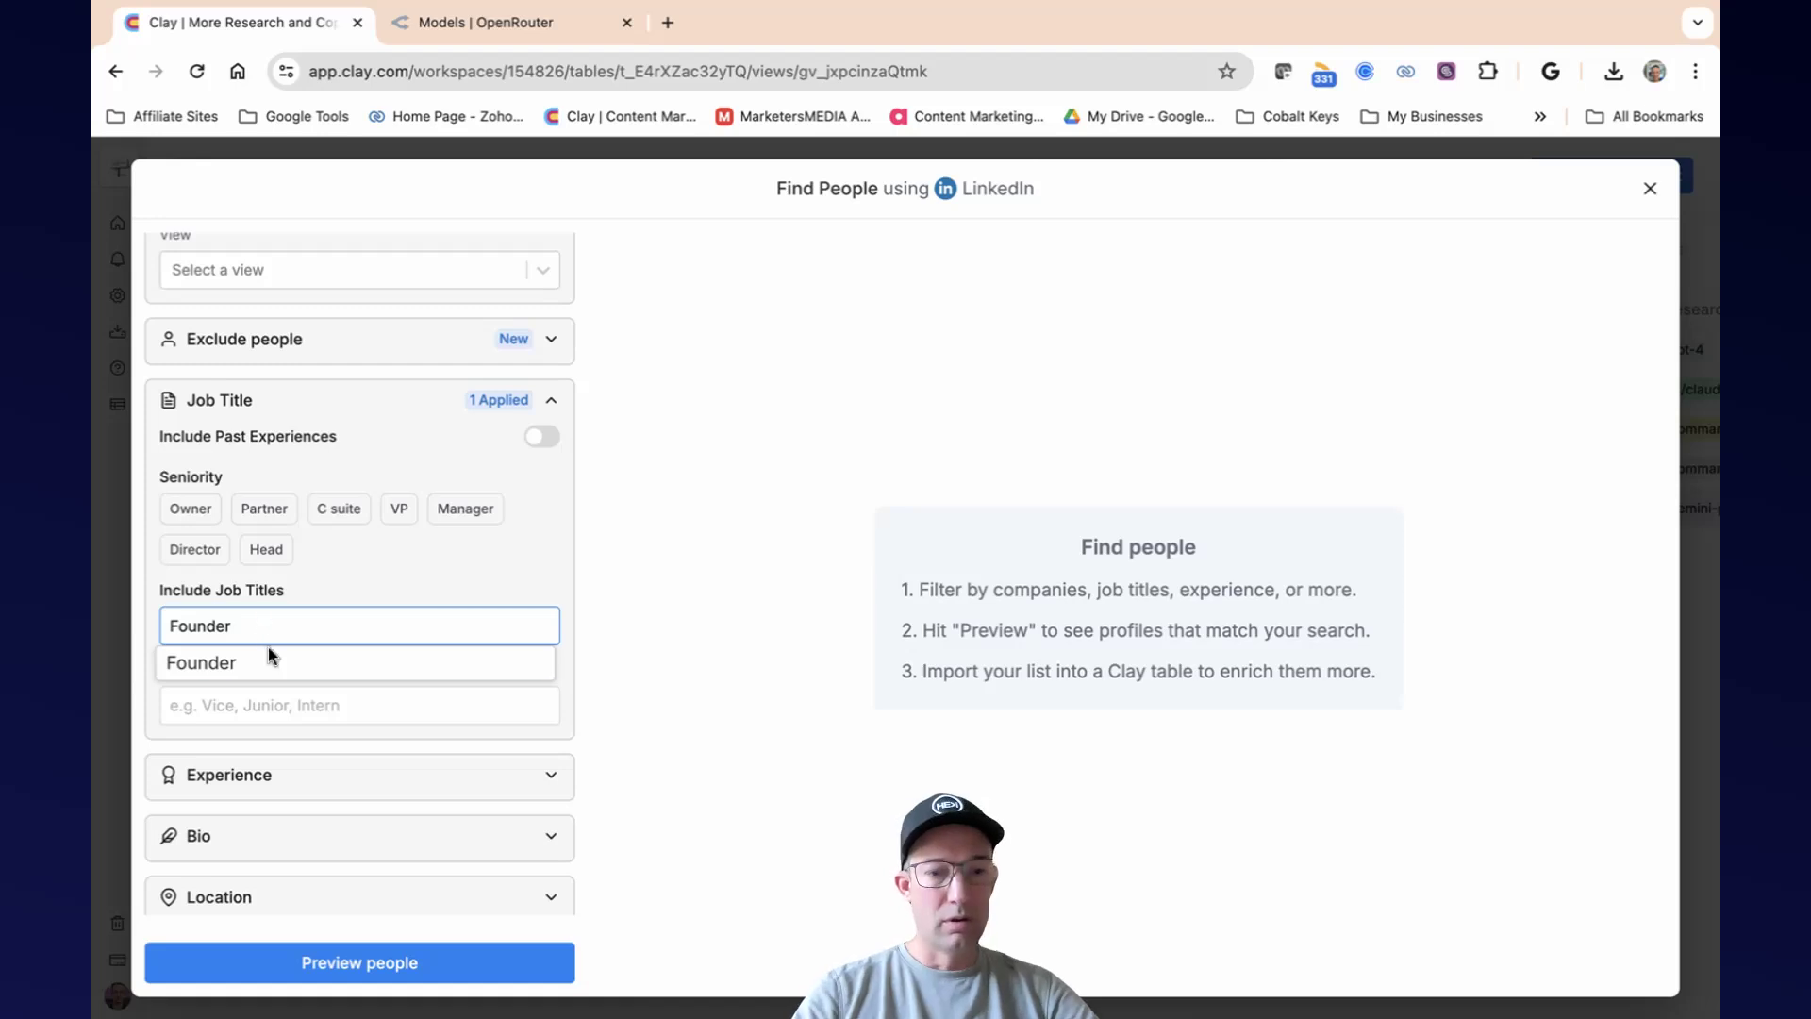
left_click(270, 660)
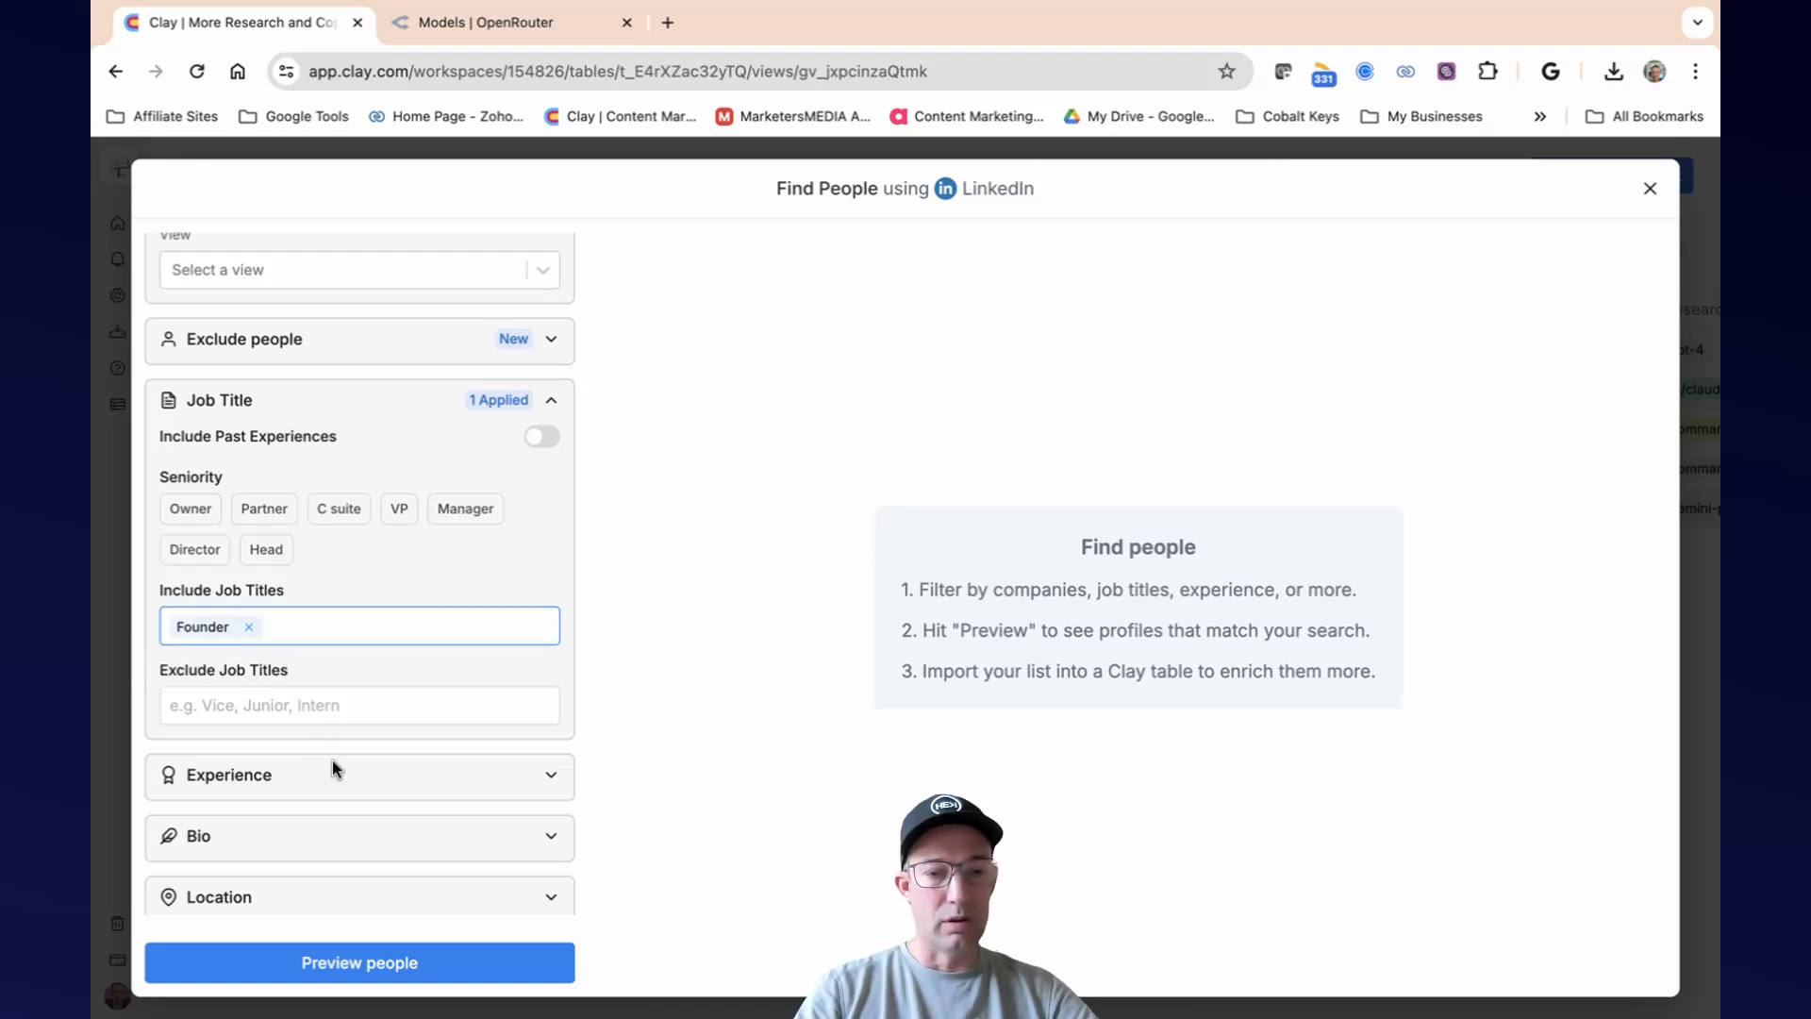
Restrict the people search to the location Phoenix.
left_click(376, 896)
scroll(465, 586, "down", 4)
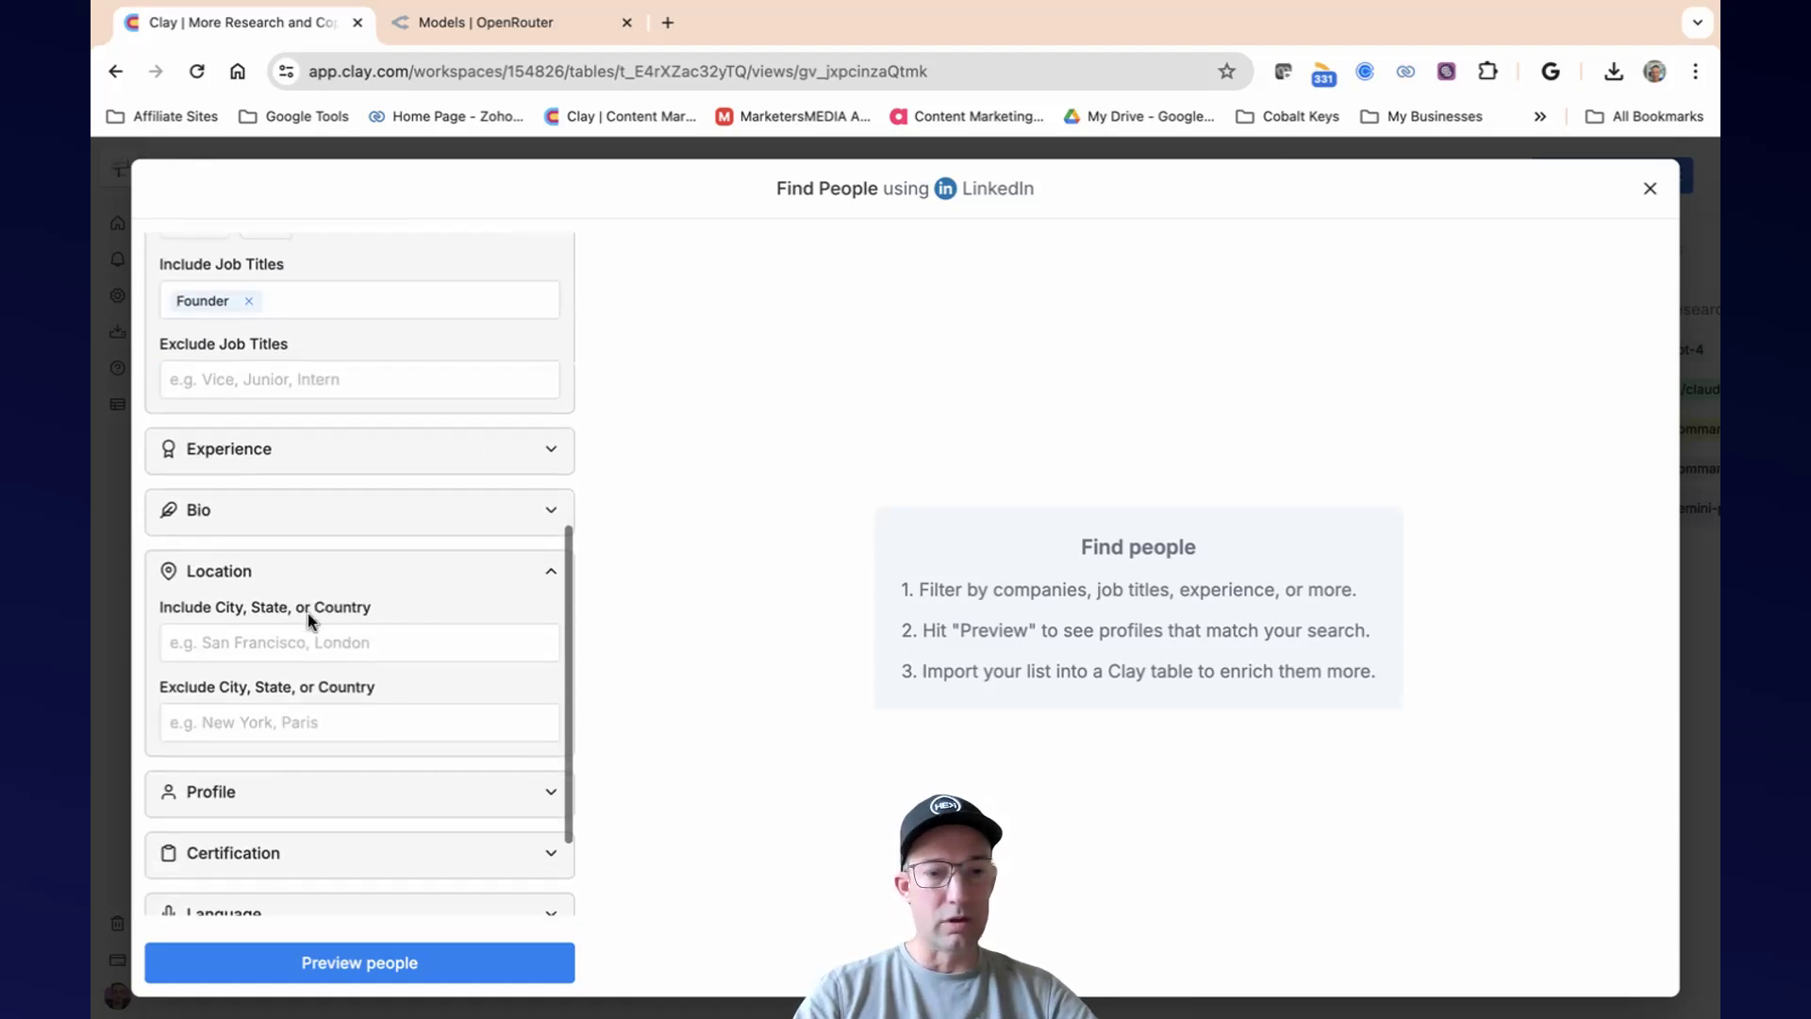
left_click(302, 638)
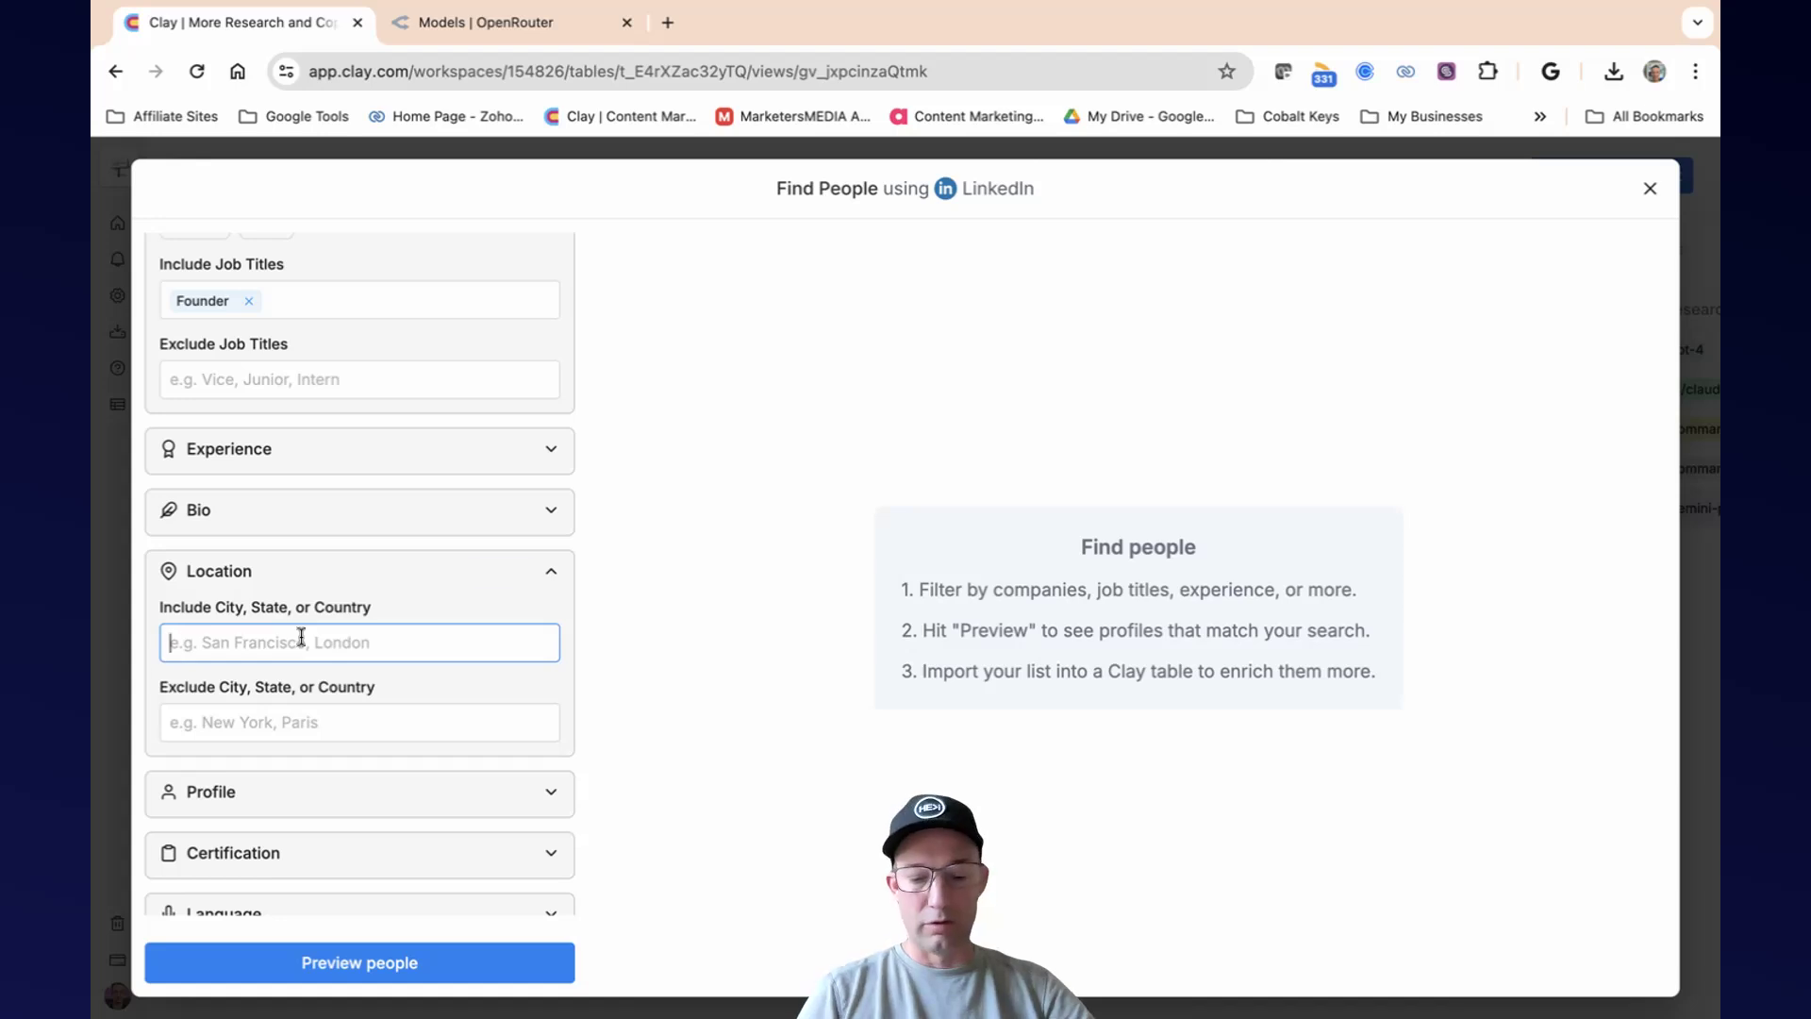
type("Phoenix")
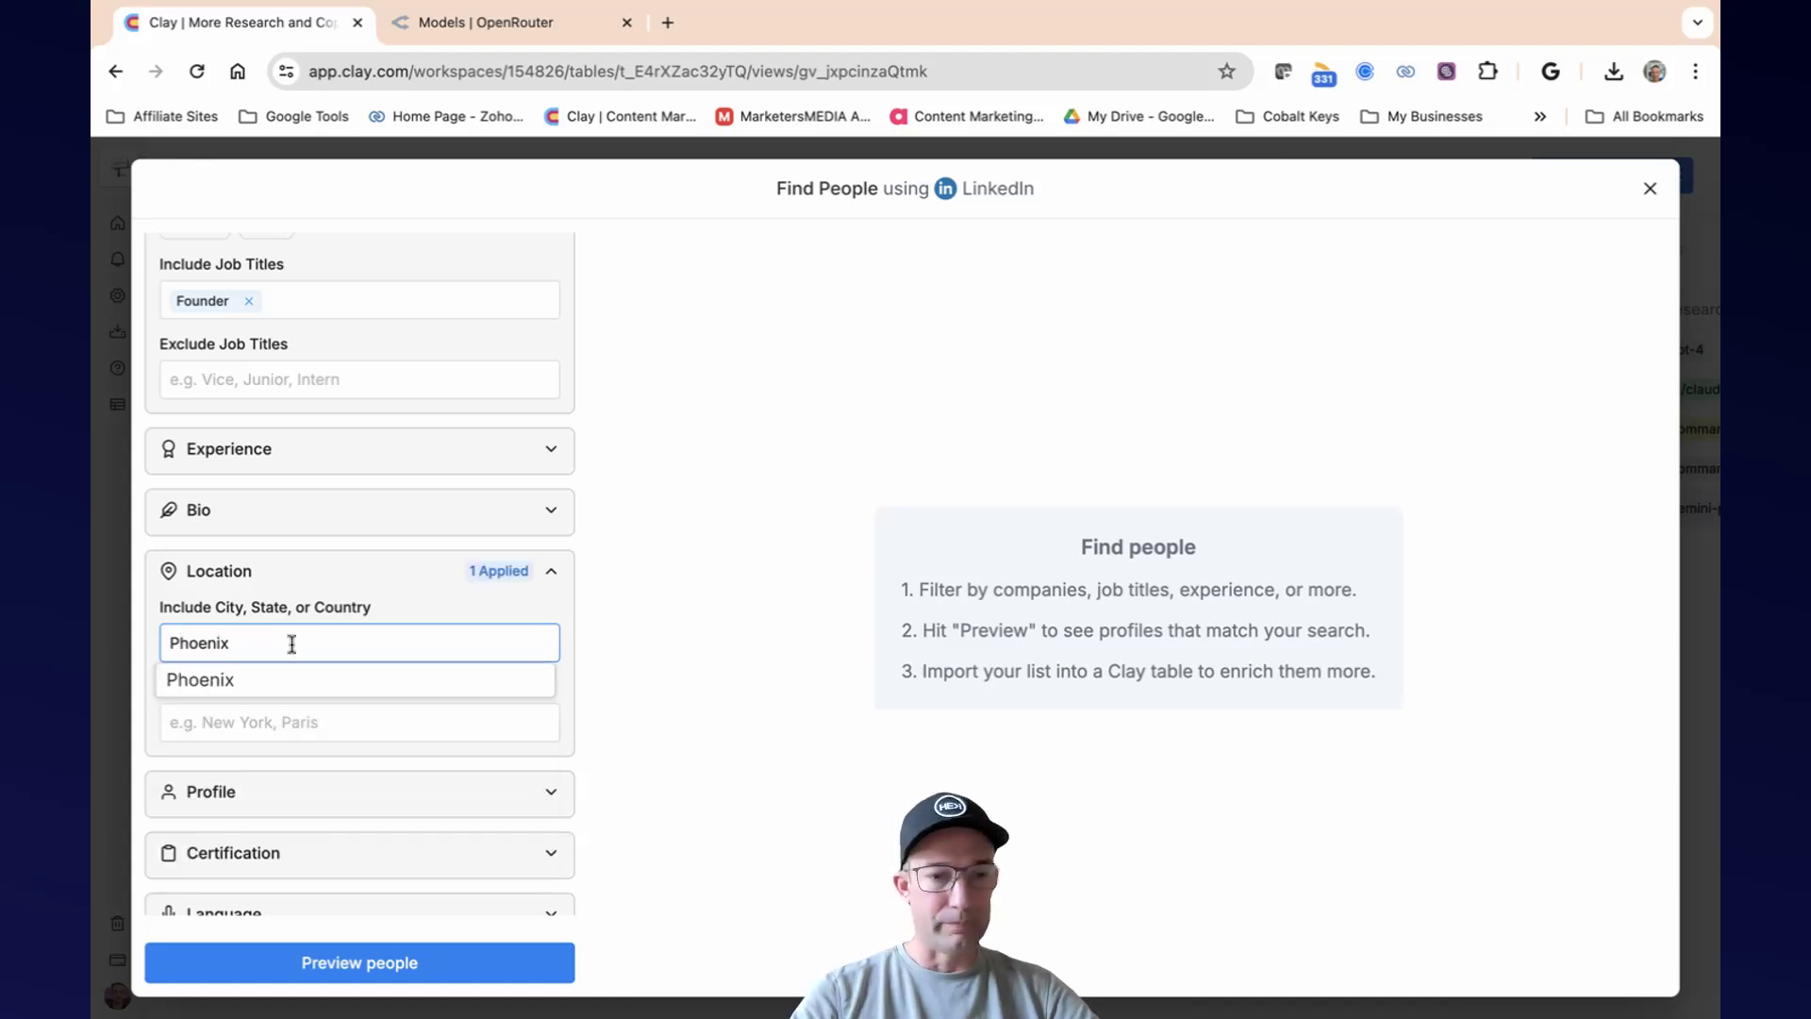
left_click(264, 680)
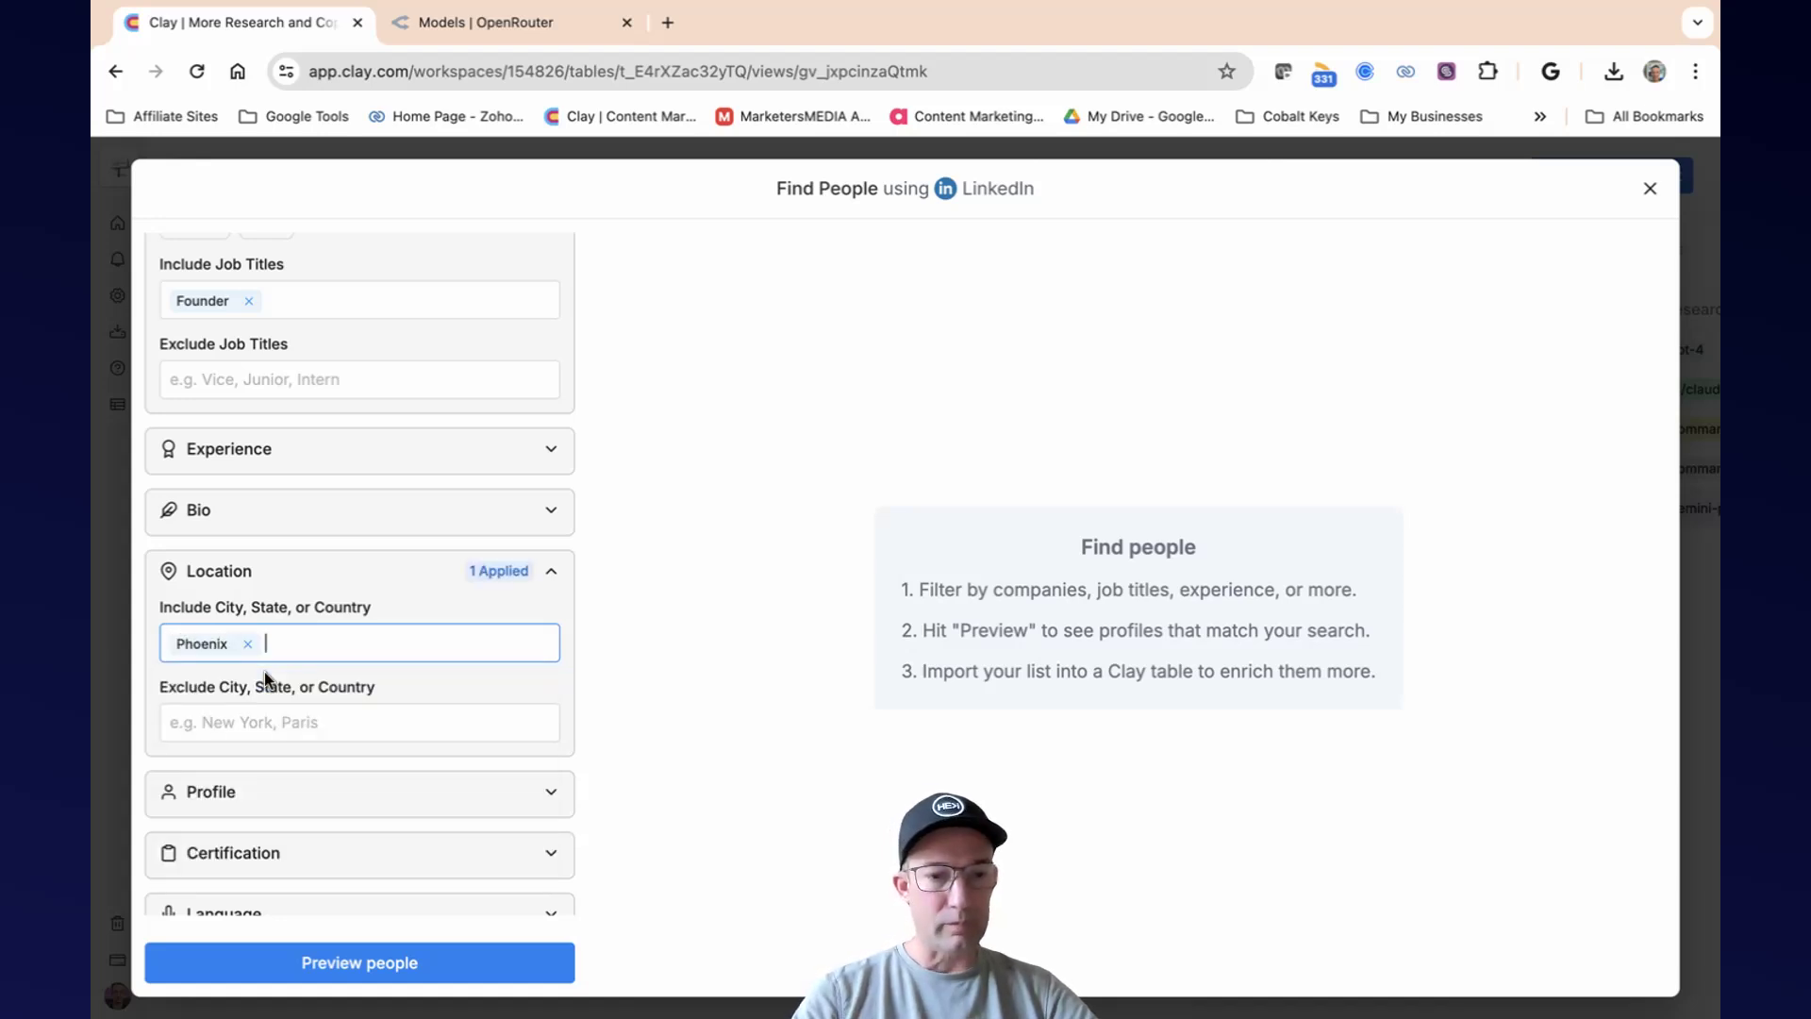
Set the minimum months in current role to 60 and preview the matching people.
left_click(352, 451)
left_click(314, 523)
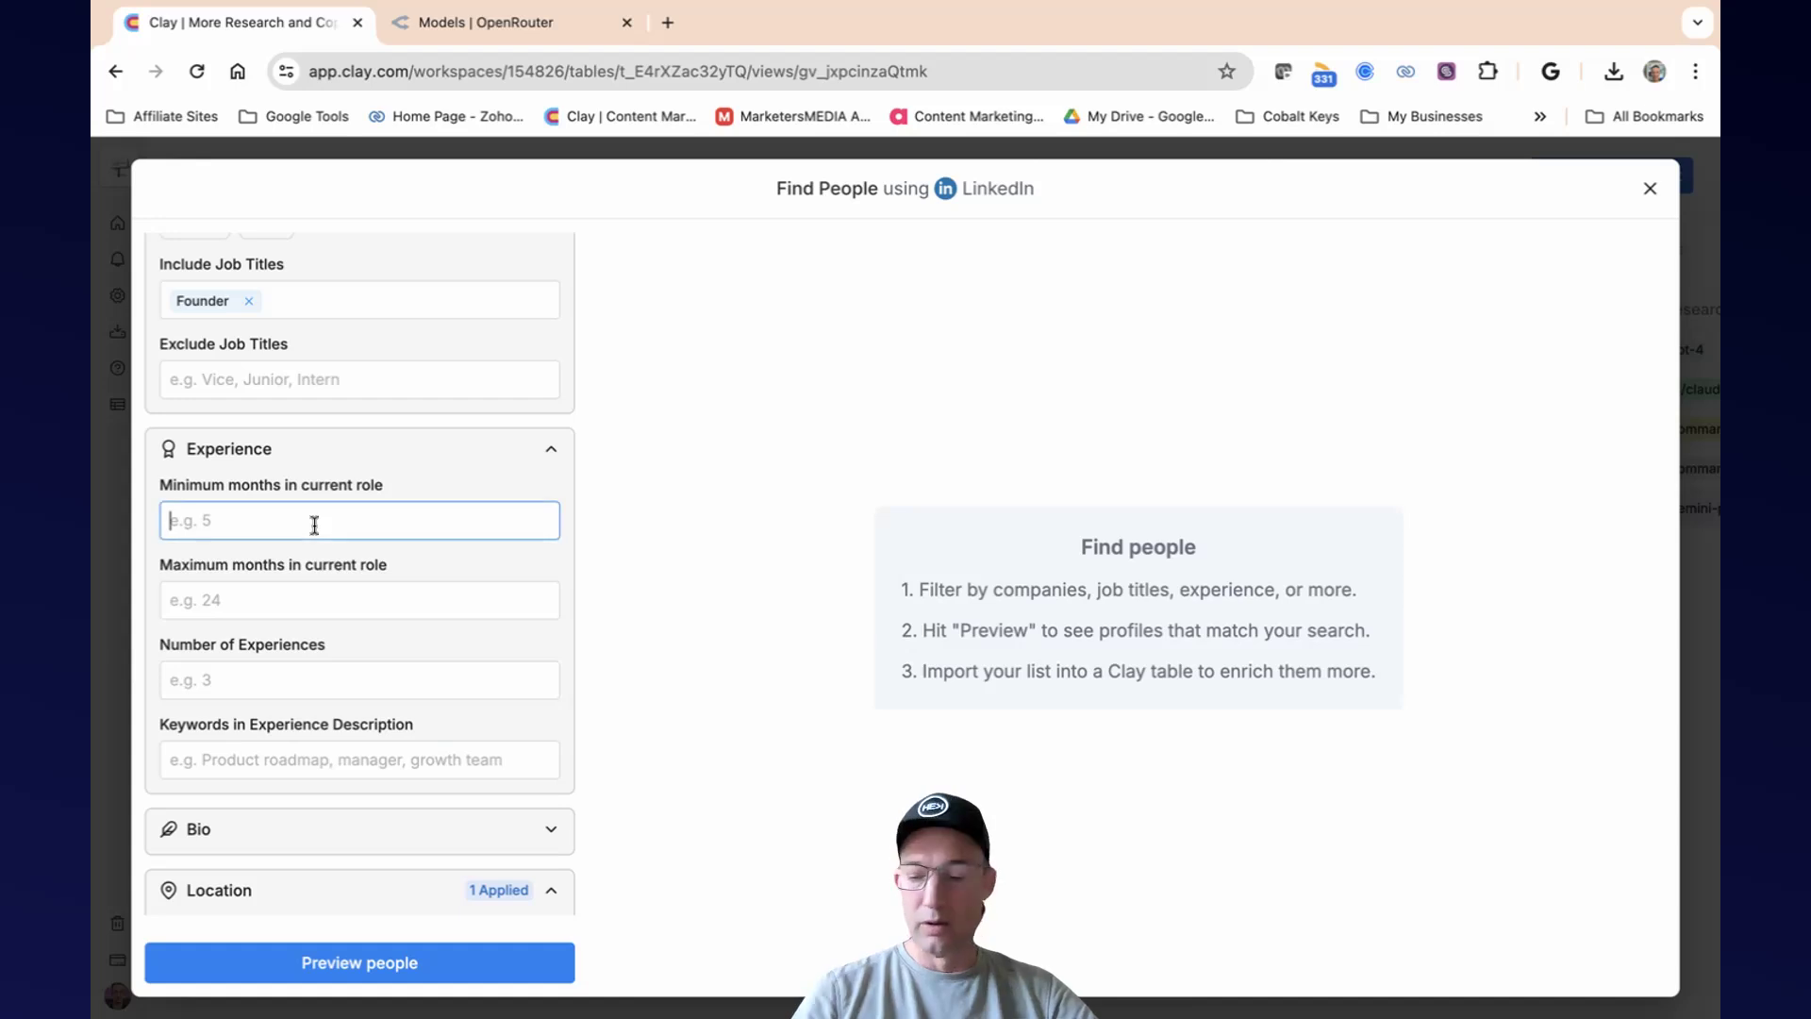
type("2")
key("BackSpace")
type("5 ye")
key("BackSpace")
key("BackSpace")
key("BackSpace")
key("BackSpace")
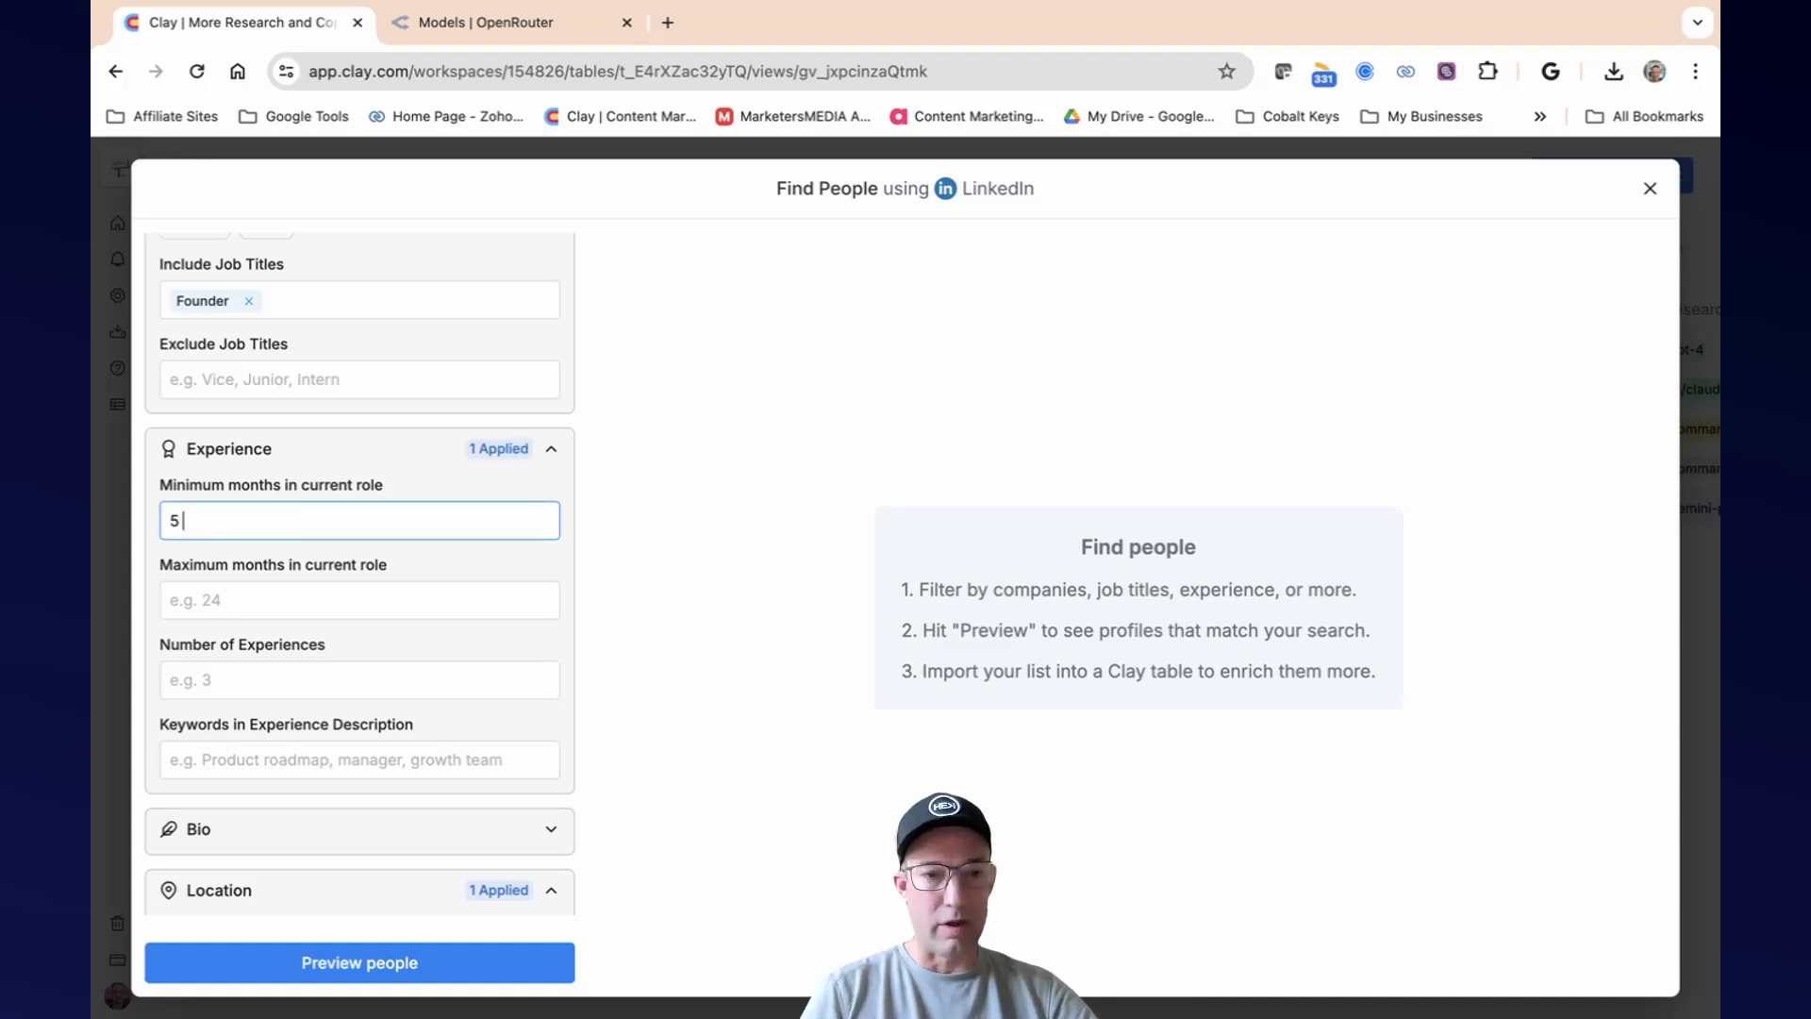
type("60")
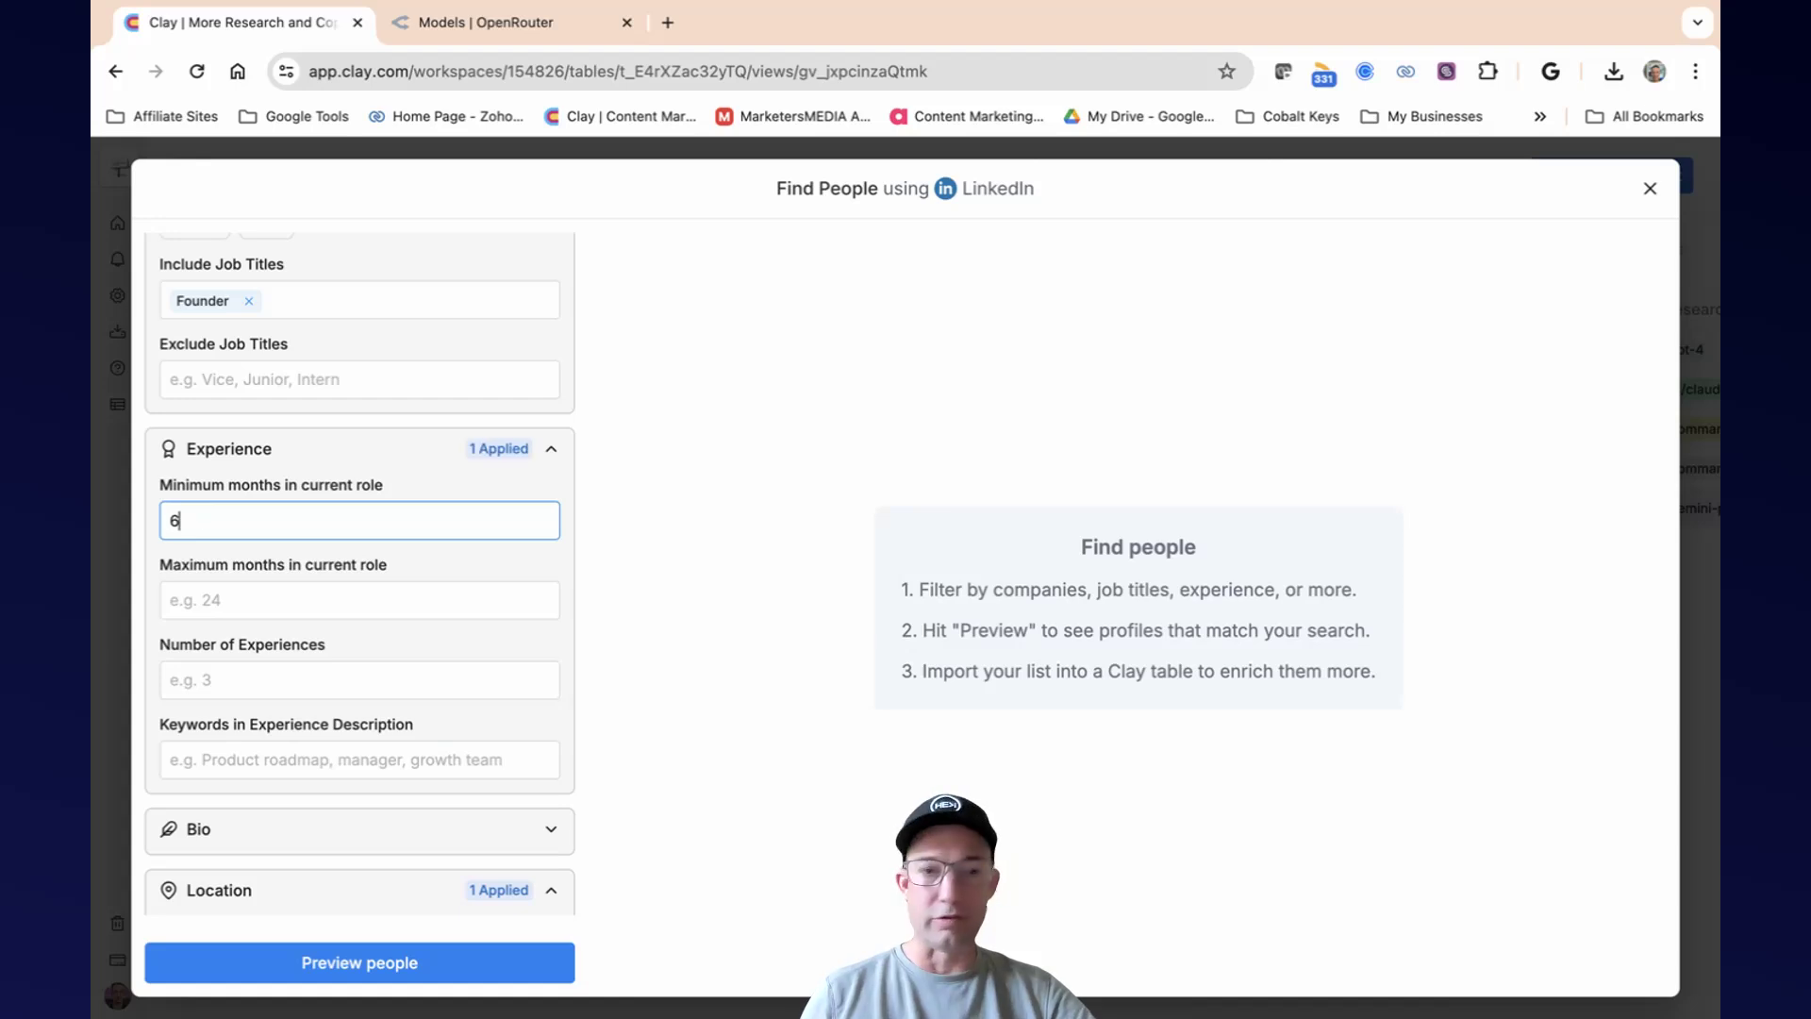
left_click(379, 971)
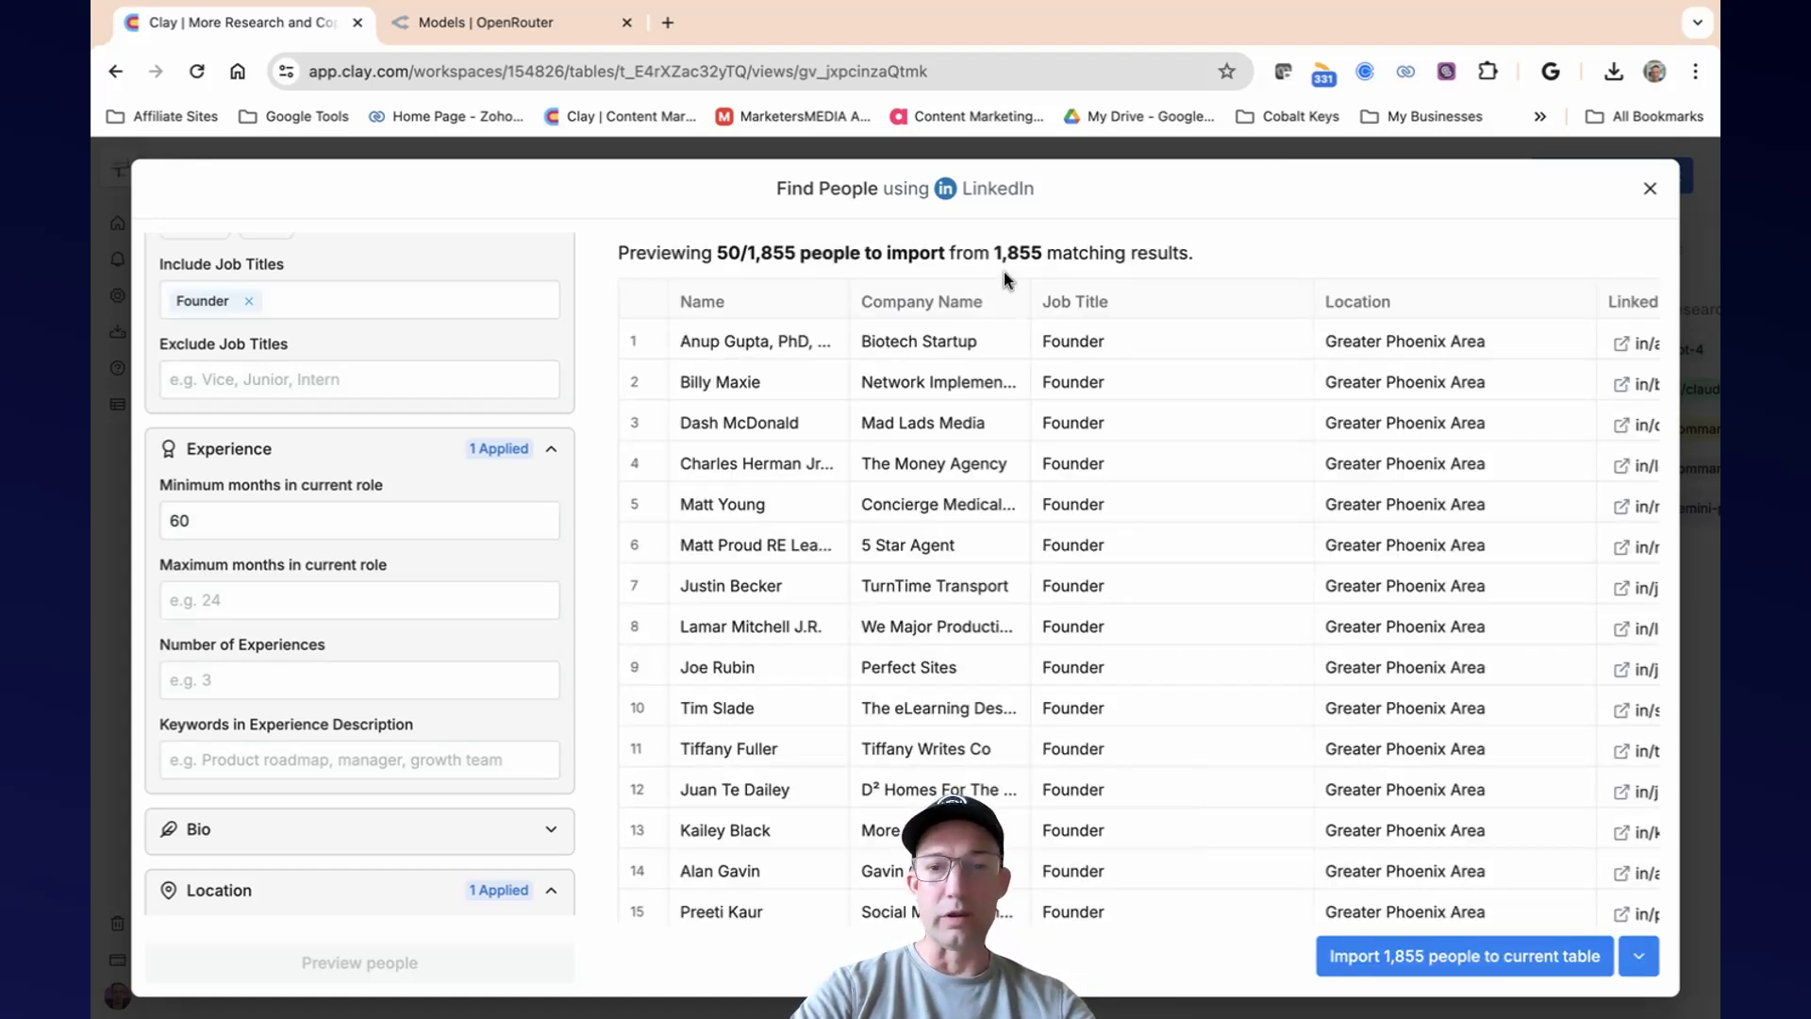
Limit the search to 1 result and import the previewed person into the current table.
scroll(432, 653, "down", 5)
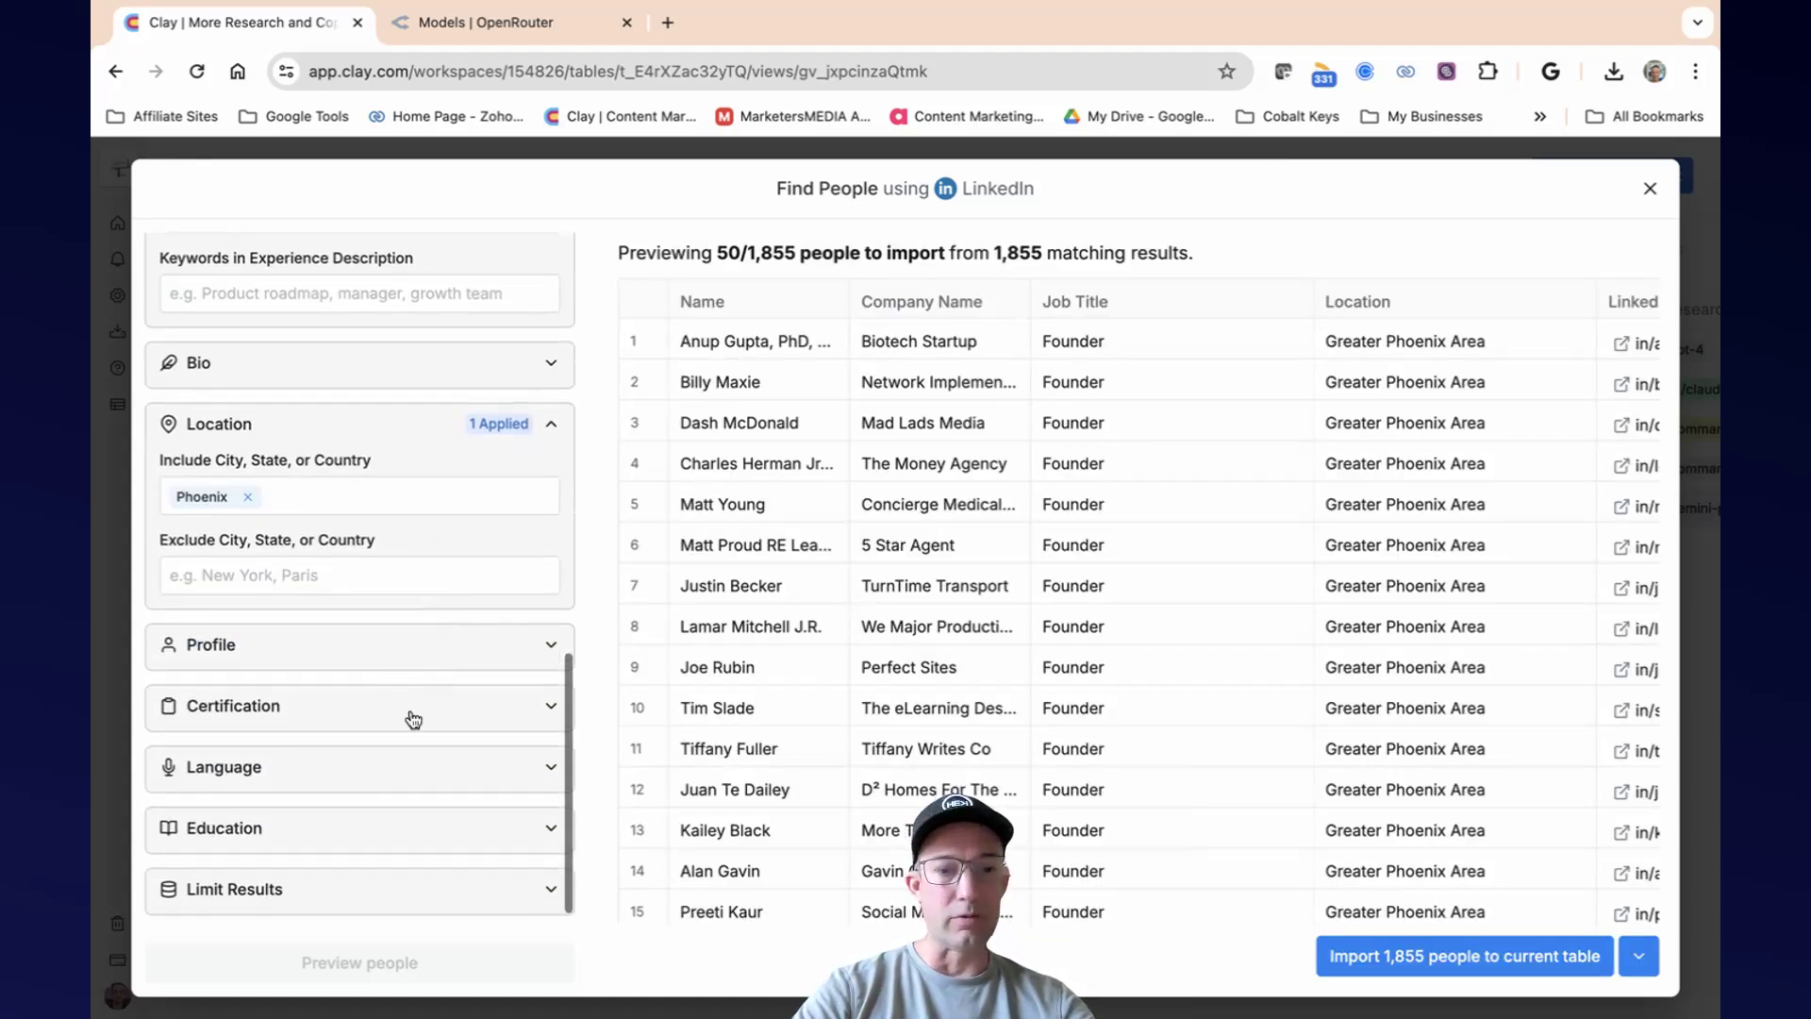
left_click(395, 892)
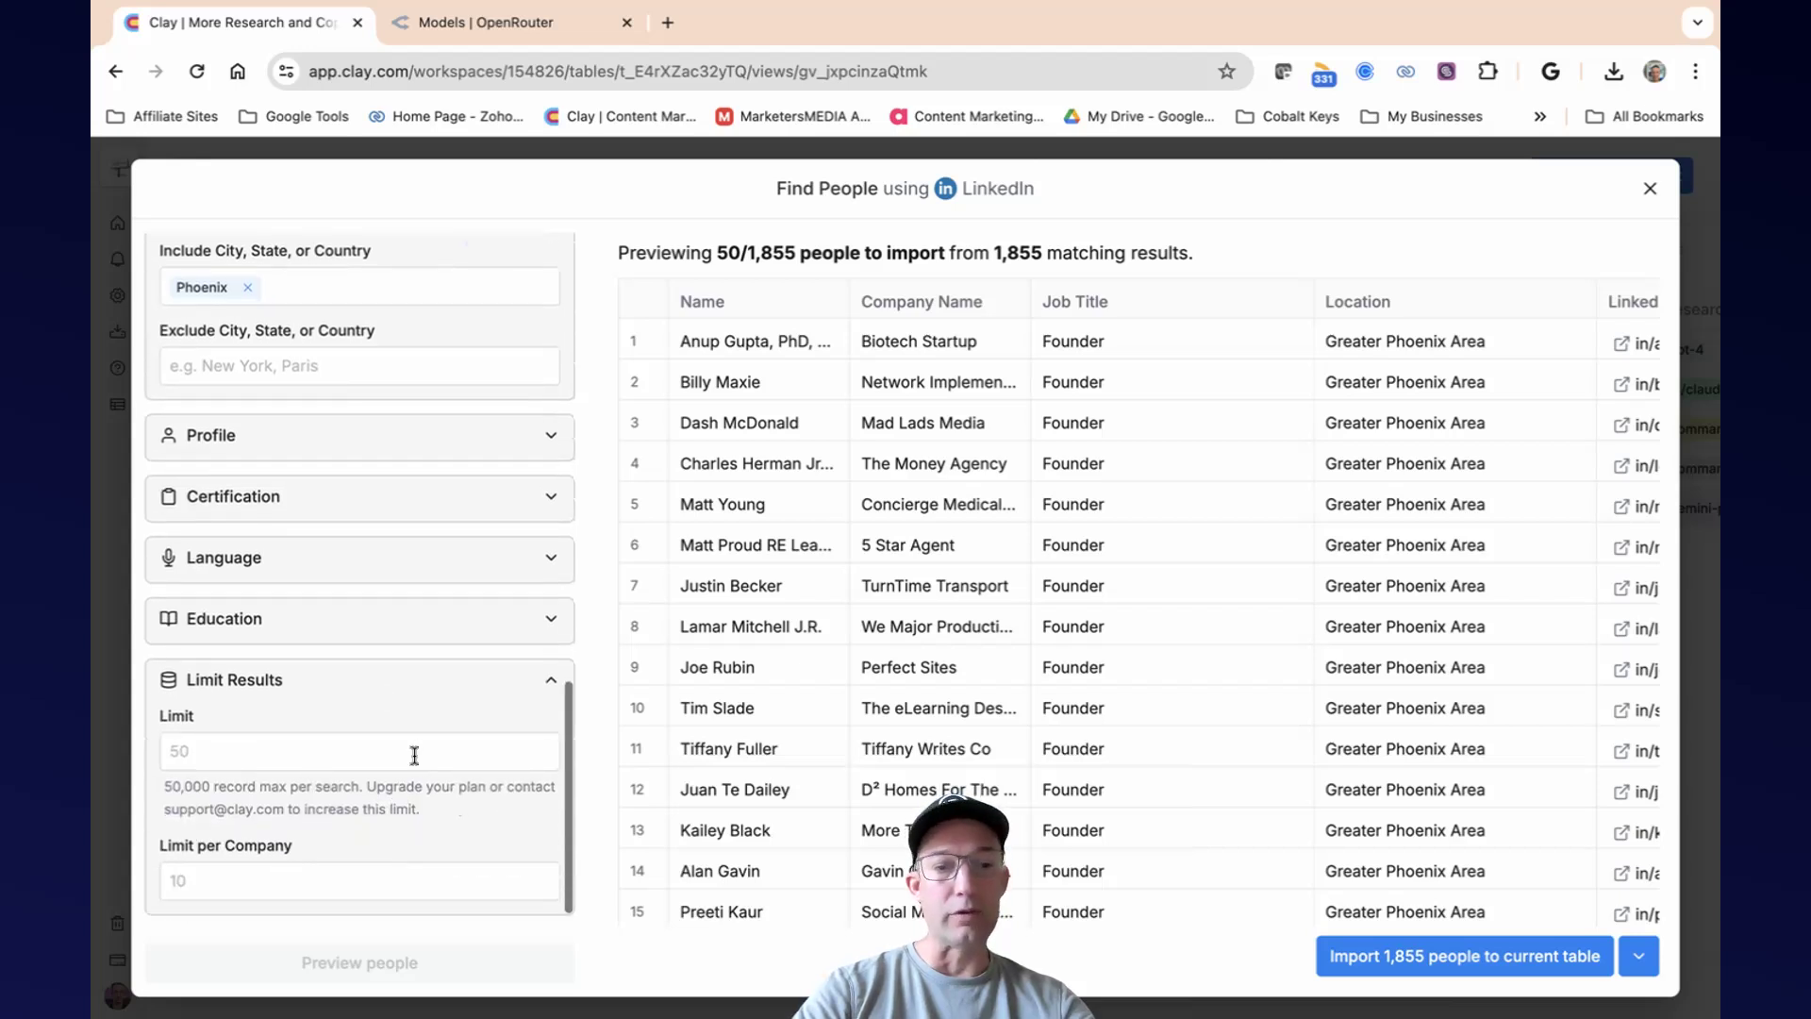
left_click(254, 751)
type("1")
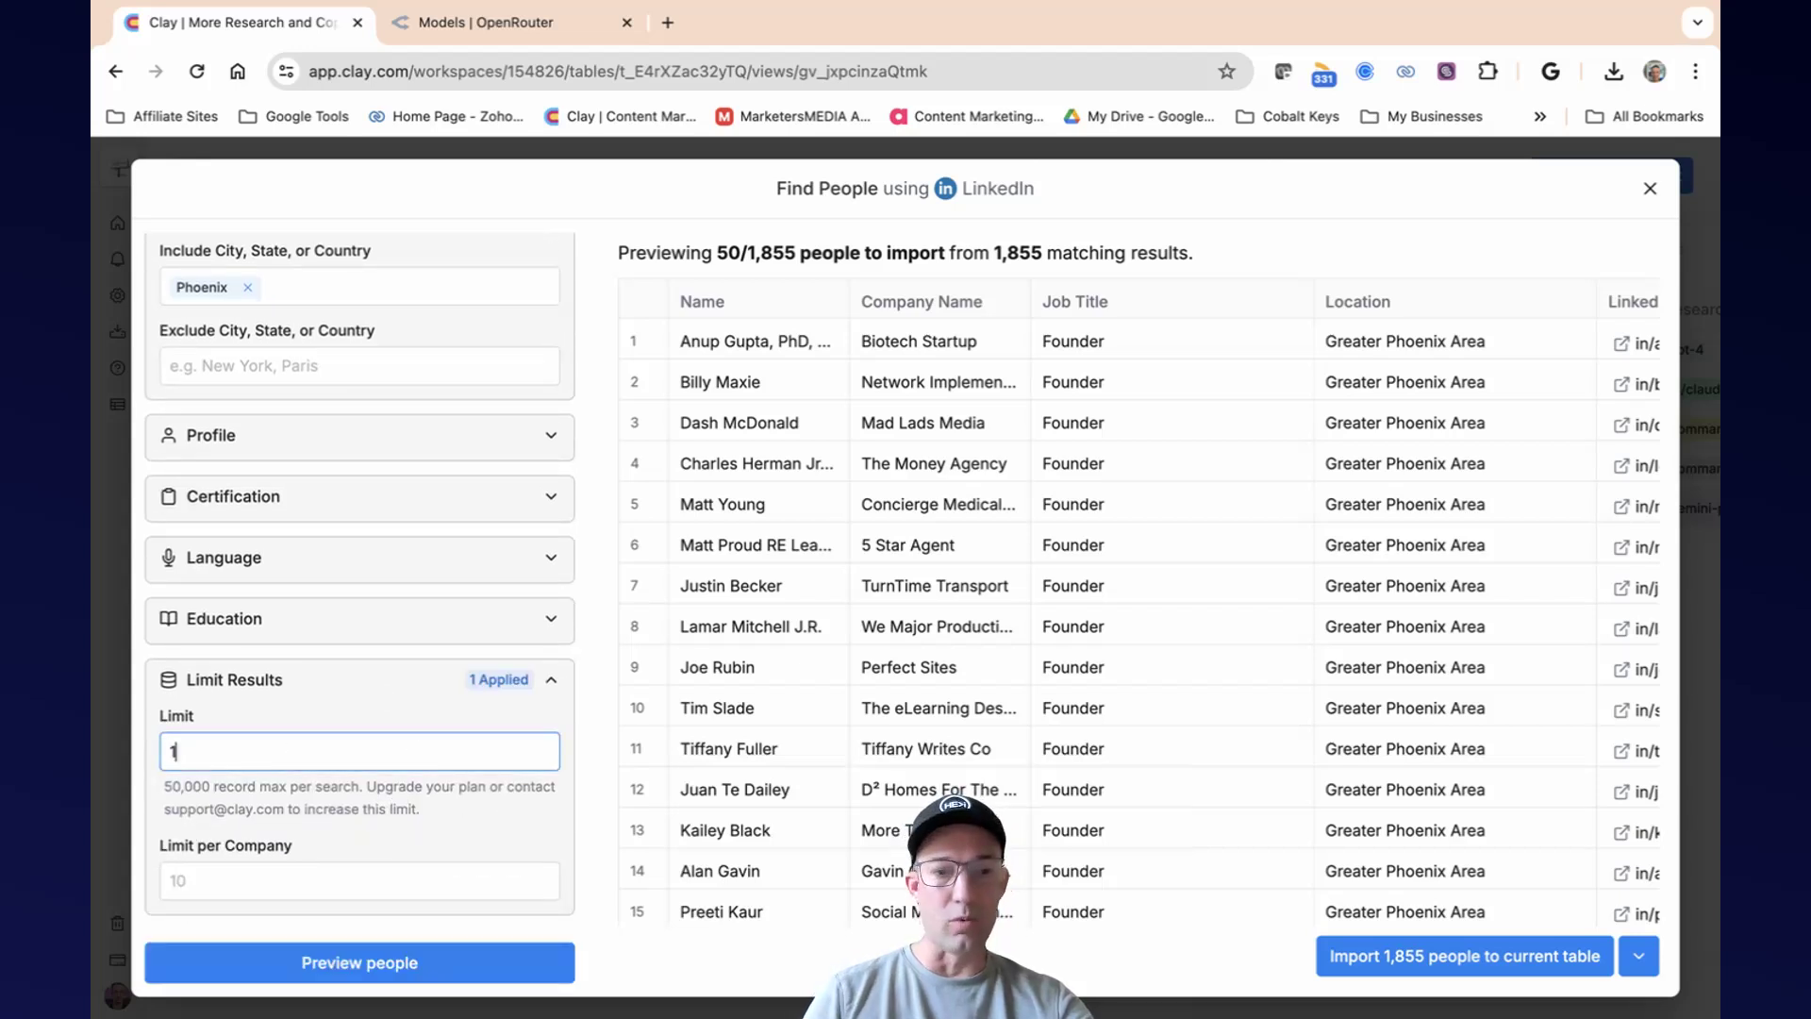
left_click(422, 964)
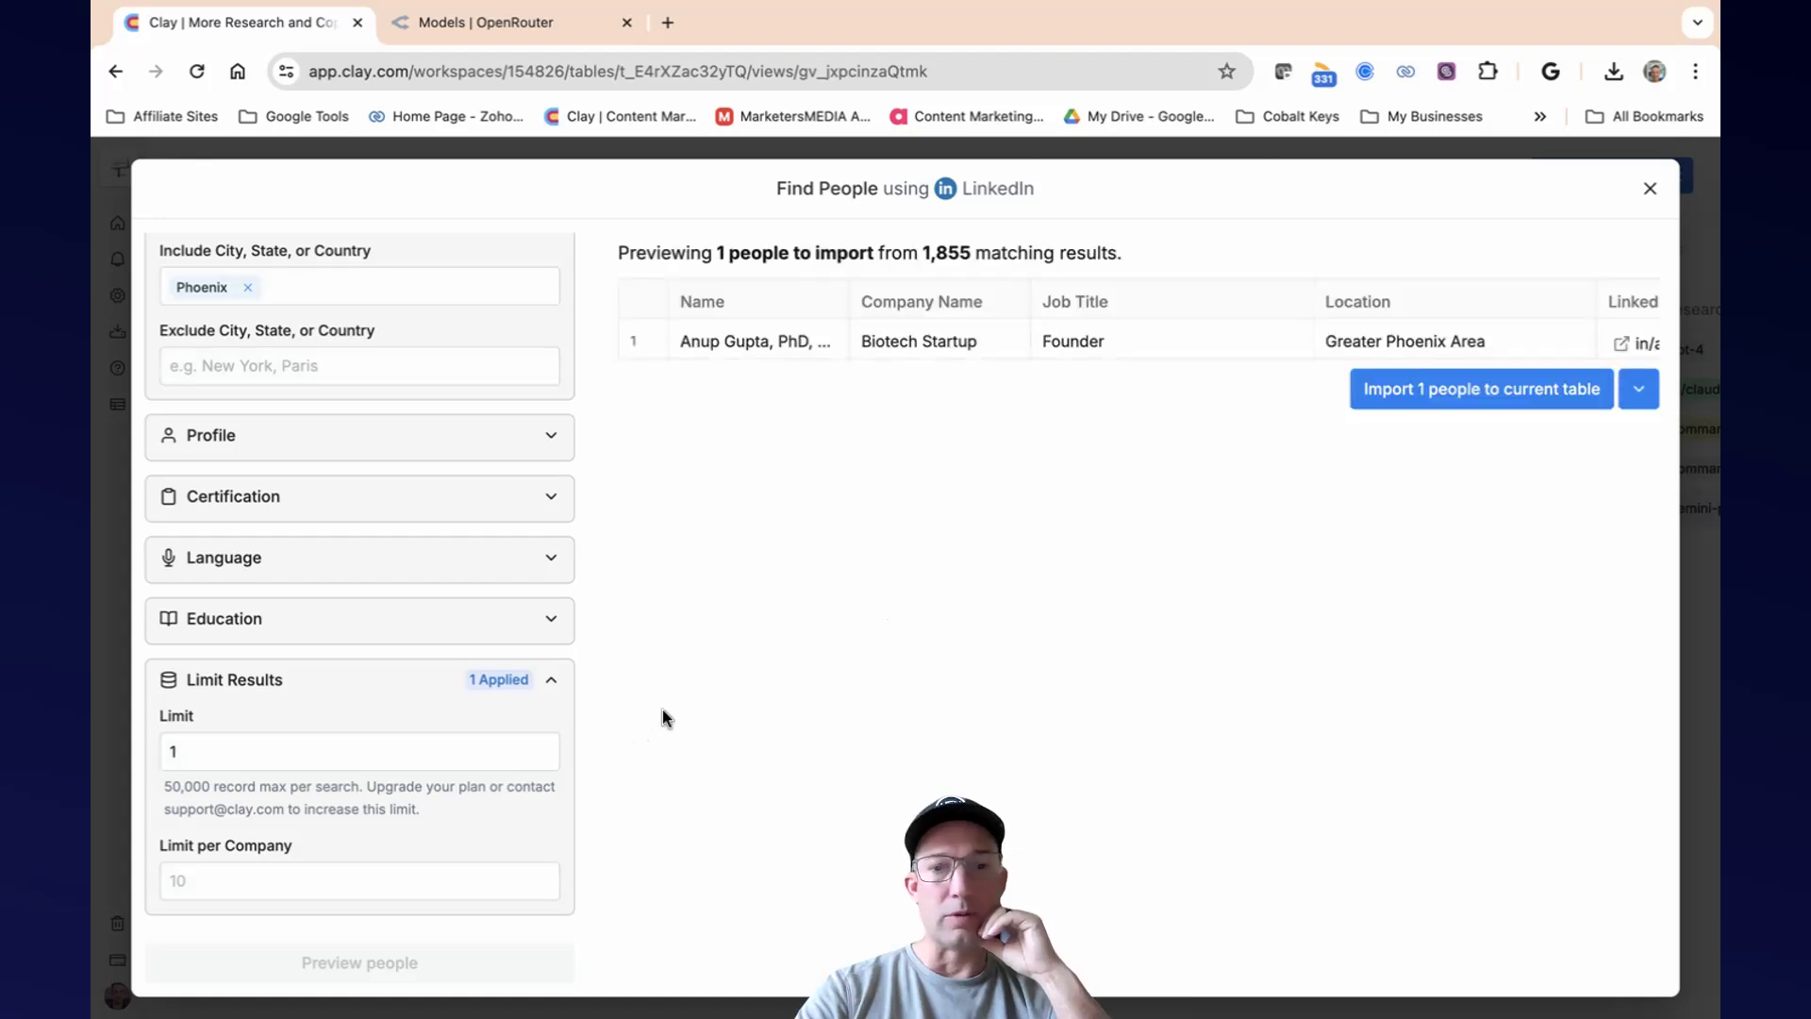
left_click(1486, 388)
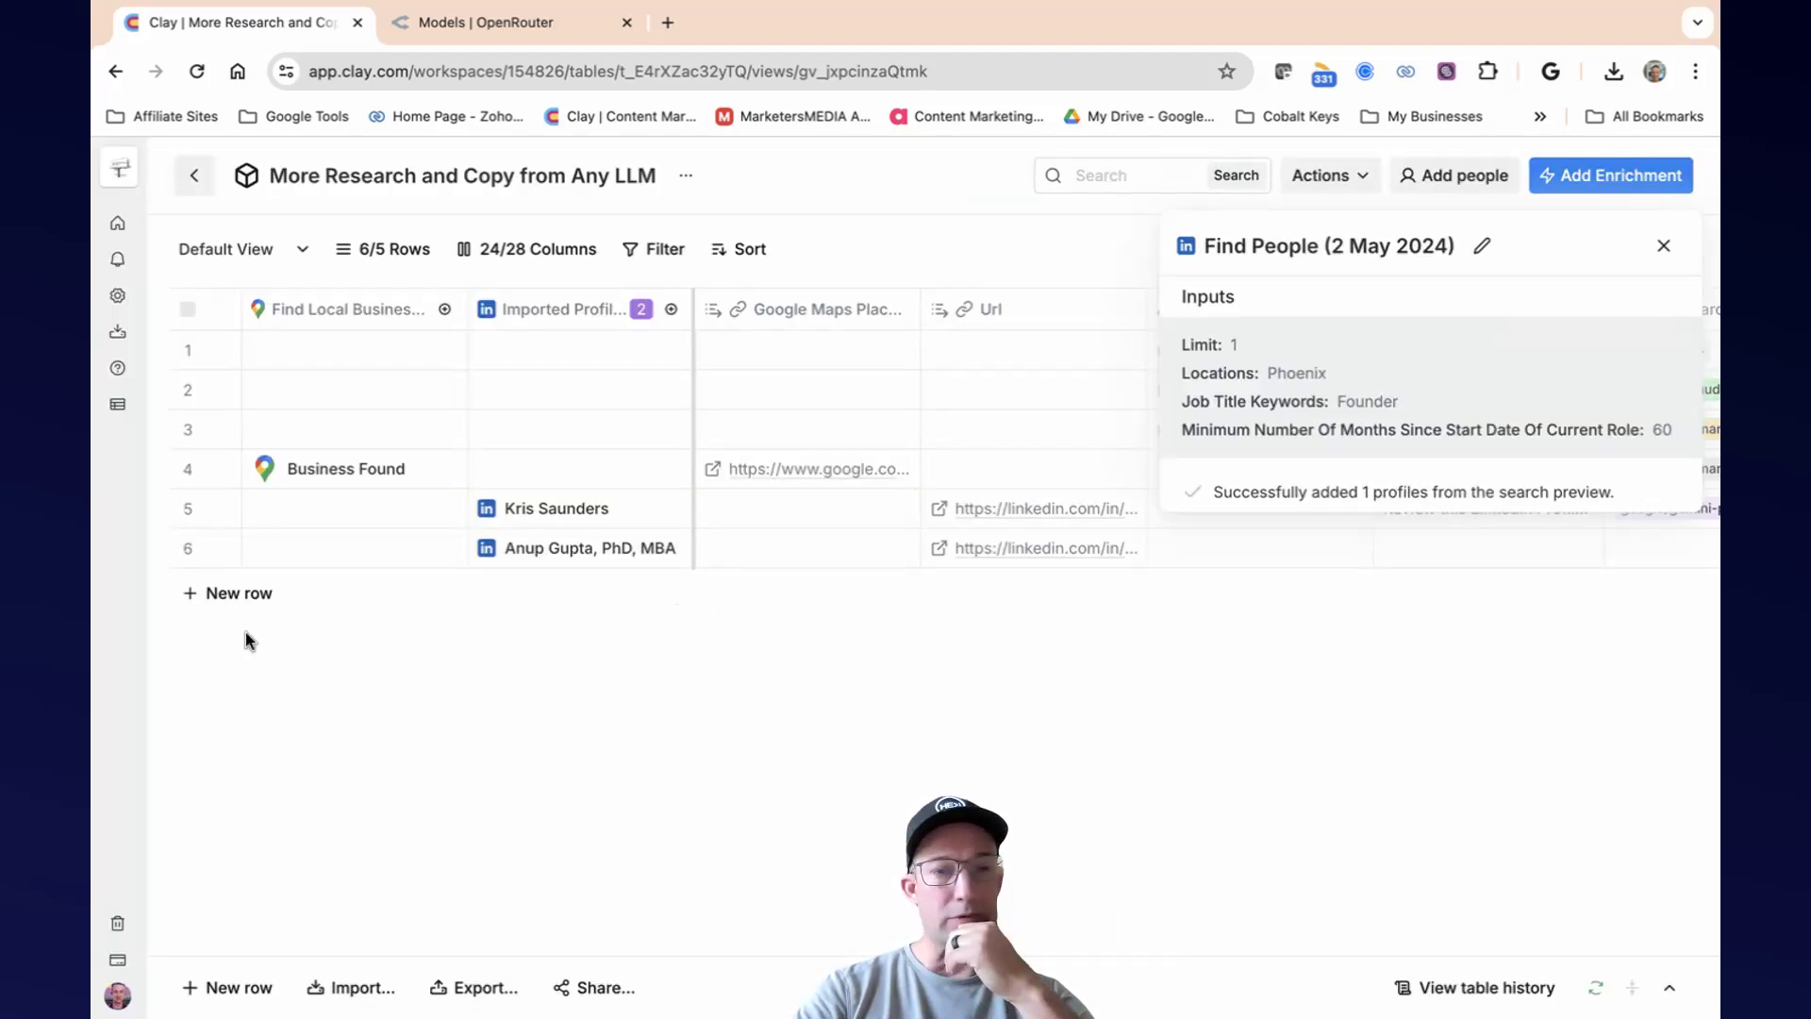
Start an import of local businesses using Google Maps and set the map location to Phoenix, Arizona.
left_click(345, 989)
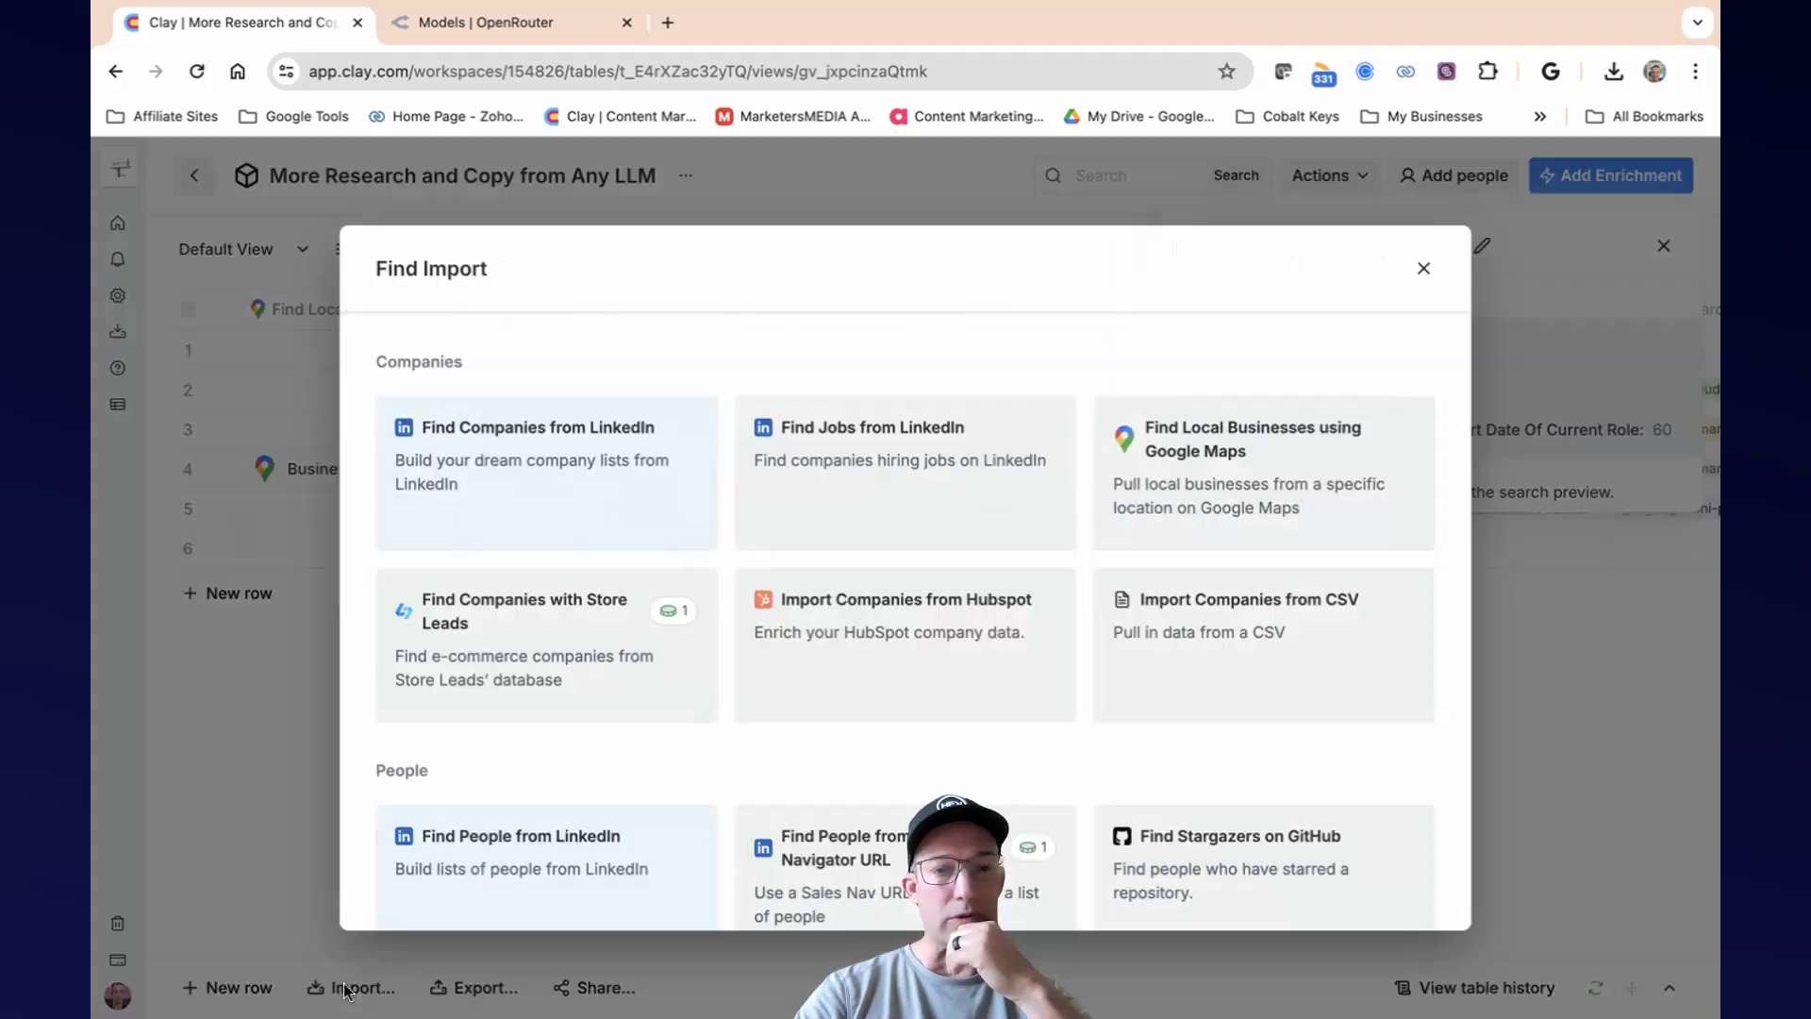
scroll(776, 642, "down", 3)
scroll(775, 641, "up", 2)
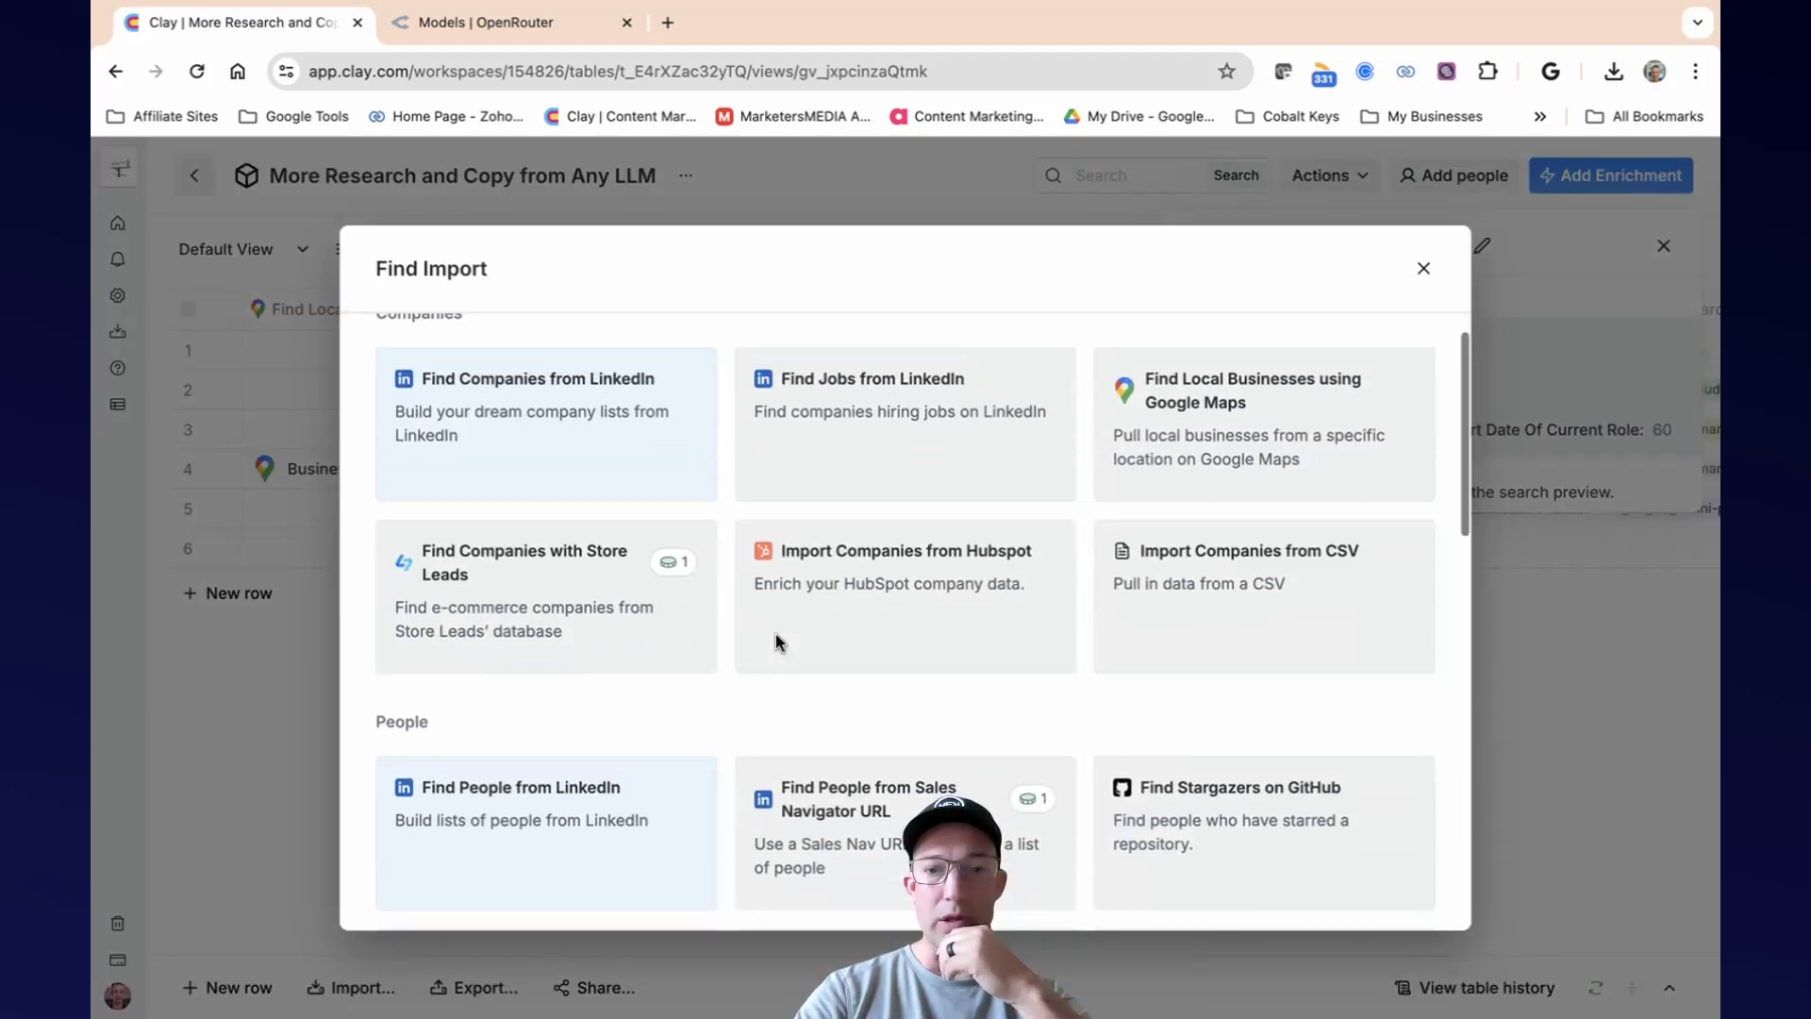
left_click(1259, 450)
left_click(678, 371)
type("phoenix, az")
left_click(665, 424)
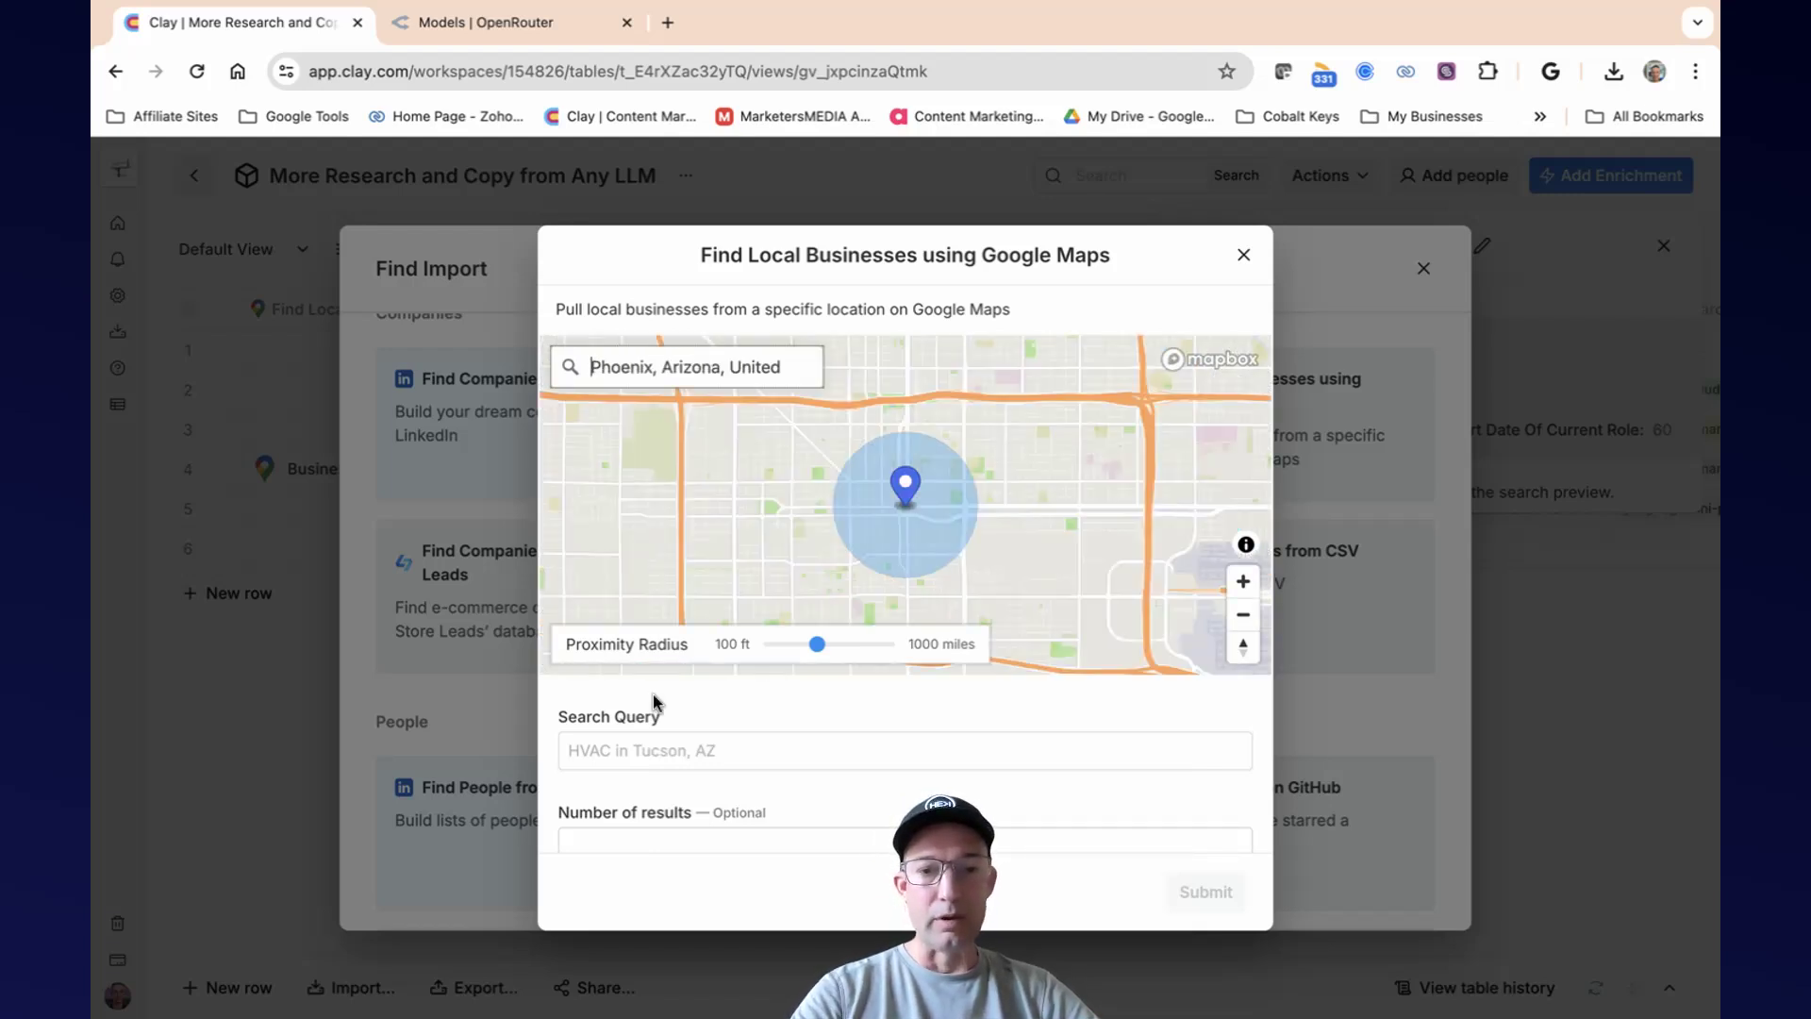
Set the local business search query to Content Marketing and the number of results to 1.
left_click(622, 758)
type("C")
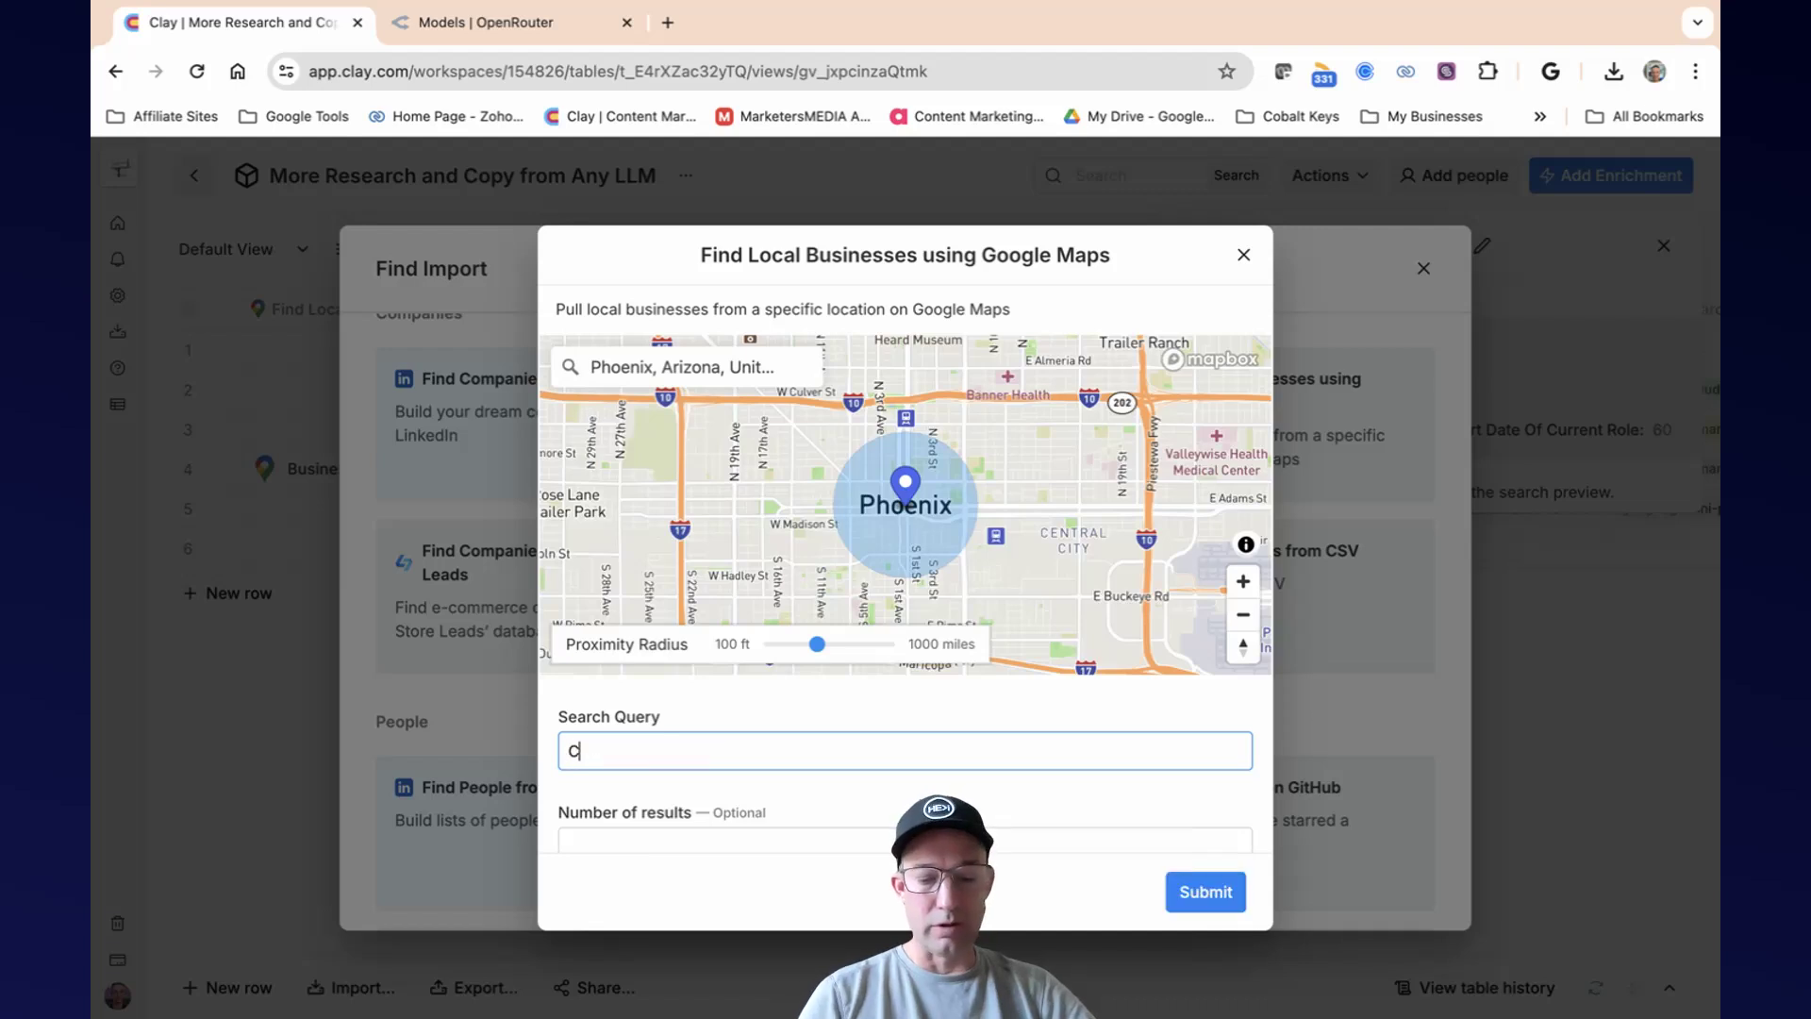
type("ontent Marketing")
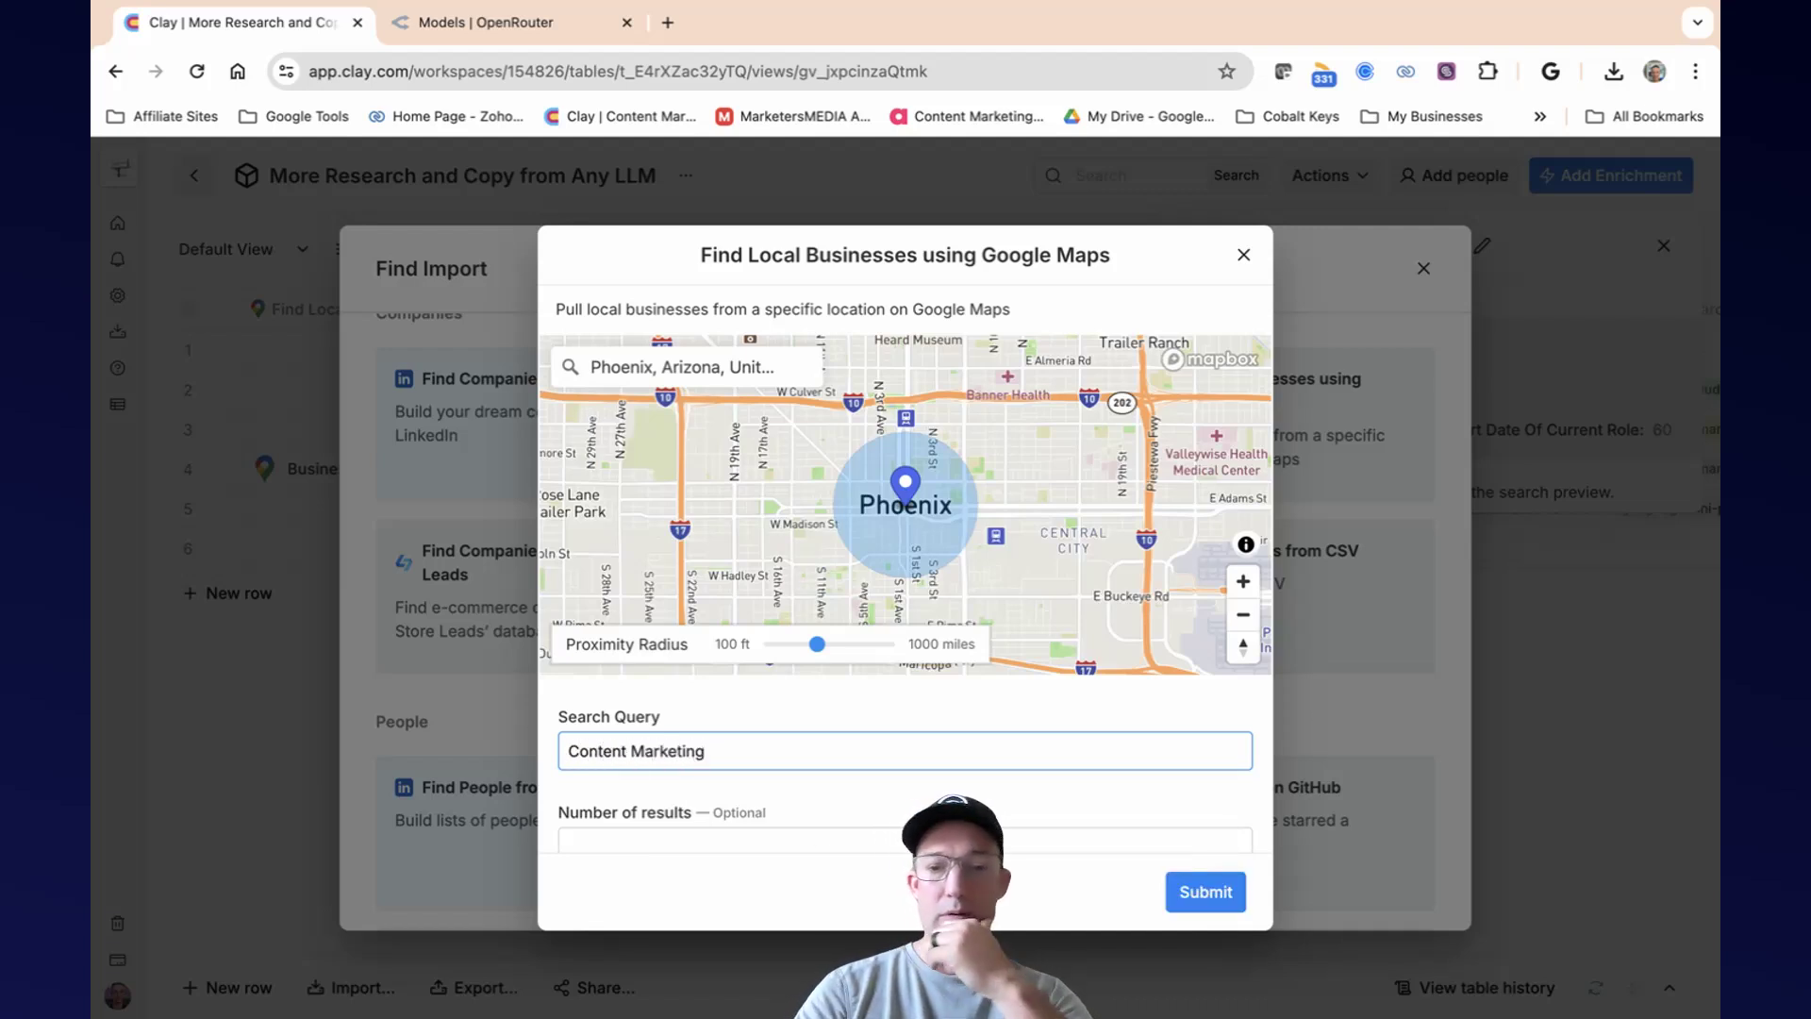
left_click(1211, 843)
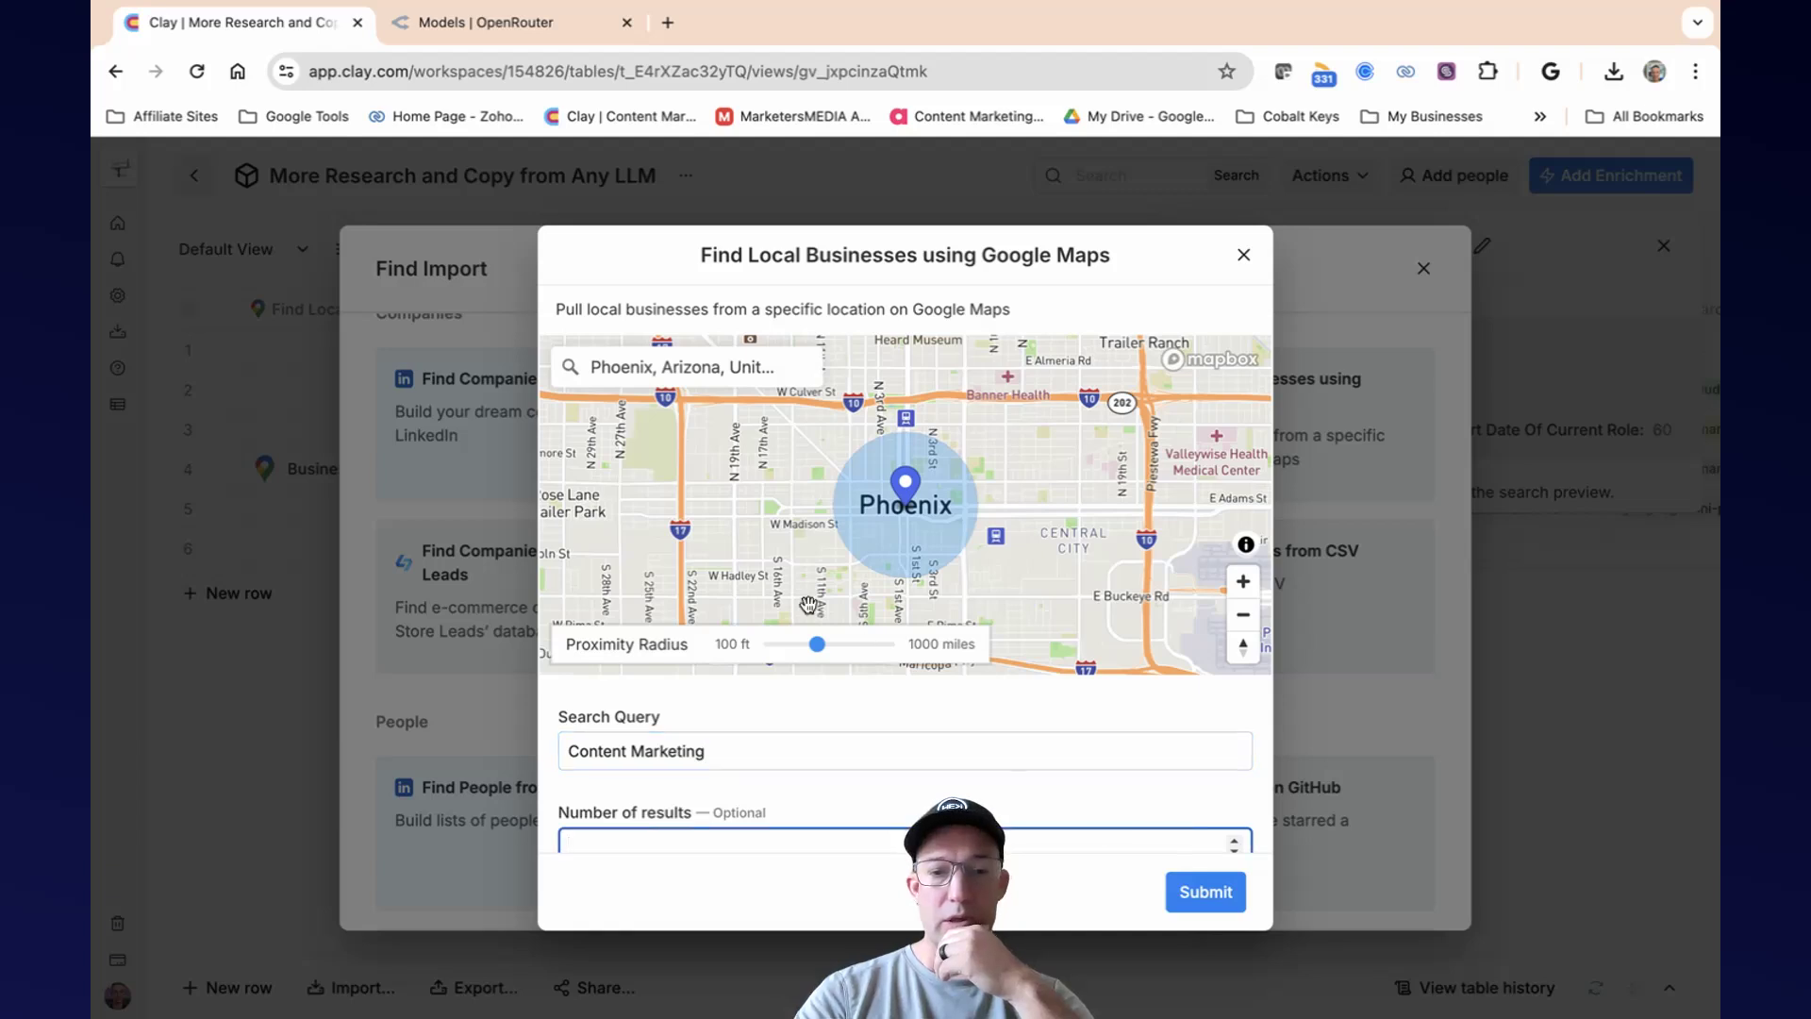
scroll(808, 605, "down", 3)
scroll(830, 736, "down", 1)
left_click_drag(948, 920, 1396, 892)
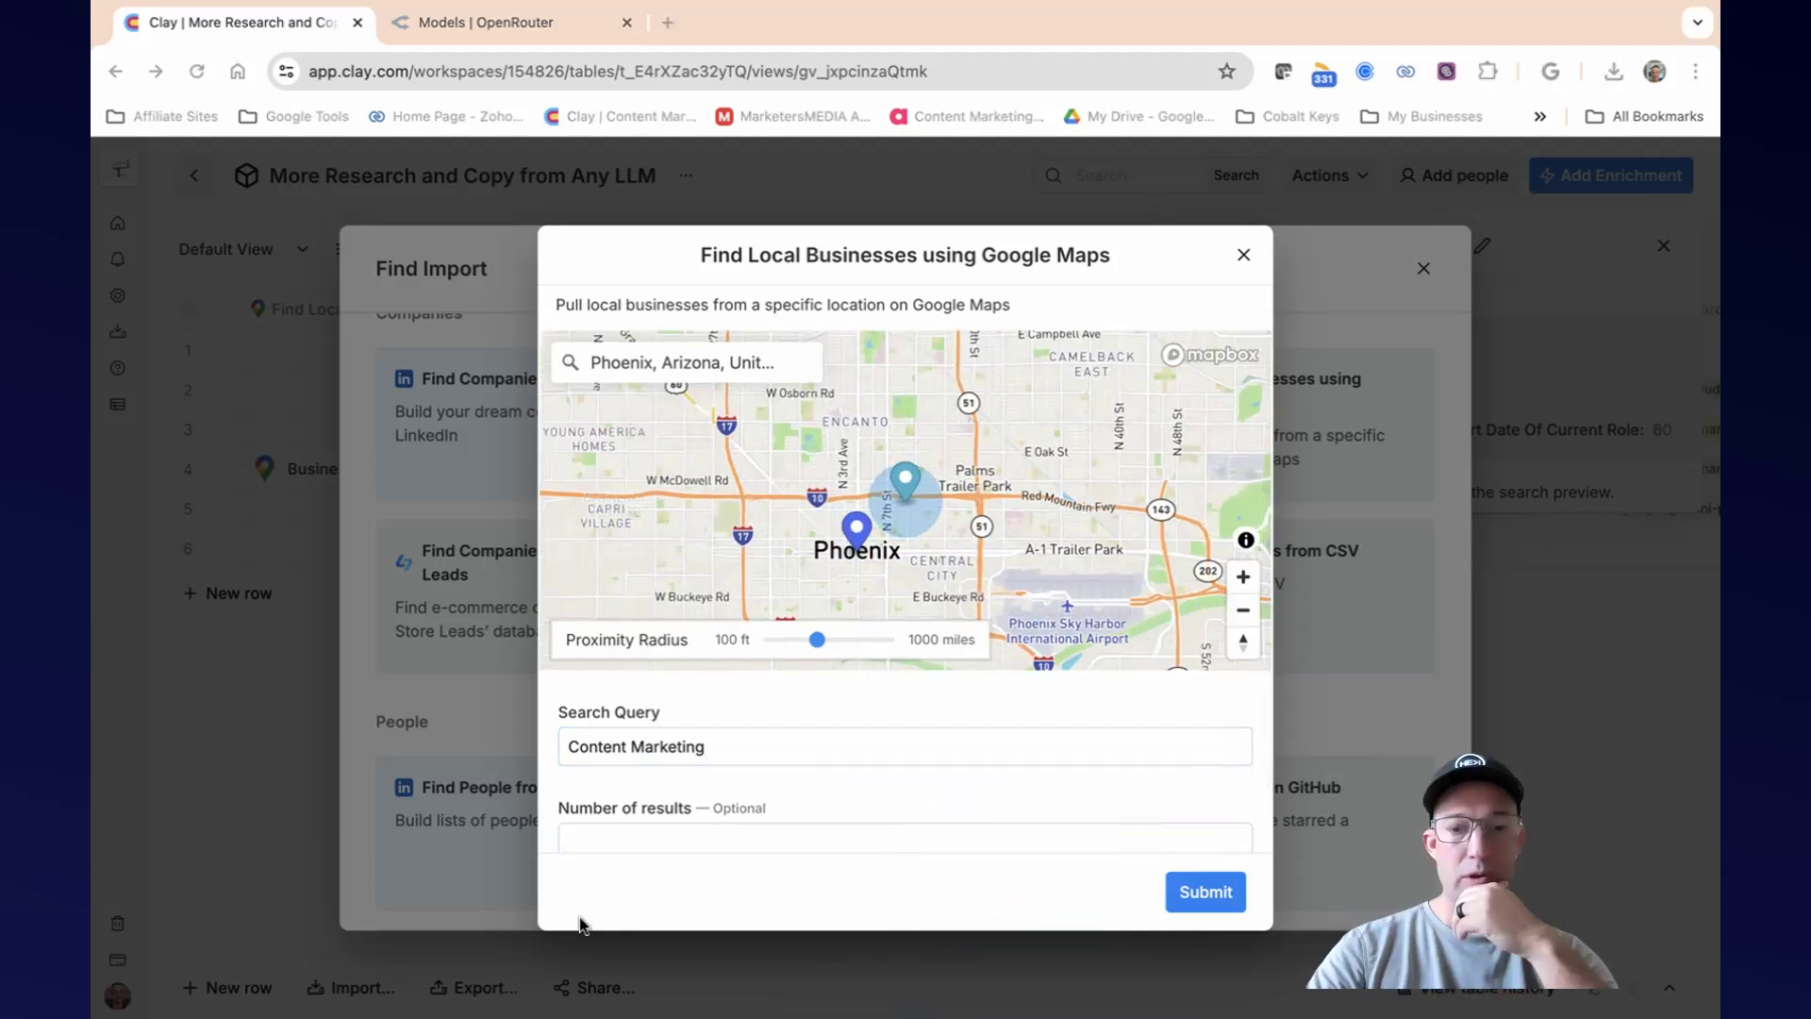
left_click(571, 838)
type("1")
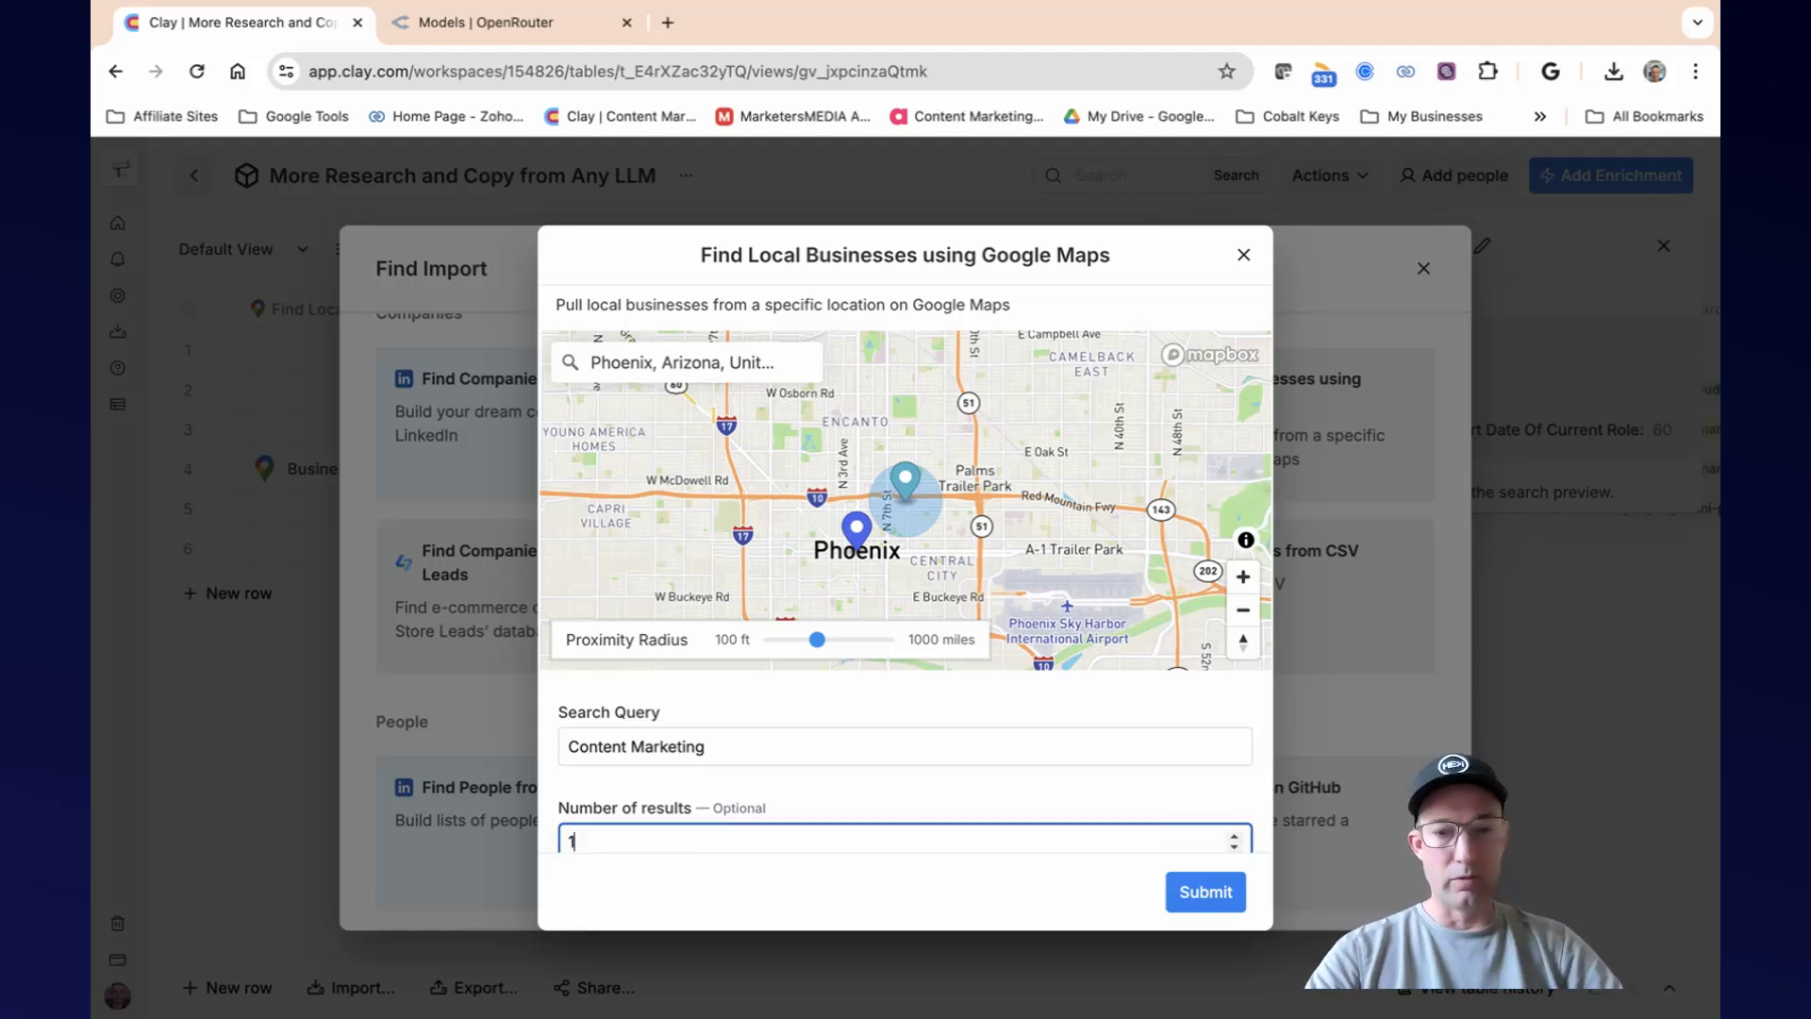
left_click_drag(1294, 818, 1441, 815)
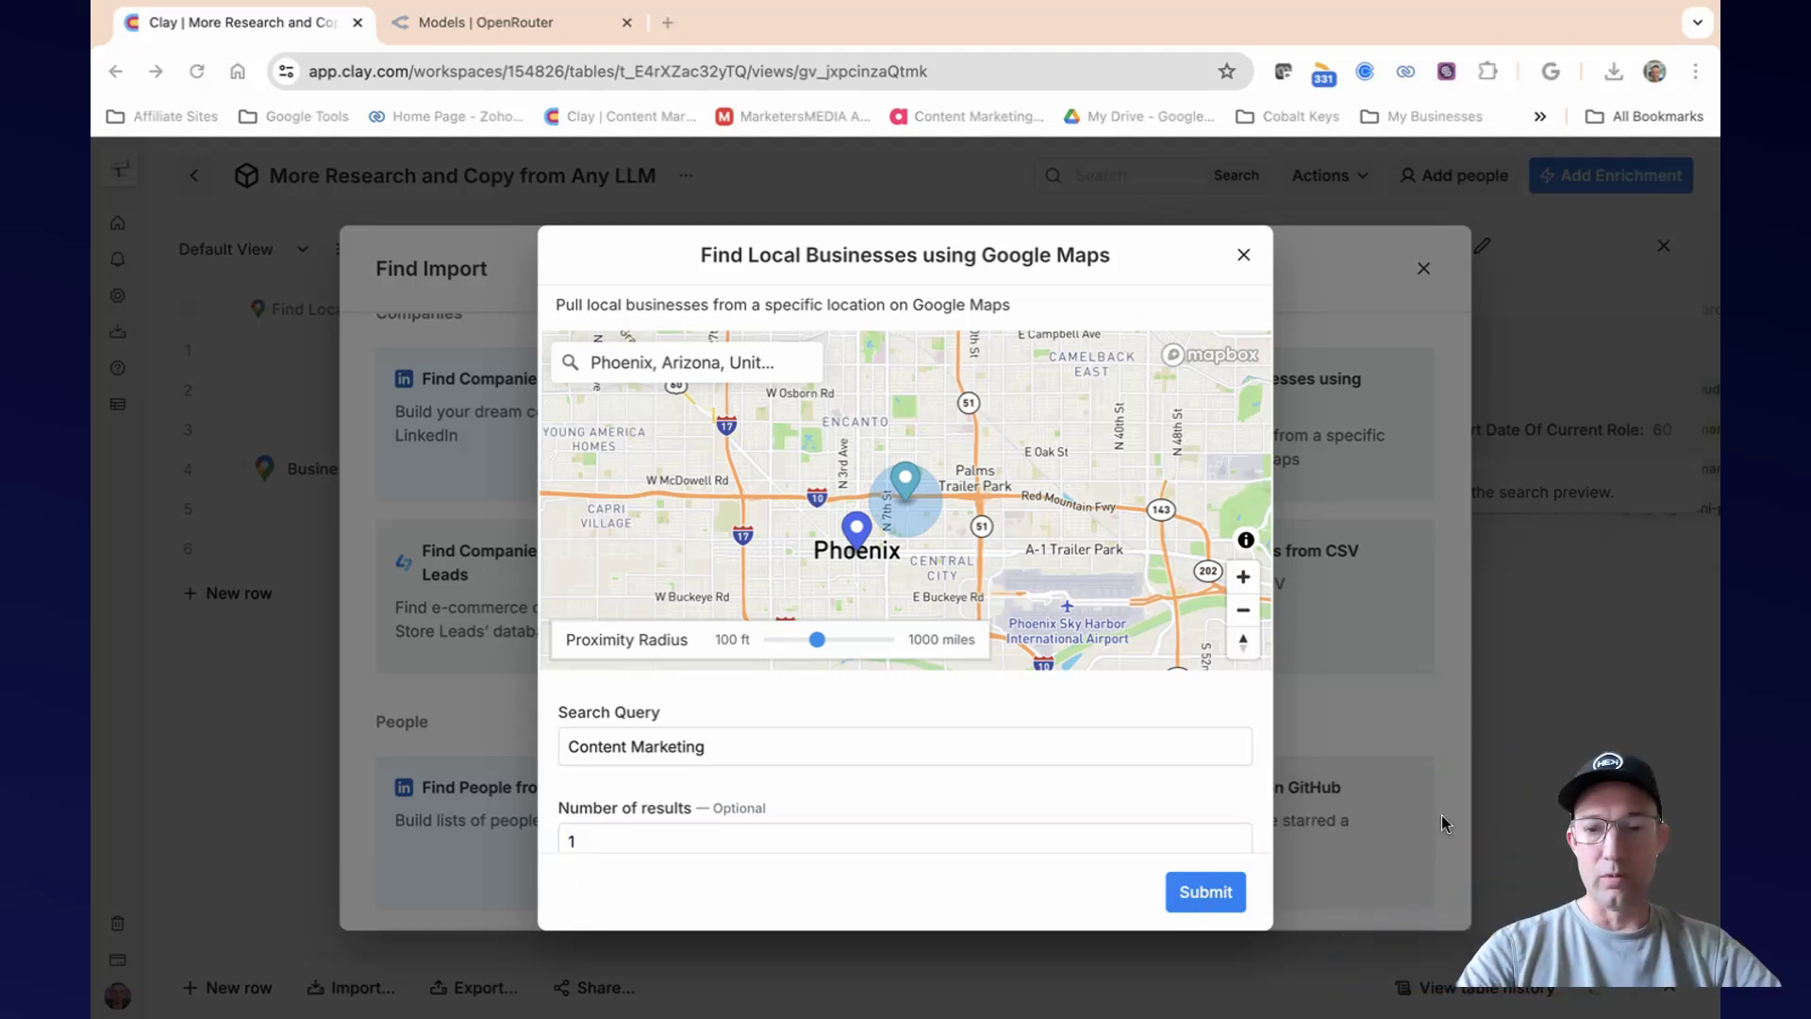
Submit the Google Maps business search to import the business into the table, and close the search details.
left_click(1210, 896)
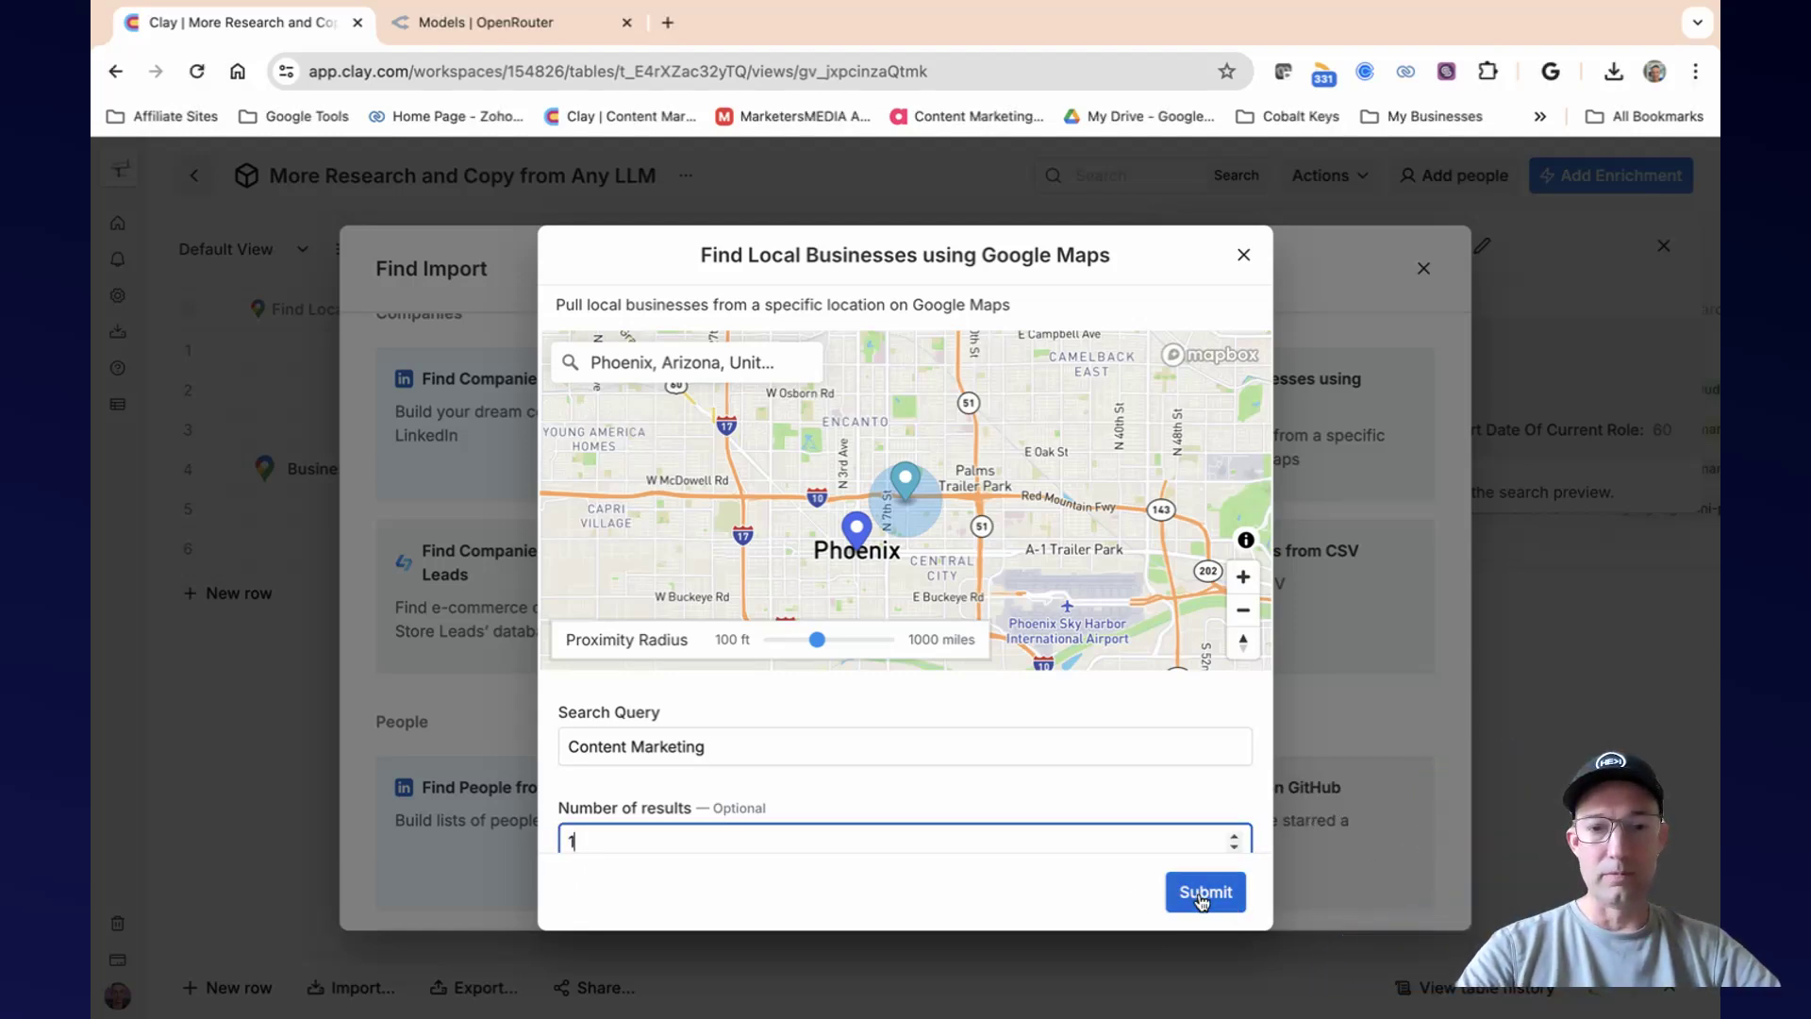
scroll(1205, 677, "down", 2)
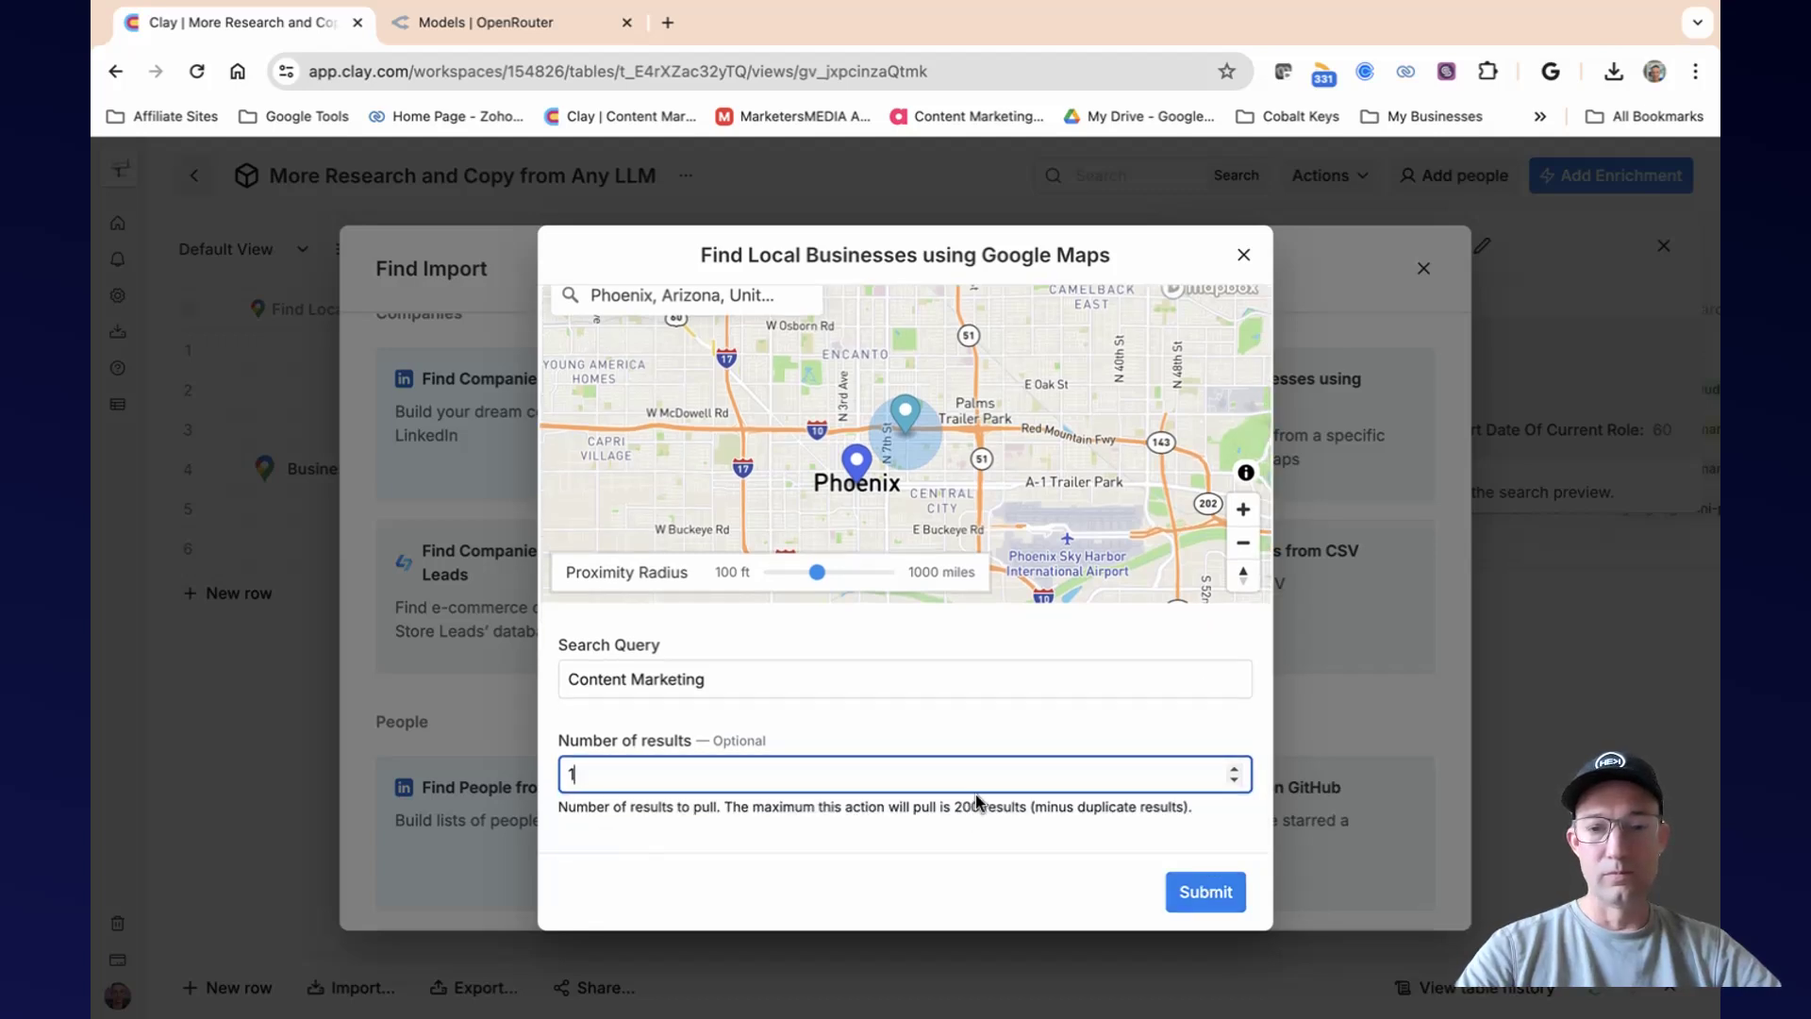
scroll(769, 677, "up", 2)
scroll(766, 670, "down", 3)
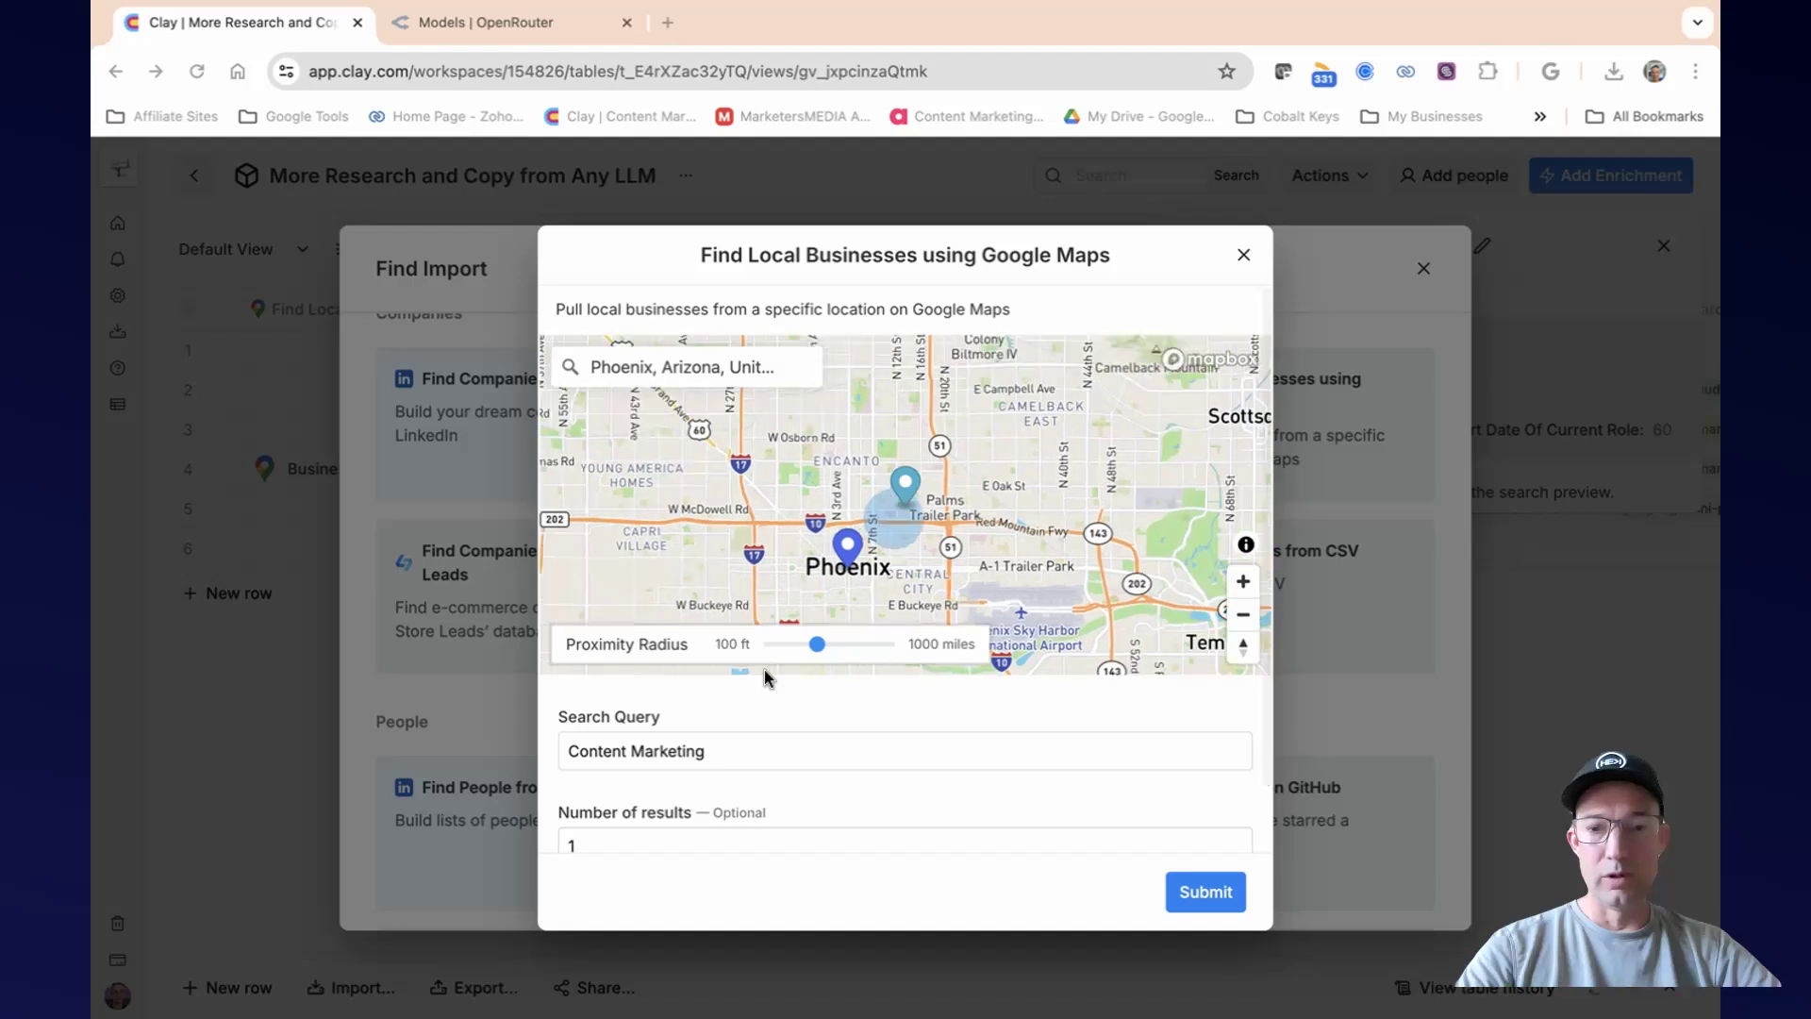
left_click(1188, 887)
scroll(865, 738, "down", 2)
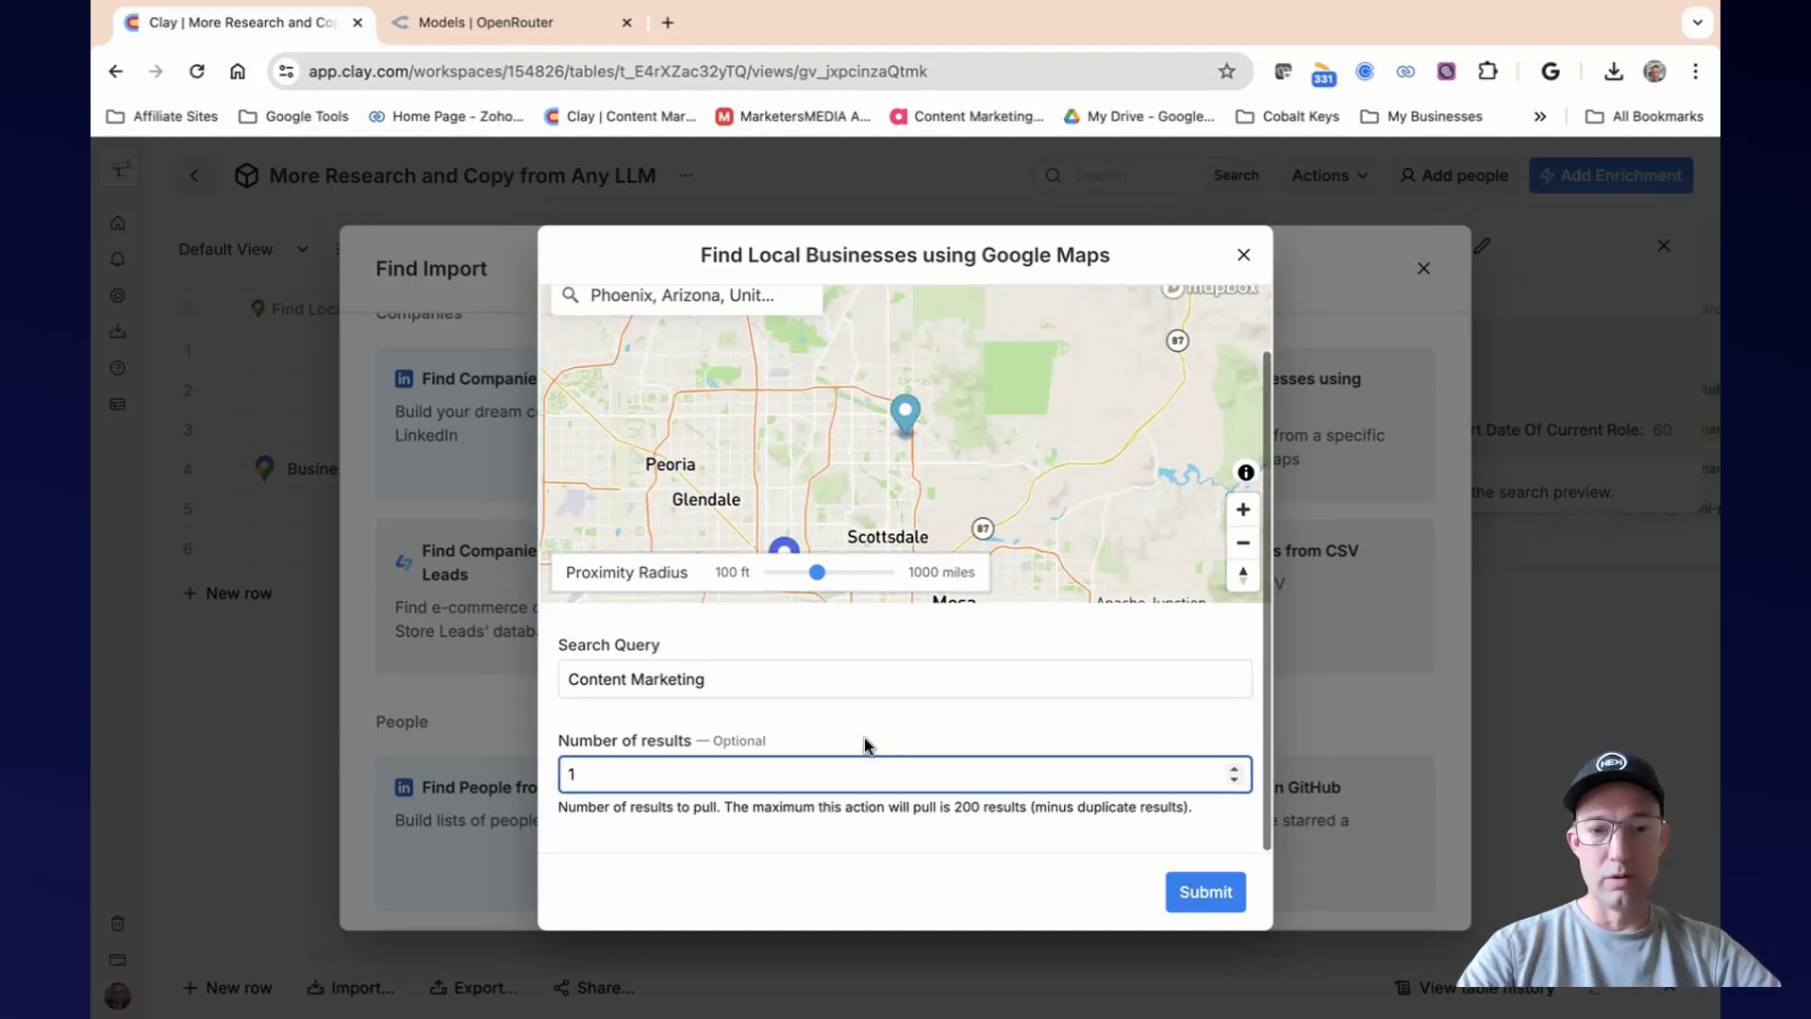
left_click(712, 688)
left_click(619, 770)
left_click(1179, 890)
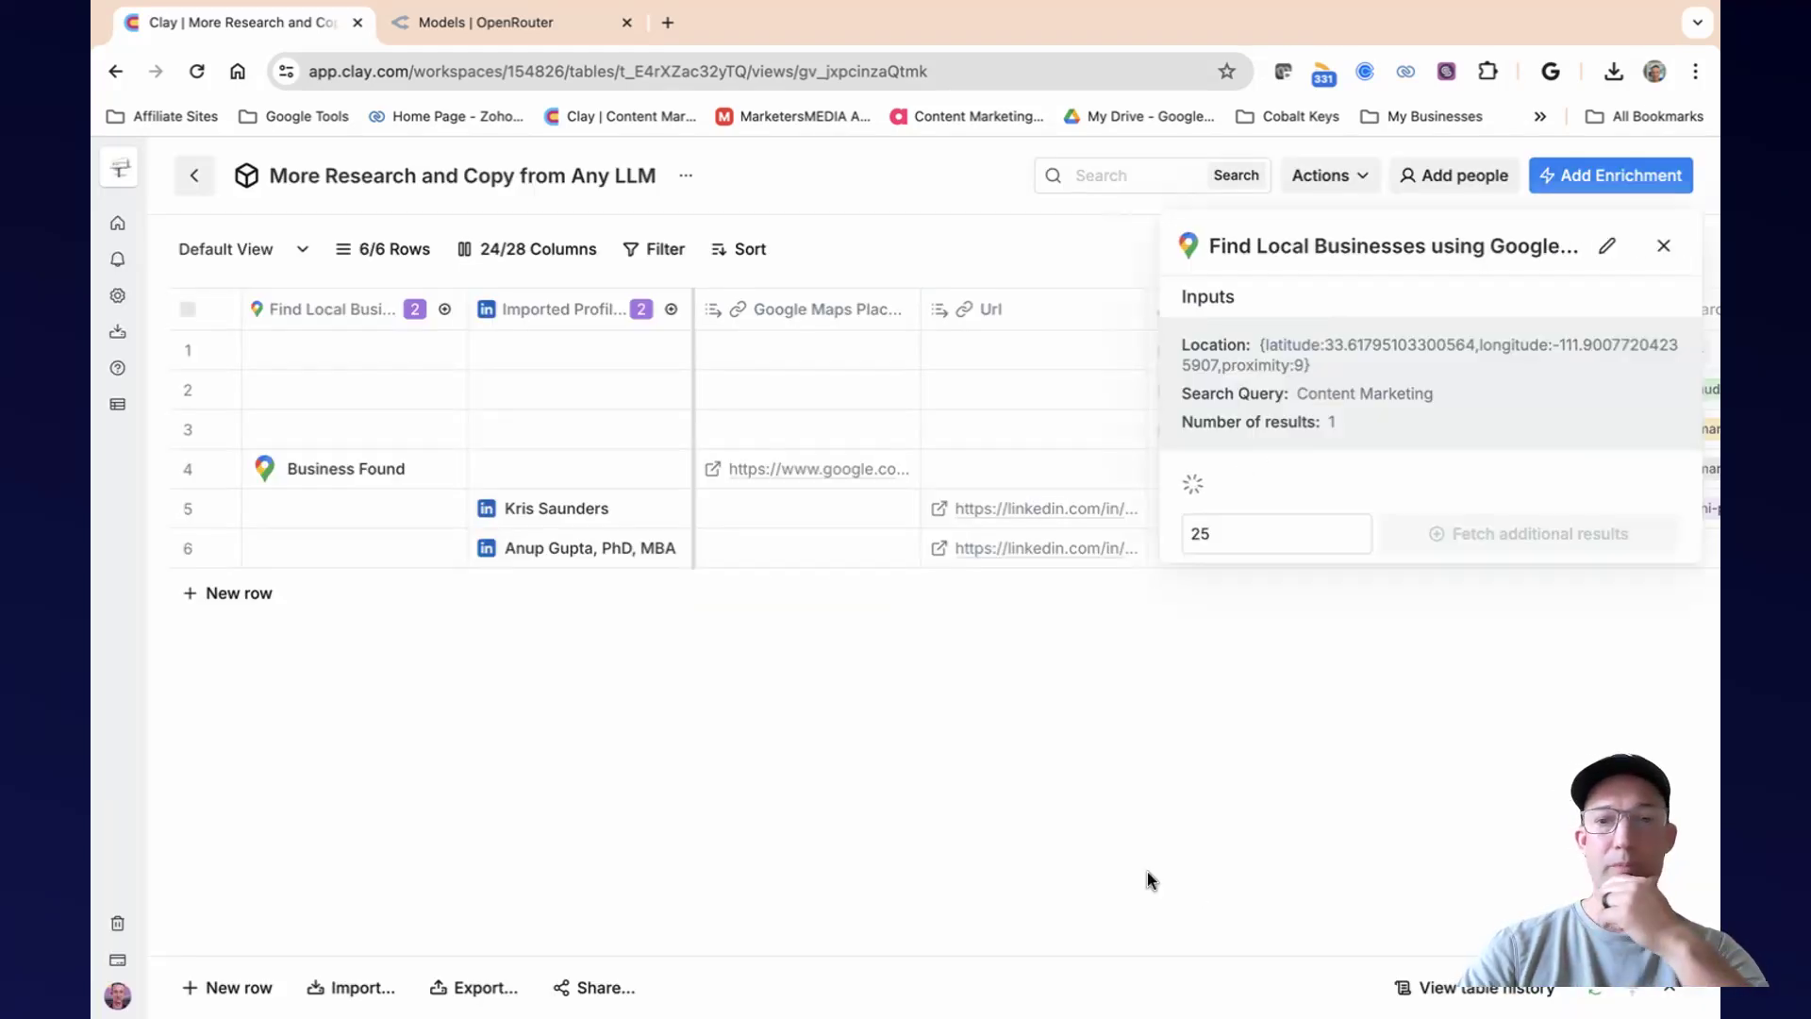
left_click_drag(1611, 811, 999, 851)
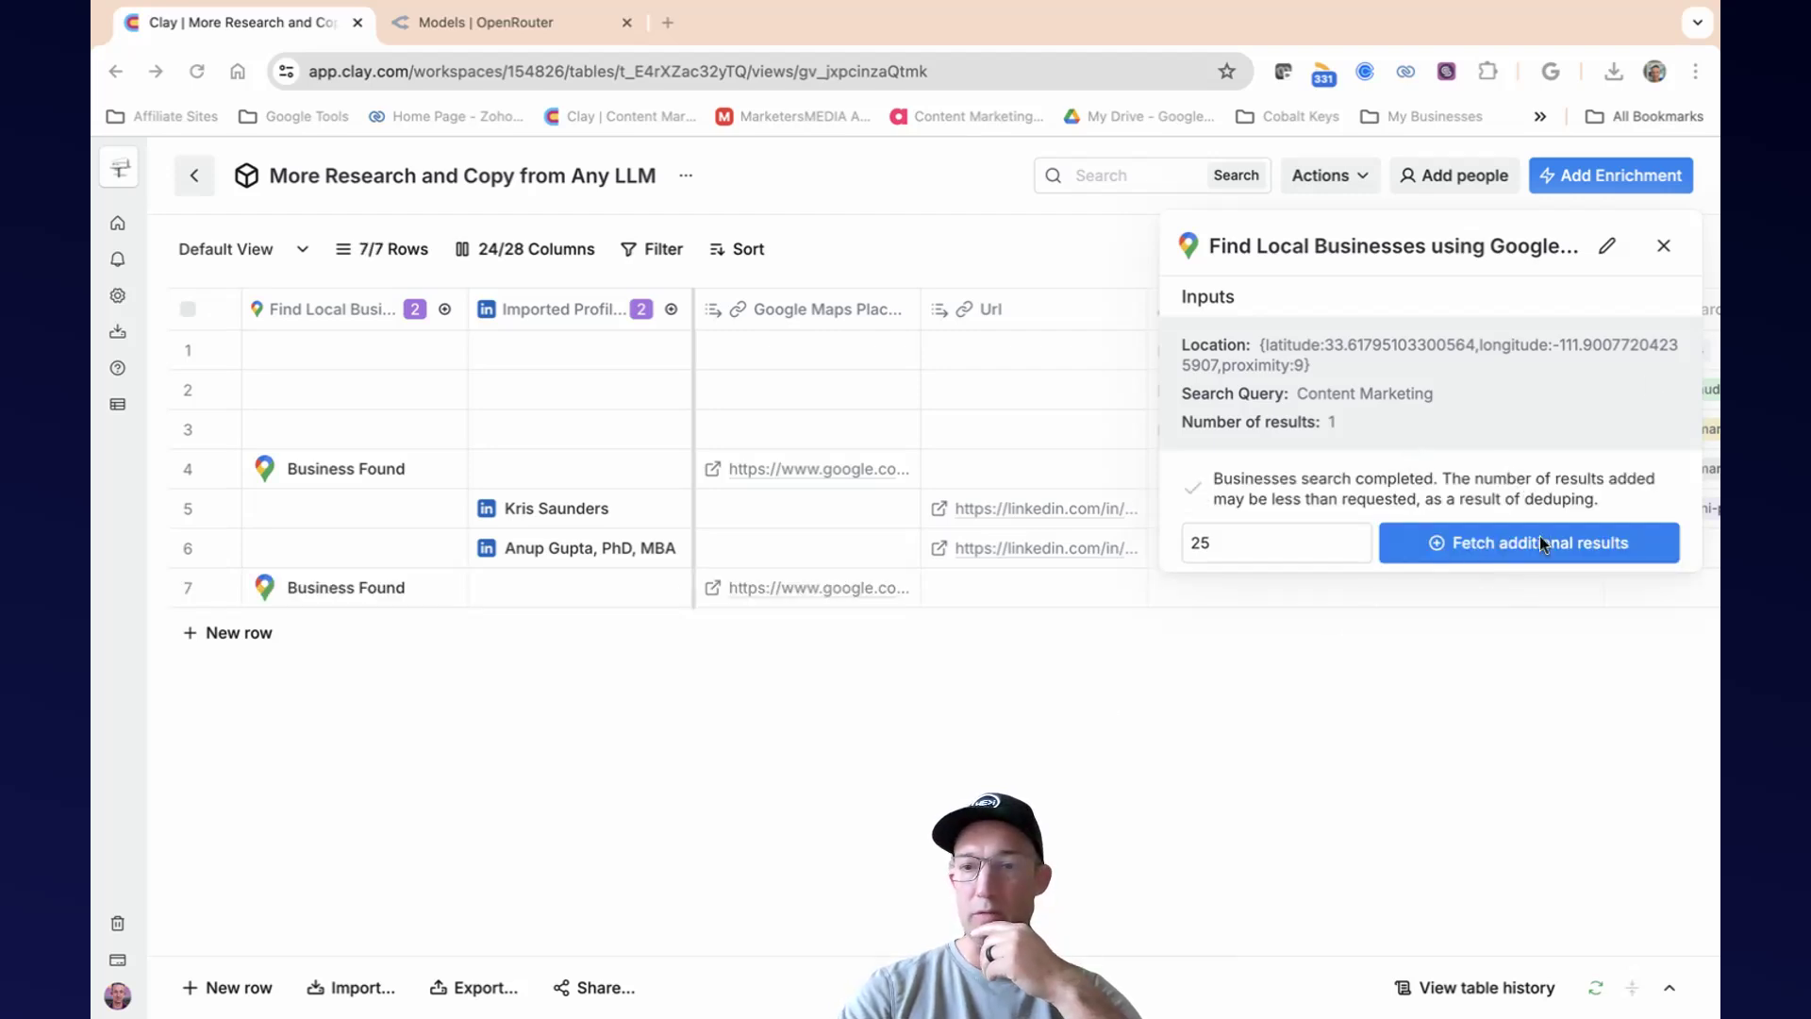
left_click(1660, 245)
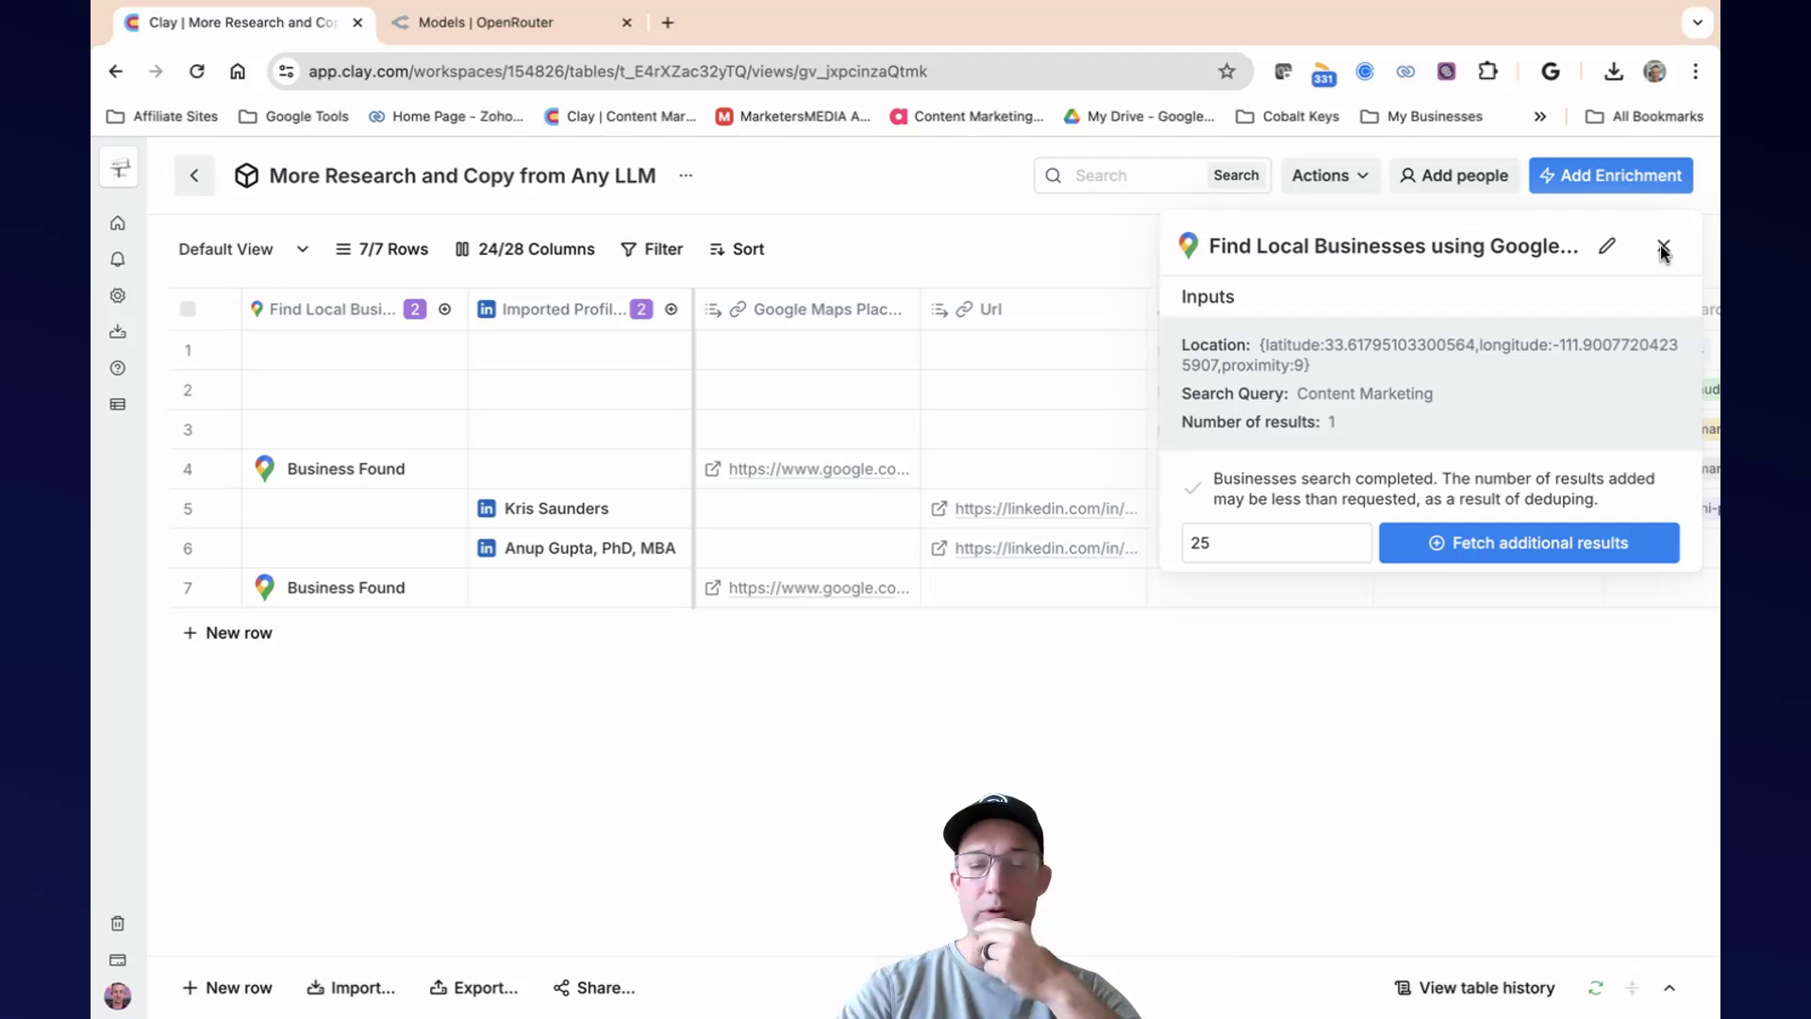
left_click(1660, 246)
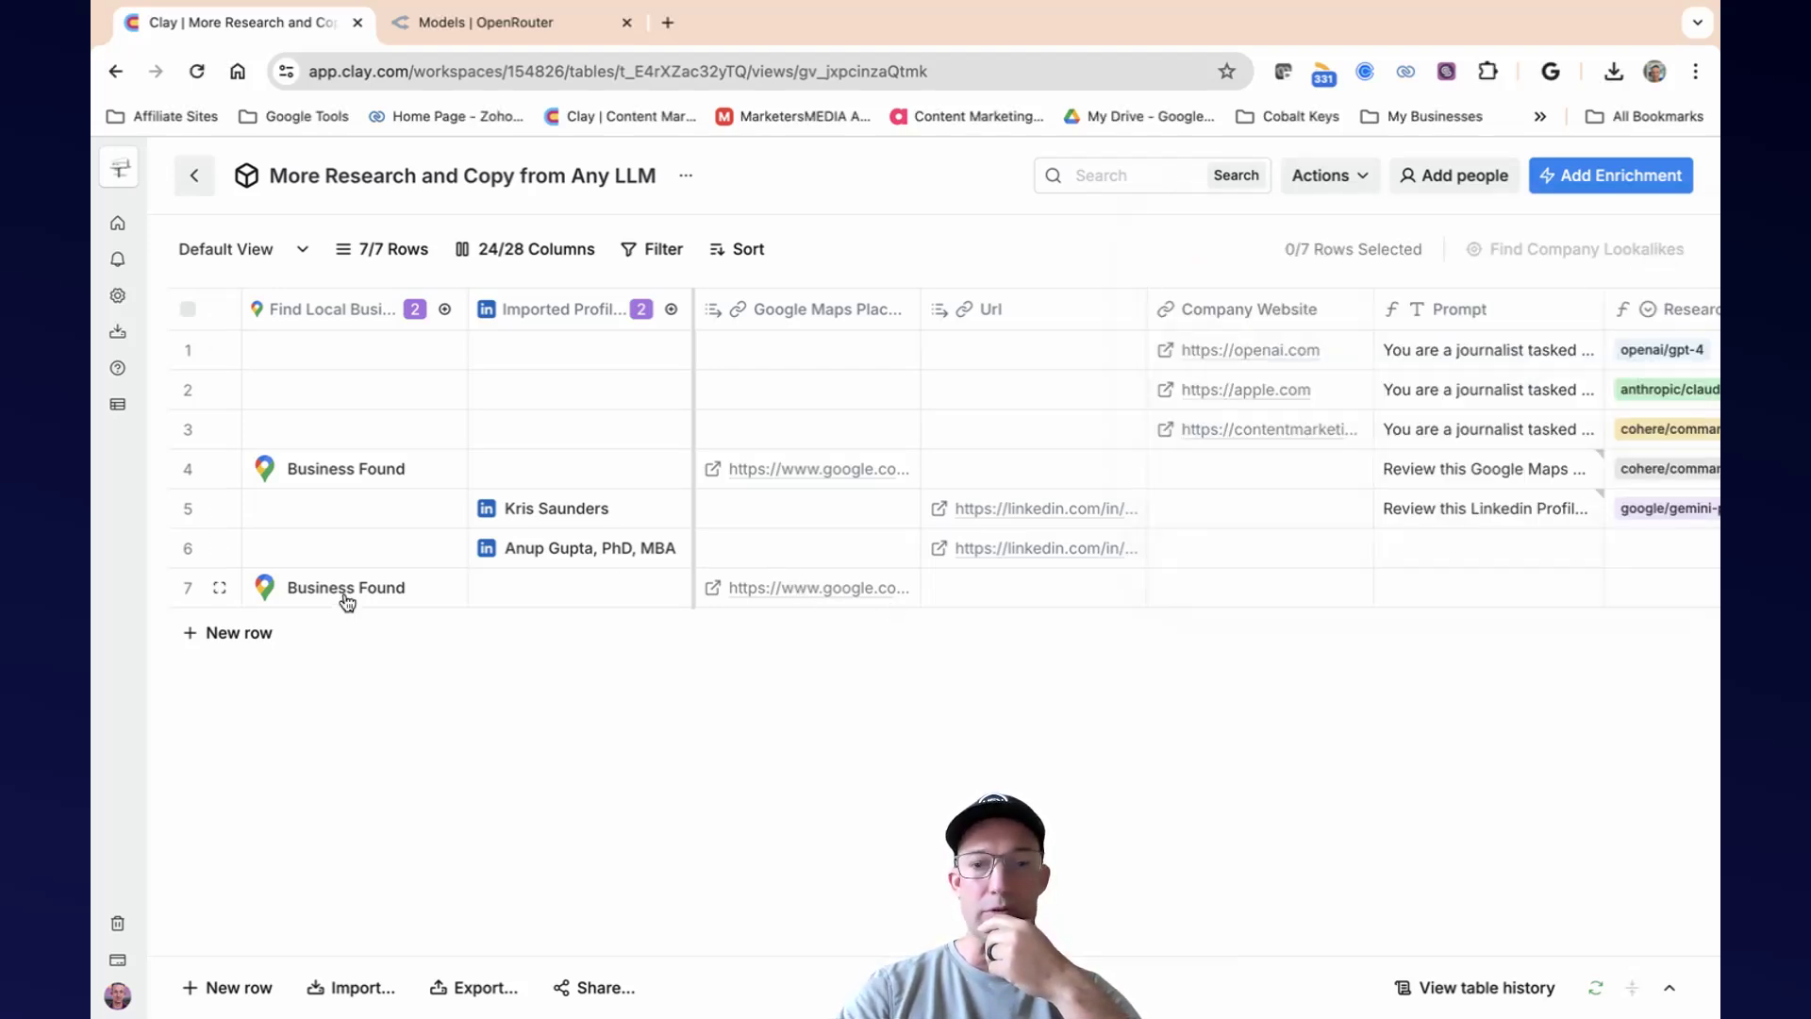
Review the Prompt column's formula text, including where it references the Company Website column.
scroll(1298, 511, "right", 6)
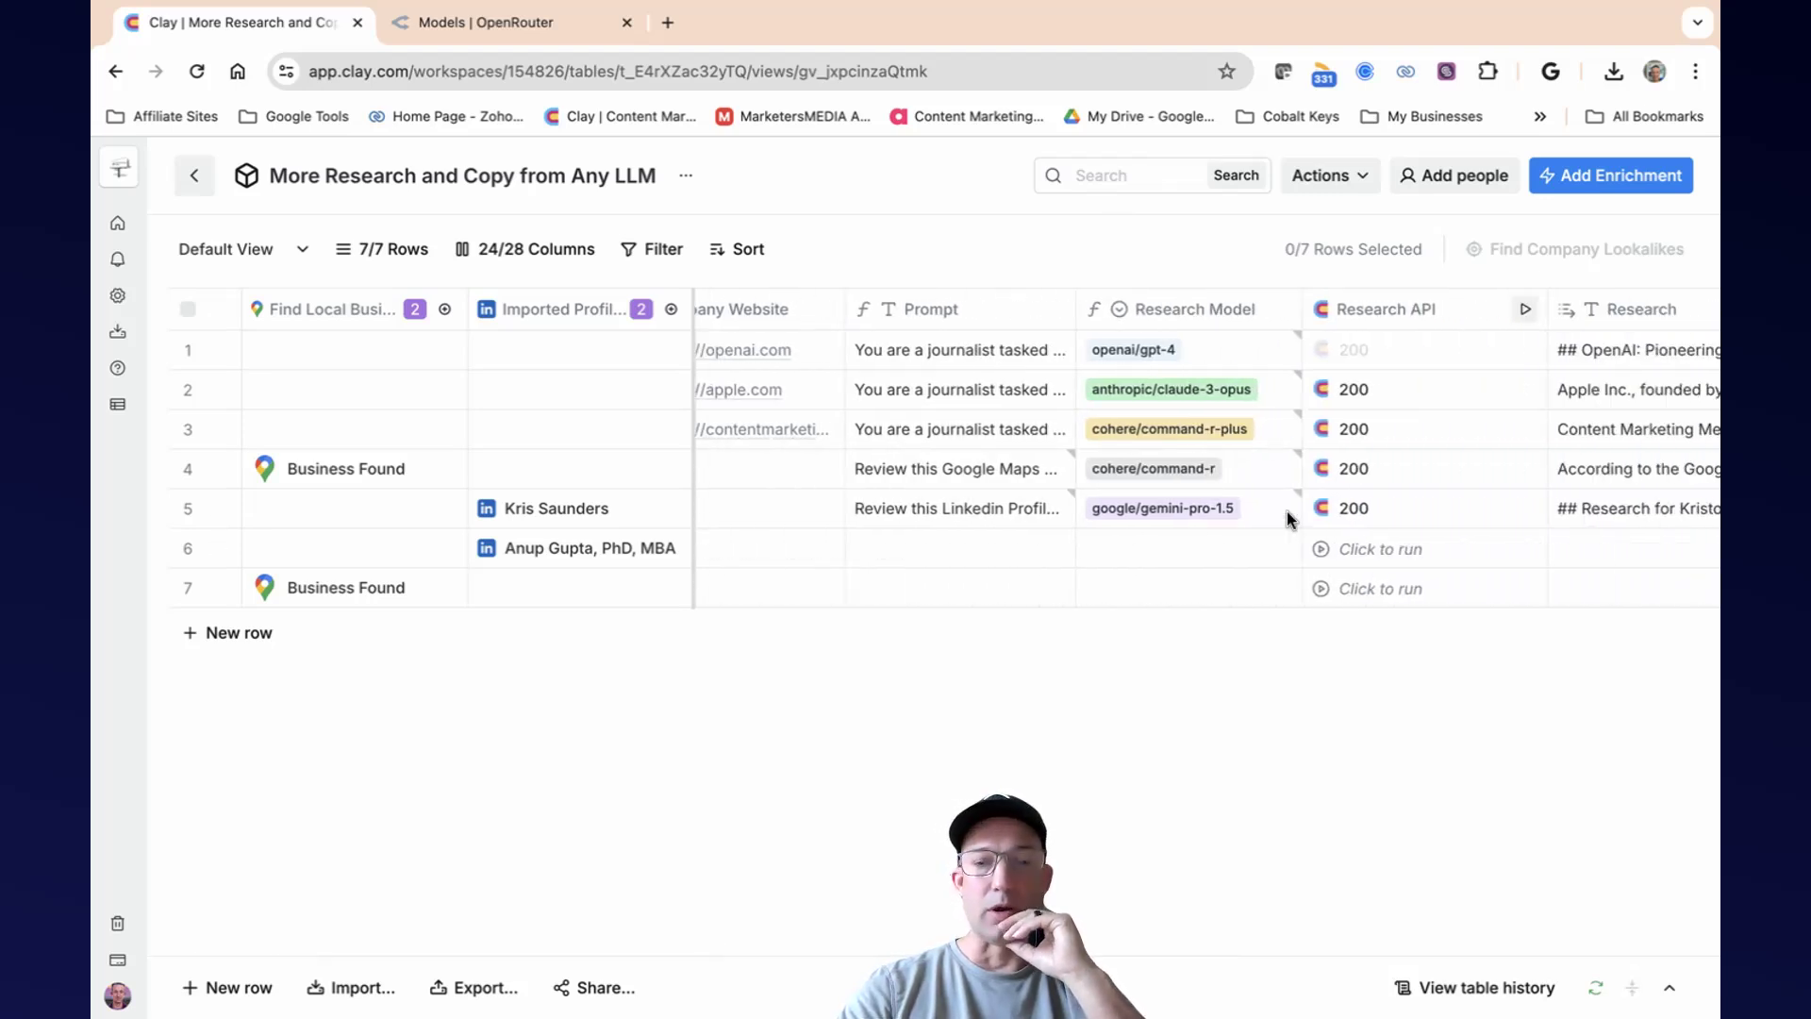
left_click(972, 319)
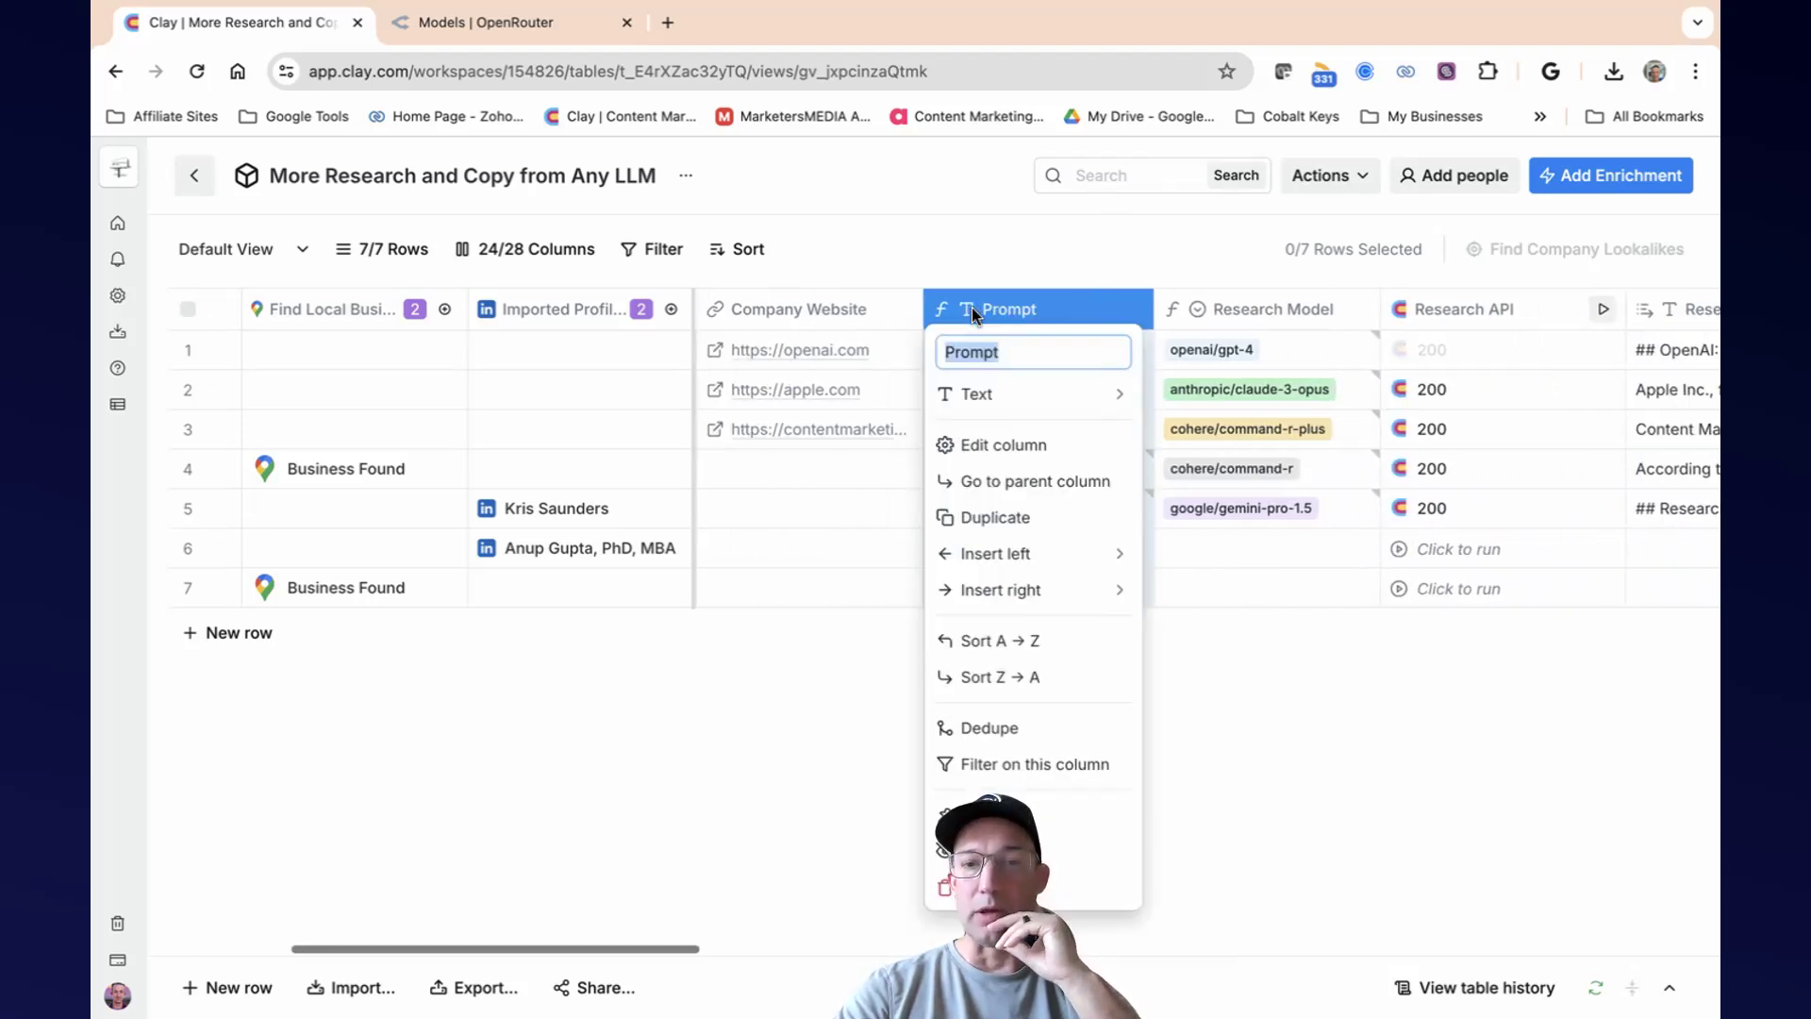
left_click(1035, 447)
scroll(1427, 496, "down", 5)
scroll(1427, 495, "down", 6)
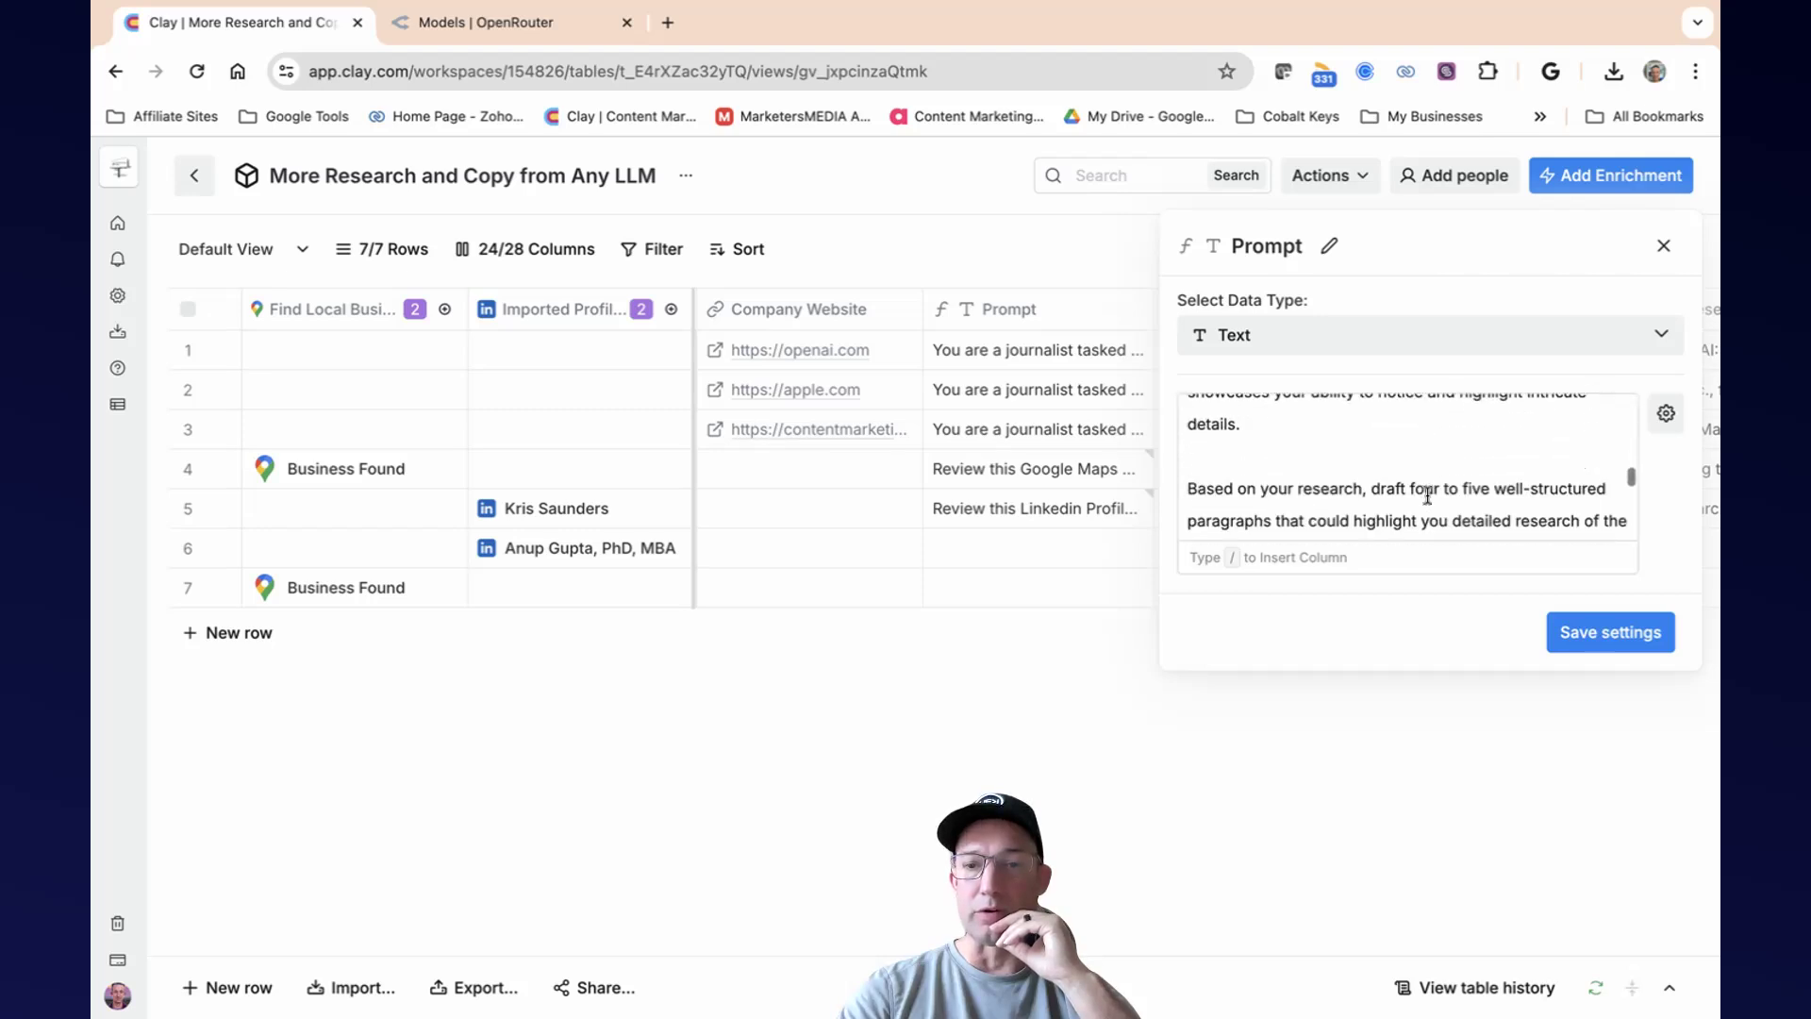
scroll(1427, 495, "up", 4)
scroll(1427, 496, "up", 6)
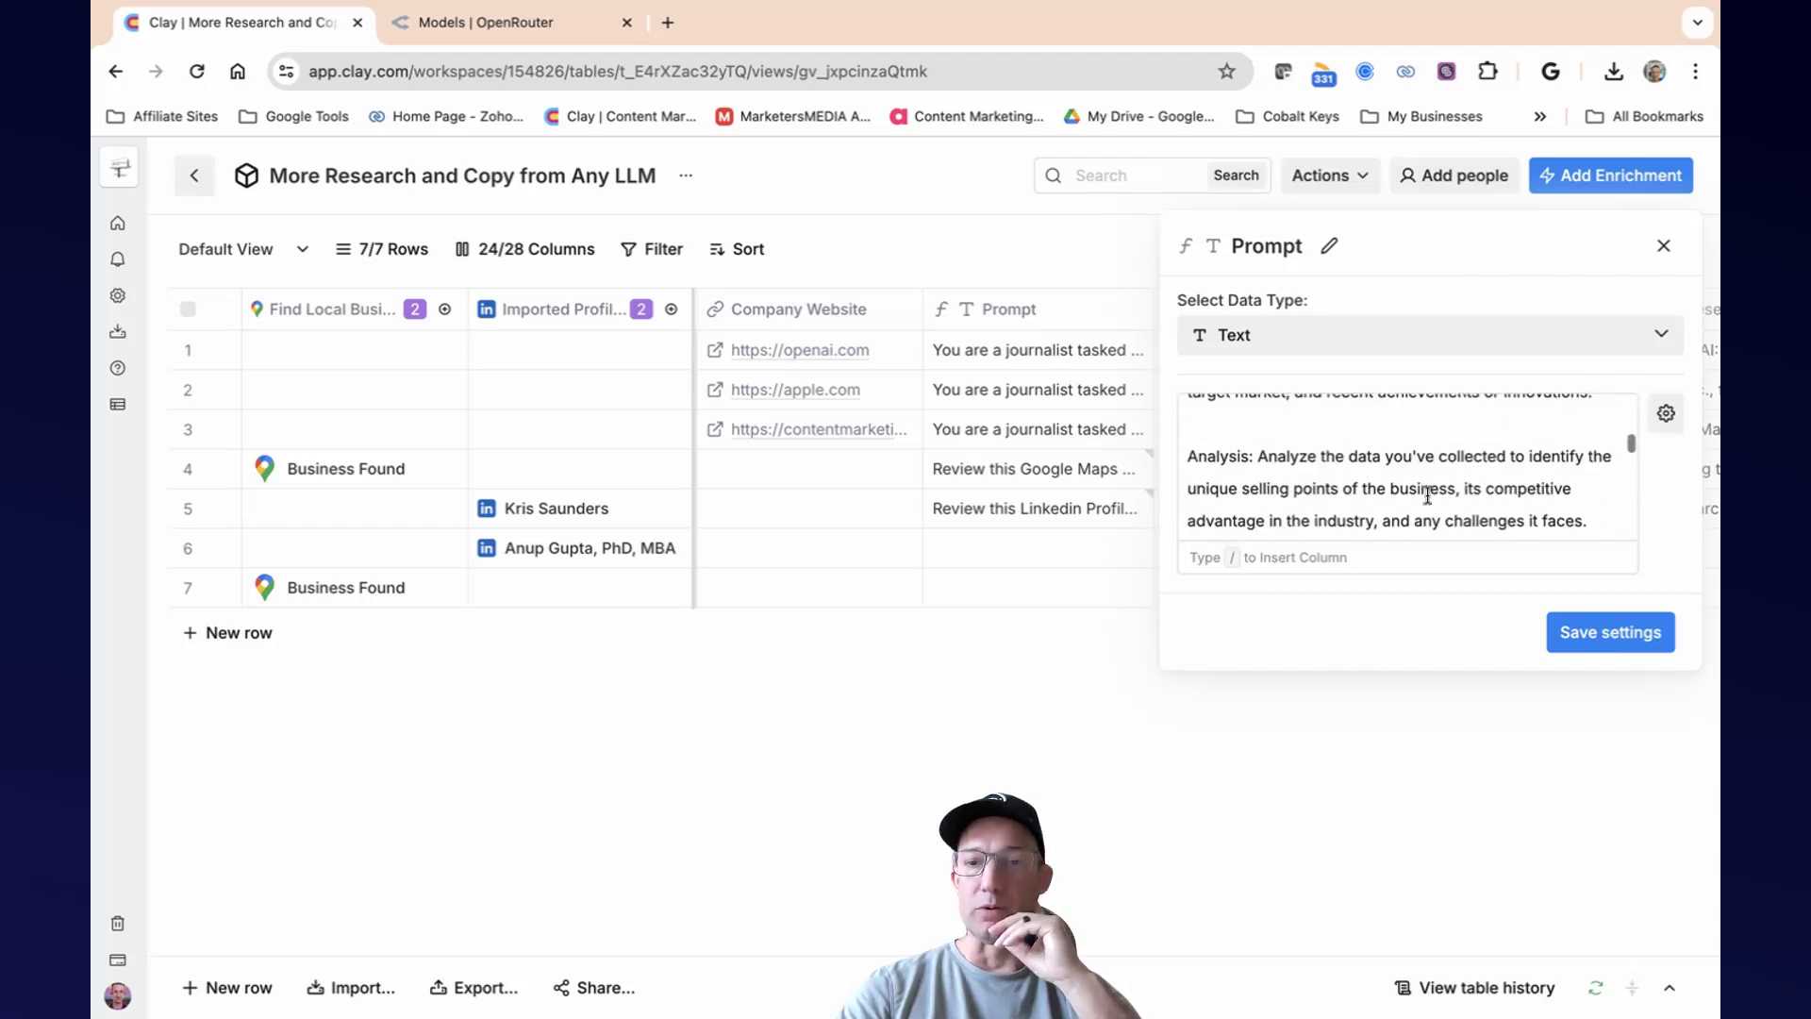
mouse_move(1424, 490)
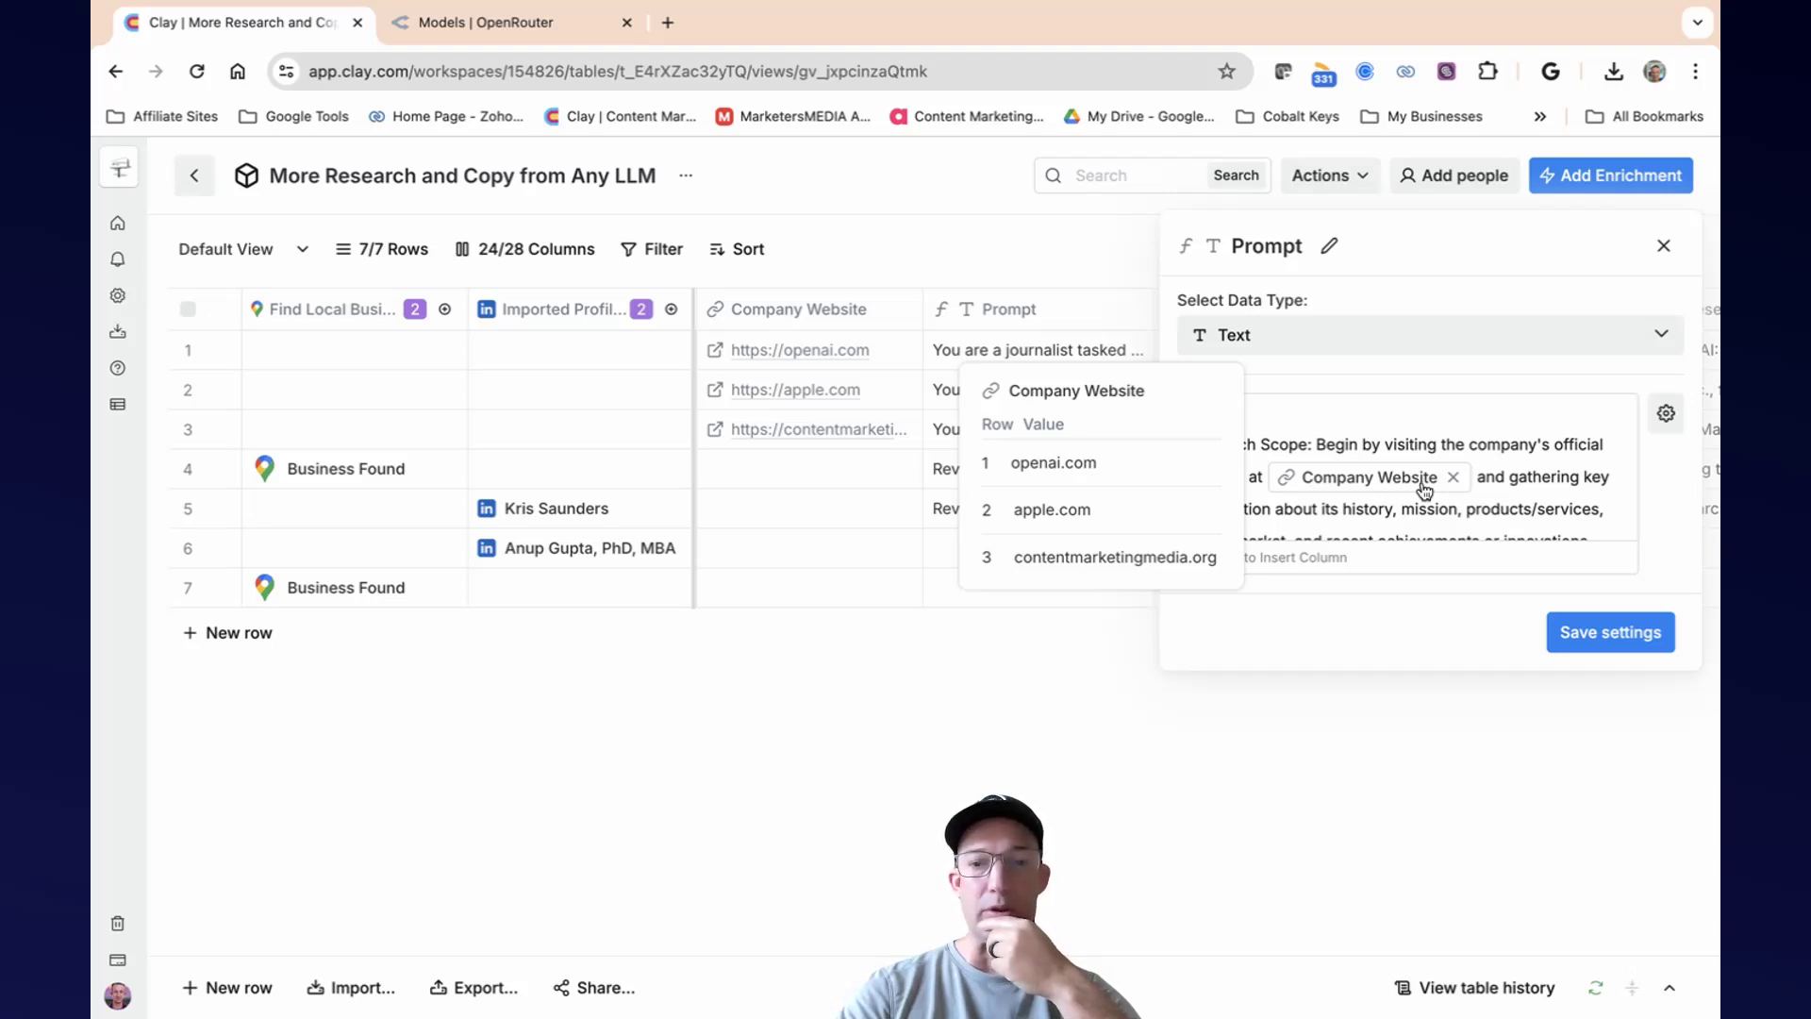
left_click(1664, 246)
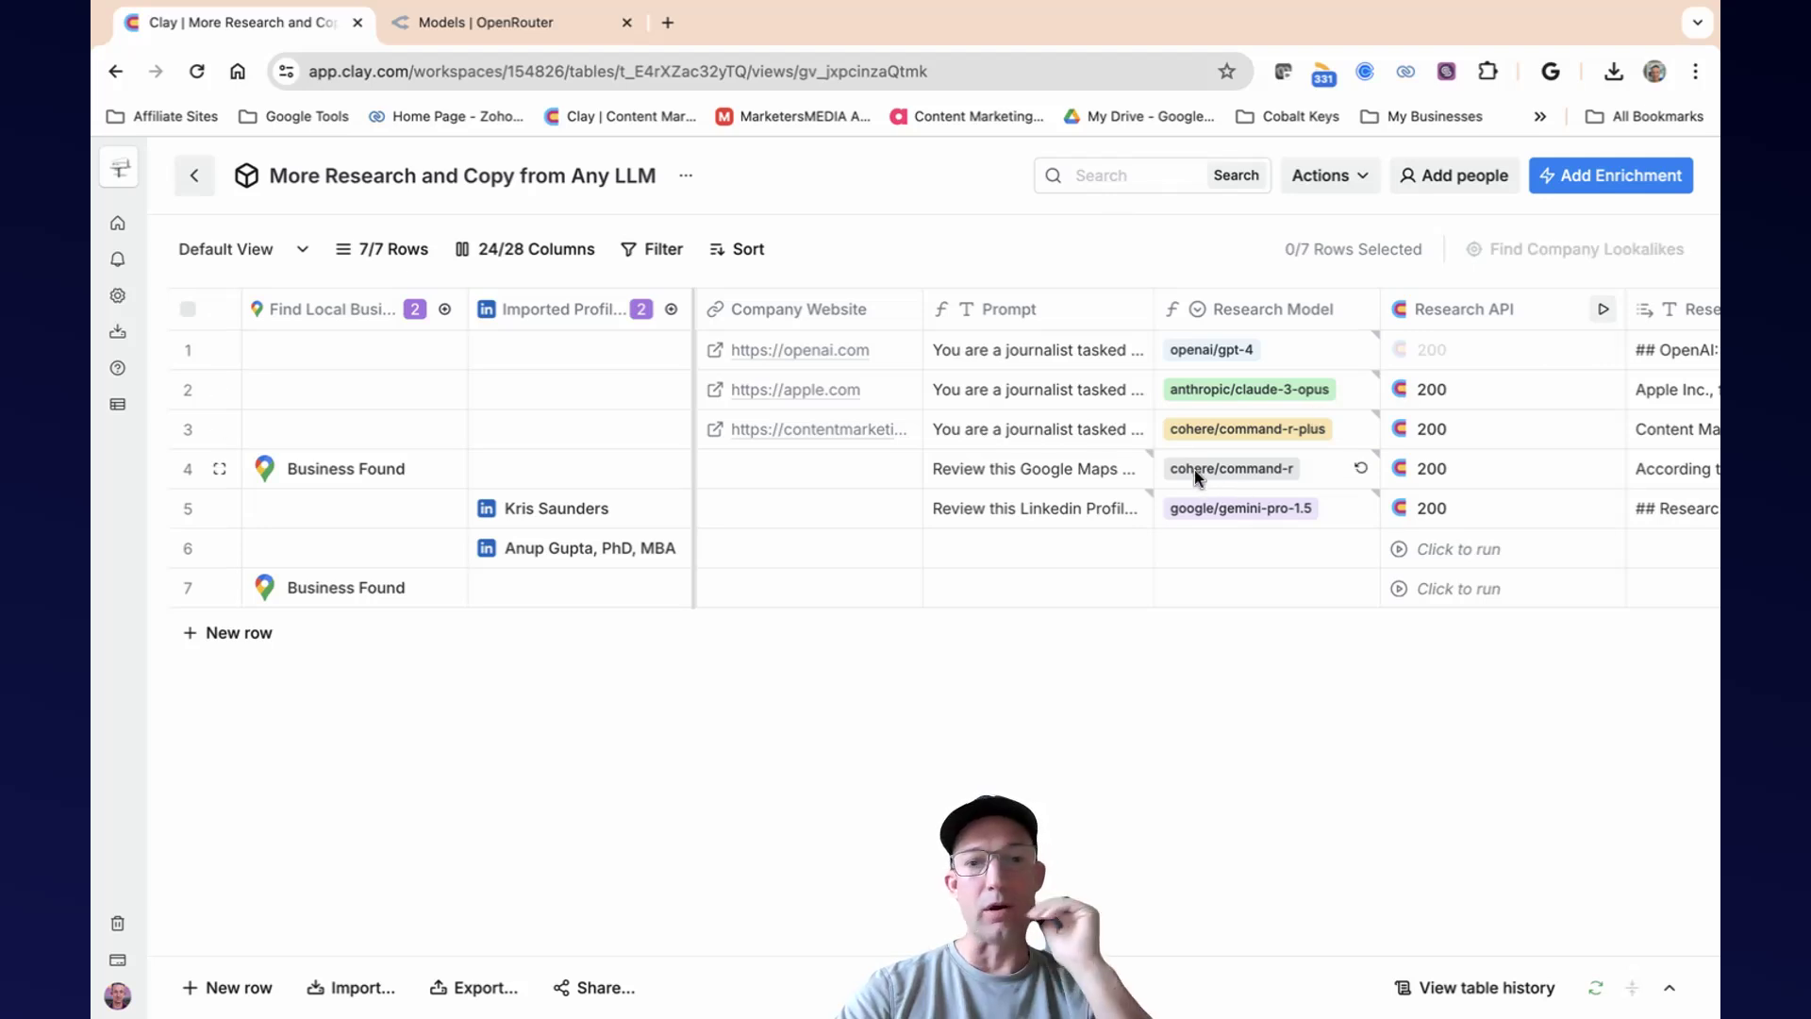
Inspect the details stored for the Google Maps business in row 7, including its website and place link.
left_click(406, 594)
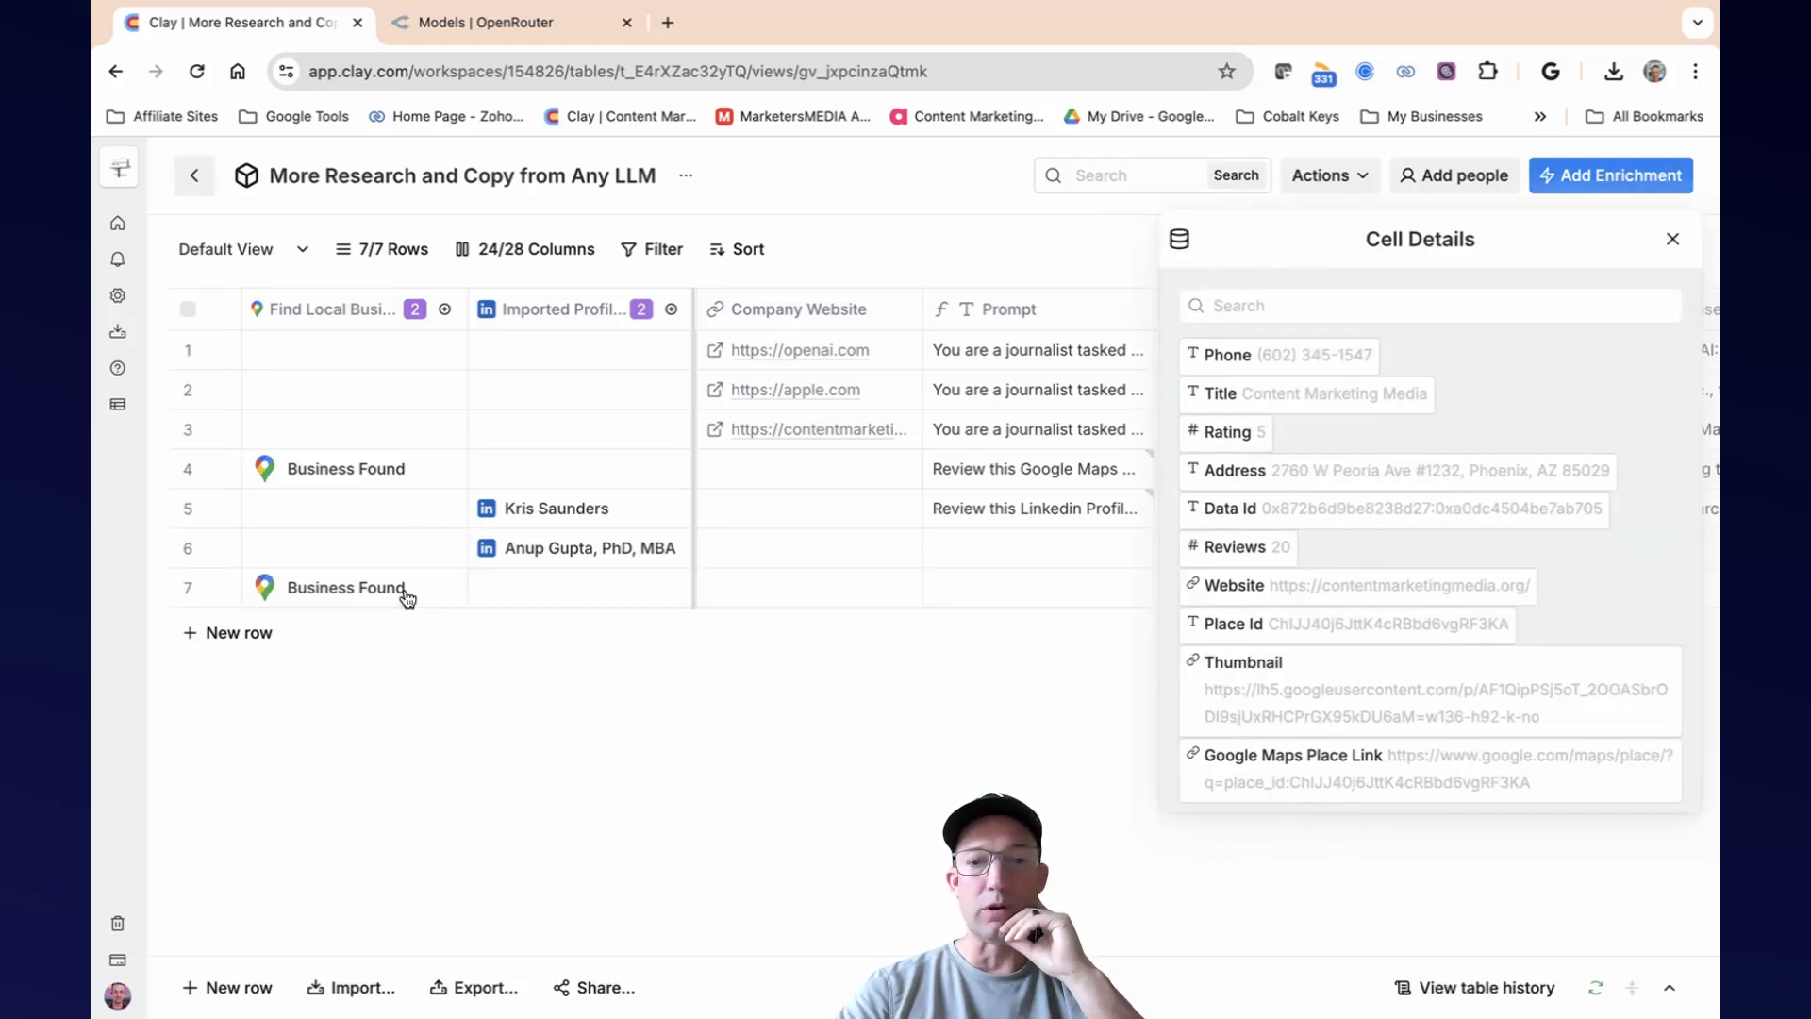
mouse_move(1560, 768)
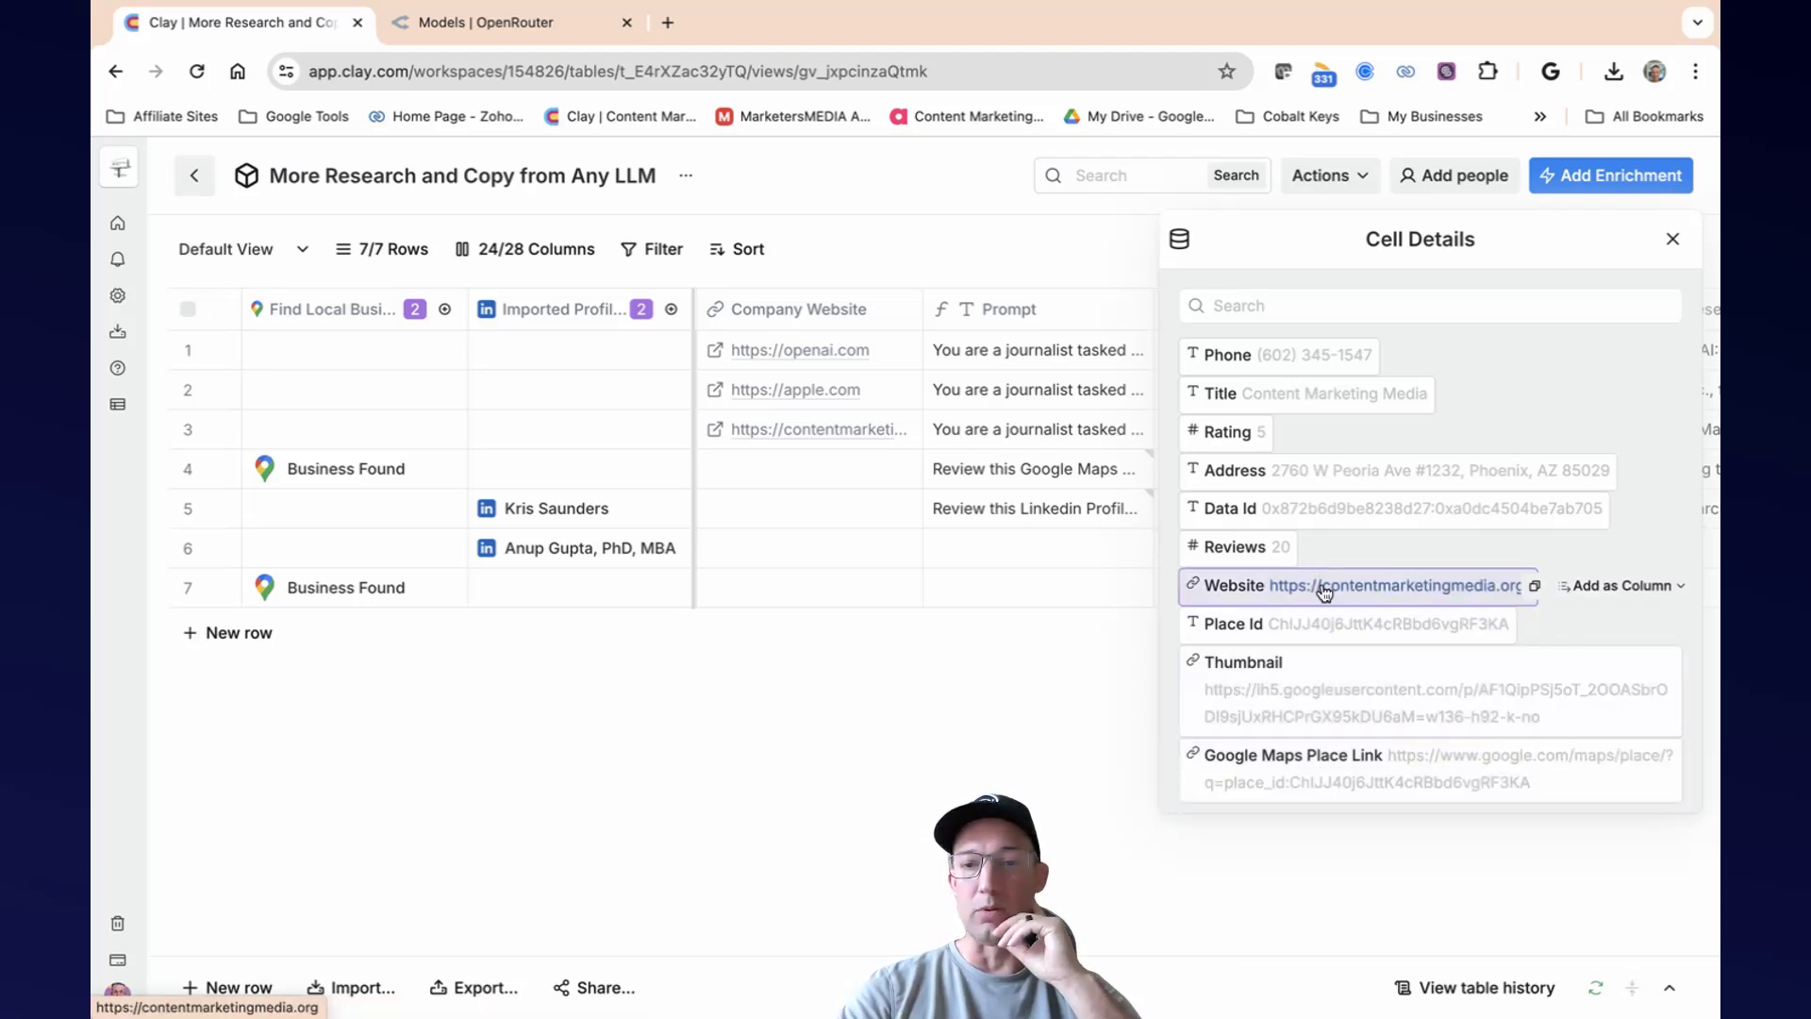
left_click(1672, 241)
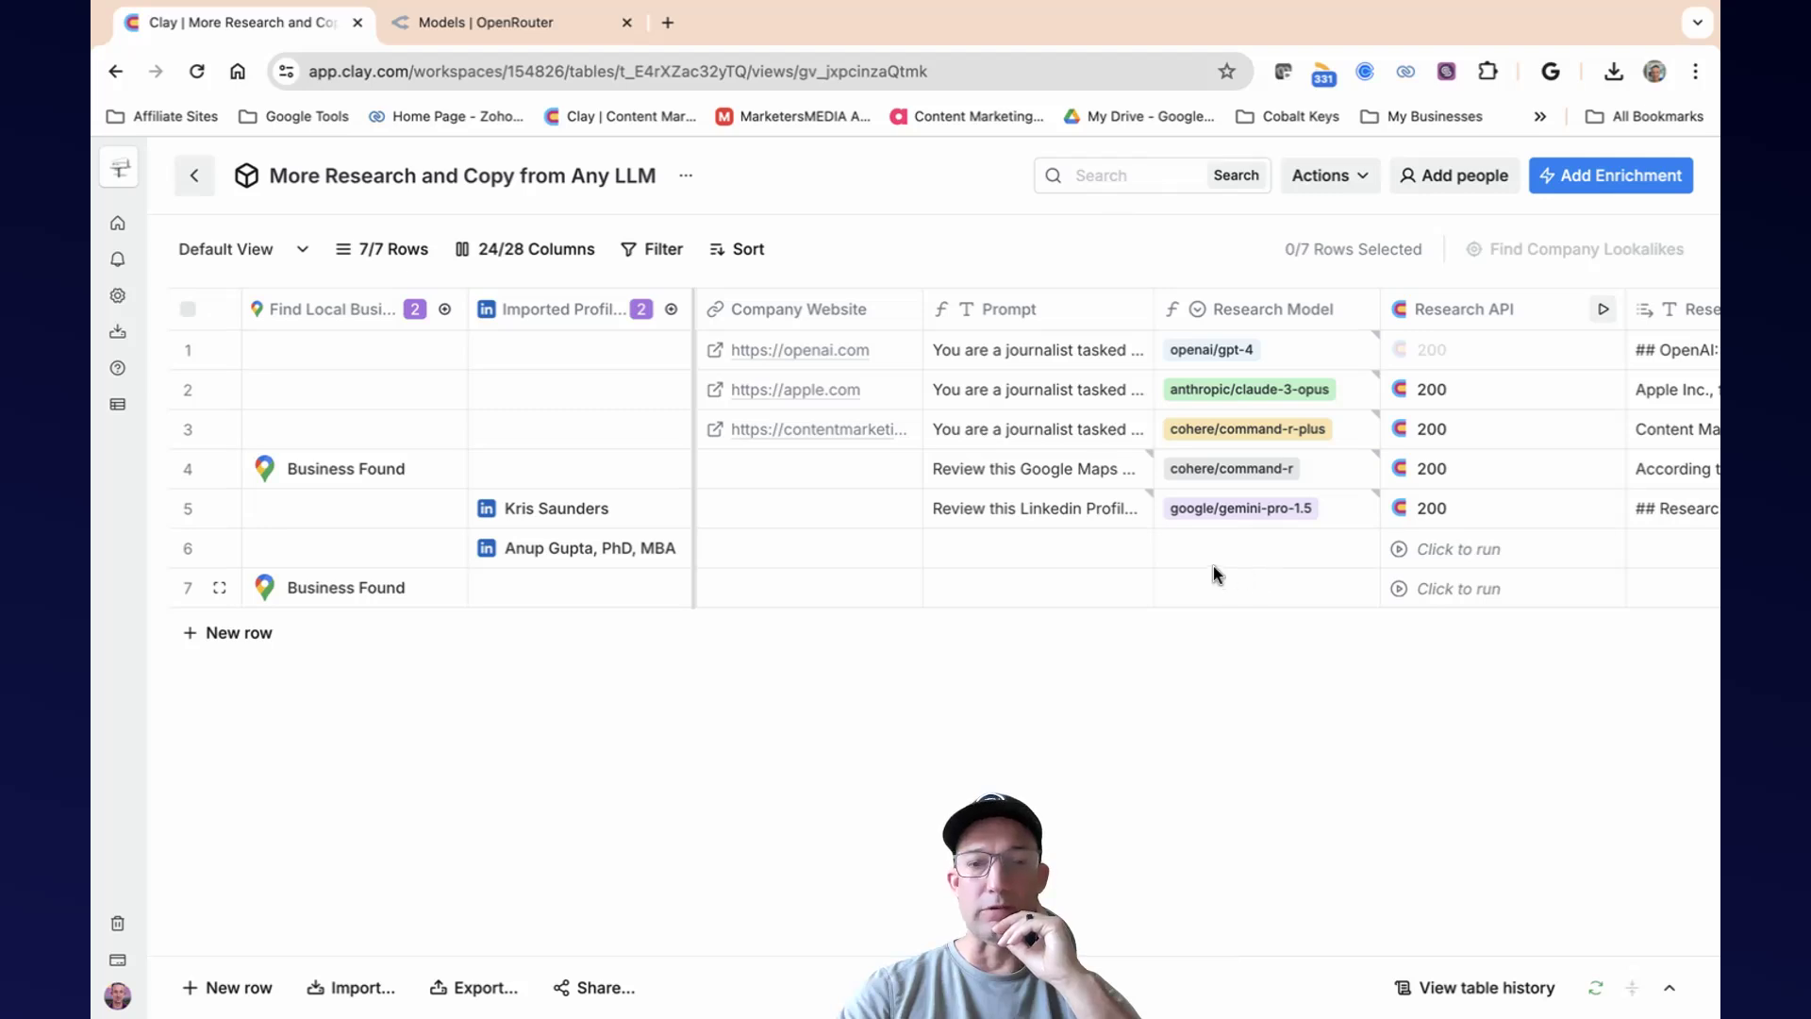
scroll(1213, 566, "left", 5)
scroll(1213, 566, "left", 1)
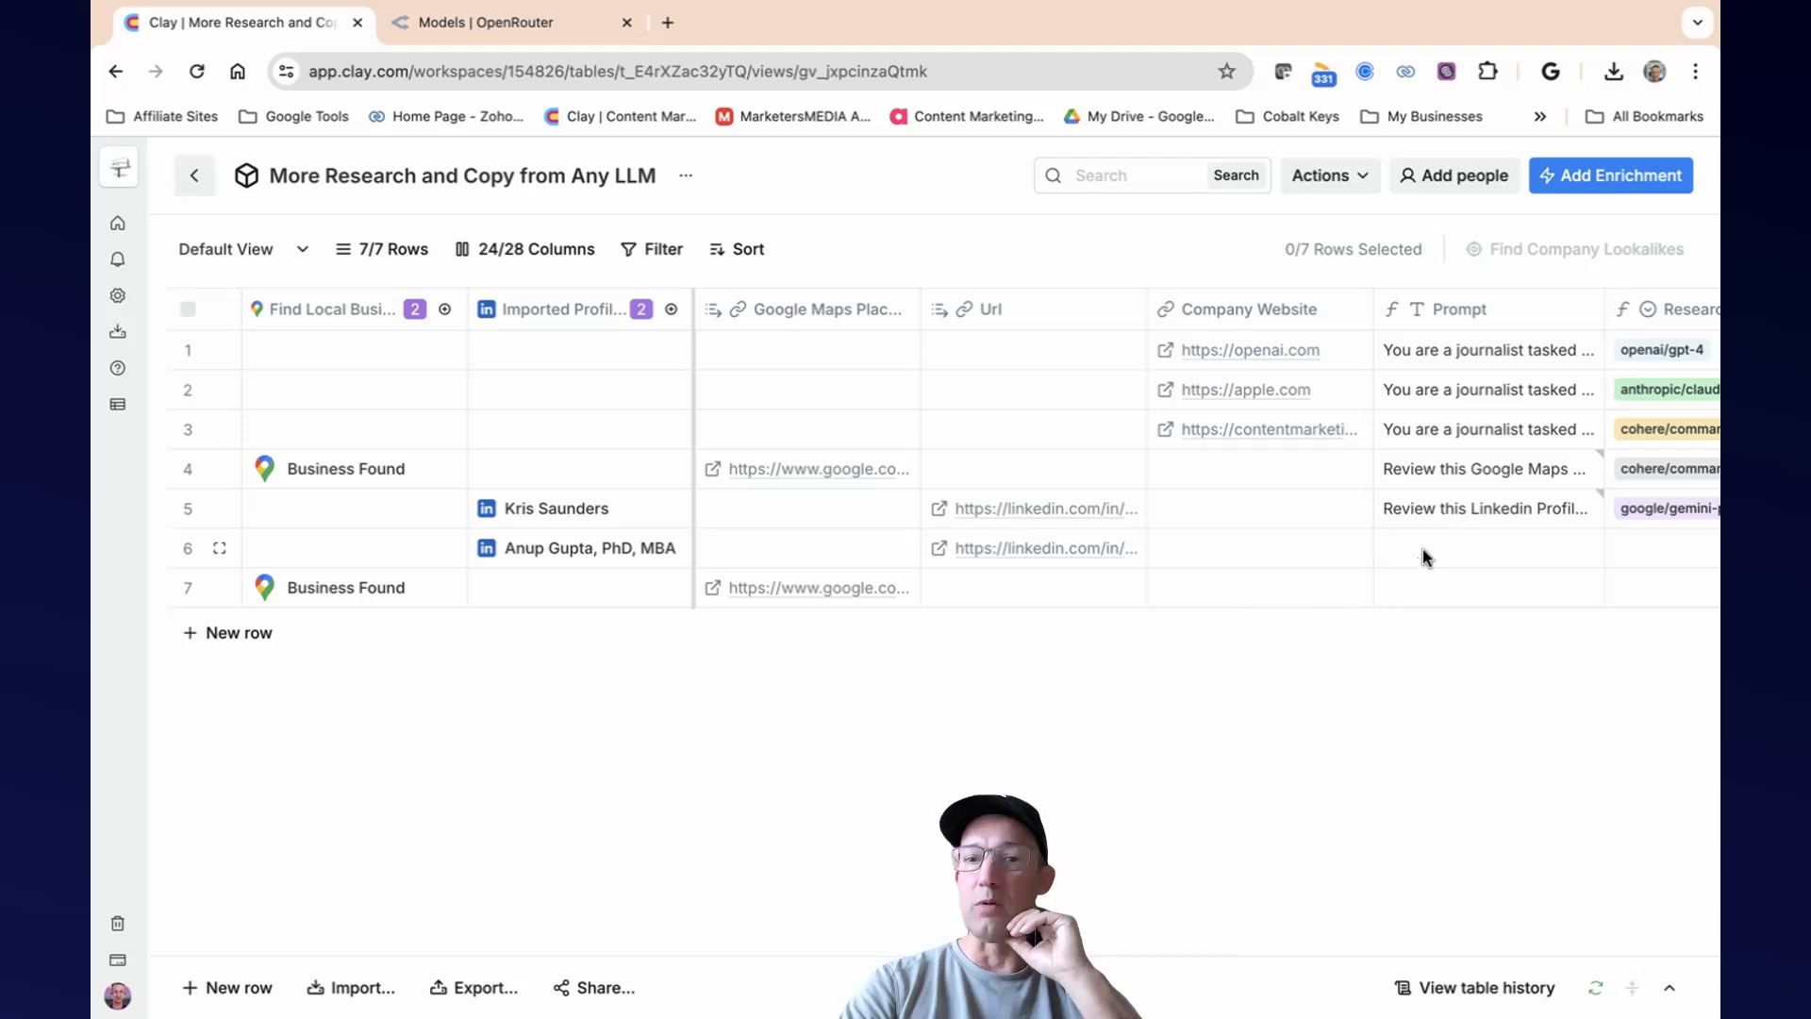
Read the full Google Maps prompt in row 4 of the Prompt column.
left_click(1430, 475)
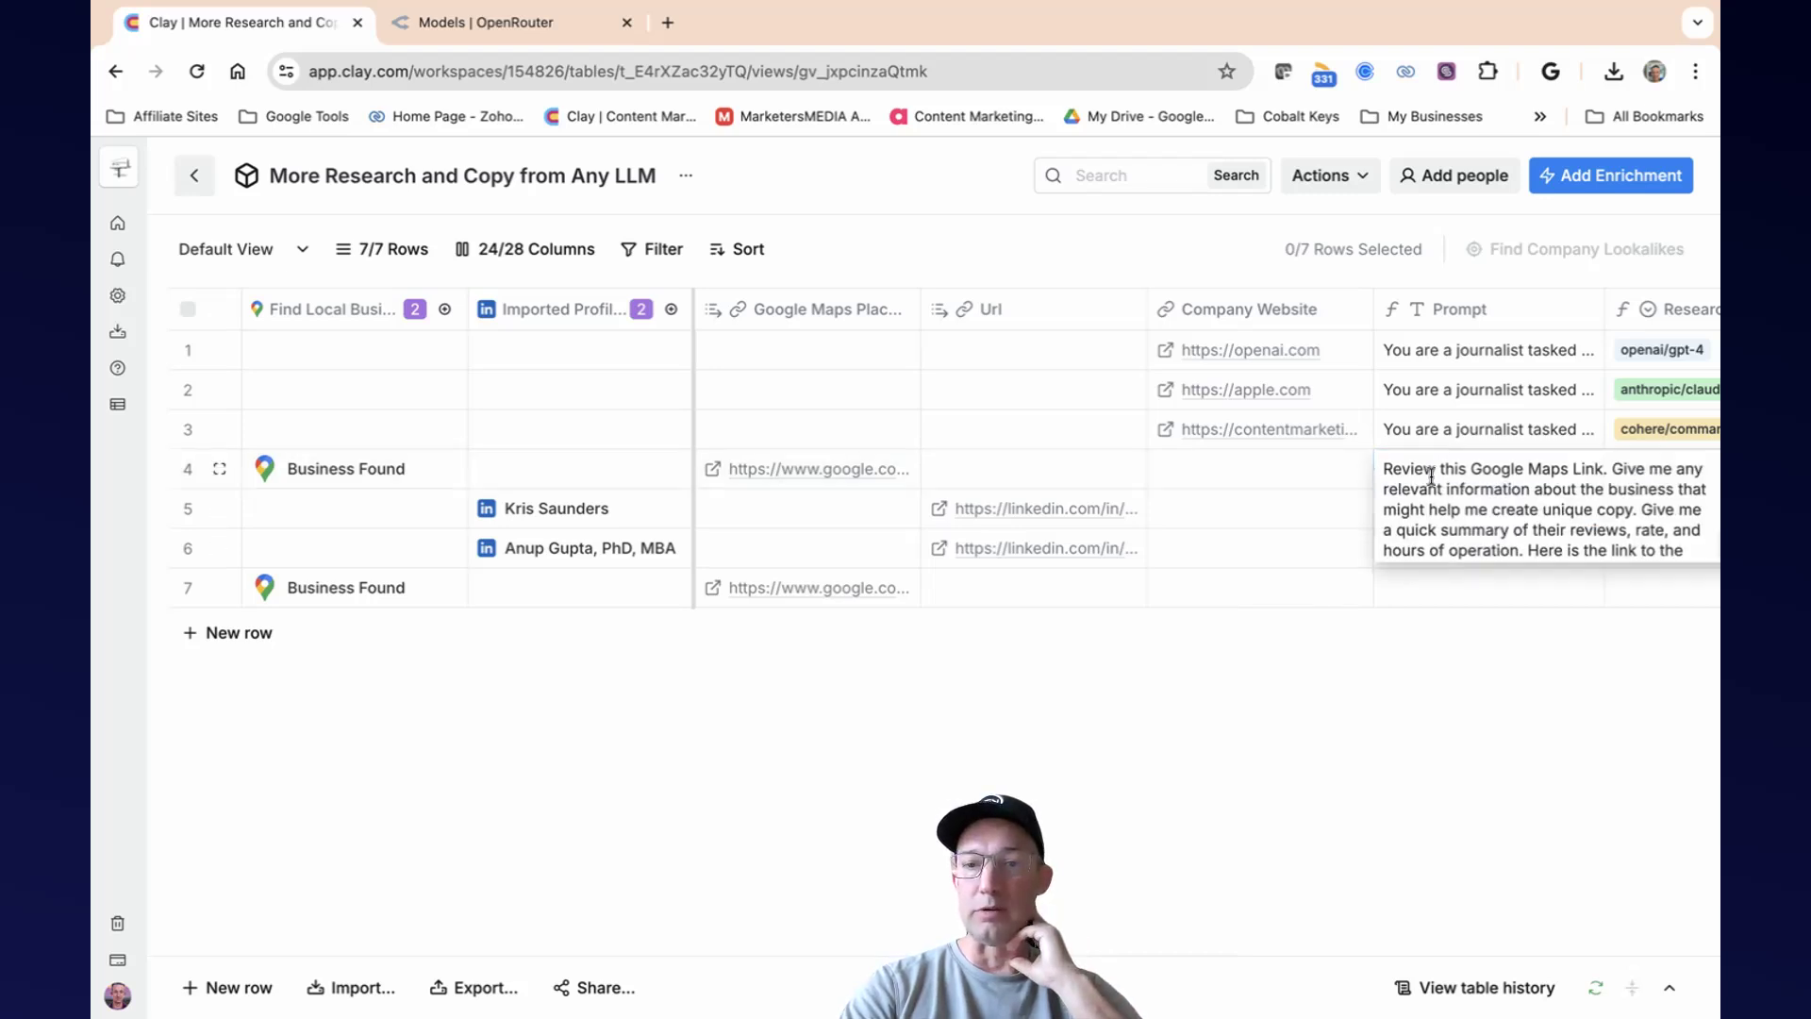
scroll(1430, 485, "right", 5)
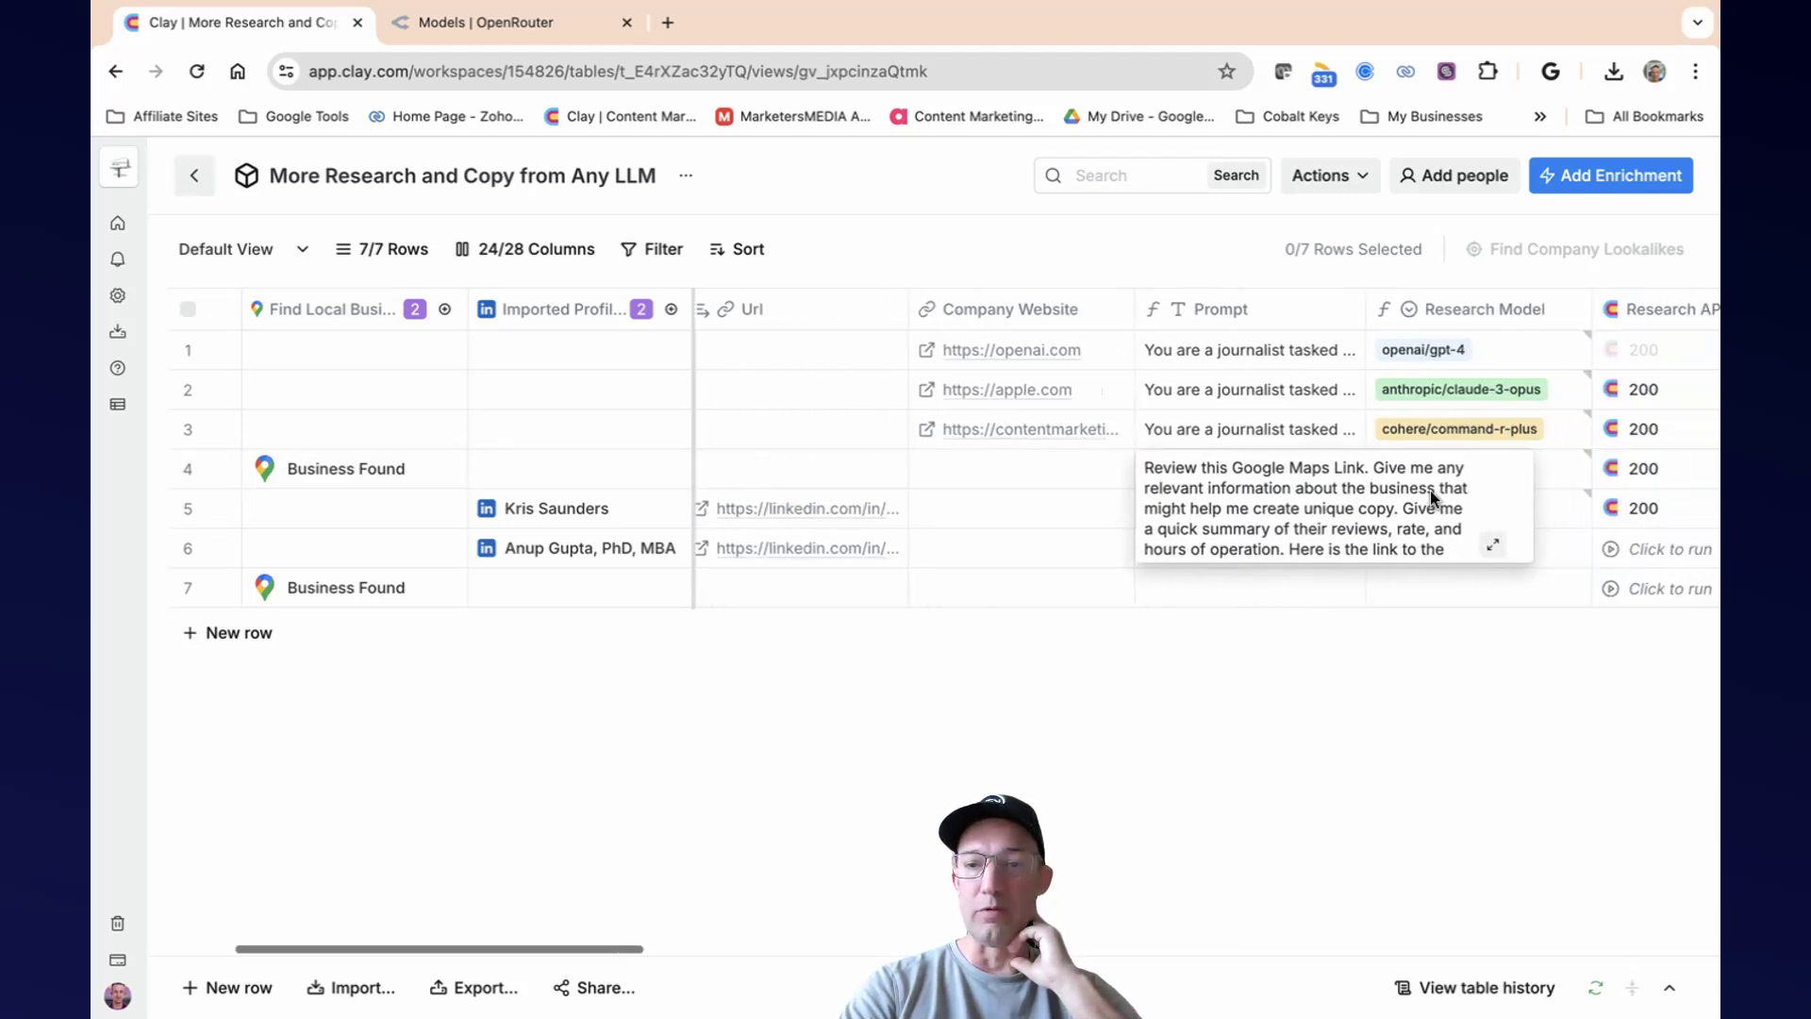
left_click(1487, 544)
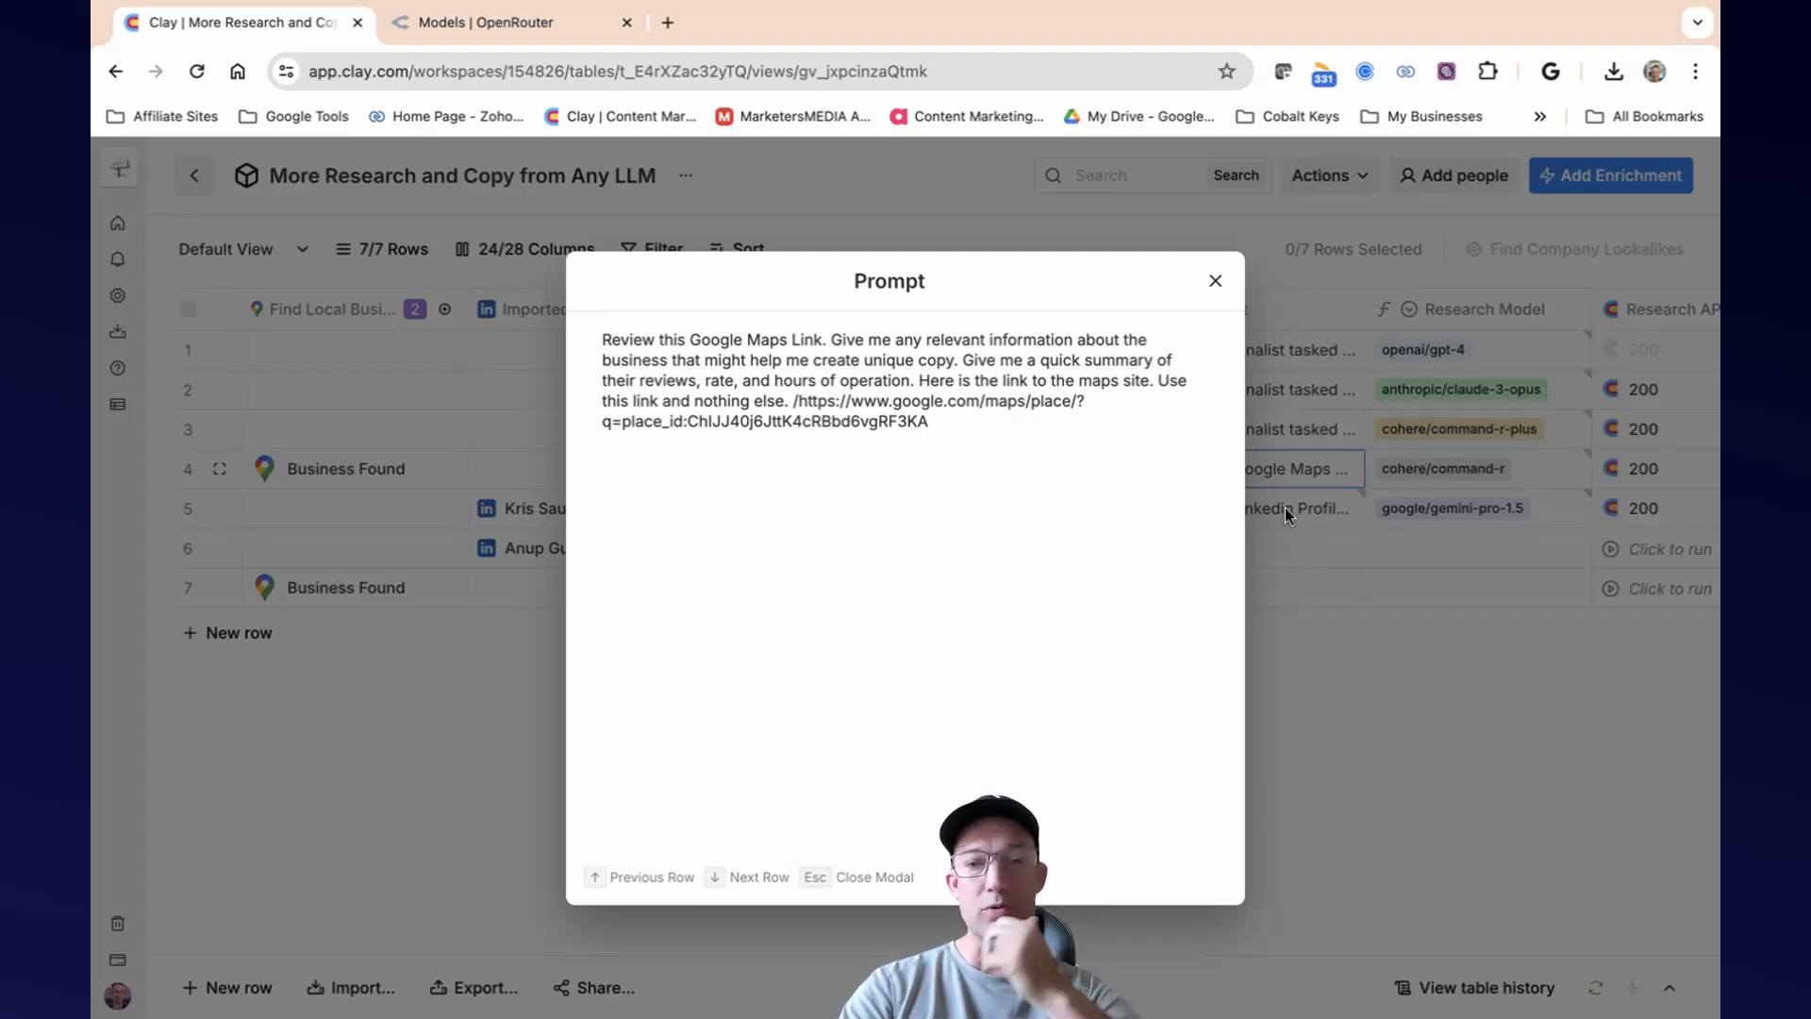
left_click(1214, 282)
Compare the Prompt column's default template text with the custom Google Maps prompt in row 4.
left_click(1222, 321)
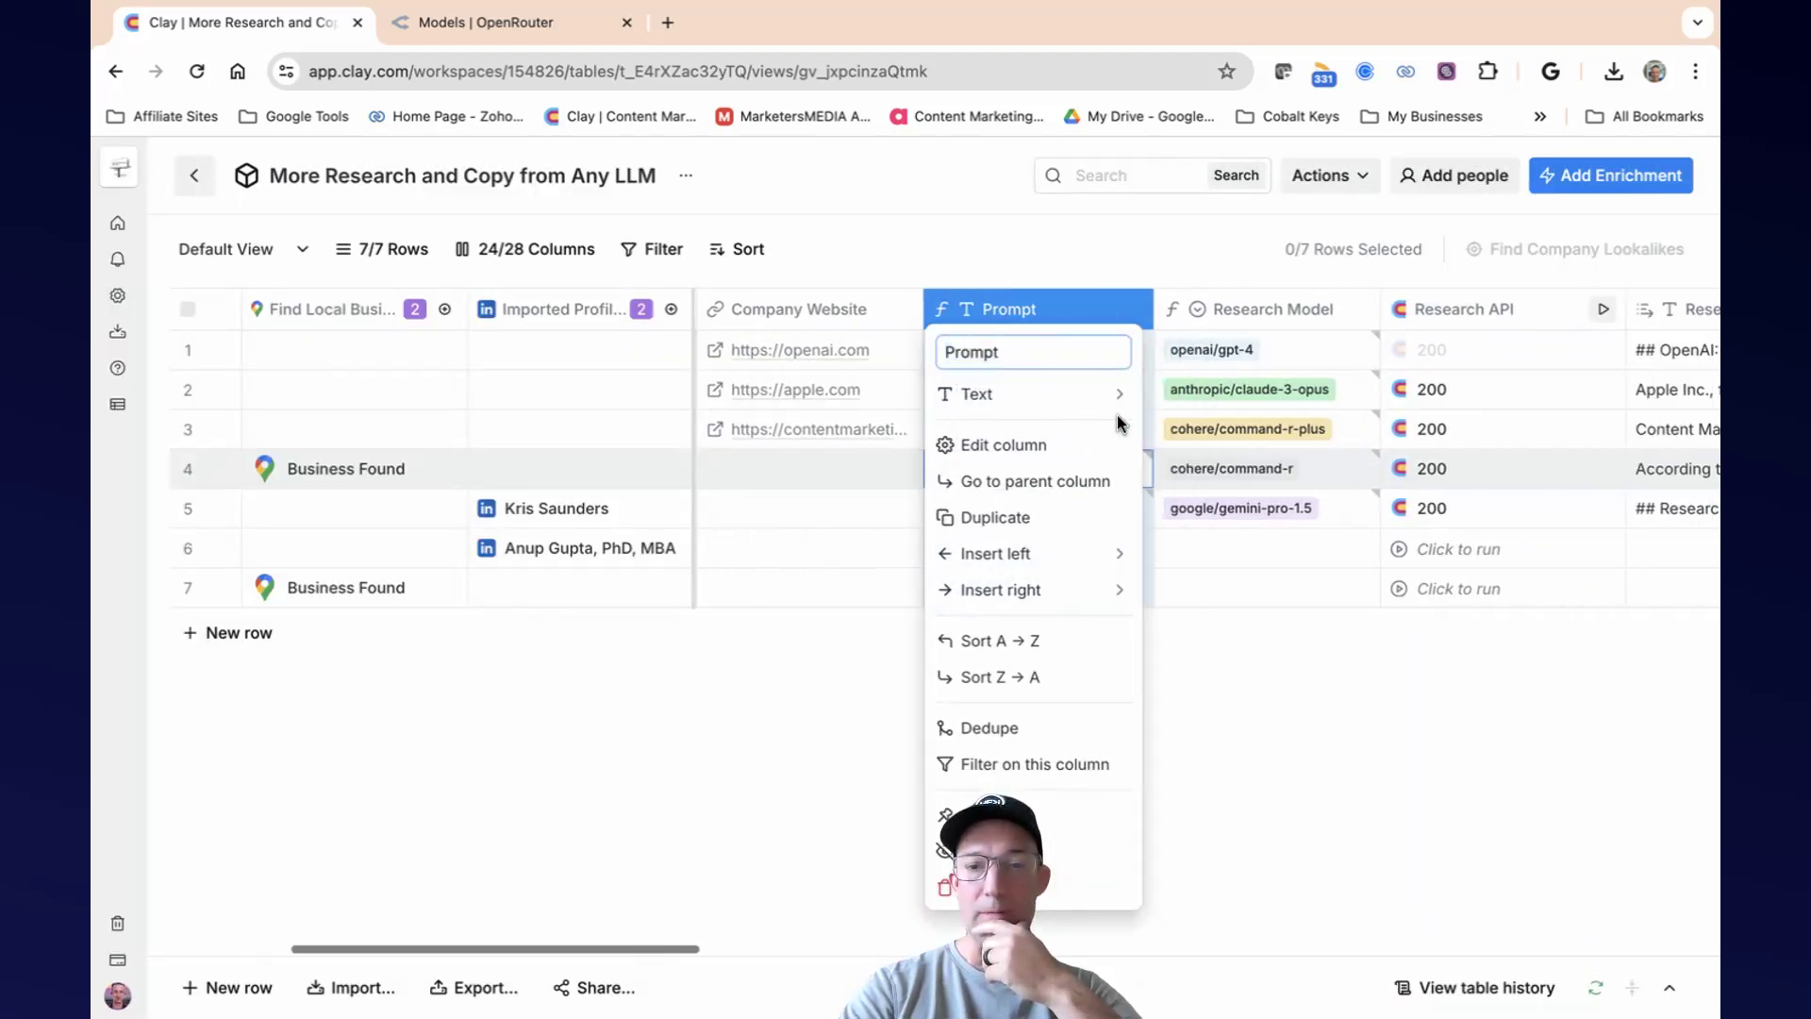
left_click(1035, 441)
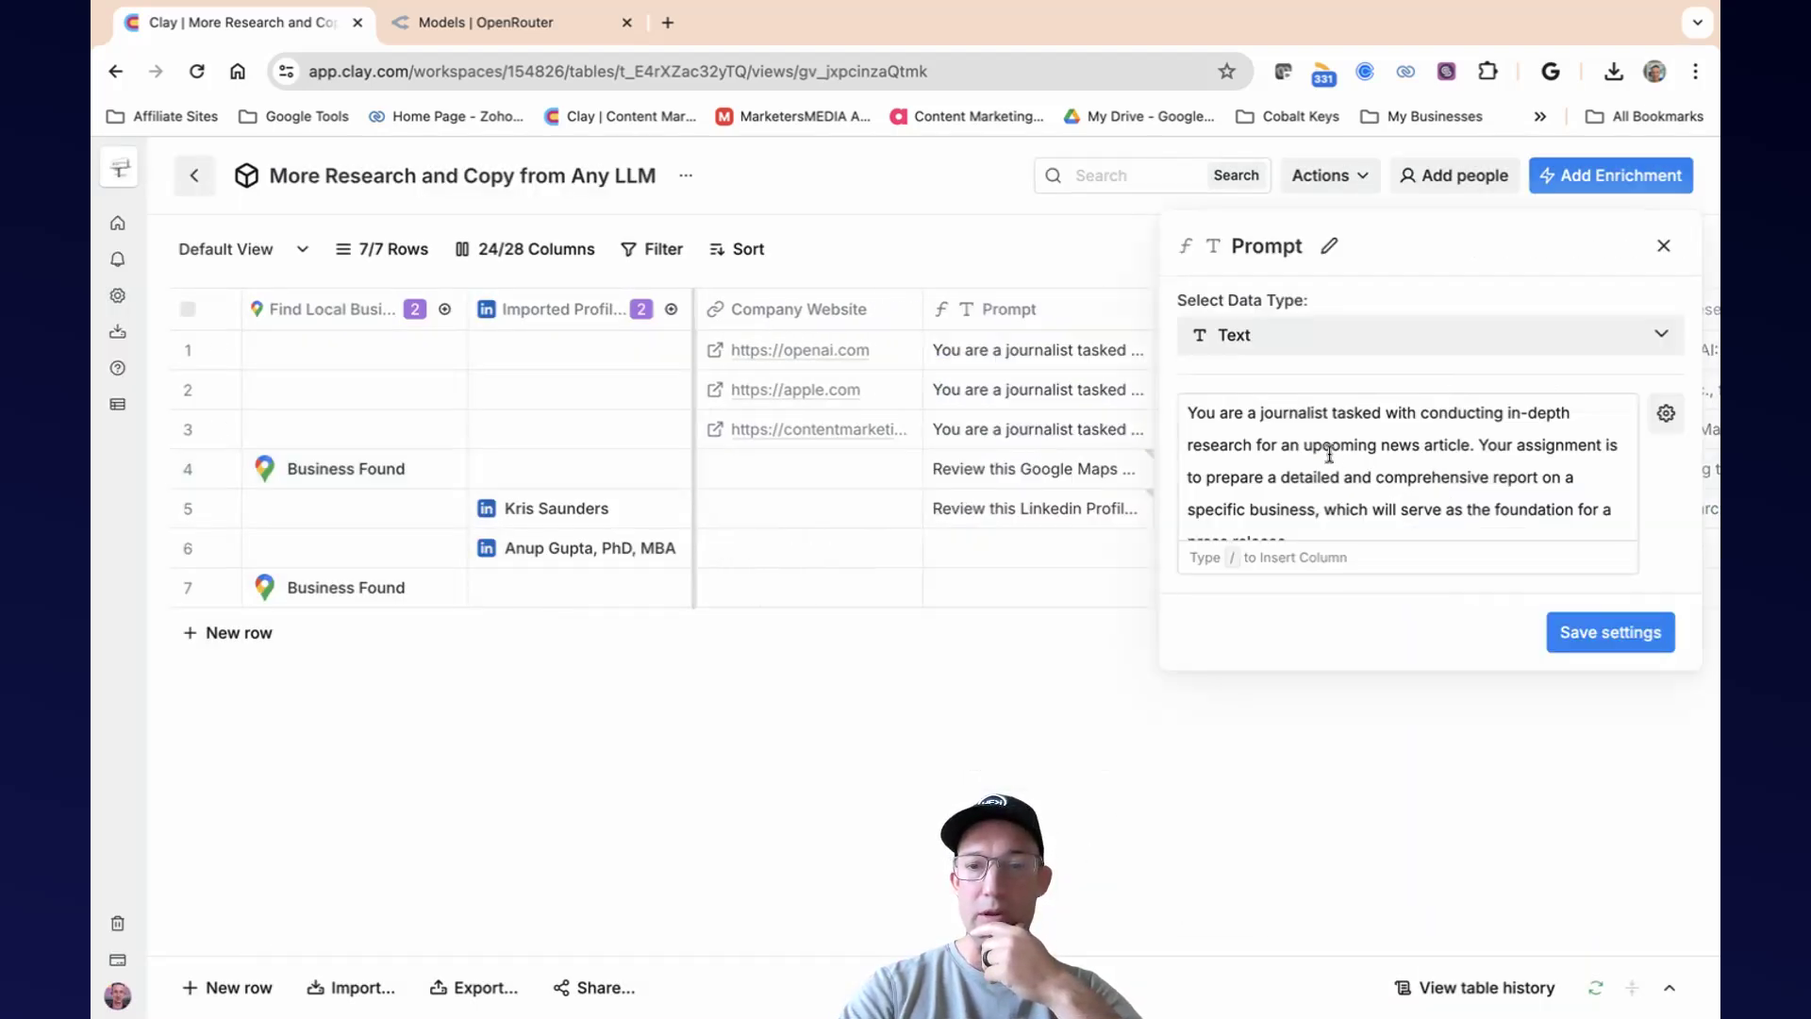
scroll(1330, 453, "down", 10)
scroll(1330, 453, "down", 2)
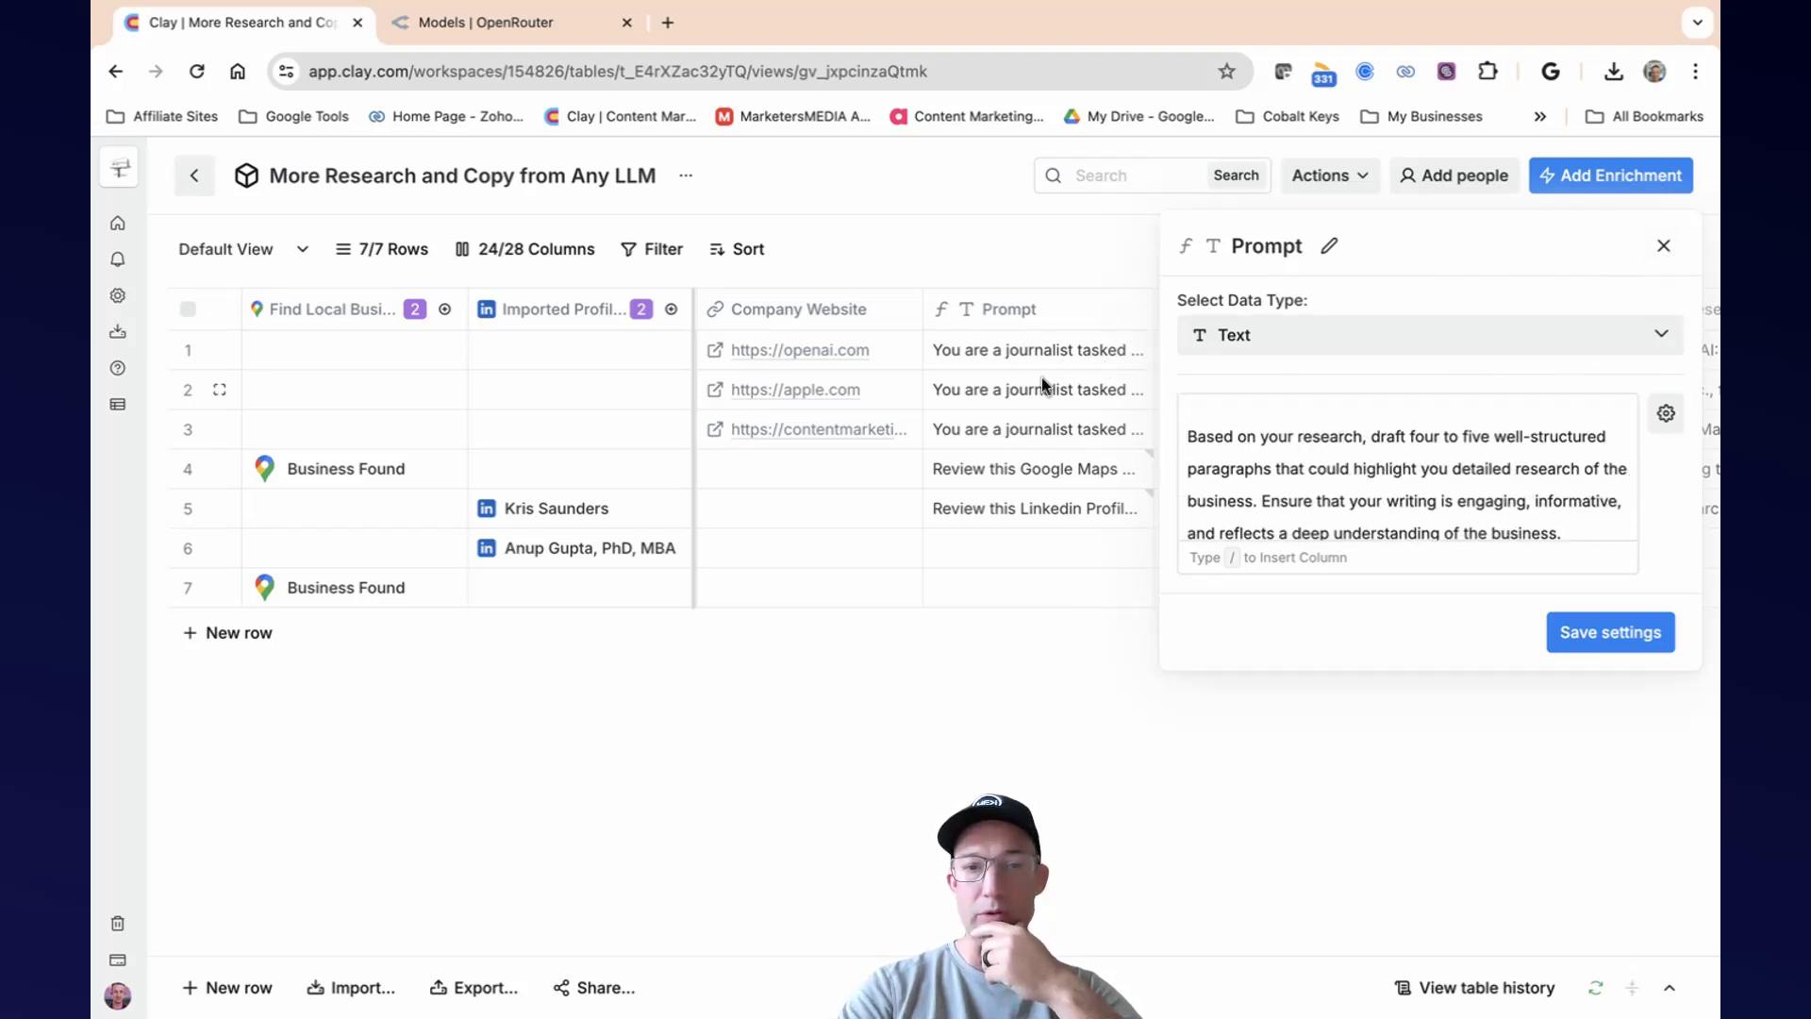
left_click(1663, 247)
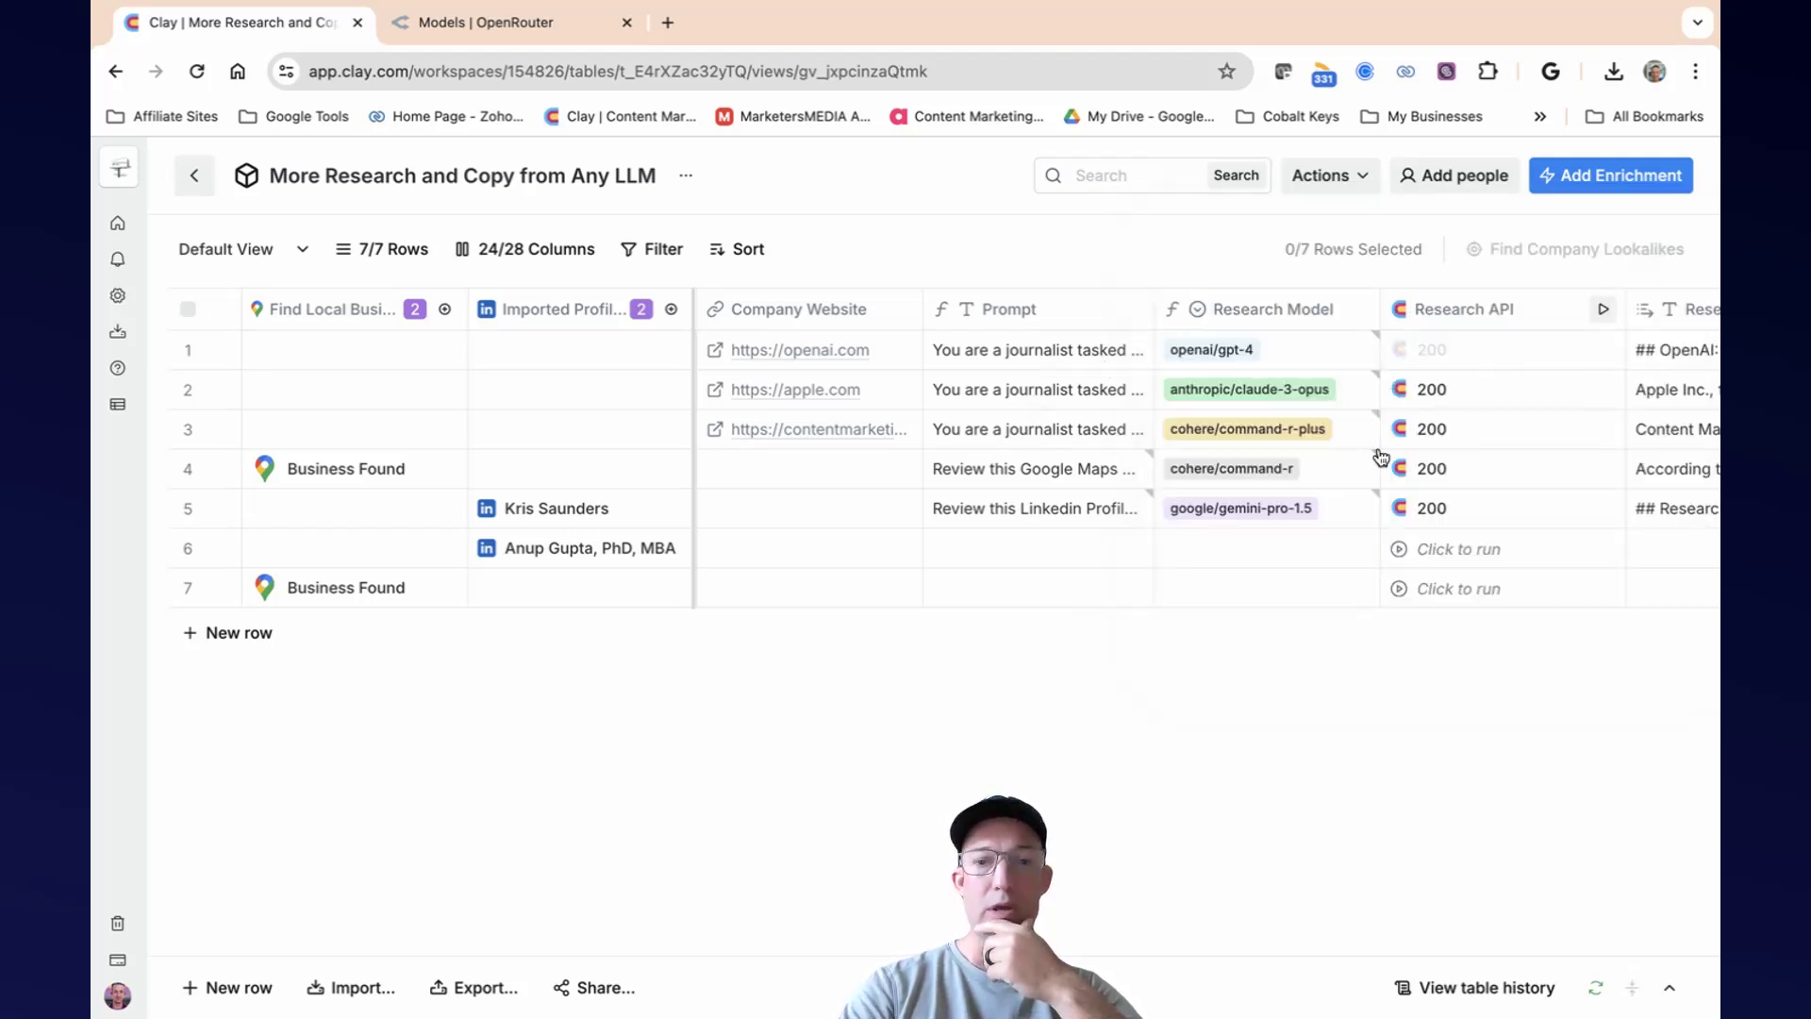
left_click(1011, 470)
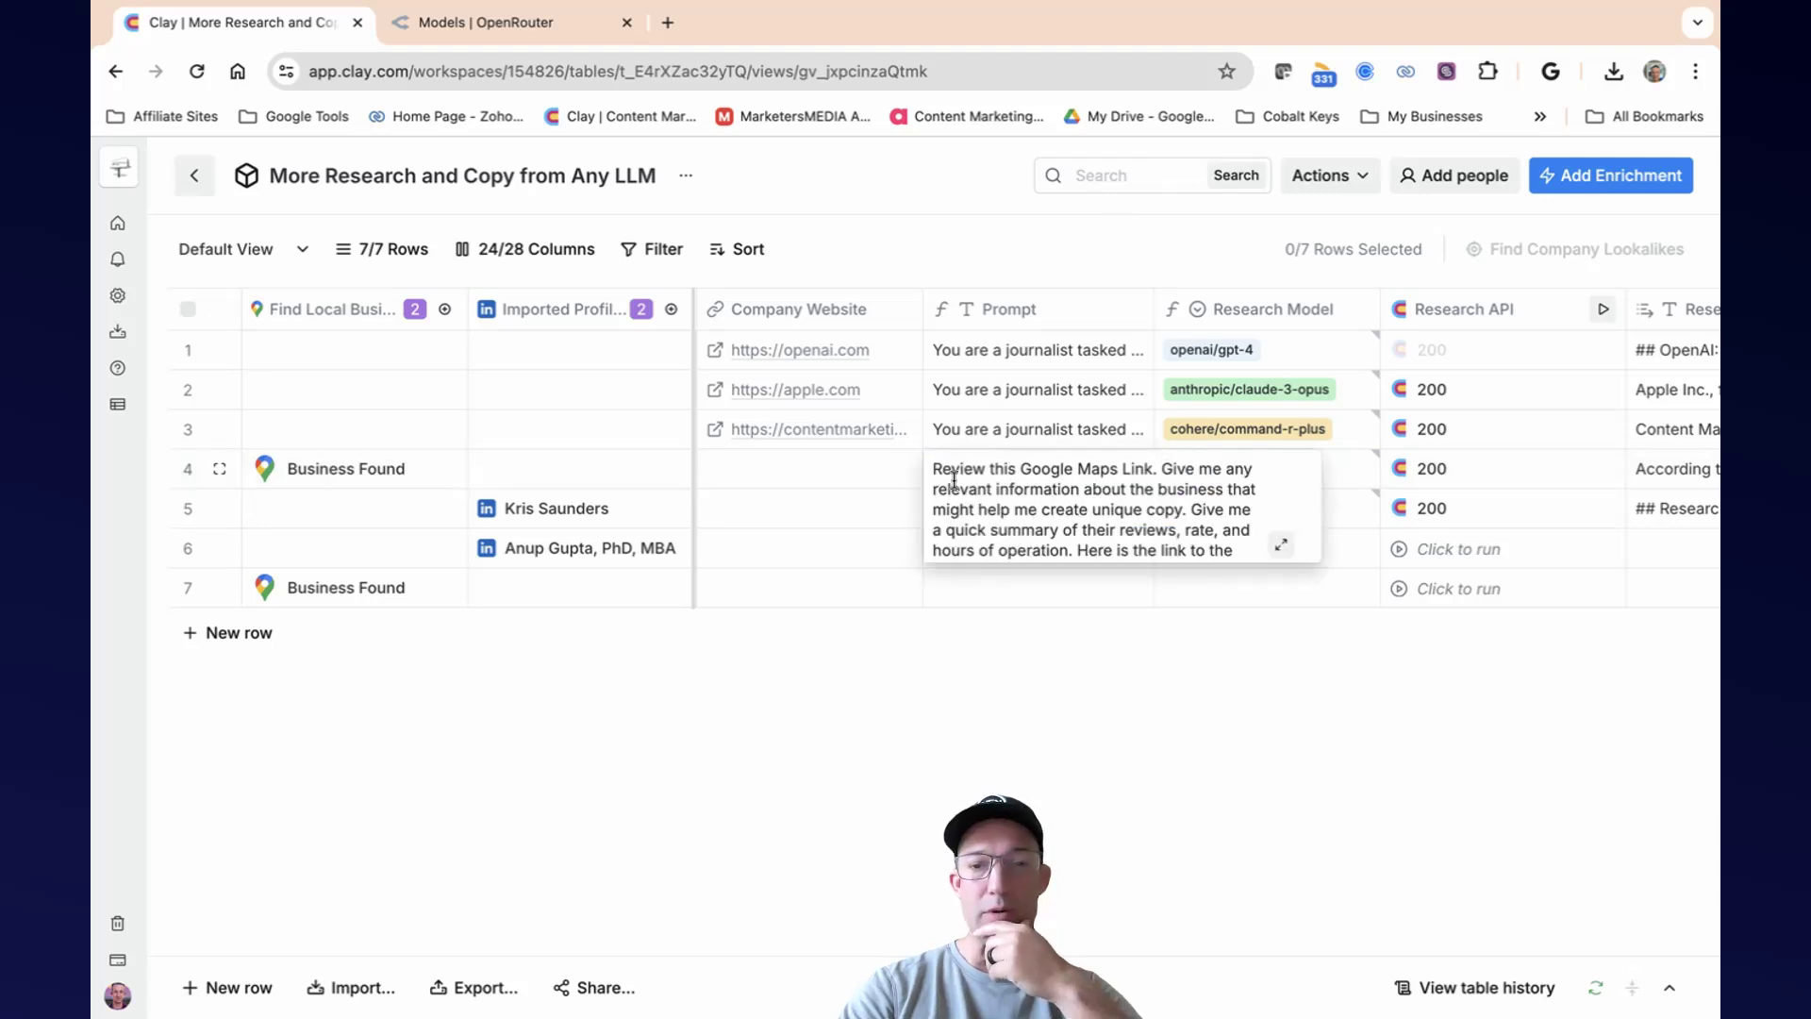
Copy row 4's Google Maps prompt instructions, without the place link, into row 7's Prompt cell and check the full text.
left_click_drag(936, 472, 1234, 503)
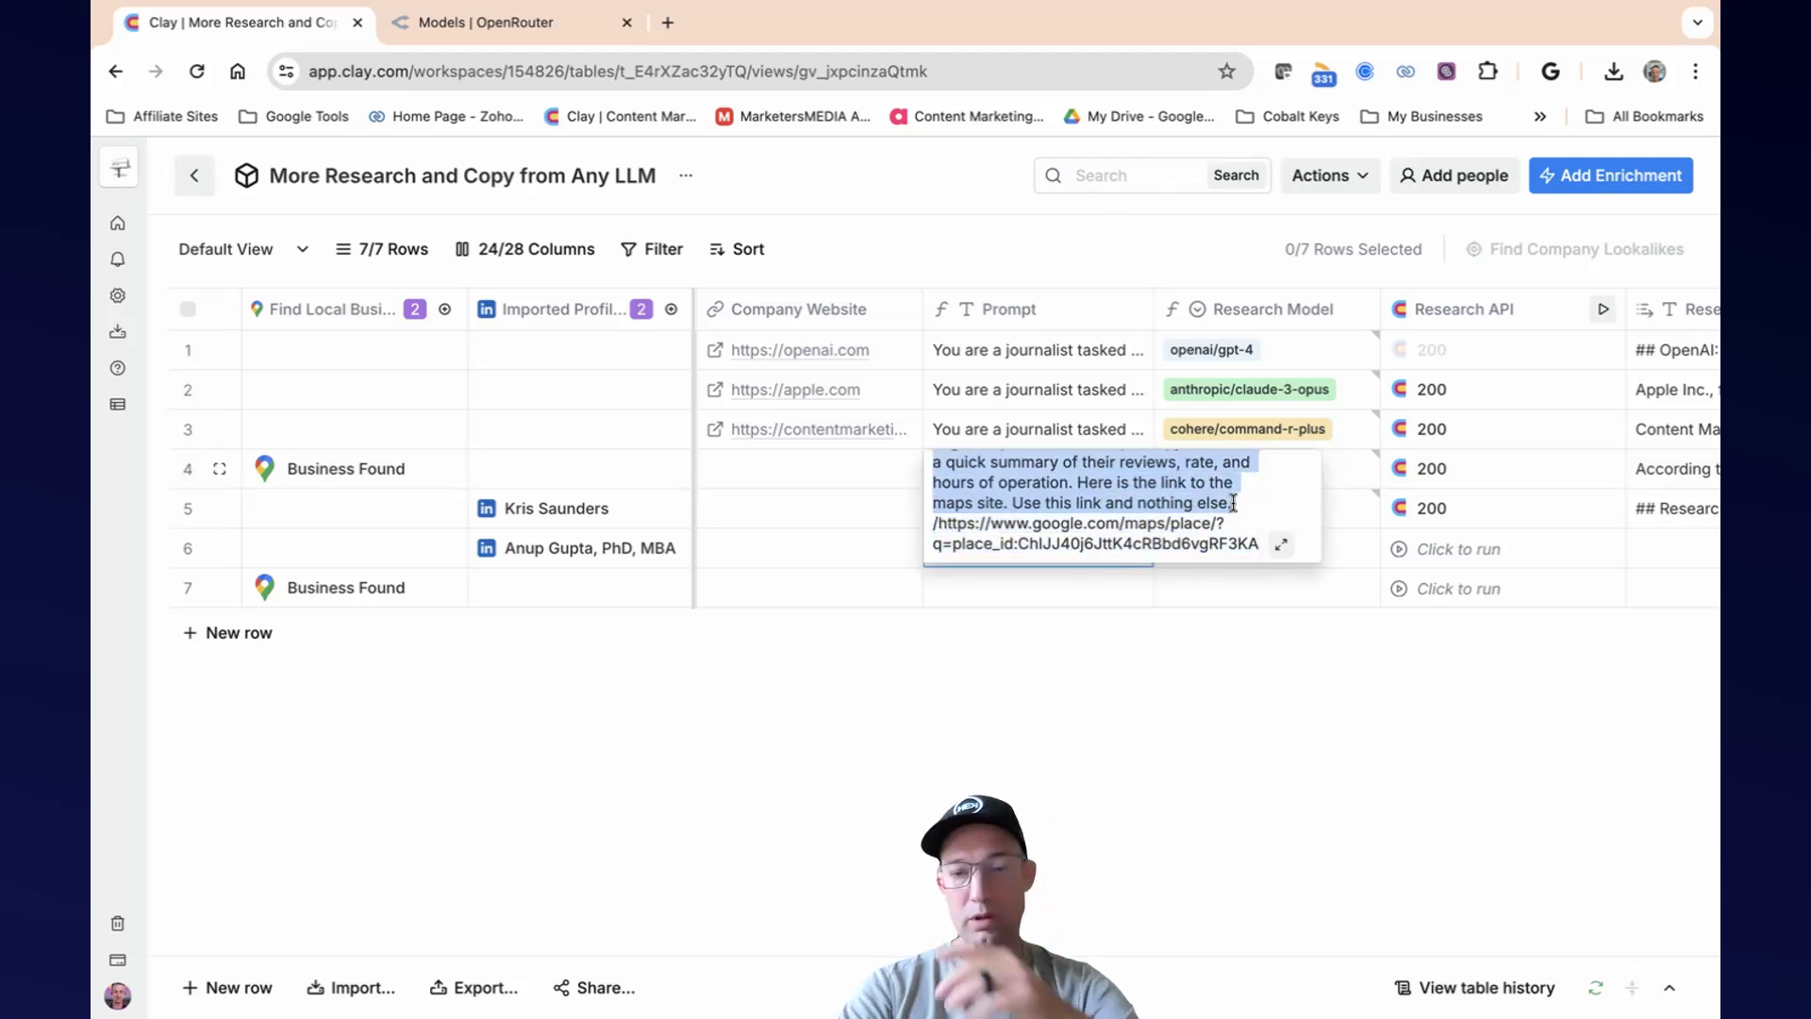
left_click(1069, 673)
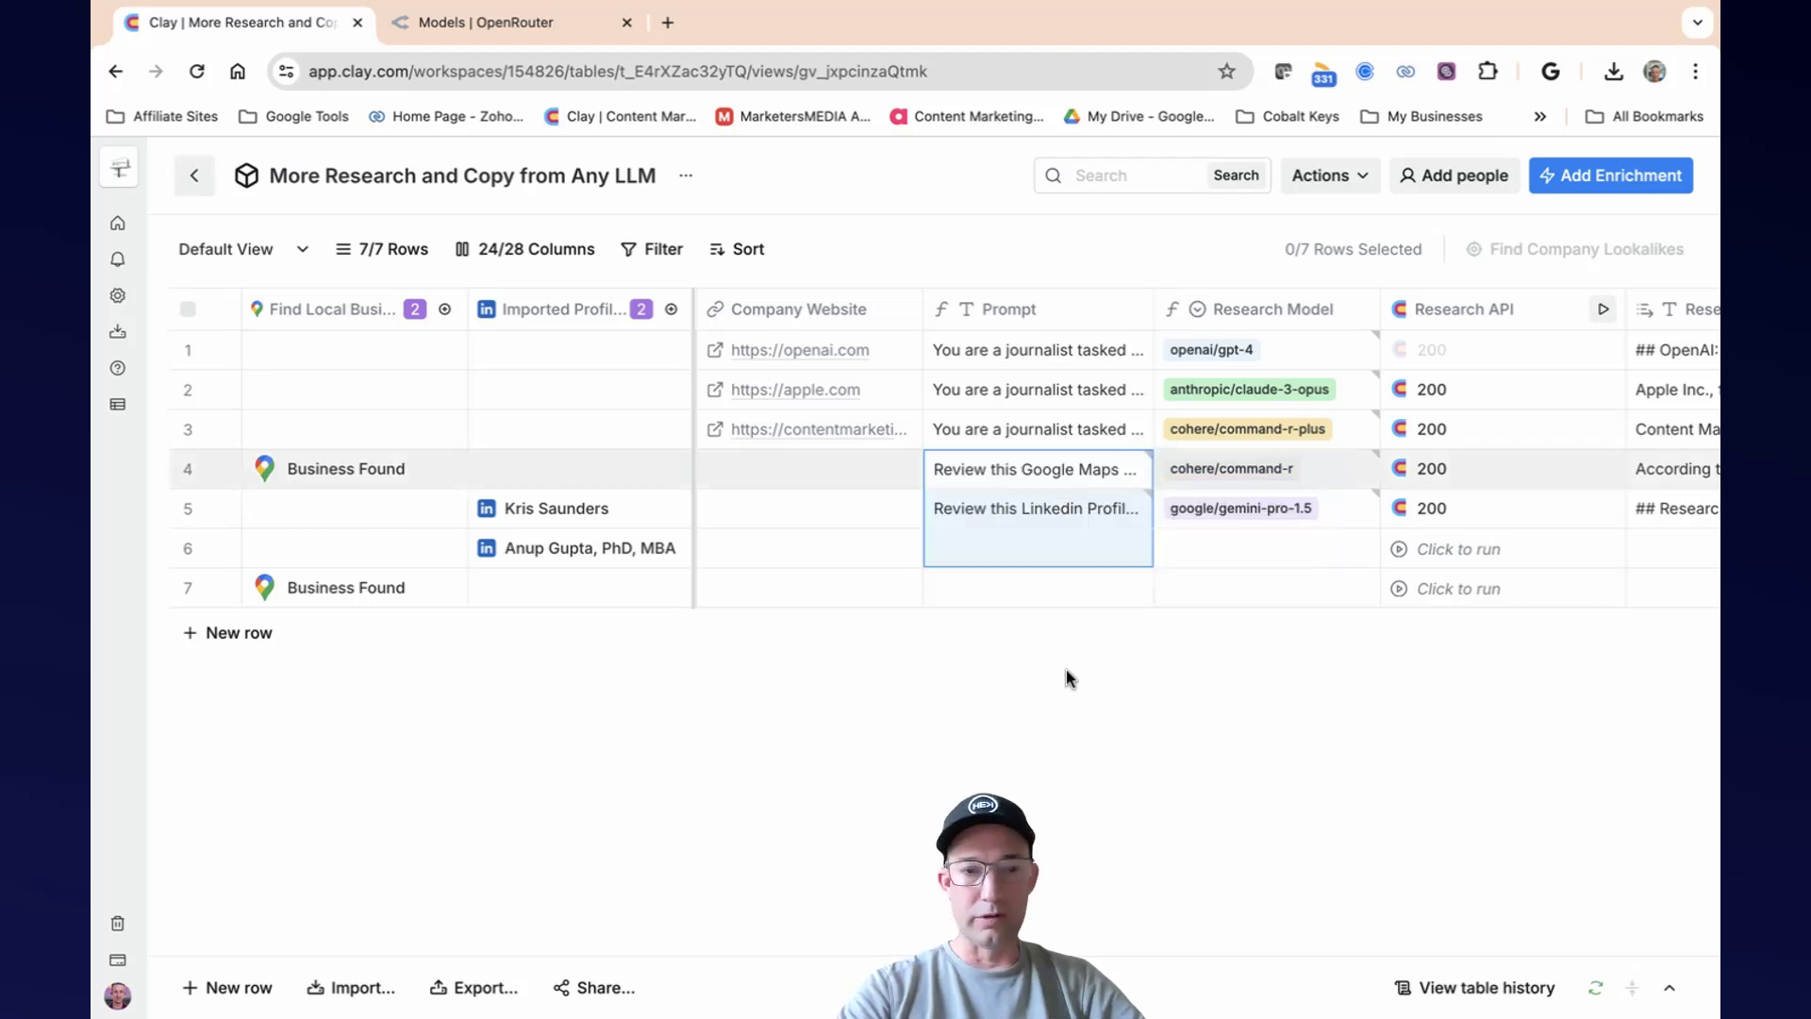
double_click(1016, 596)
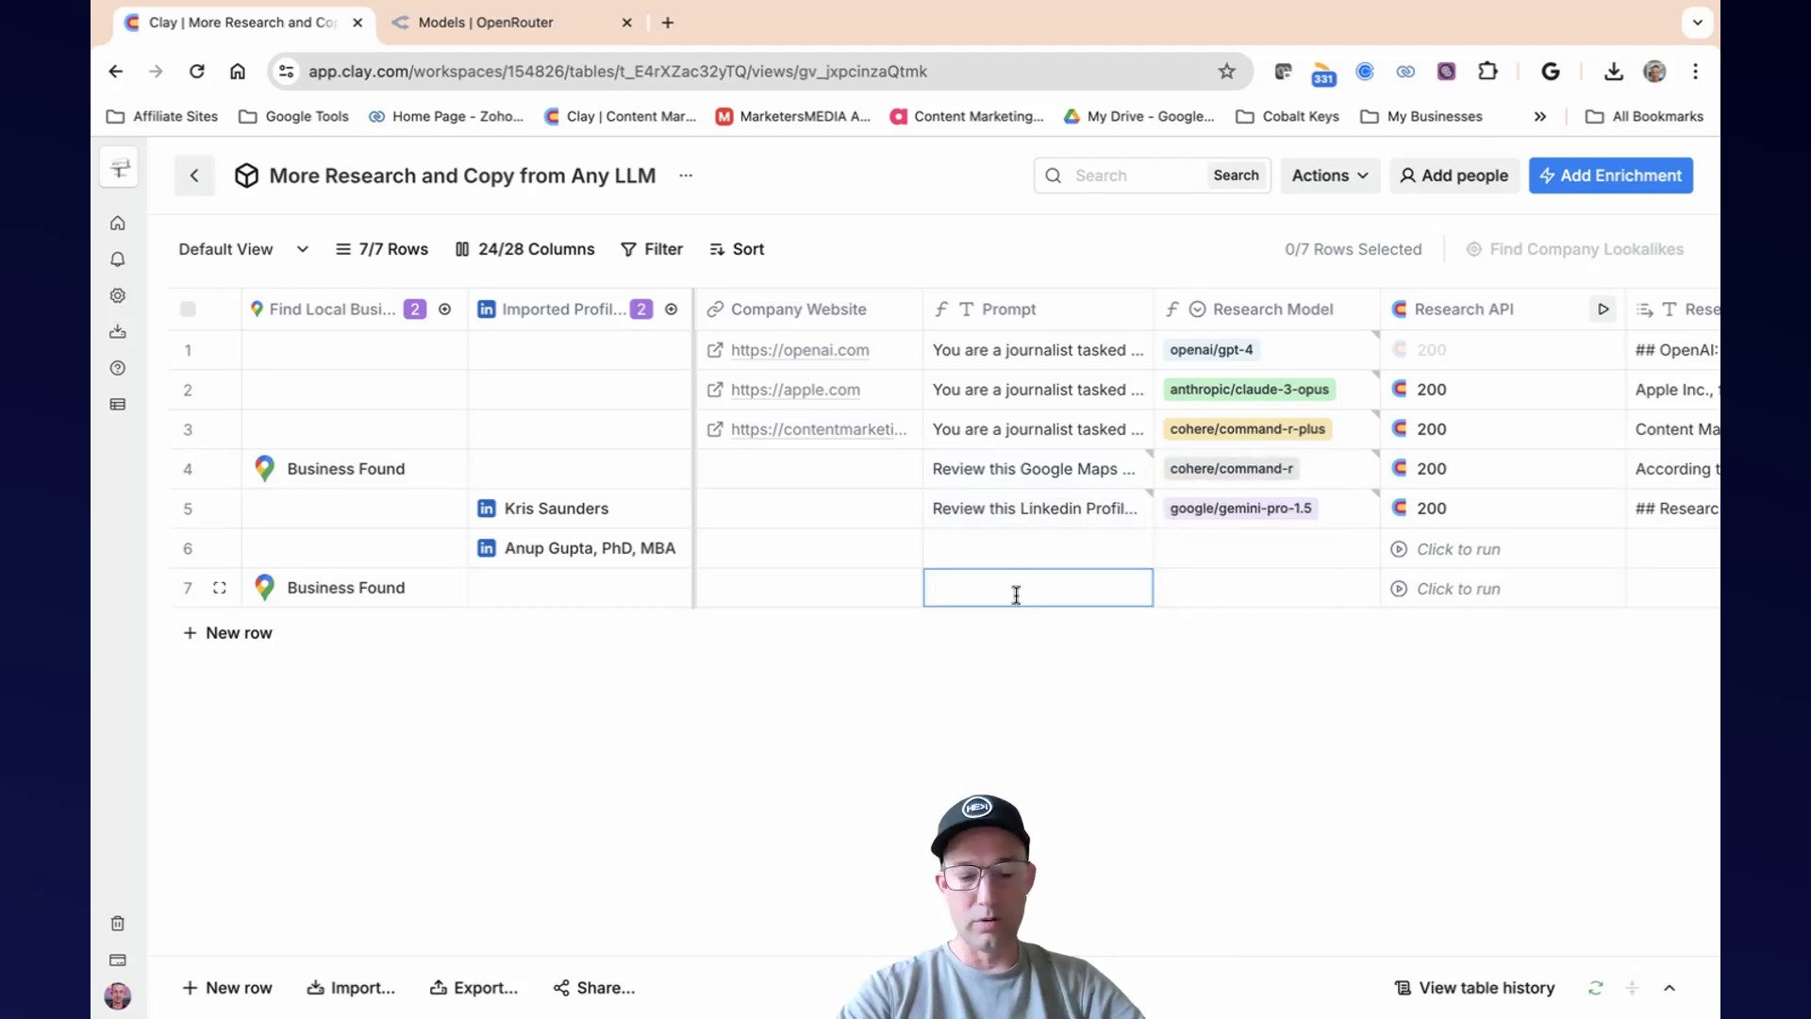
key("super+v")
double_click(1019, 596)
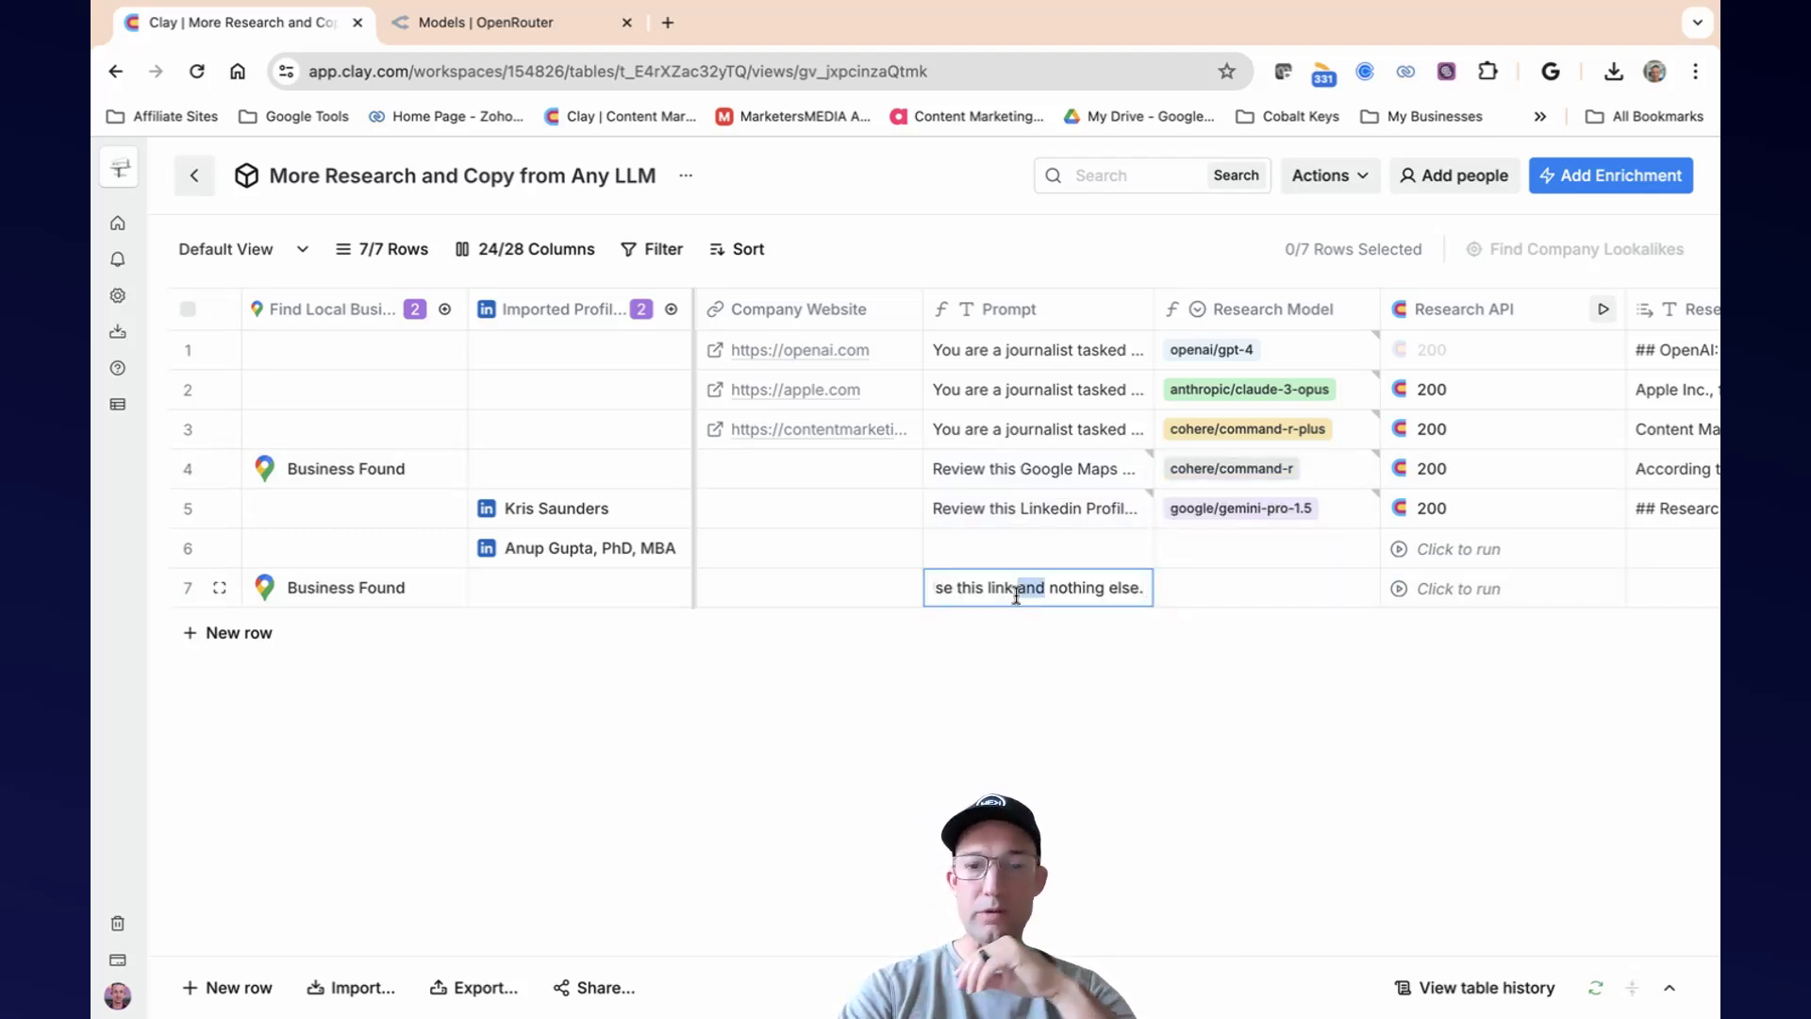
left_click(1083, 664)
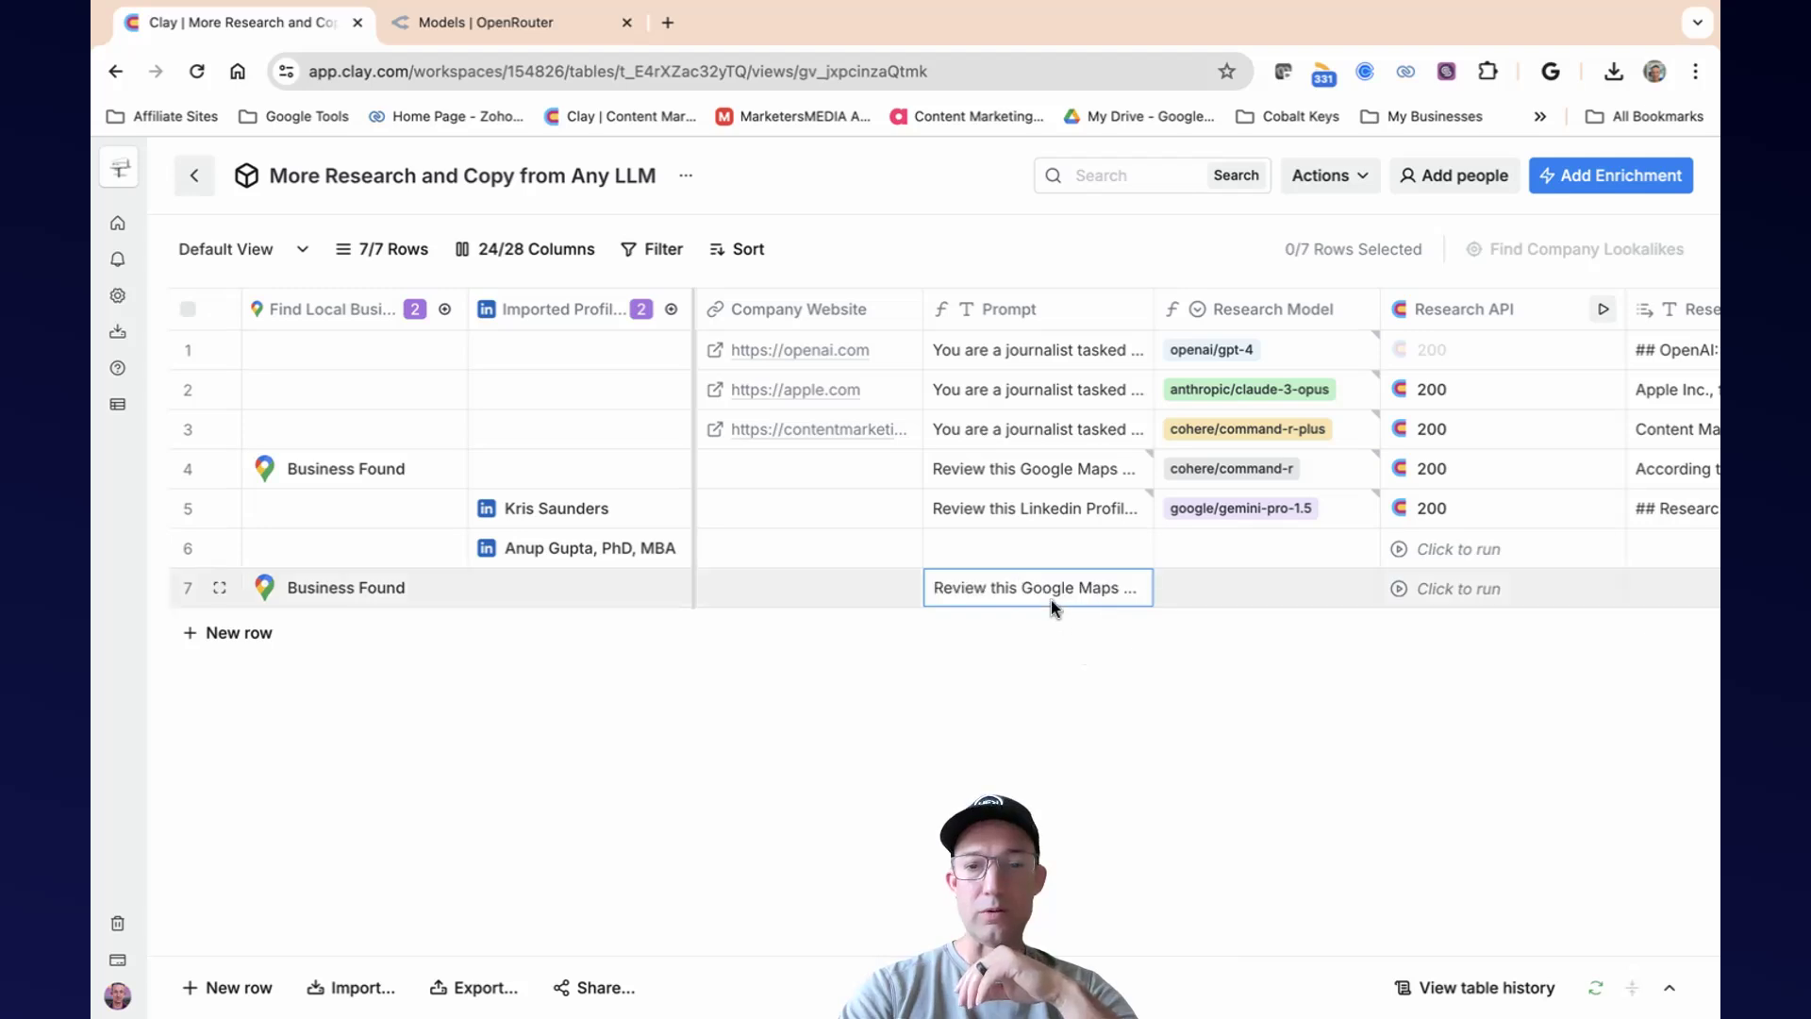
left_click(1051, 600)
left_click(1281, 664)
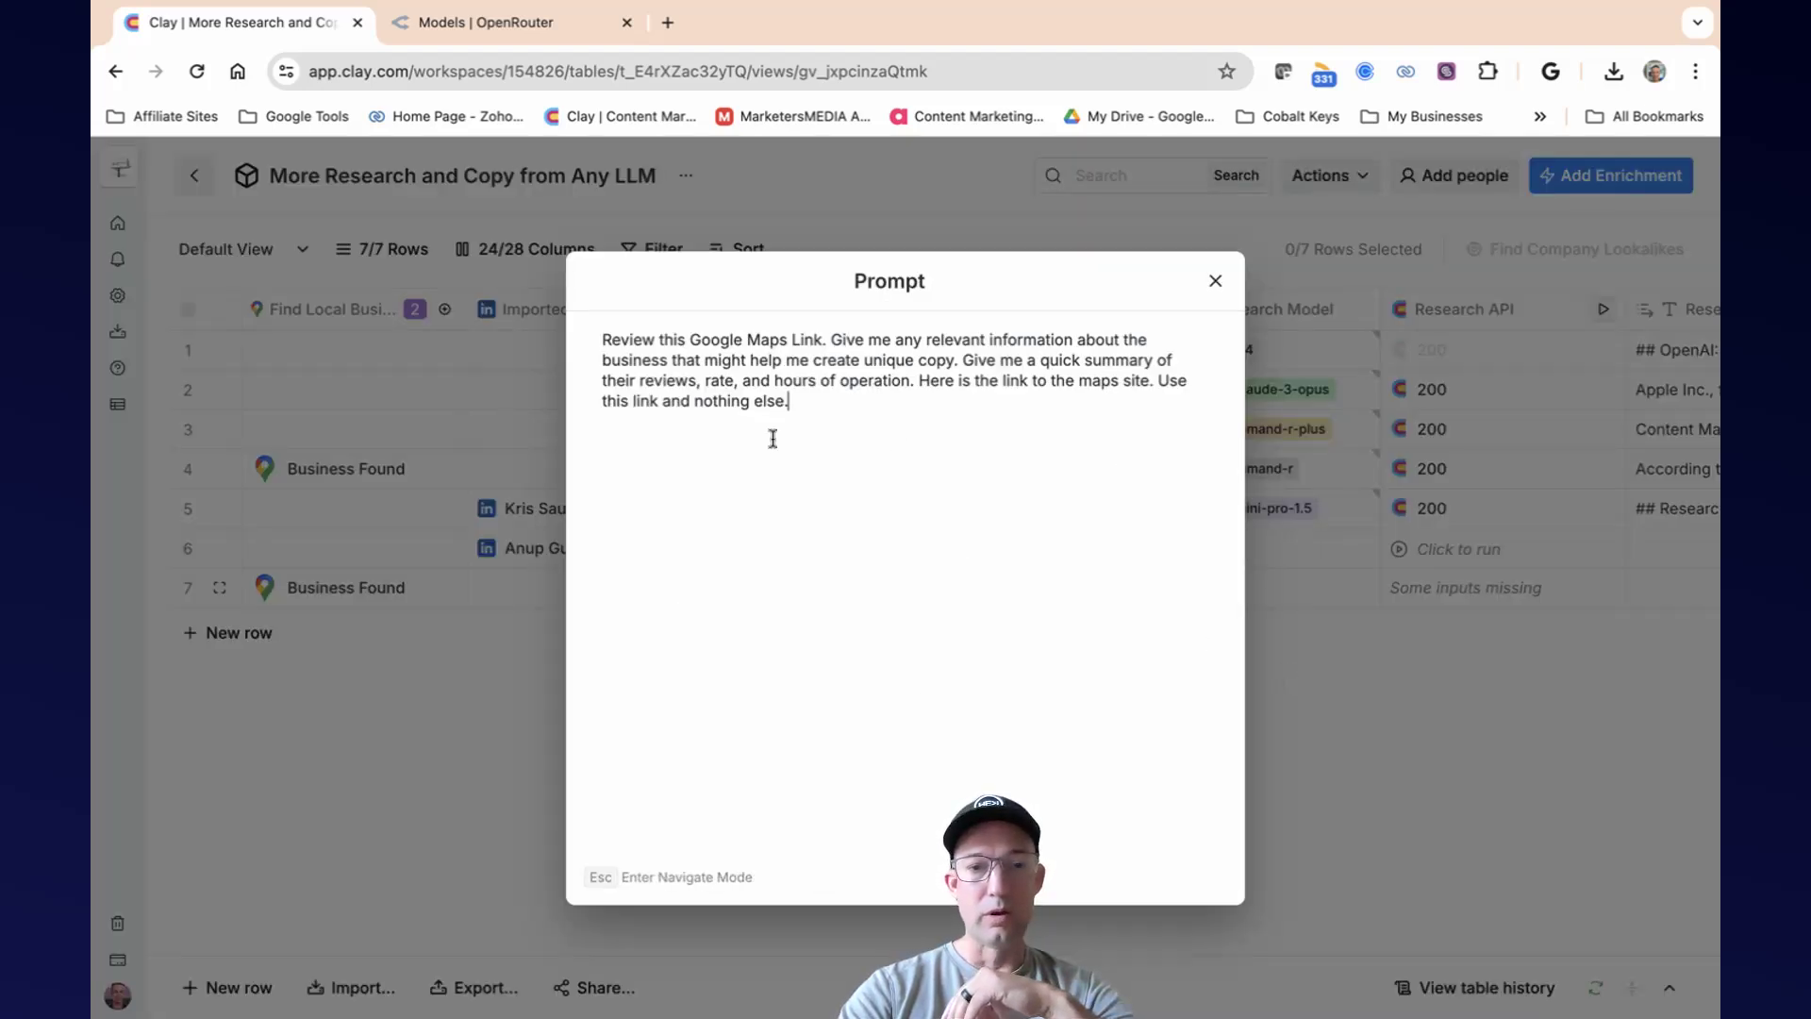
left_click(1214, 280)
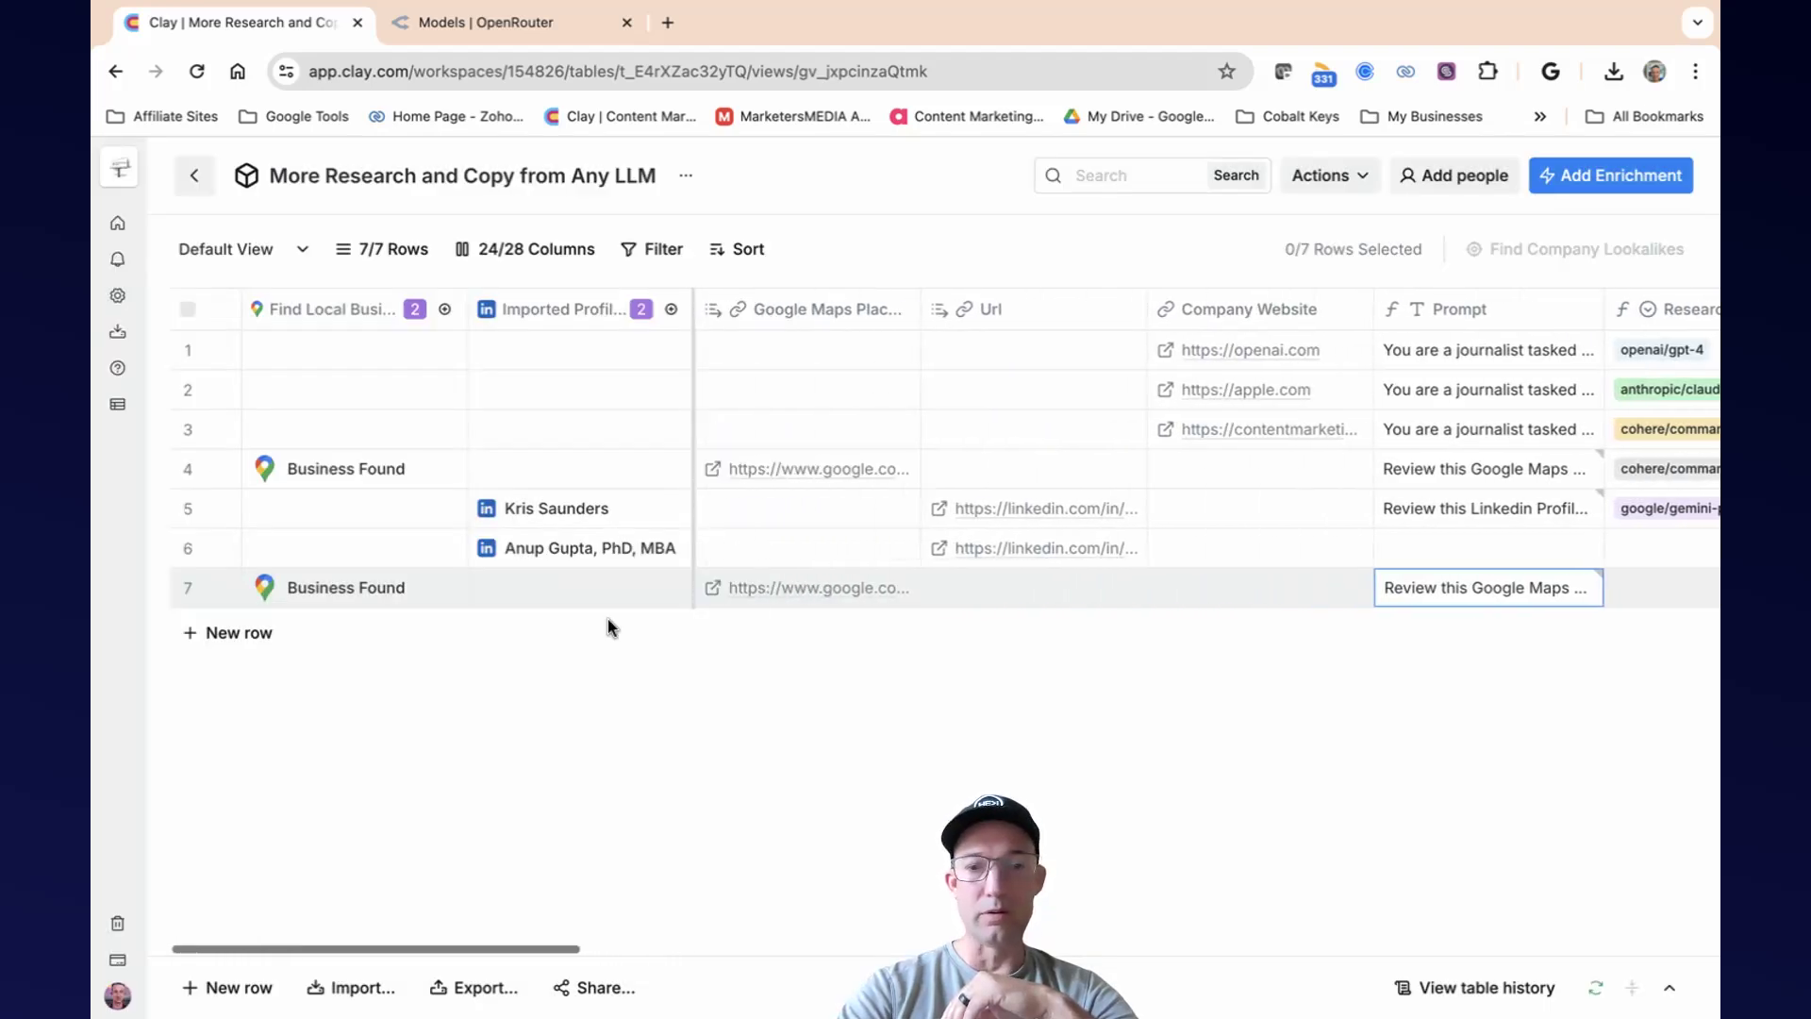
Copy row 7's Google Maps place link and append it to the end of that row's prompt.
double_click(807, 593)
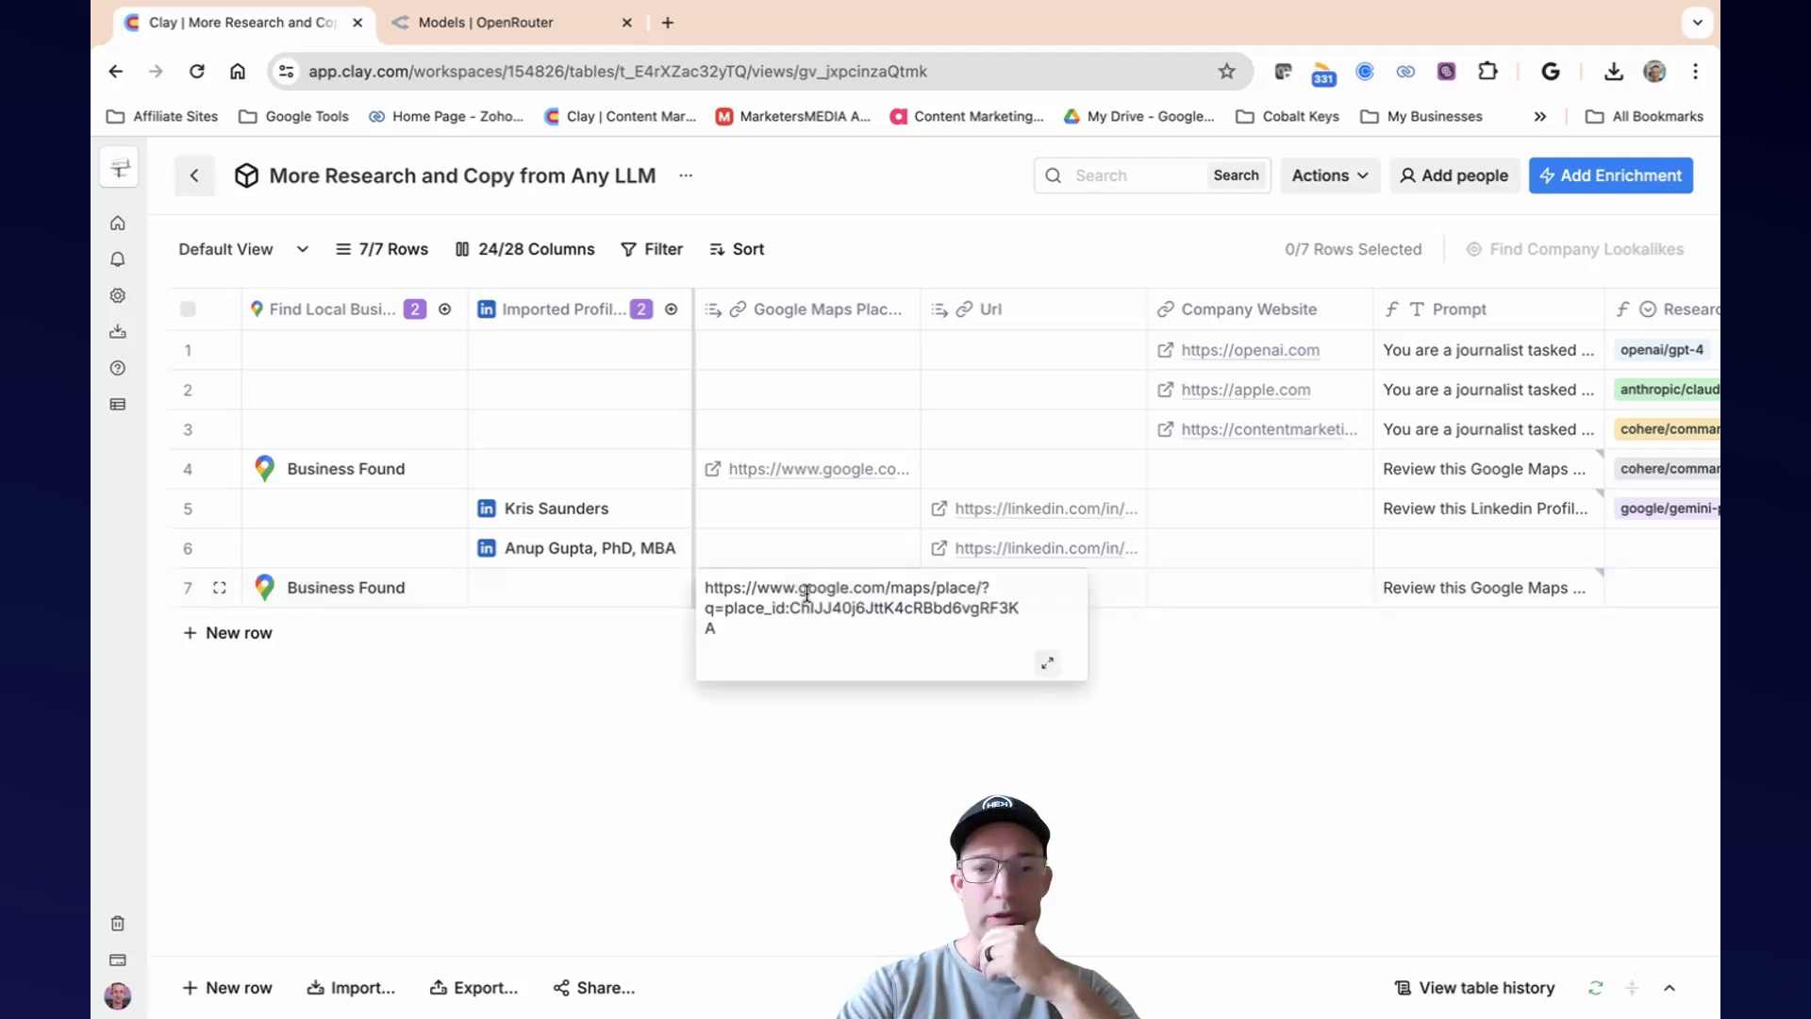
left_click_drag(796, 625, 720, 566)
key("ctrl+c")
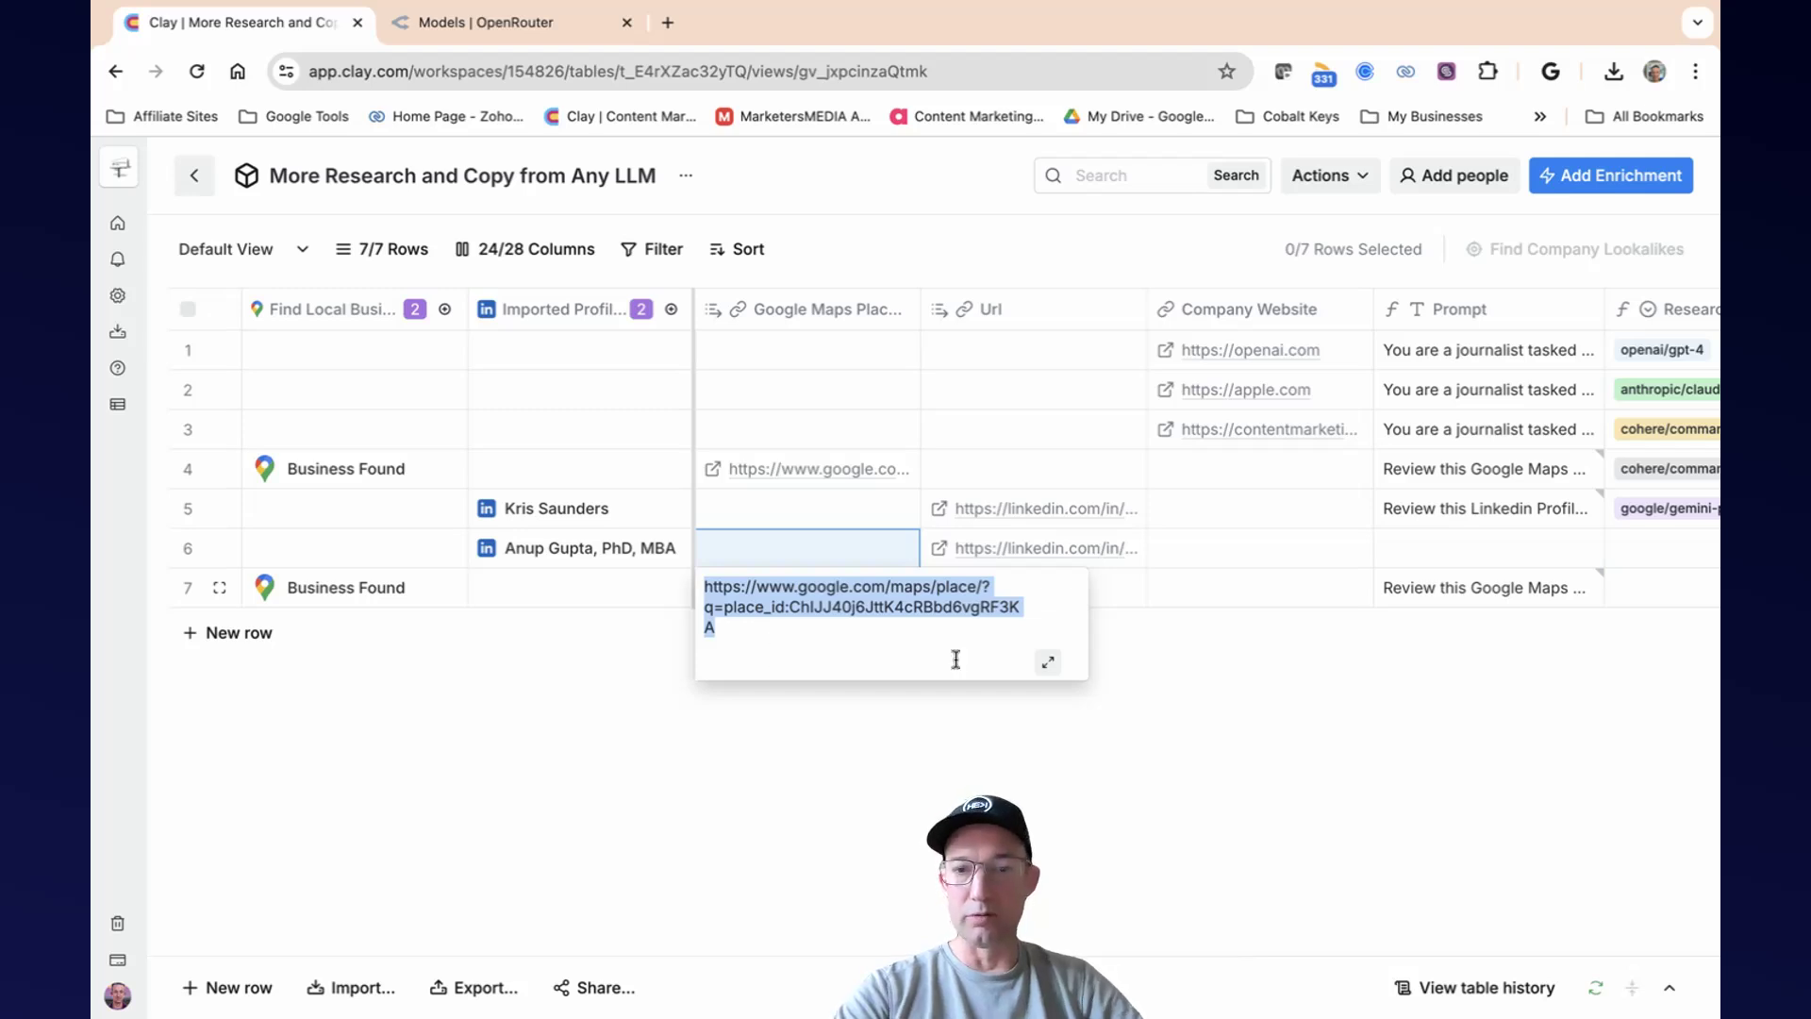
left_click(1380, 671)
left_click(1464, 590)
double_click(1464, 596)
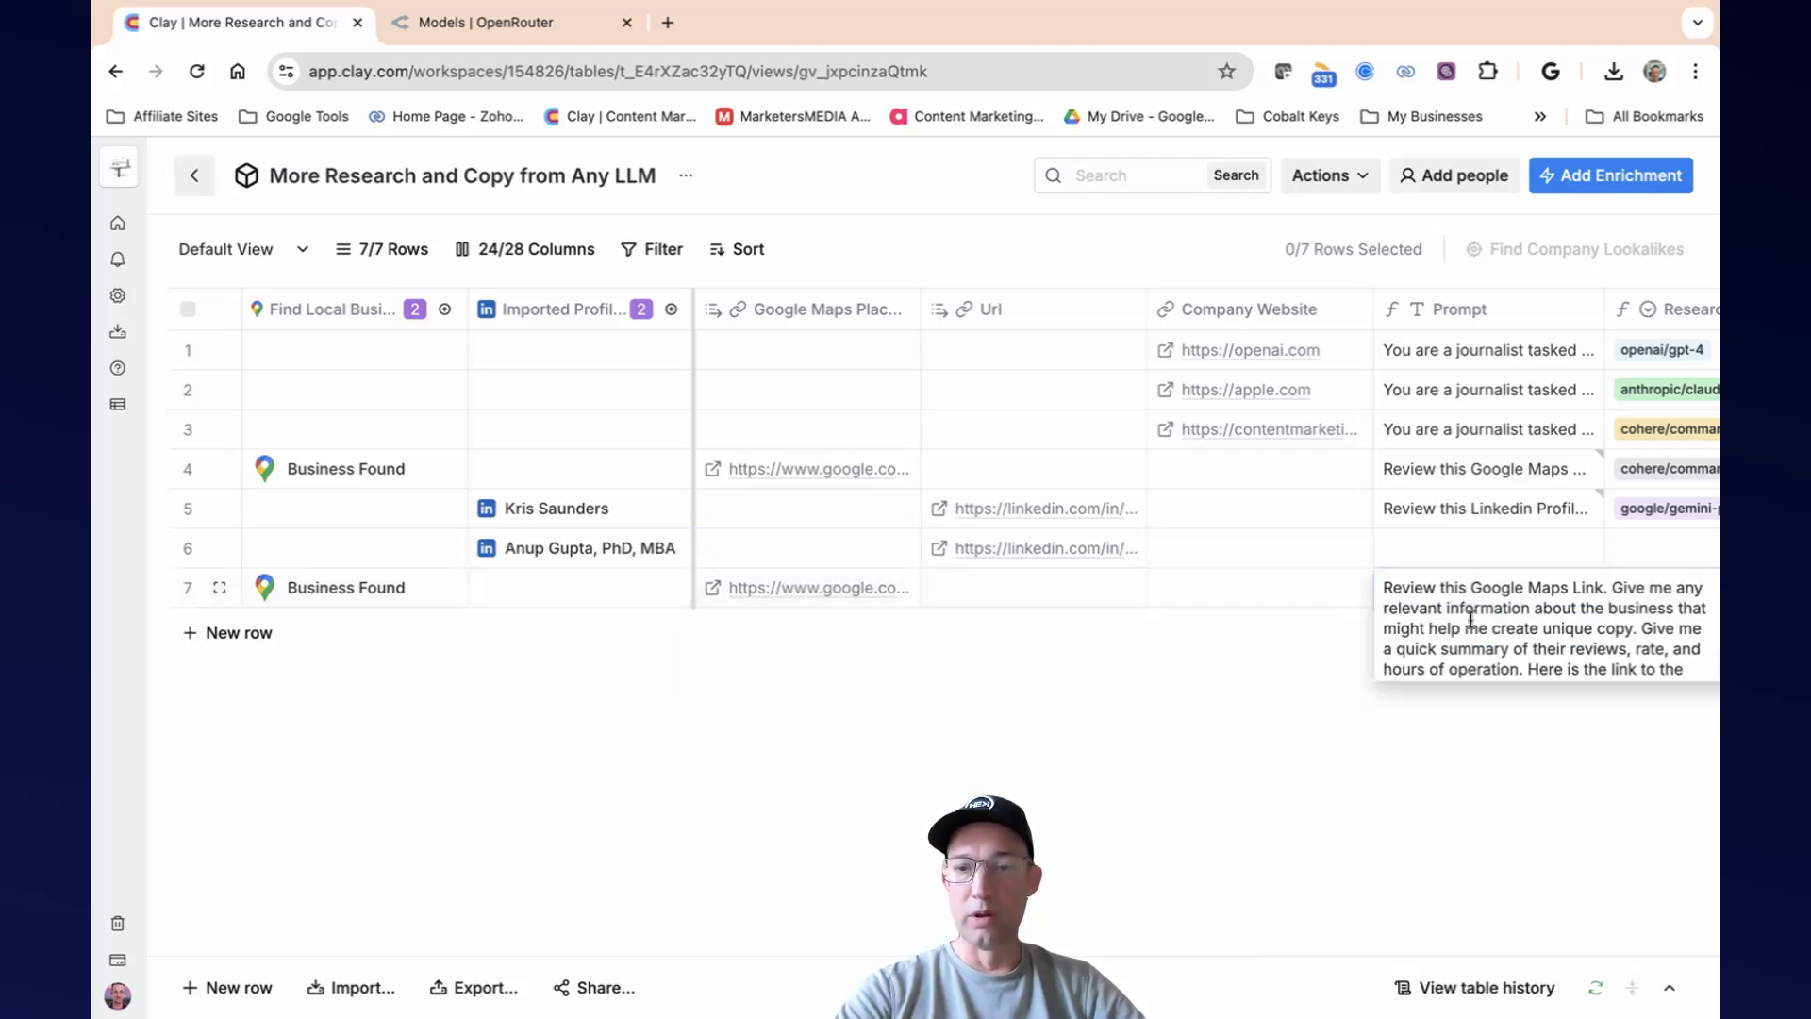
scroll(1496, 646, "down", 2)
scroll(1488, 655, "right", 2)
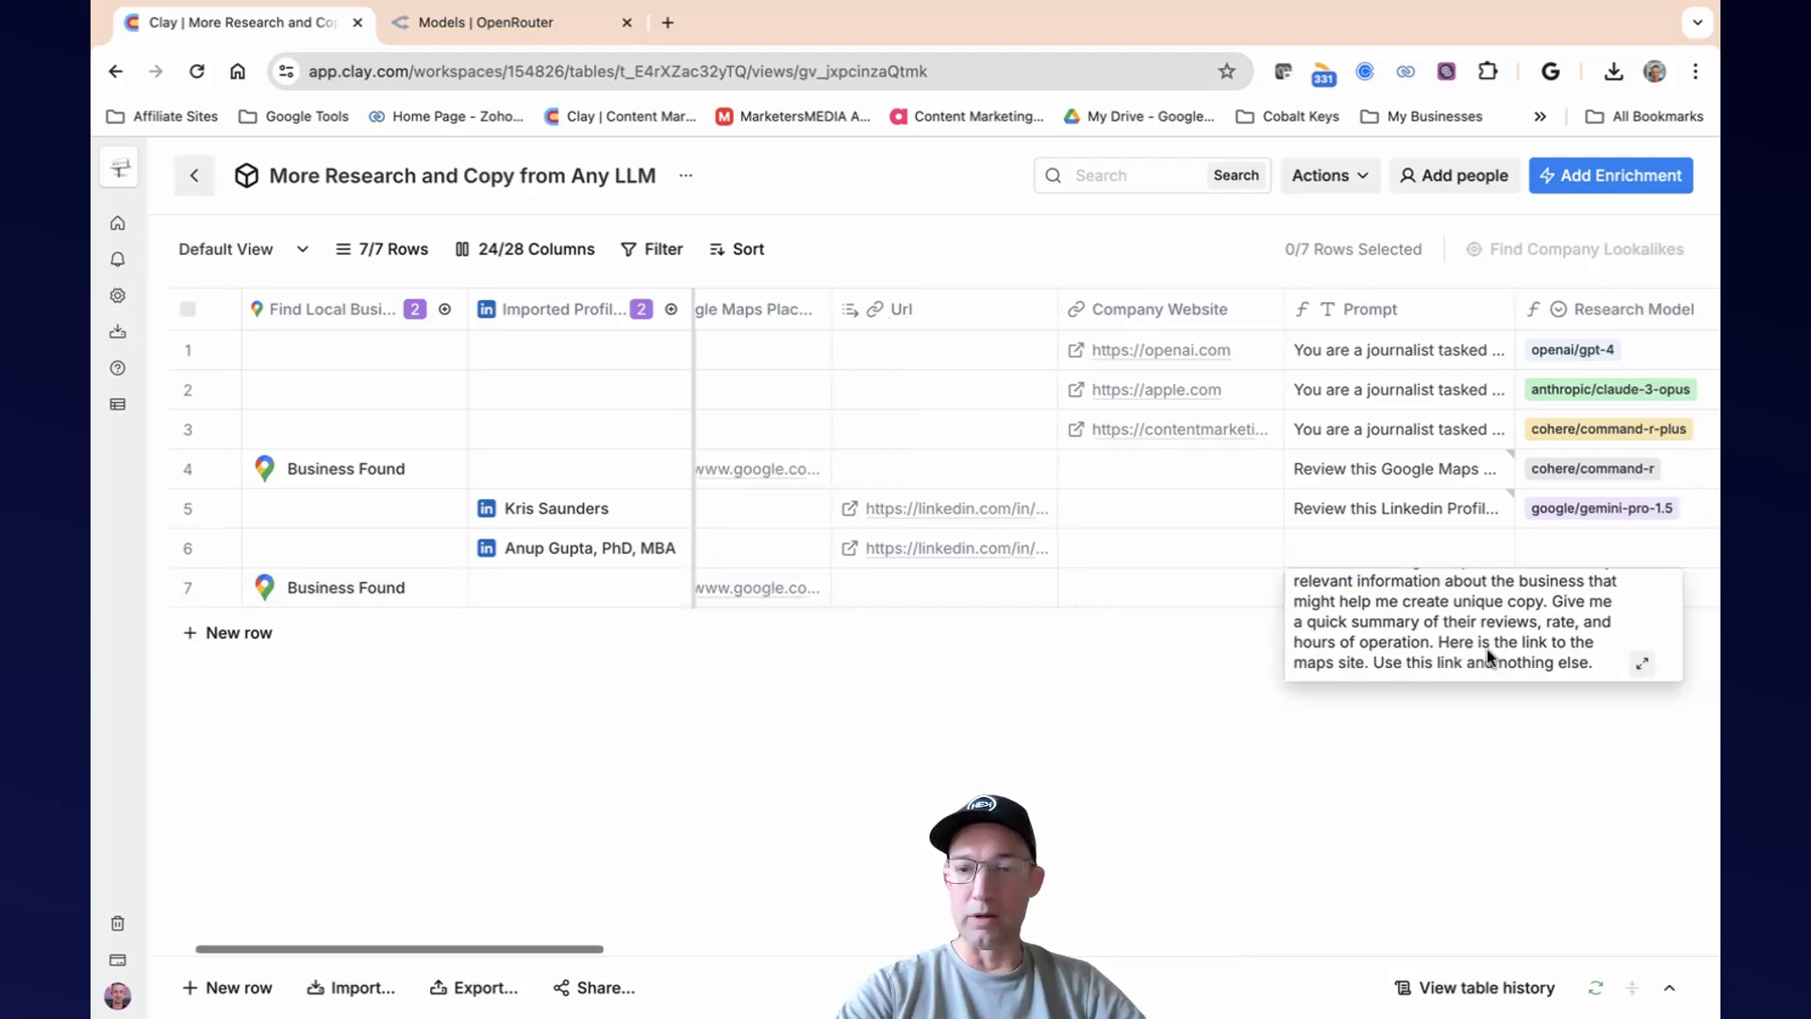
key("ctrl+a")
left_click(1601, 665)
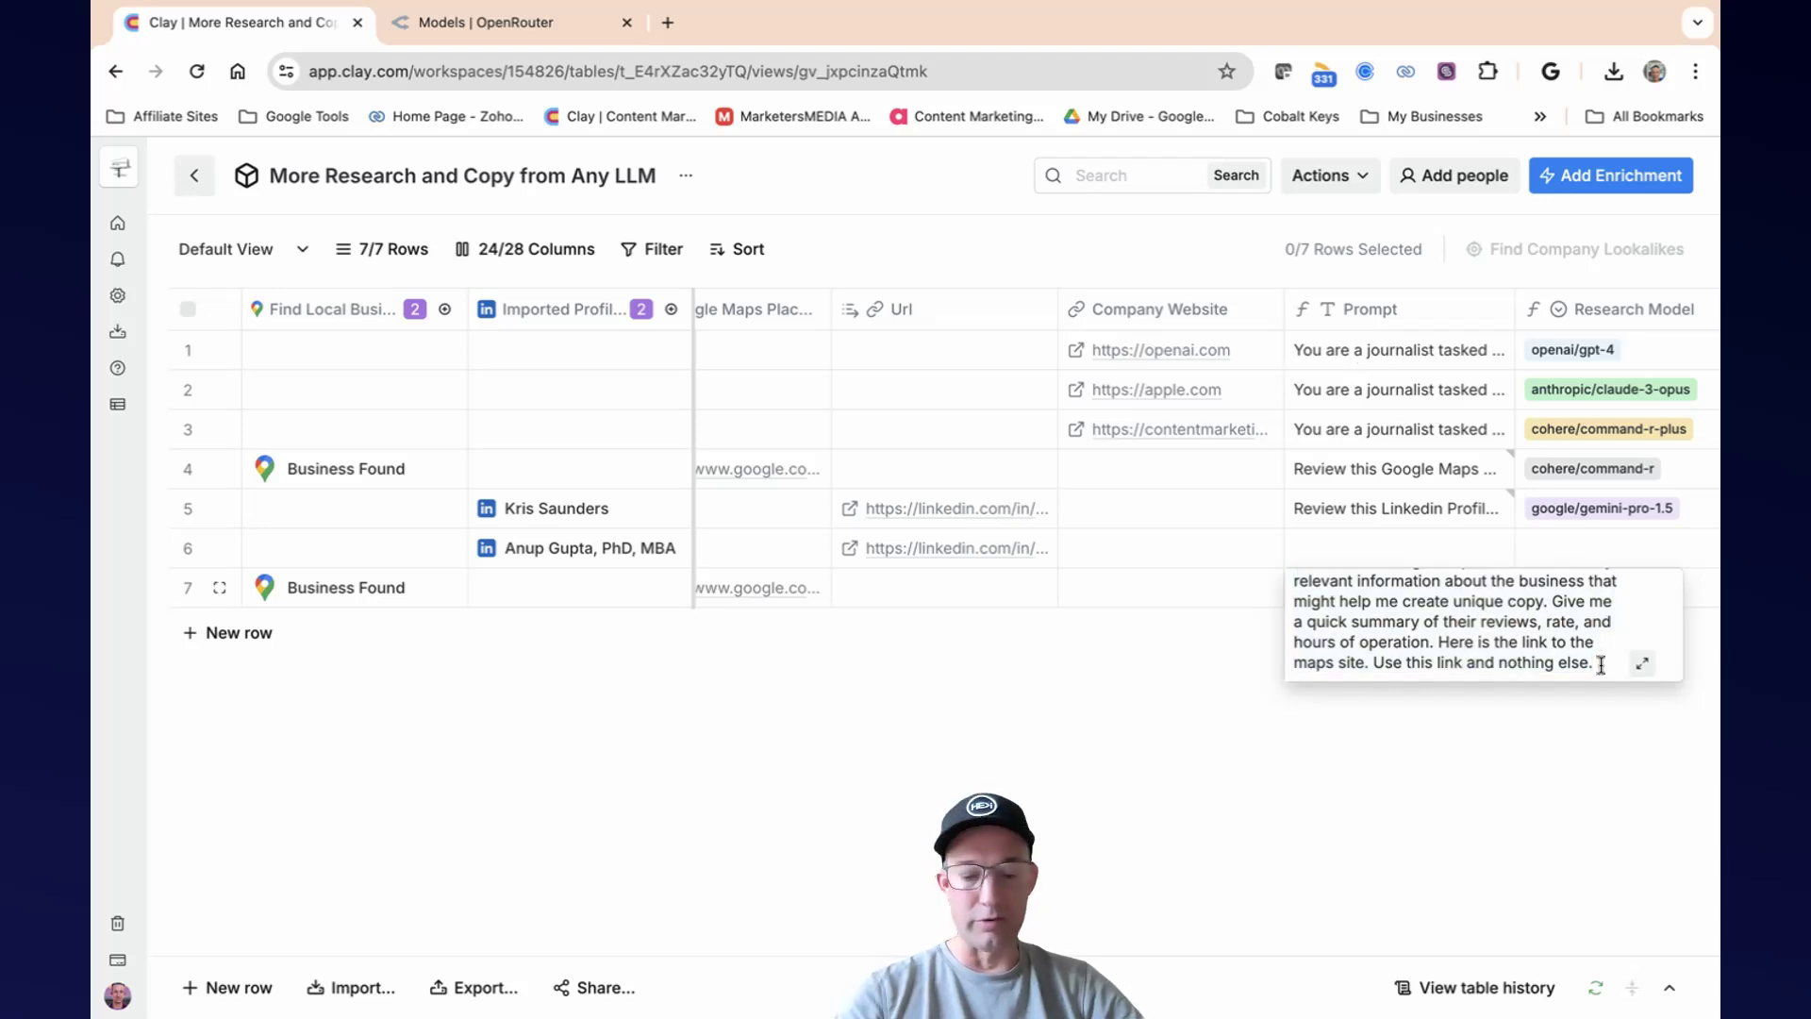
key("ctrl+v")
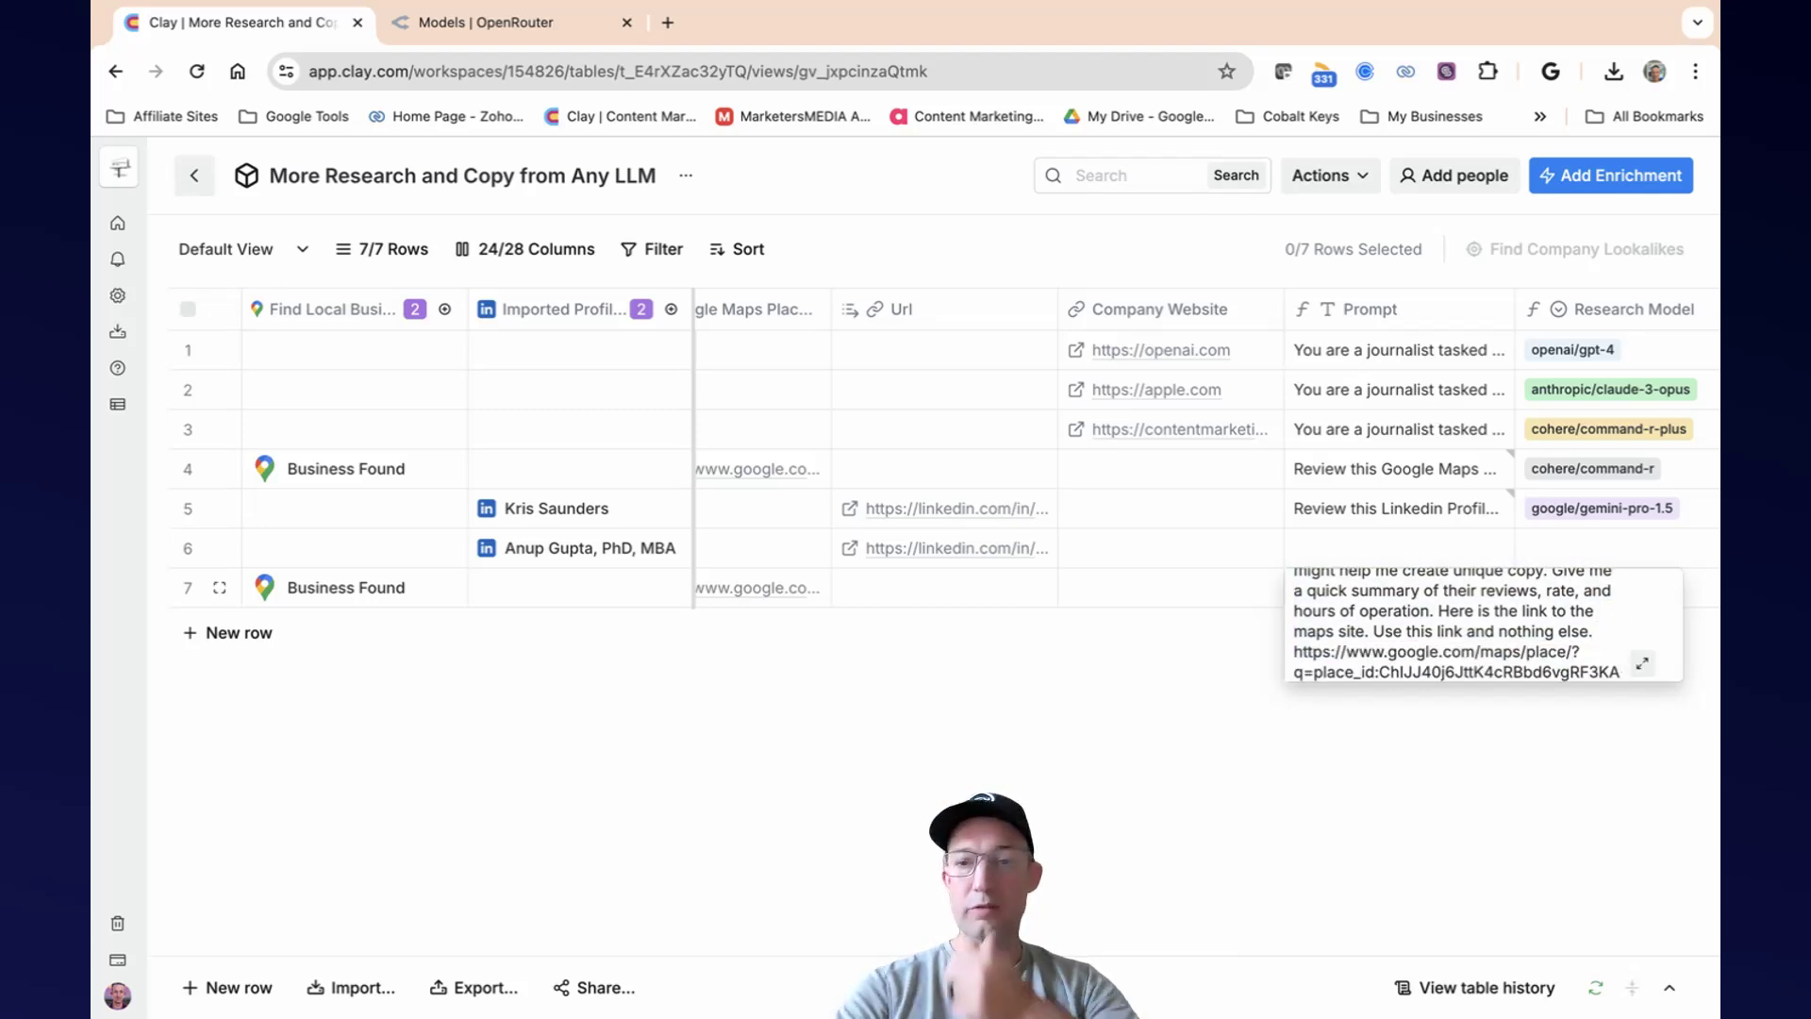
left_click(1264, 777)
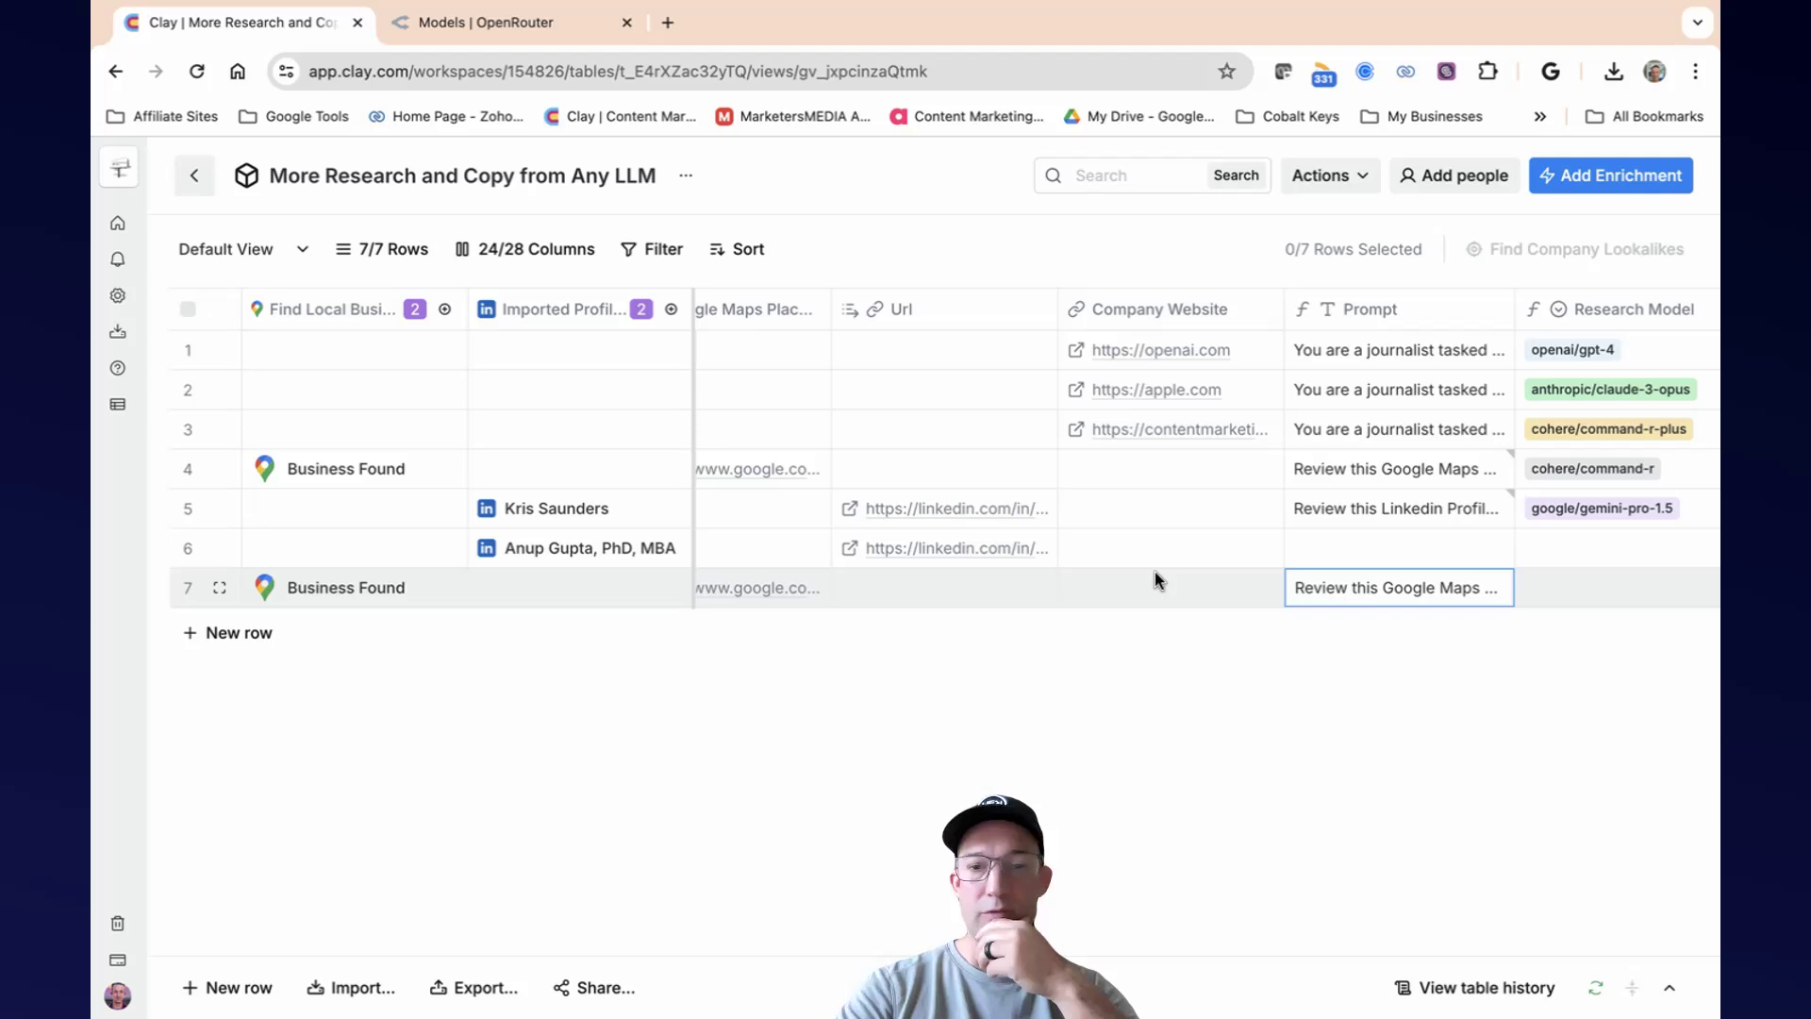
Copy row 5's LinkedIn profile prompt instructions, without the profile link, into row 6's Prompt cell.
scroll(1155, 571, "left", 2)
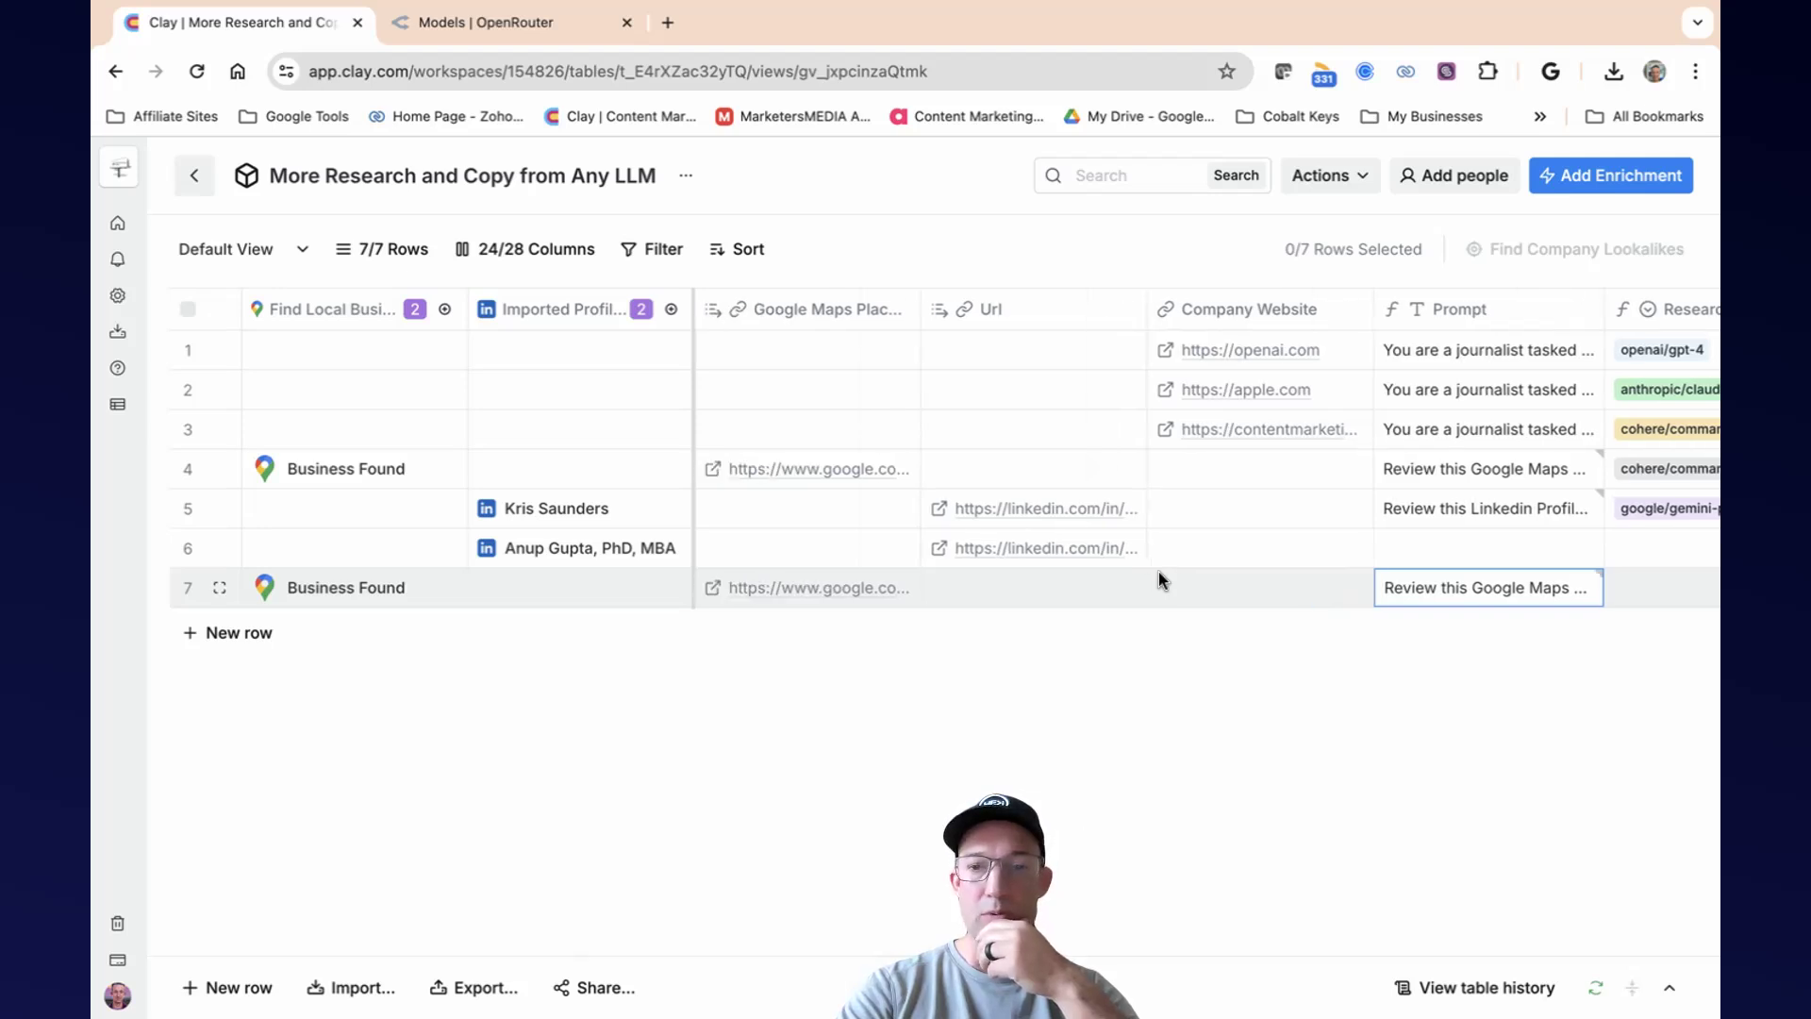
scroll(1159, 571, "right", 2)
left_click(1394, 504)
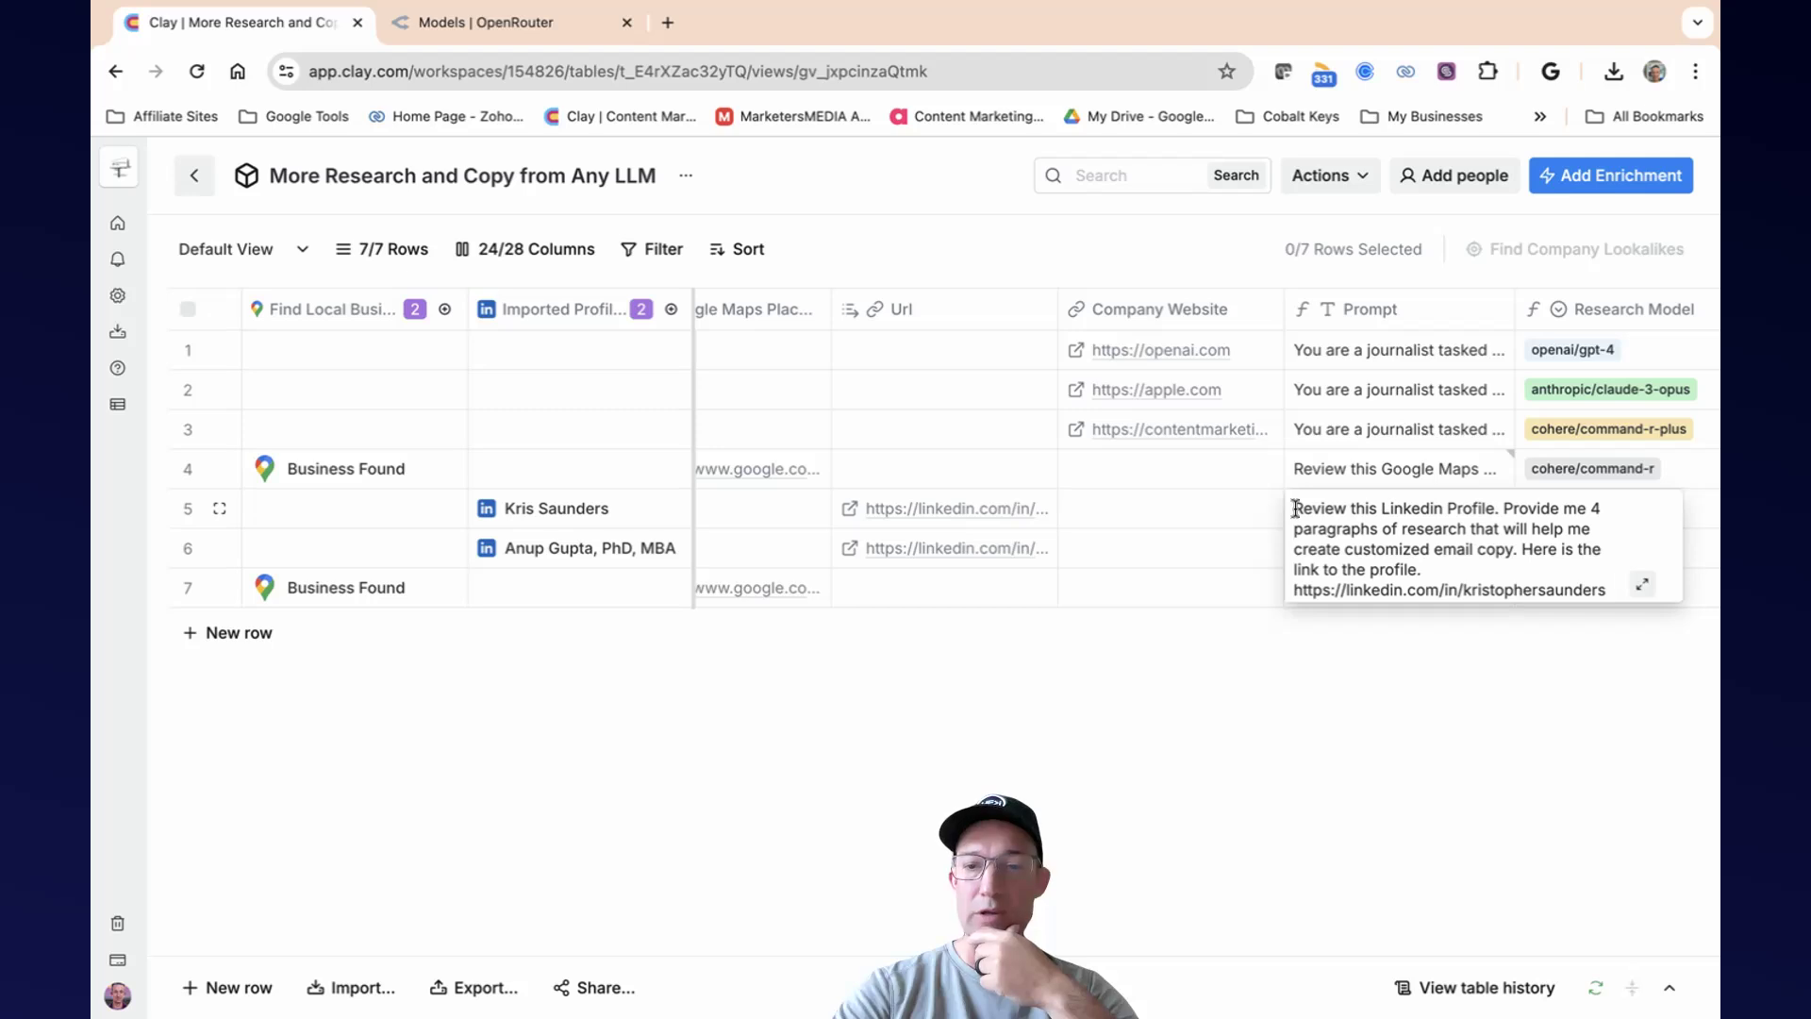
left_click_drag(1296, 509, 1493, 566)
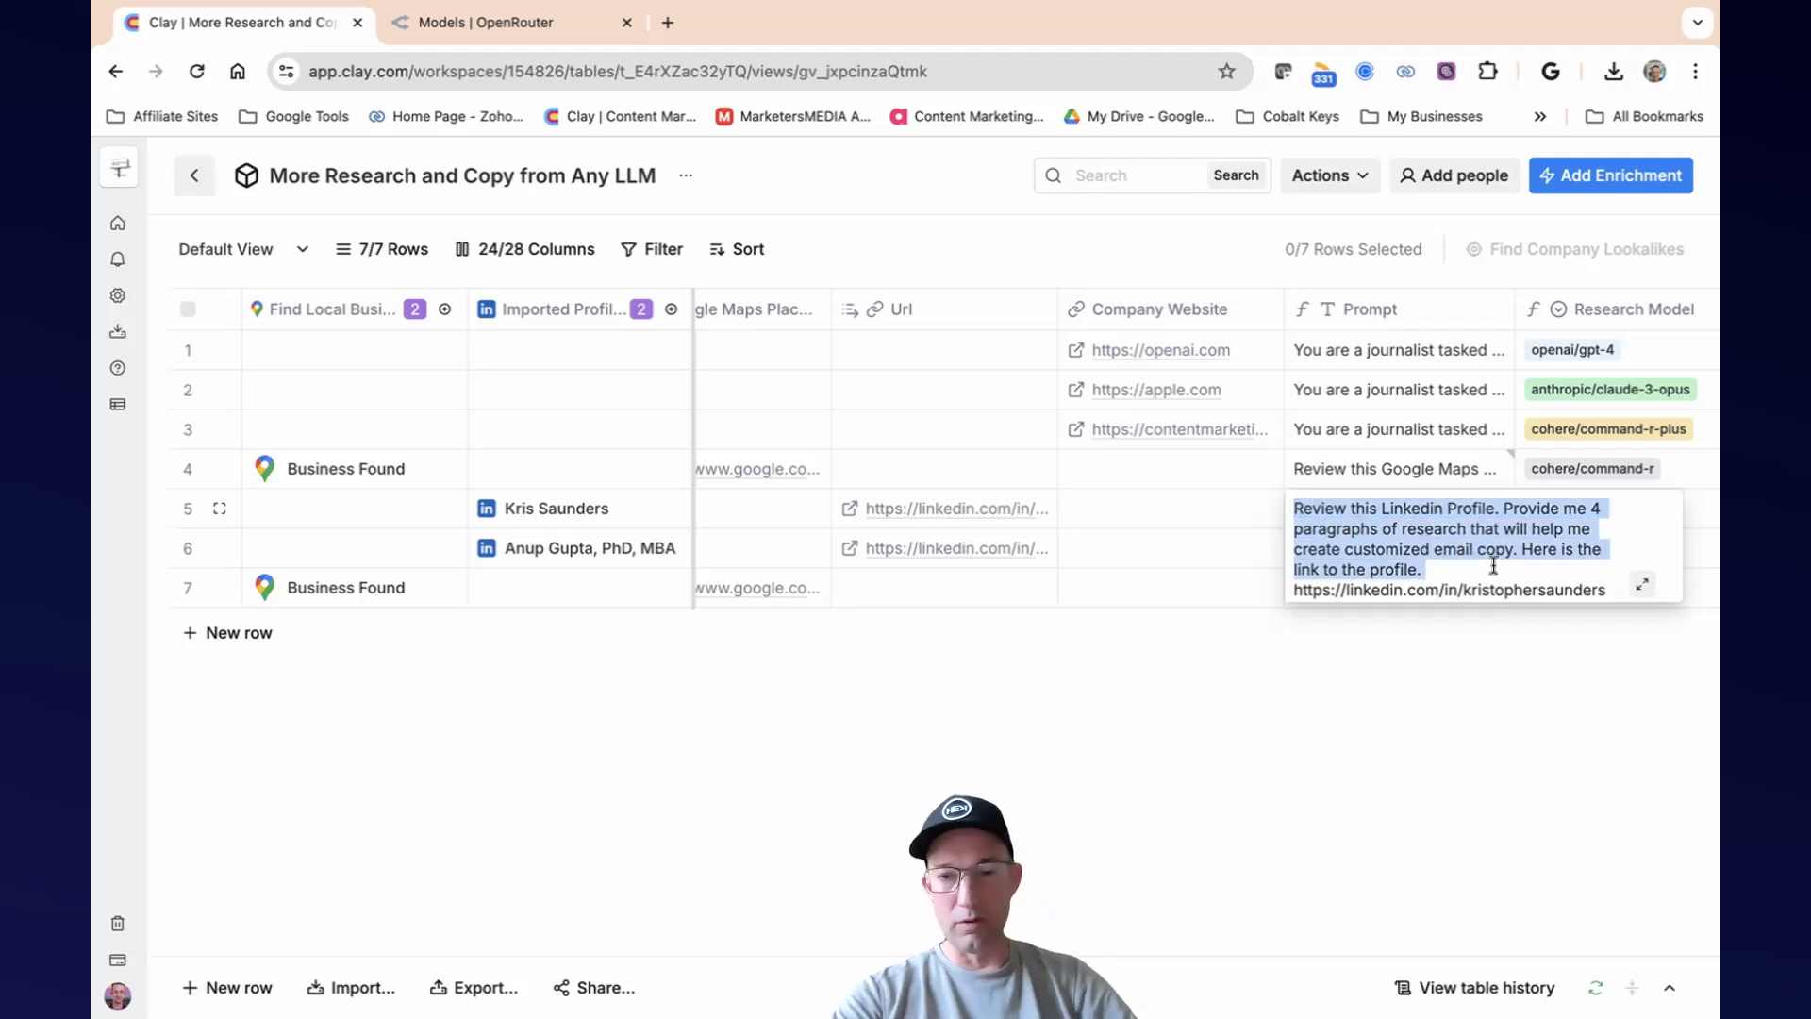
left_click(1390, 678)
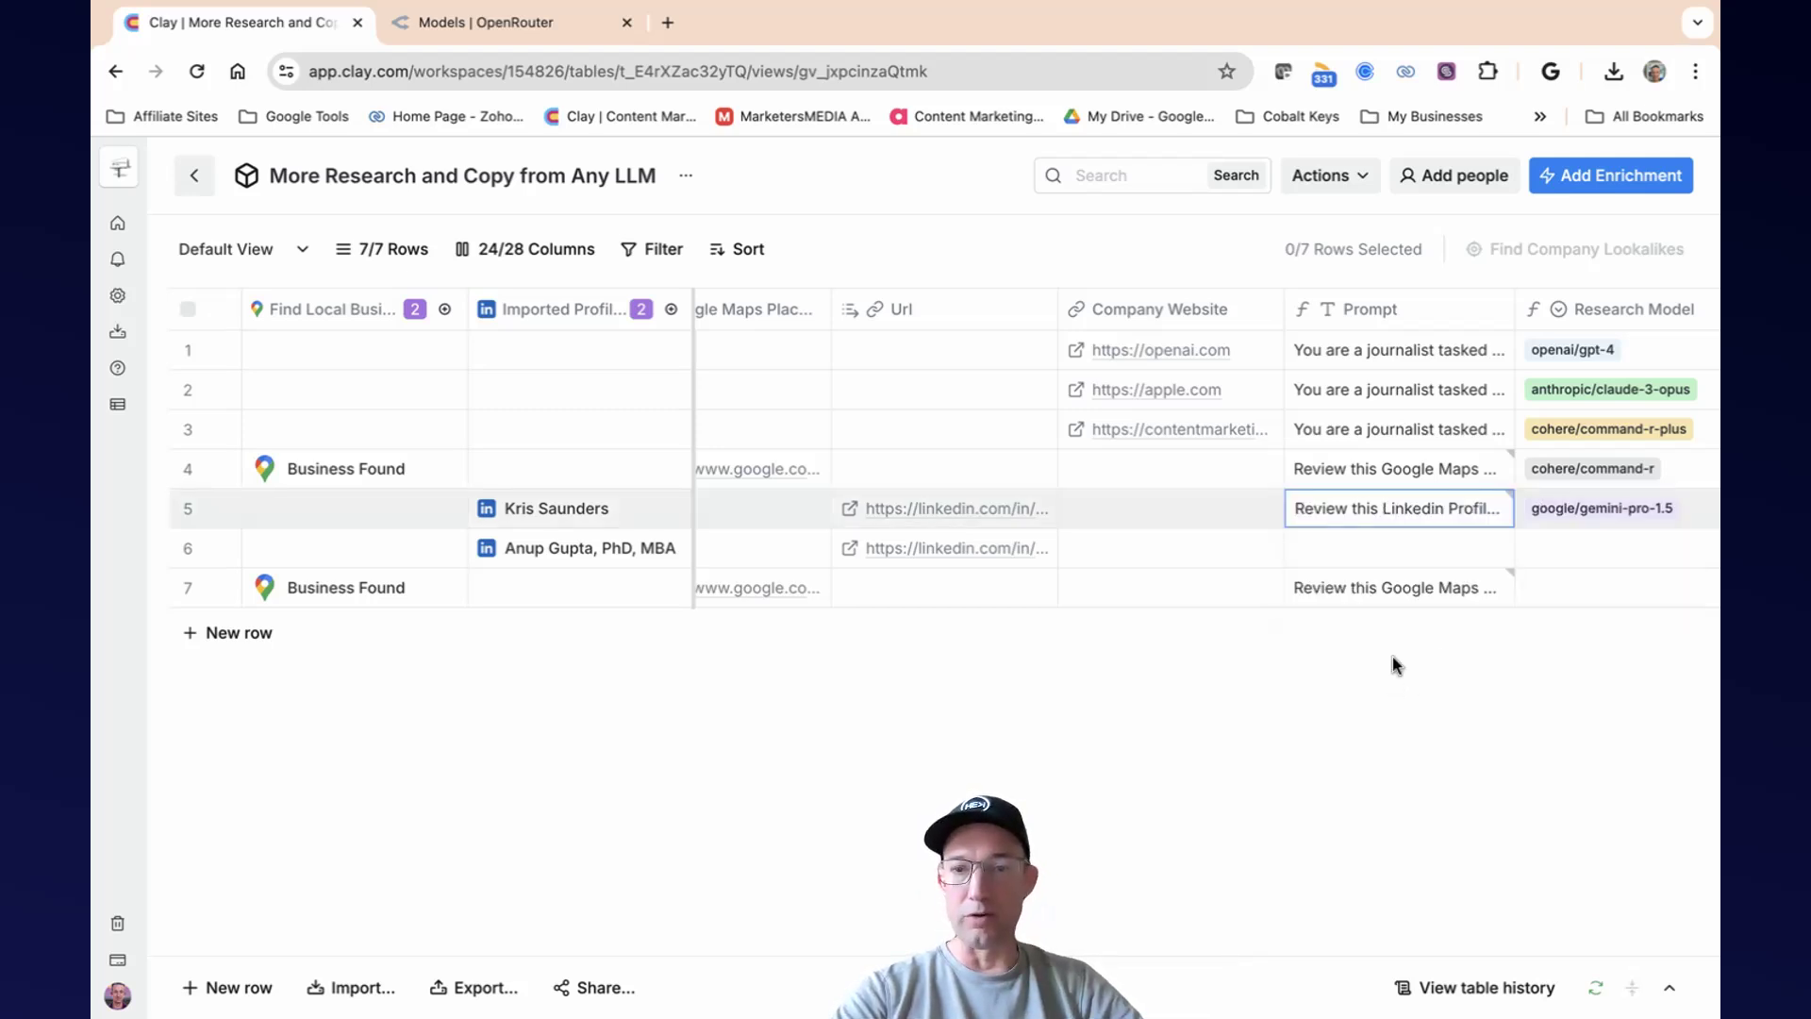
double_click(1379, 555)
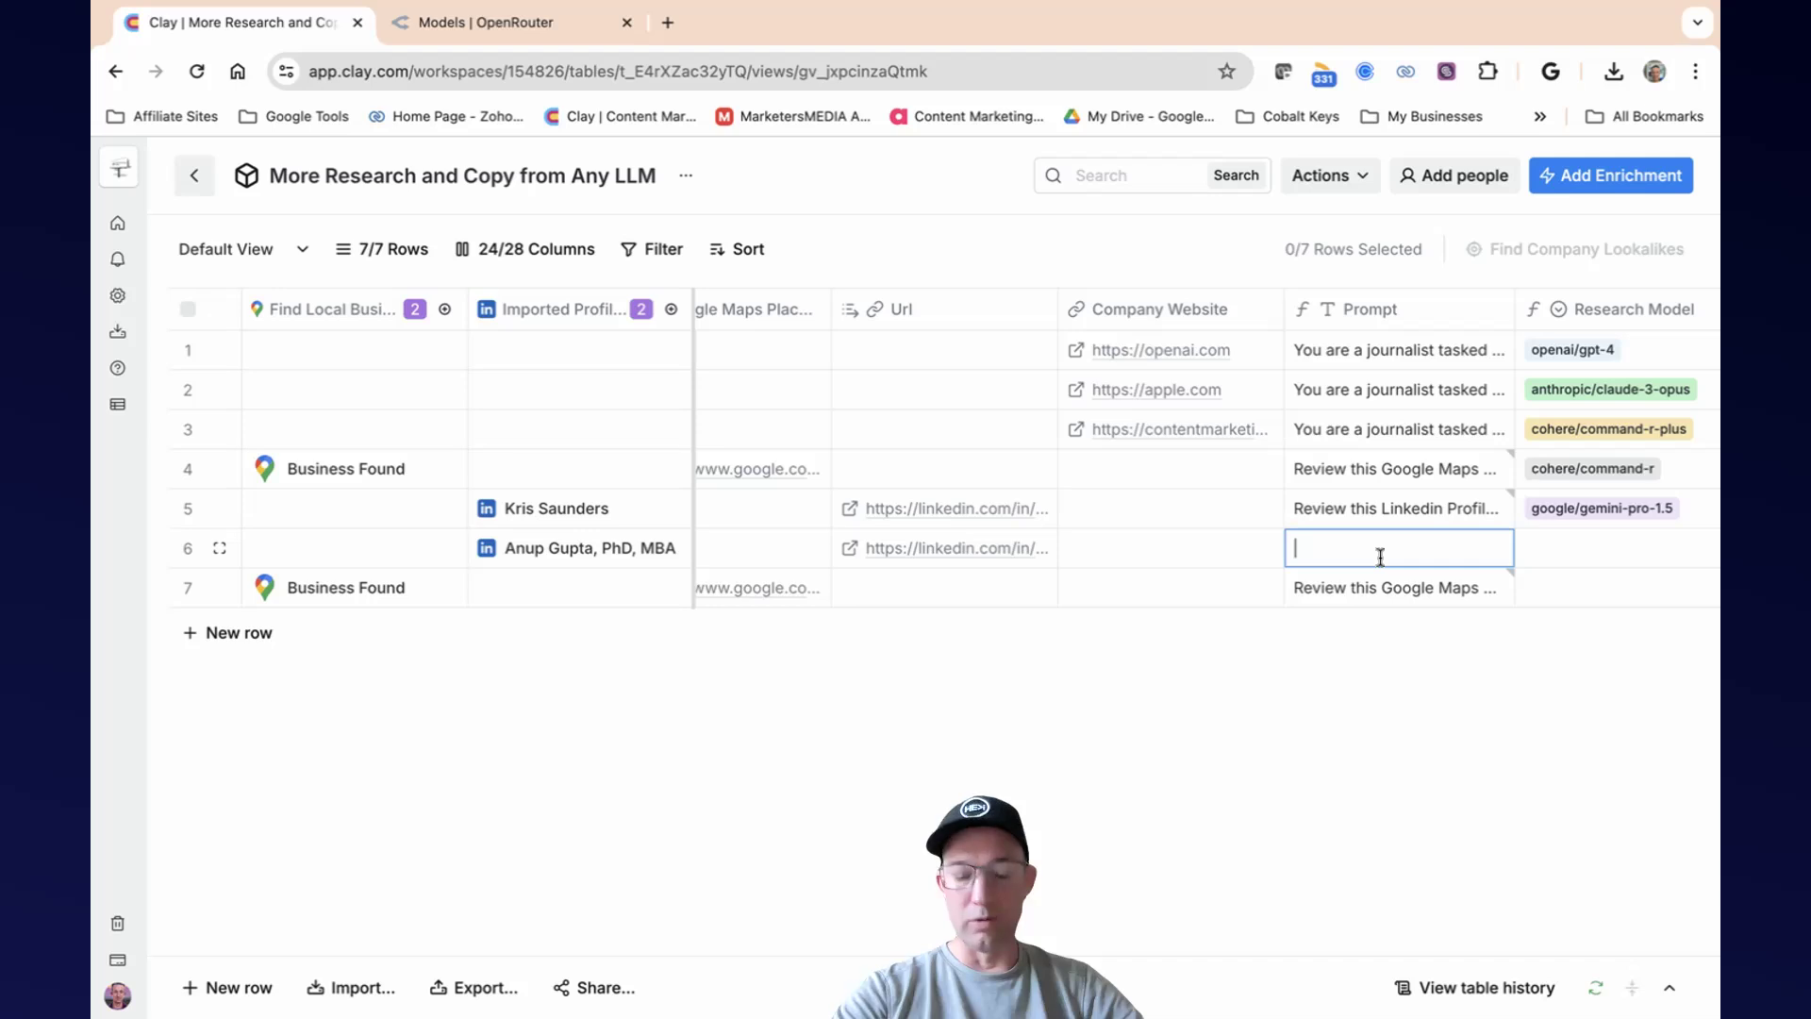
key("cmd+v")
left_click(1356, 703)
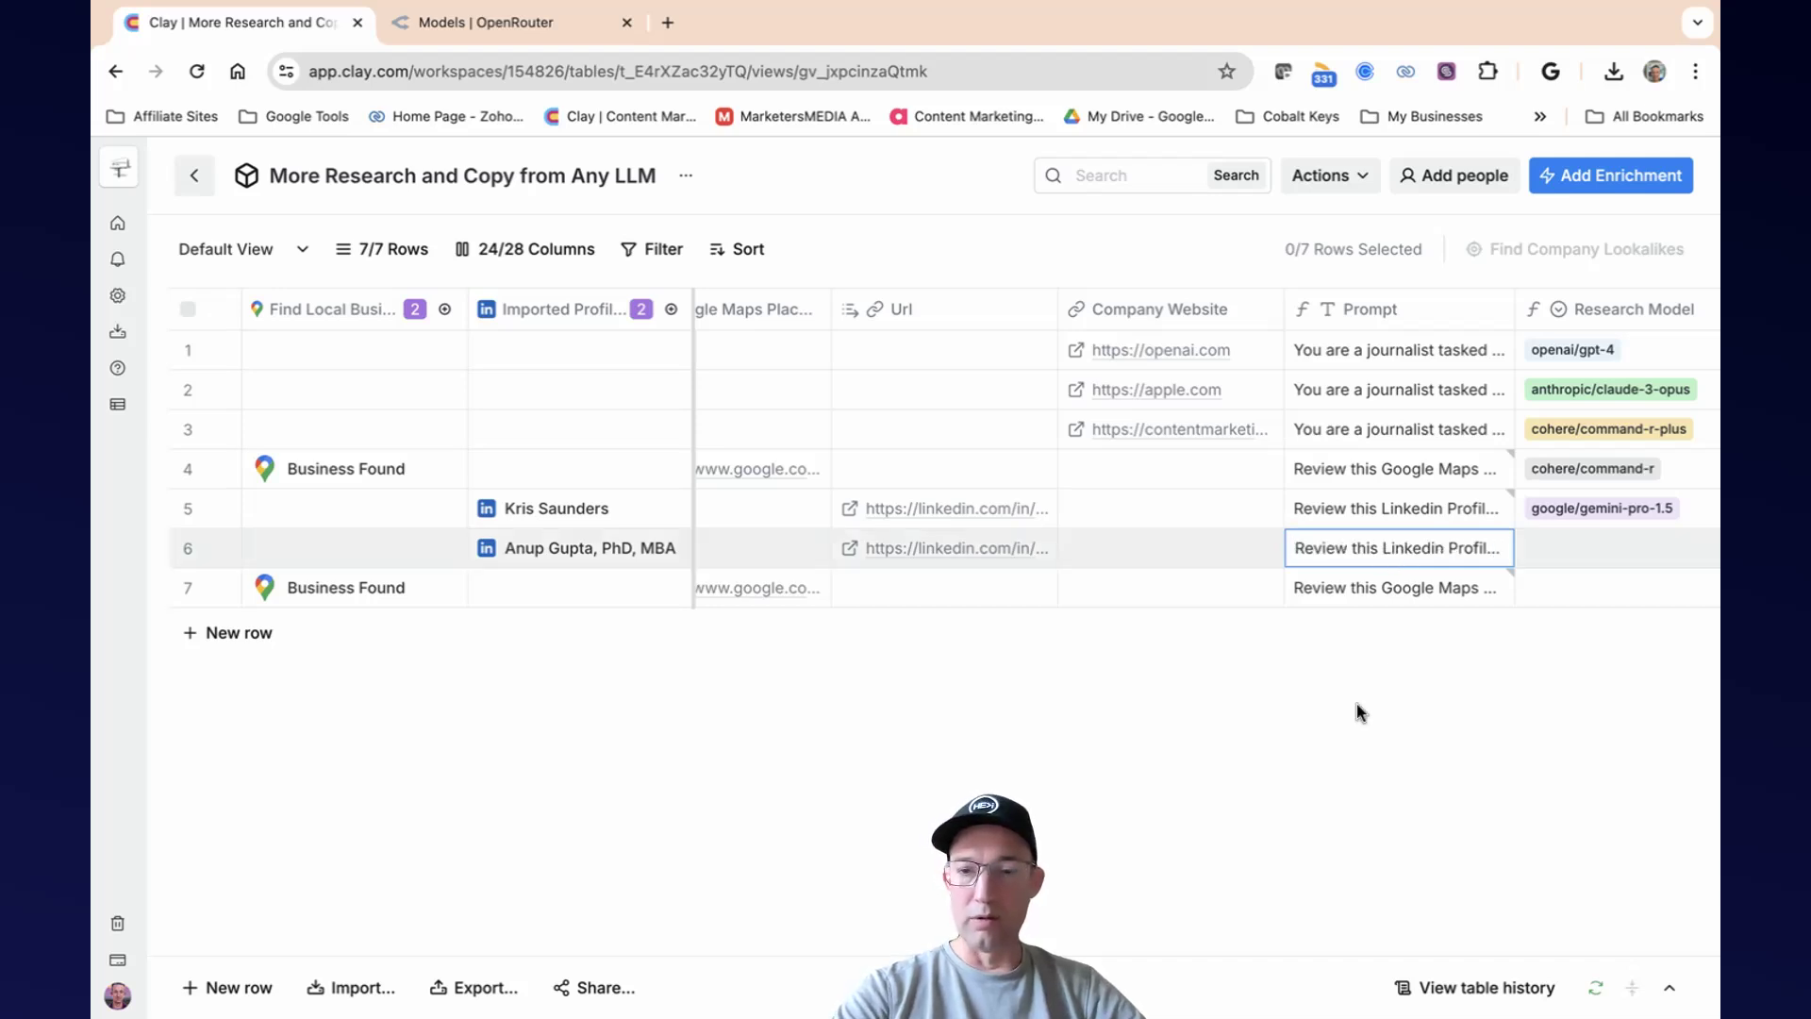
Copy row 6's LinkedIn profile link from the Url column and append it to the end of that row's prompt.
left_click(1372, 558)
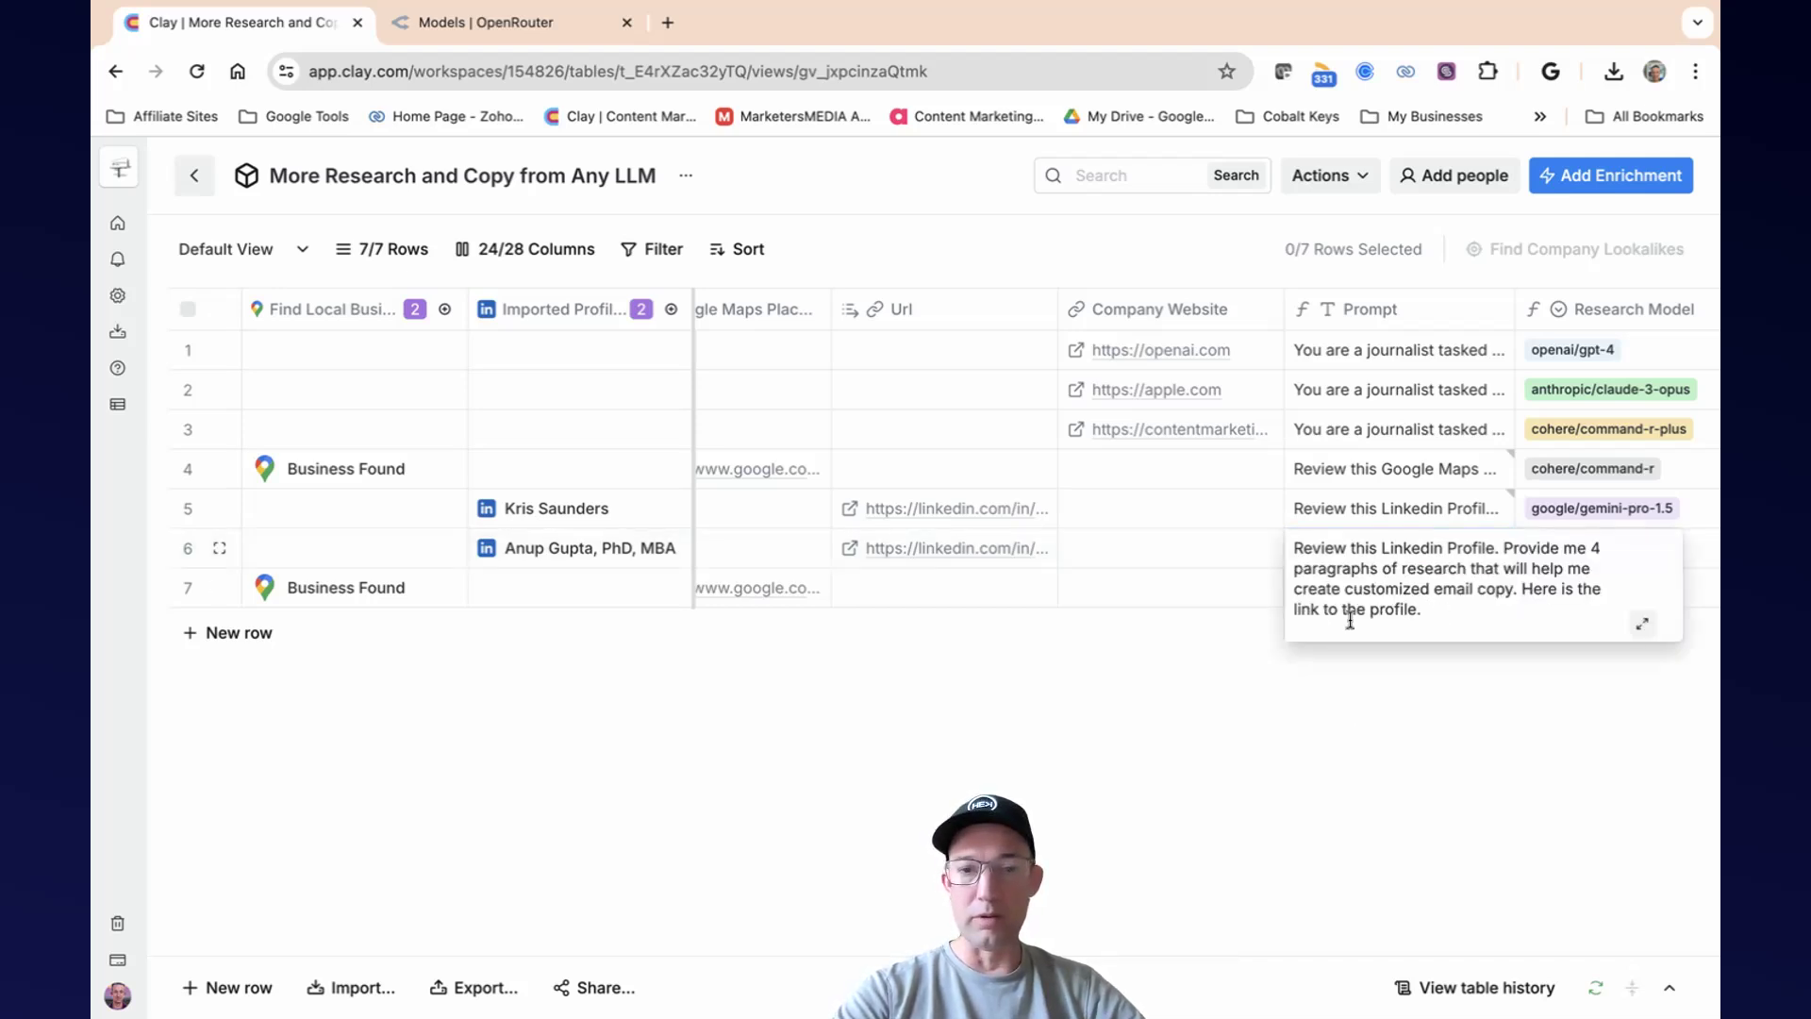
left_click(911, 555)
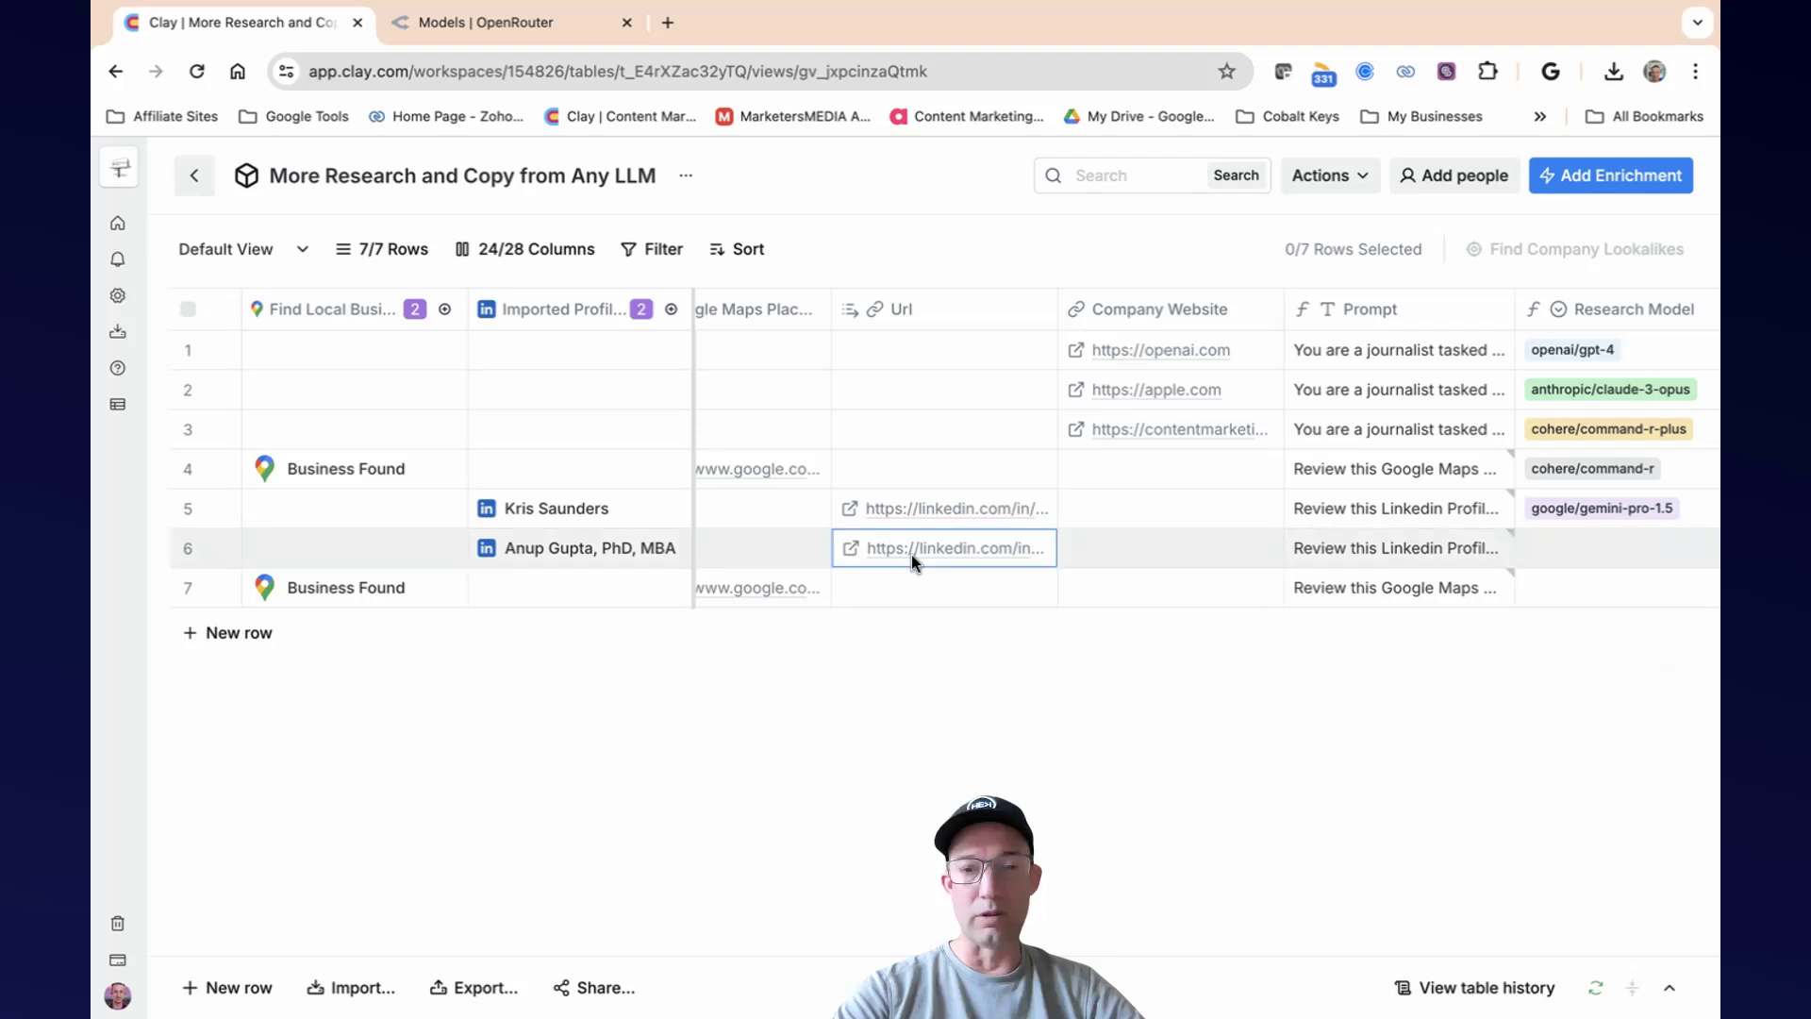
left_click(1009, 553)
left_click_drag(1115, 552, 1154, 554)
key("super+c")
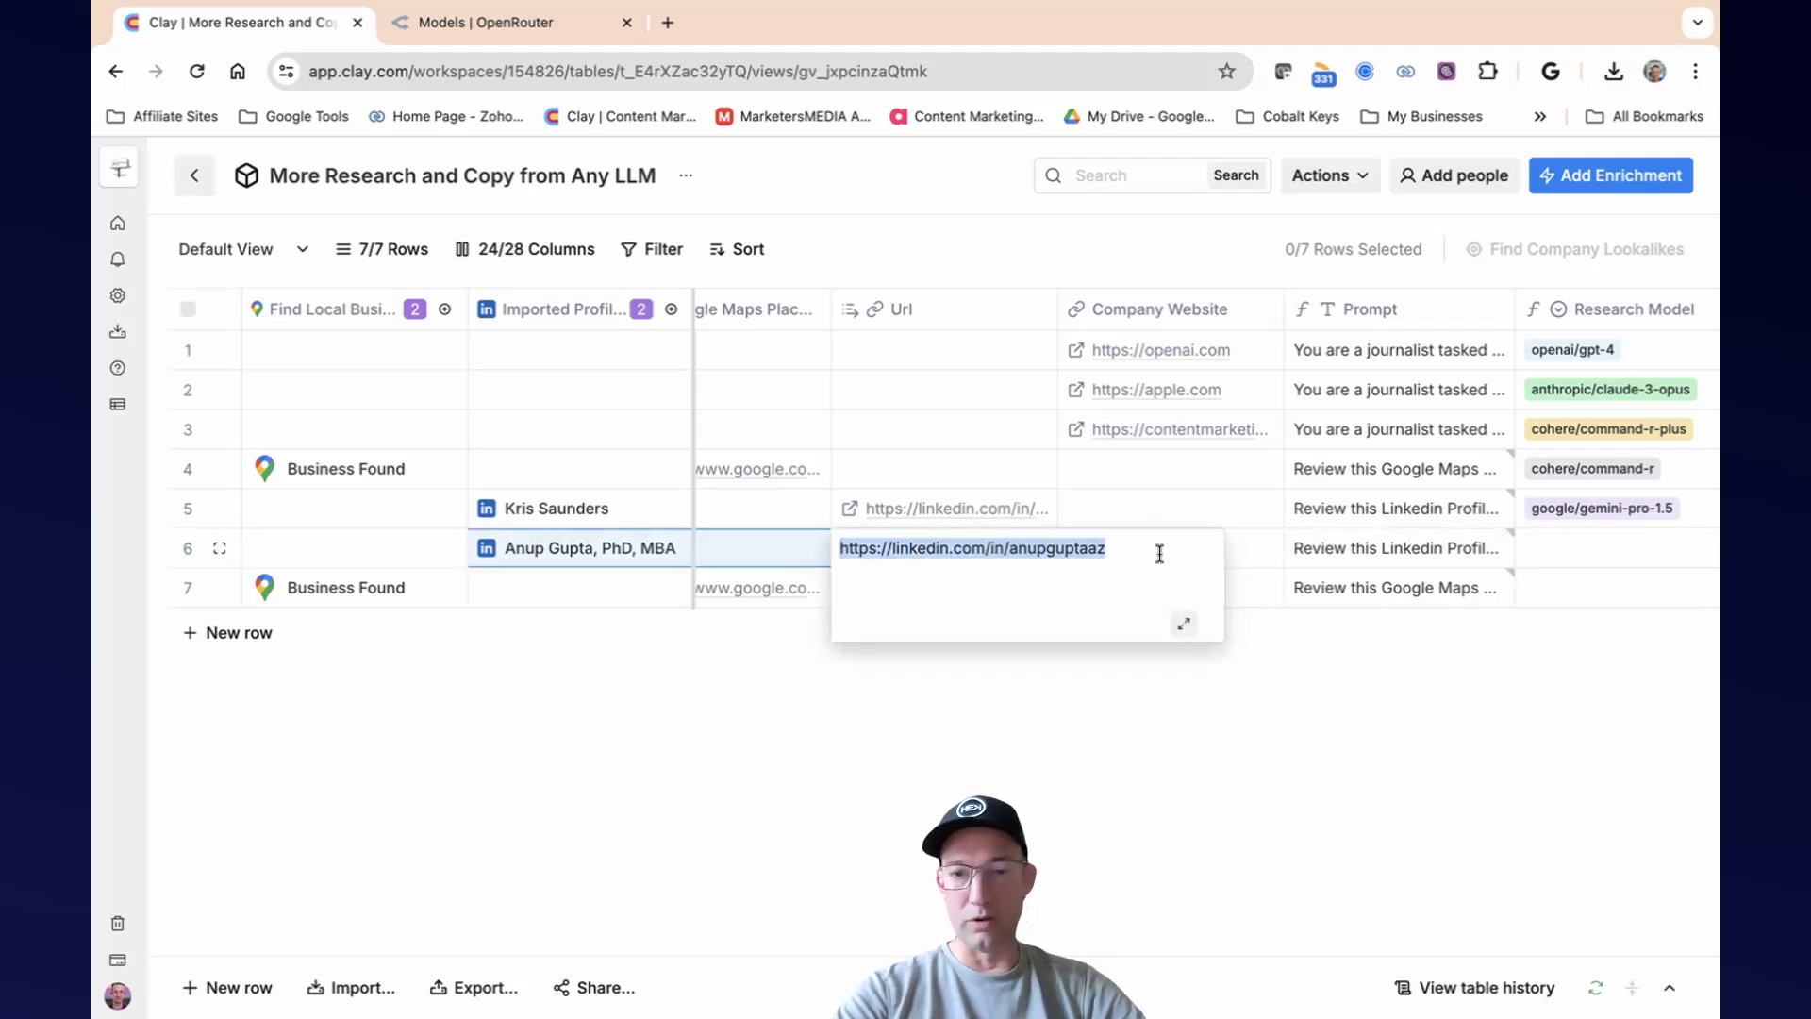
left_click(1532, 660)
left_click(1427, 551)
left_click(1426, 551)
triple_click(1443, 609)
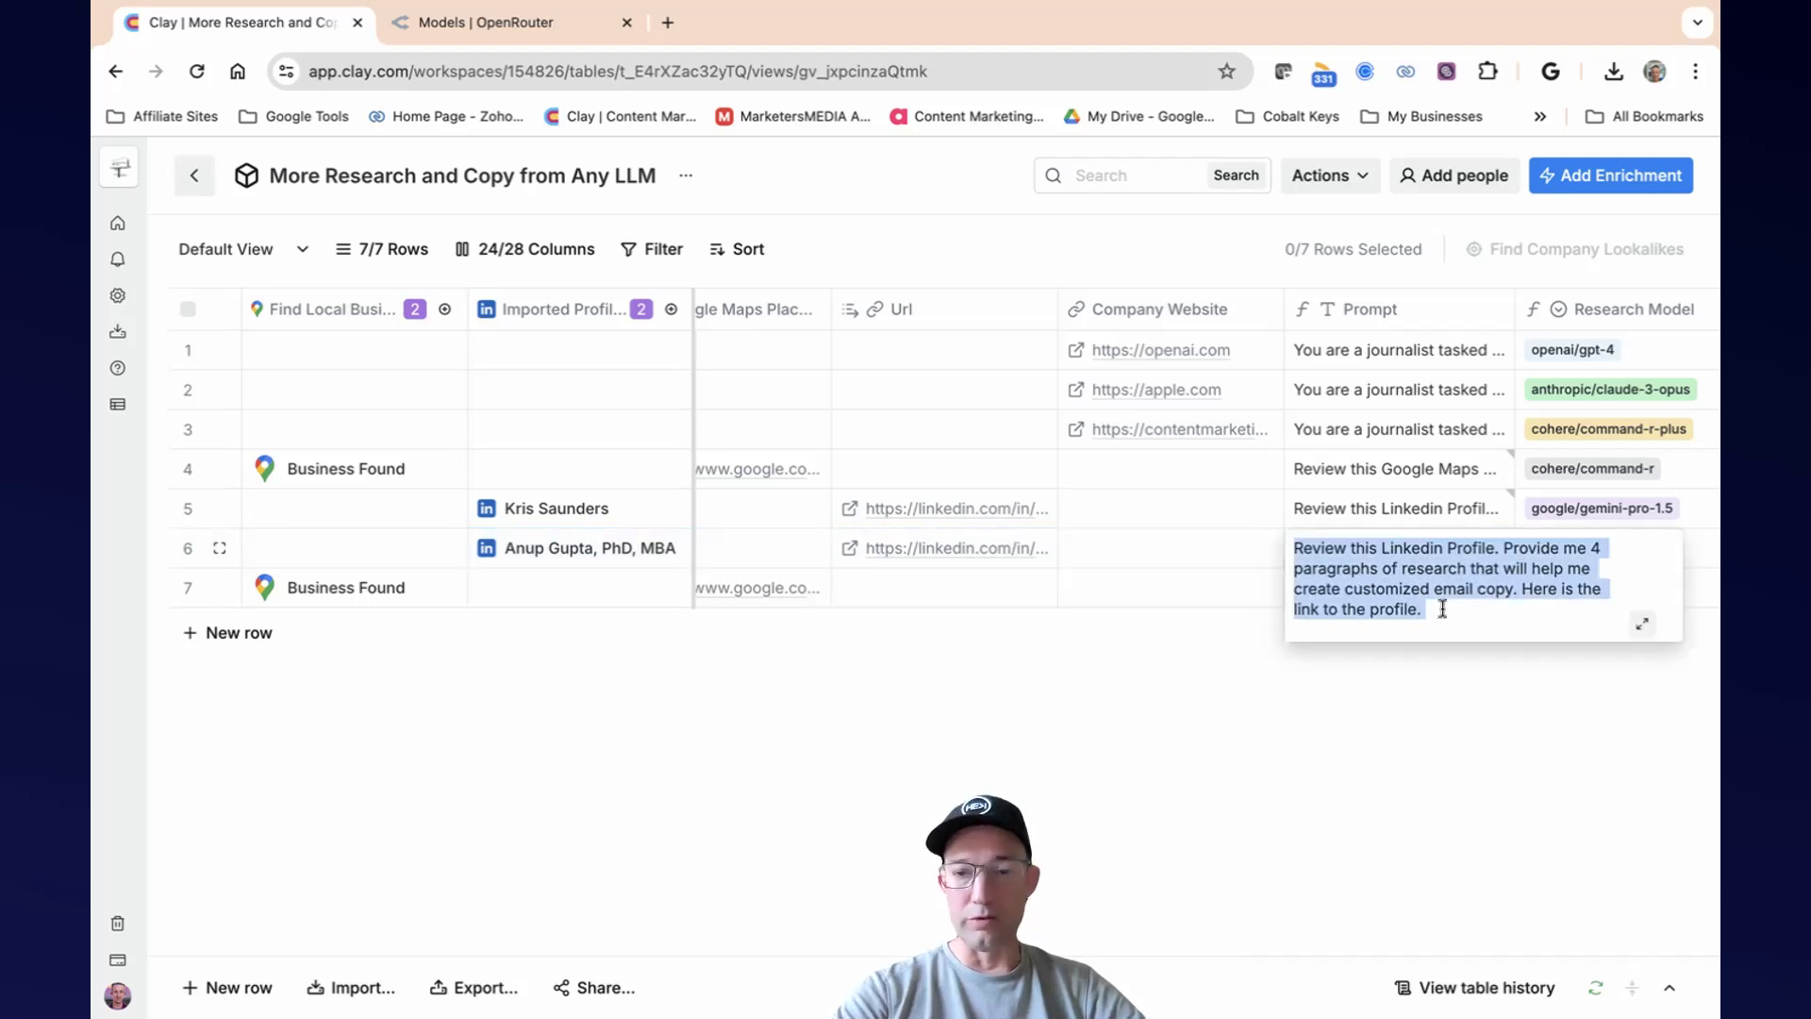
left_click(1442, 608)
key("super+v")
key("Escape")
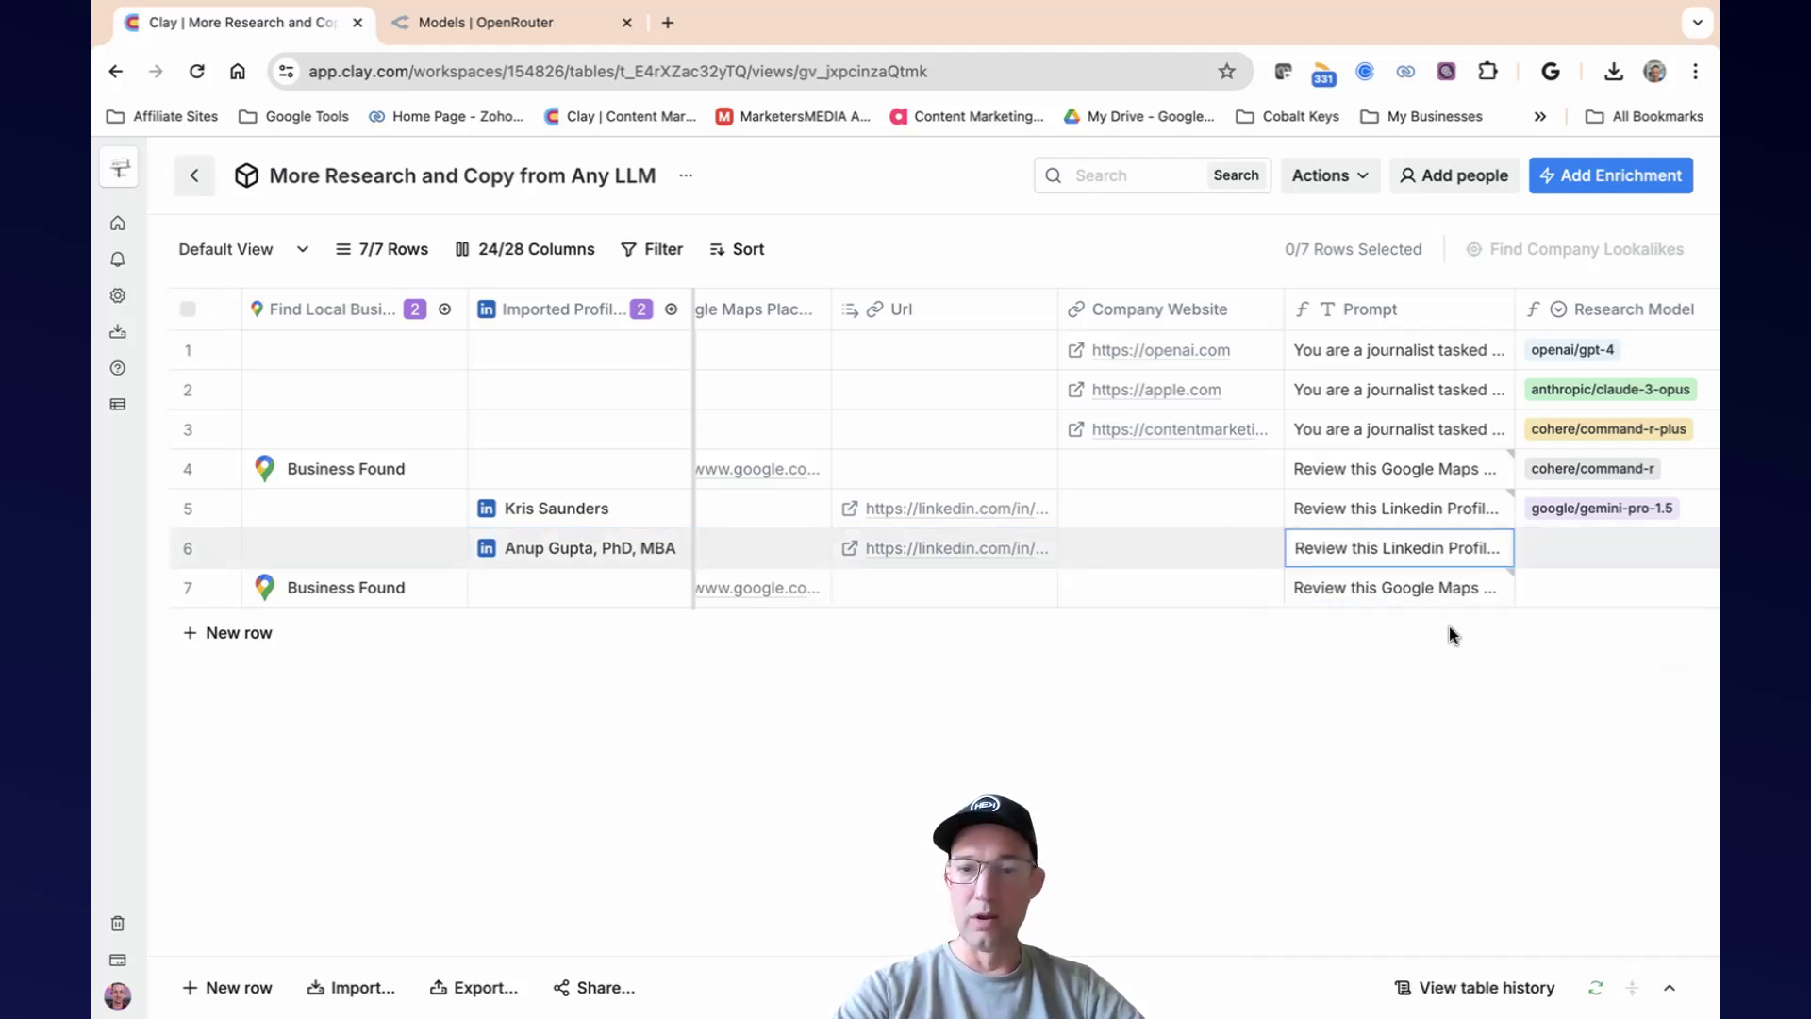
Set the Research Model to cohere/command-r for row 6 and cohere/command-r-plus for row 7.
scroll(1411, 572, "right", 5)
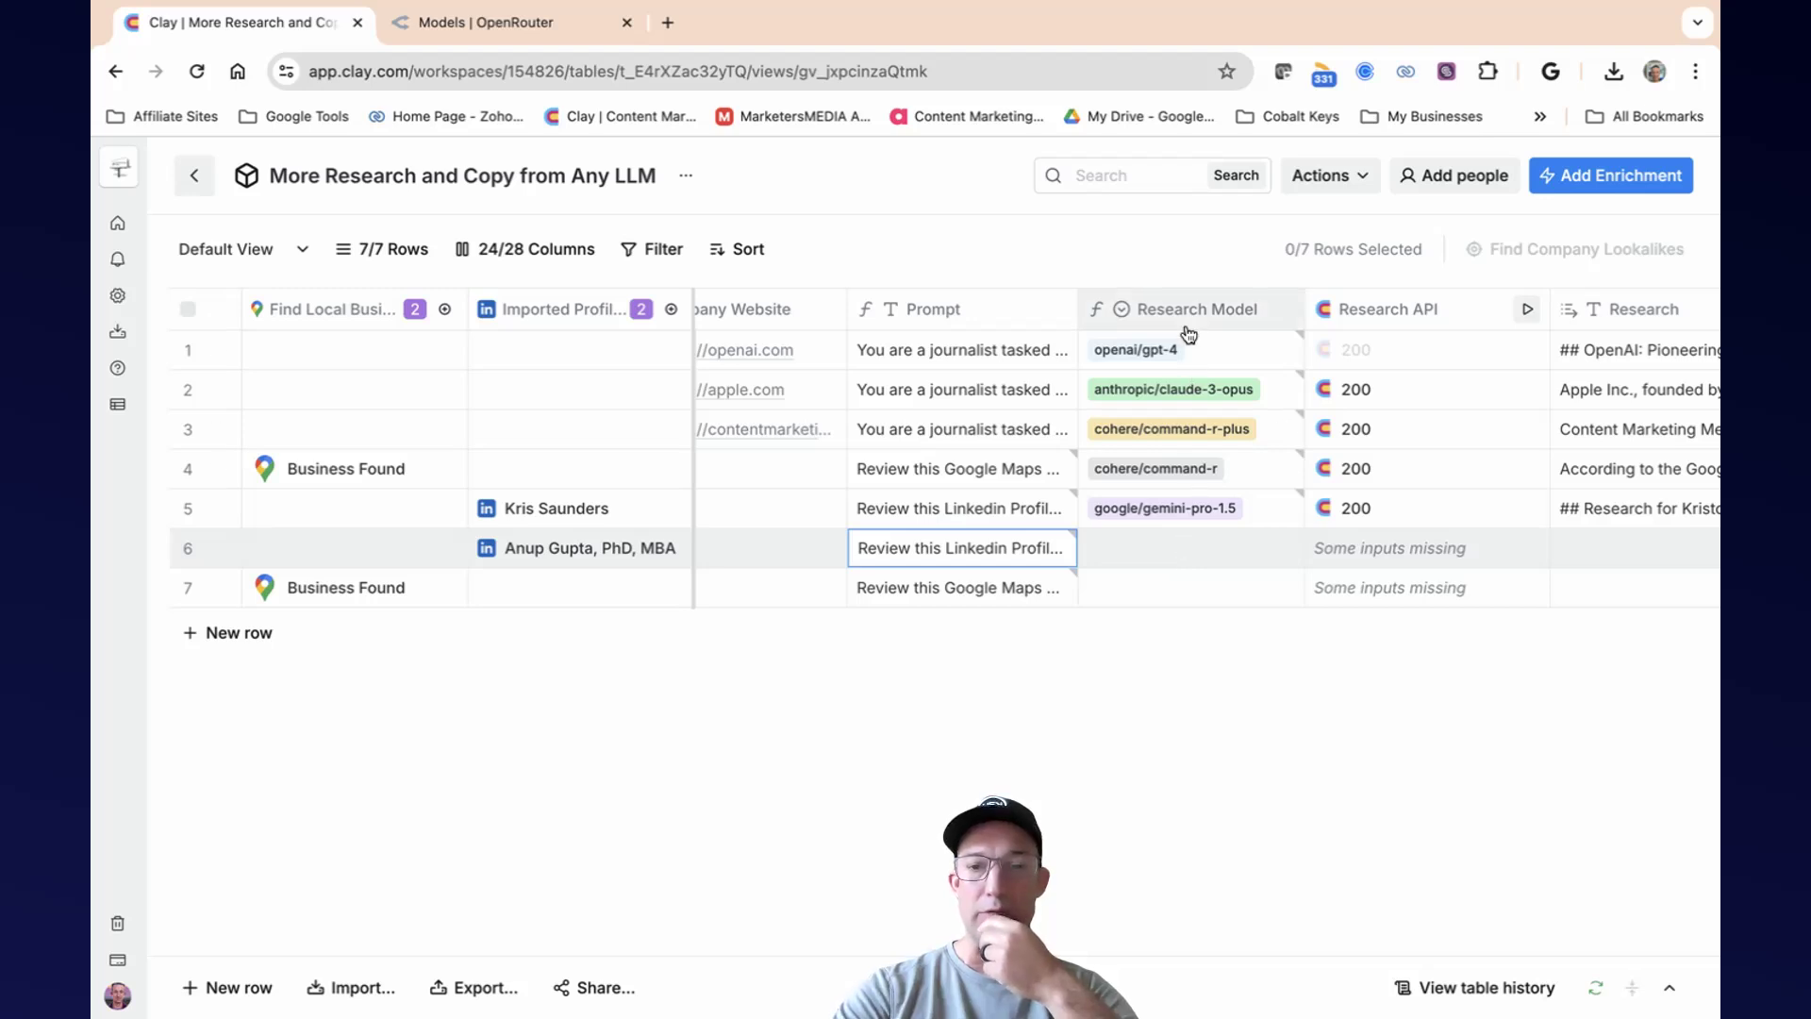
double_click(1180, 542)
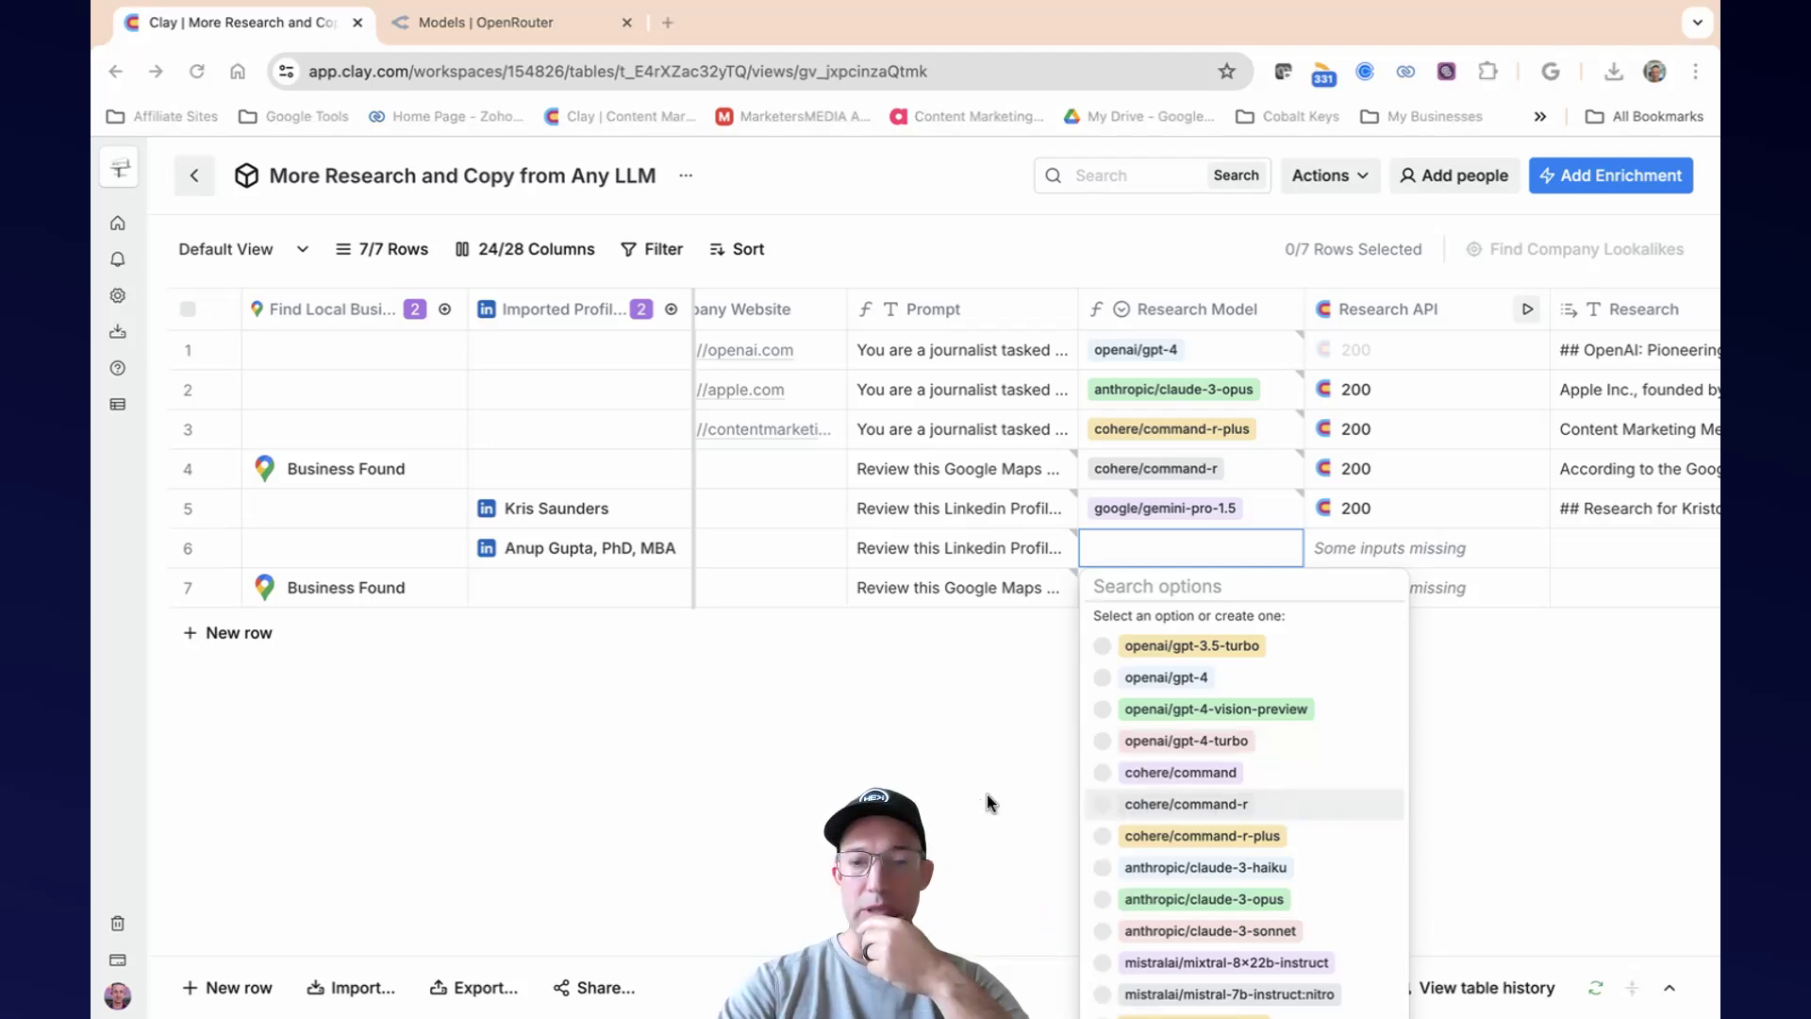
left_click(1103, 807)
left_click(1164, 581)
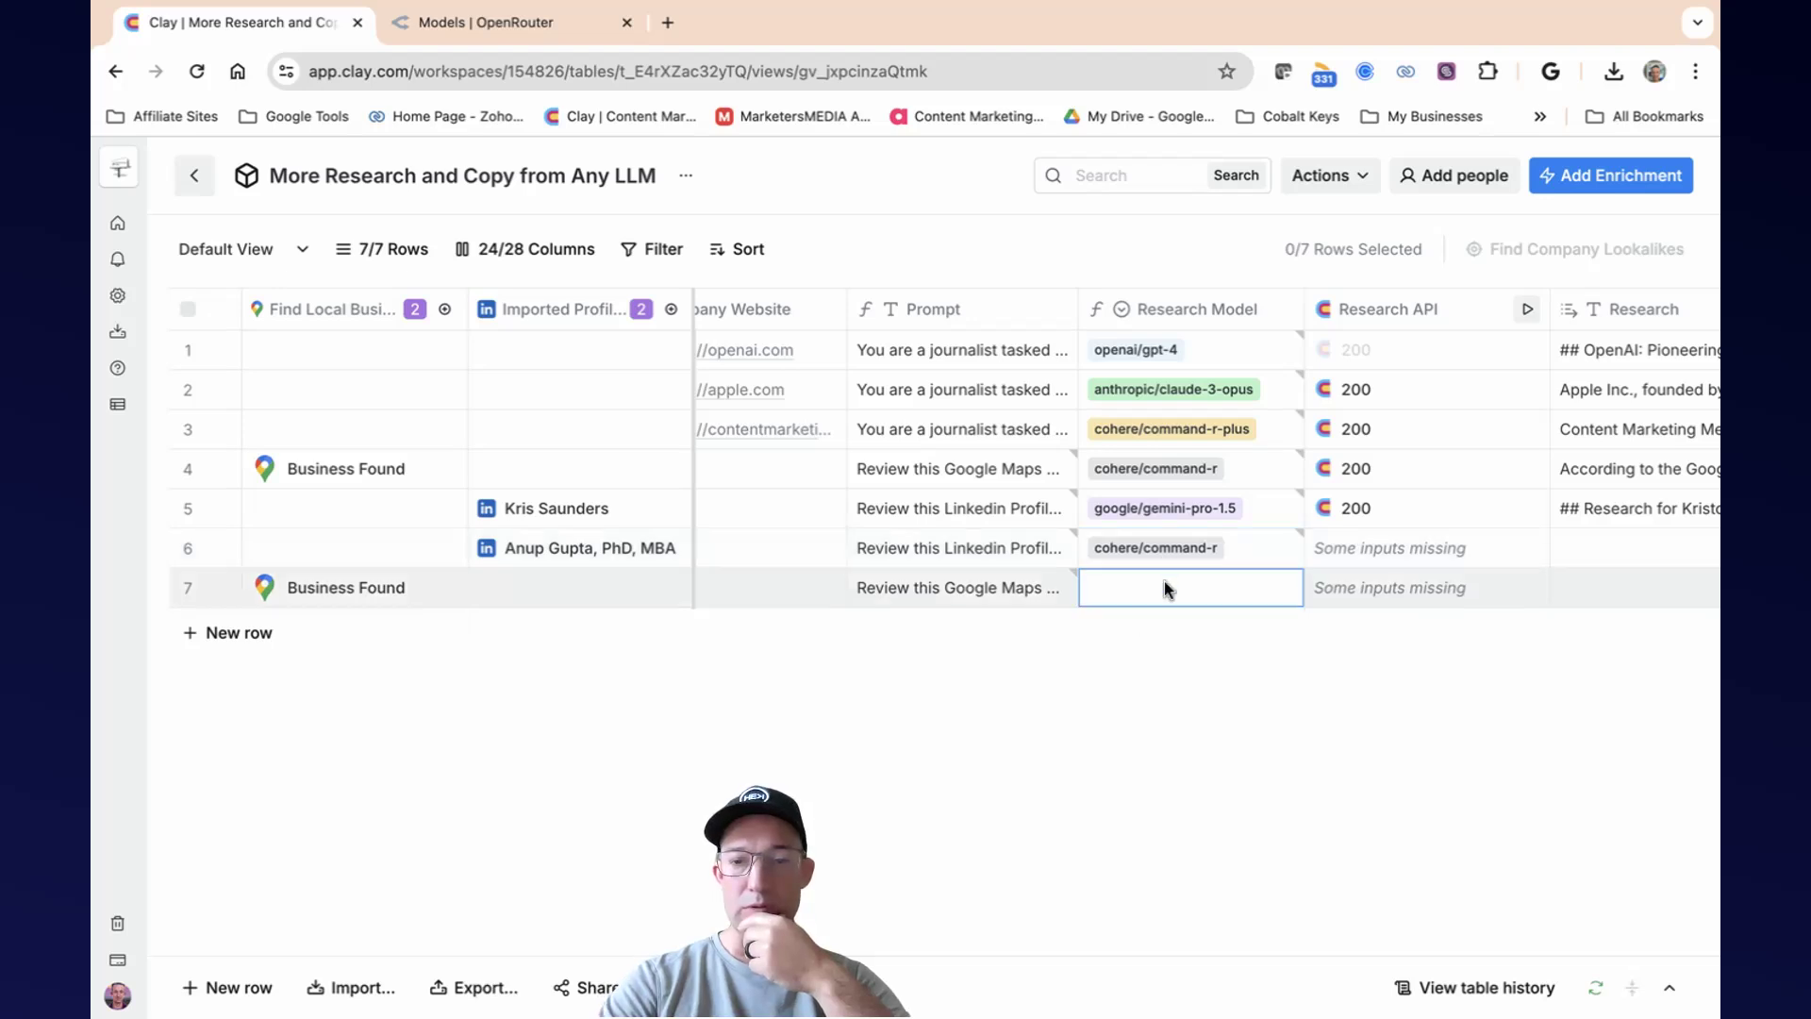
left_click(1164, 582)
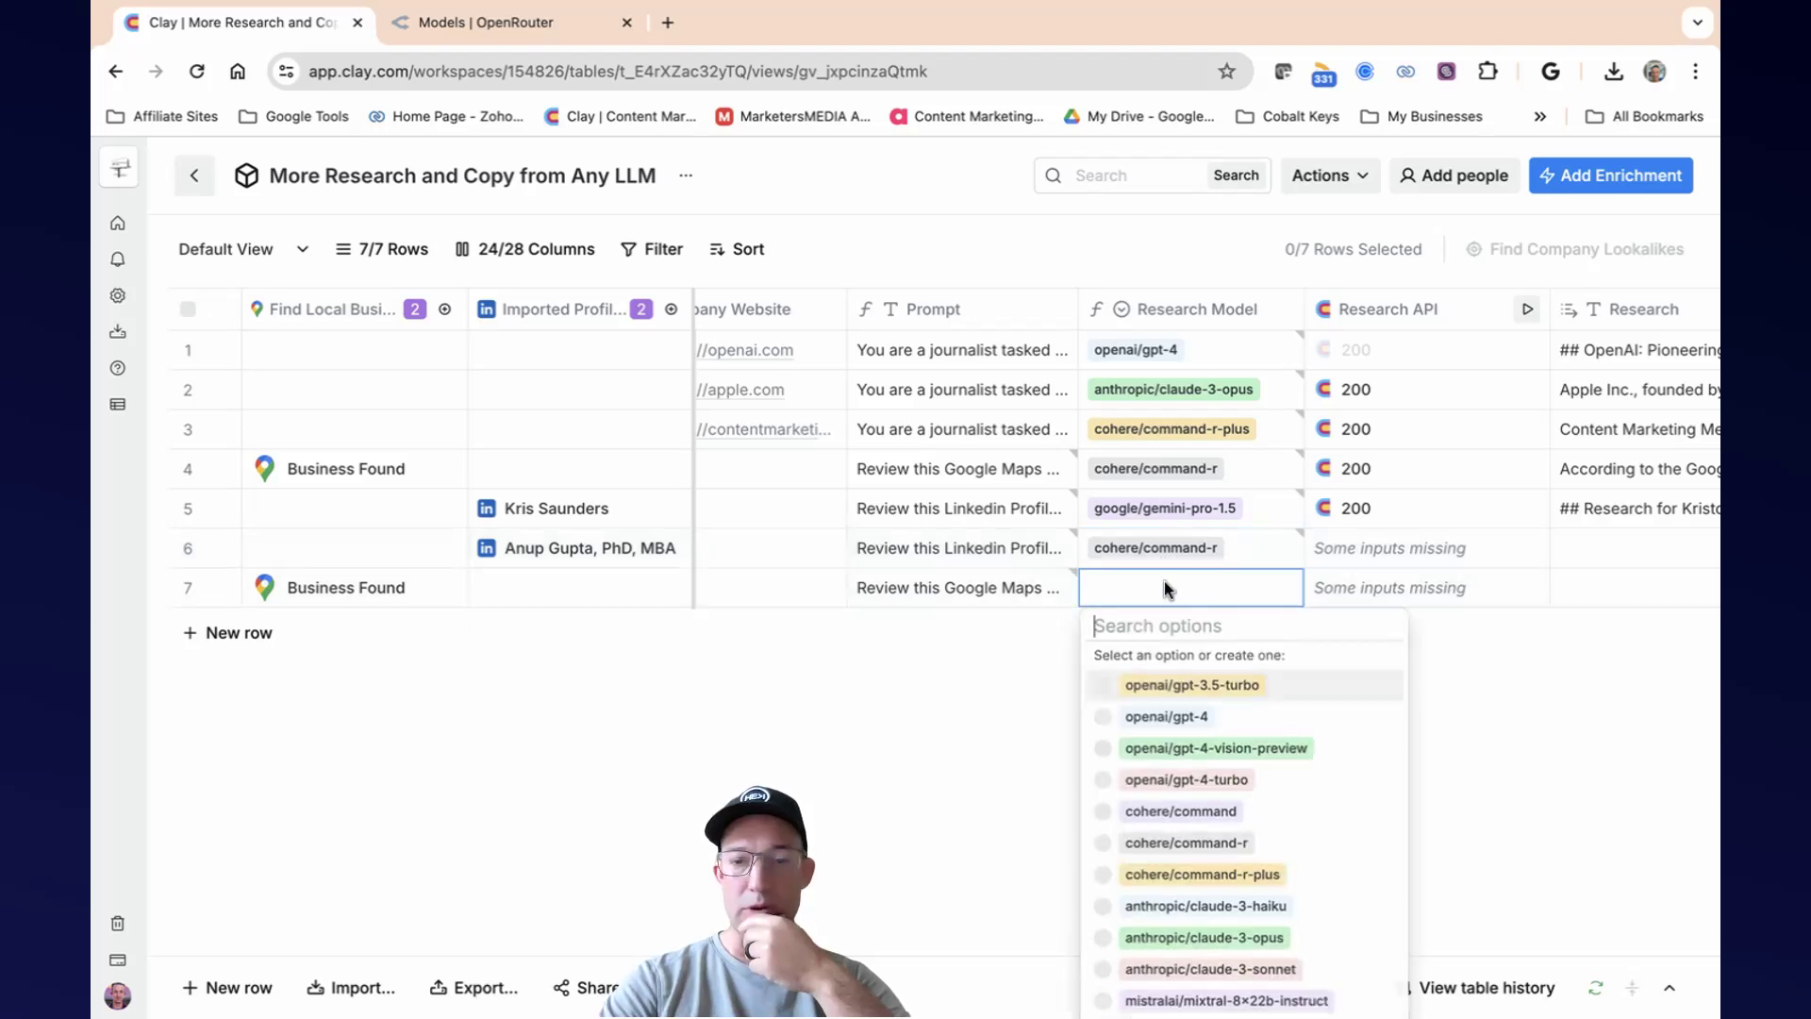
left_click(1110, 874)
Run the Research API enrichment for rows 6 and 7.
scroll(1411, 556, "right", 1)
scroll(1415, 554, "right", 1)
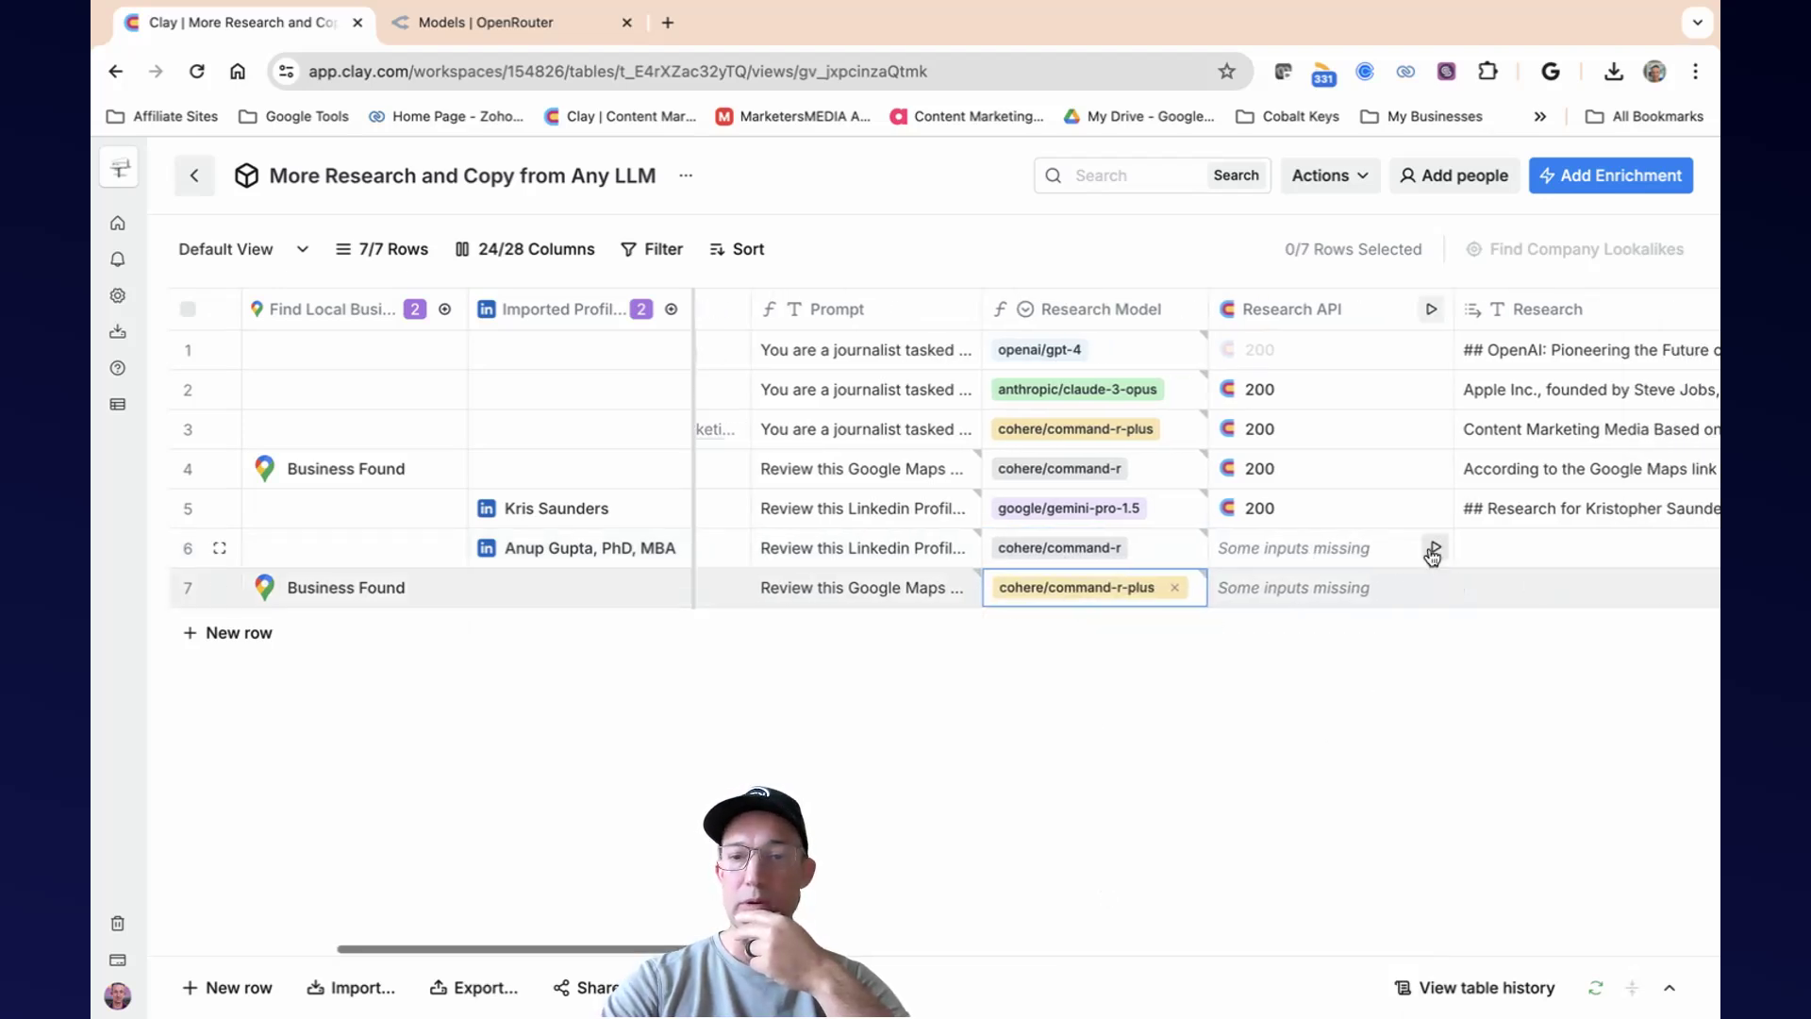
left_click(1428, 549)
left_click(1433, 592)
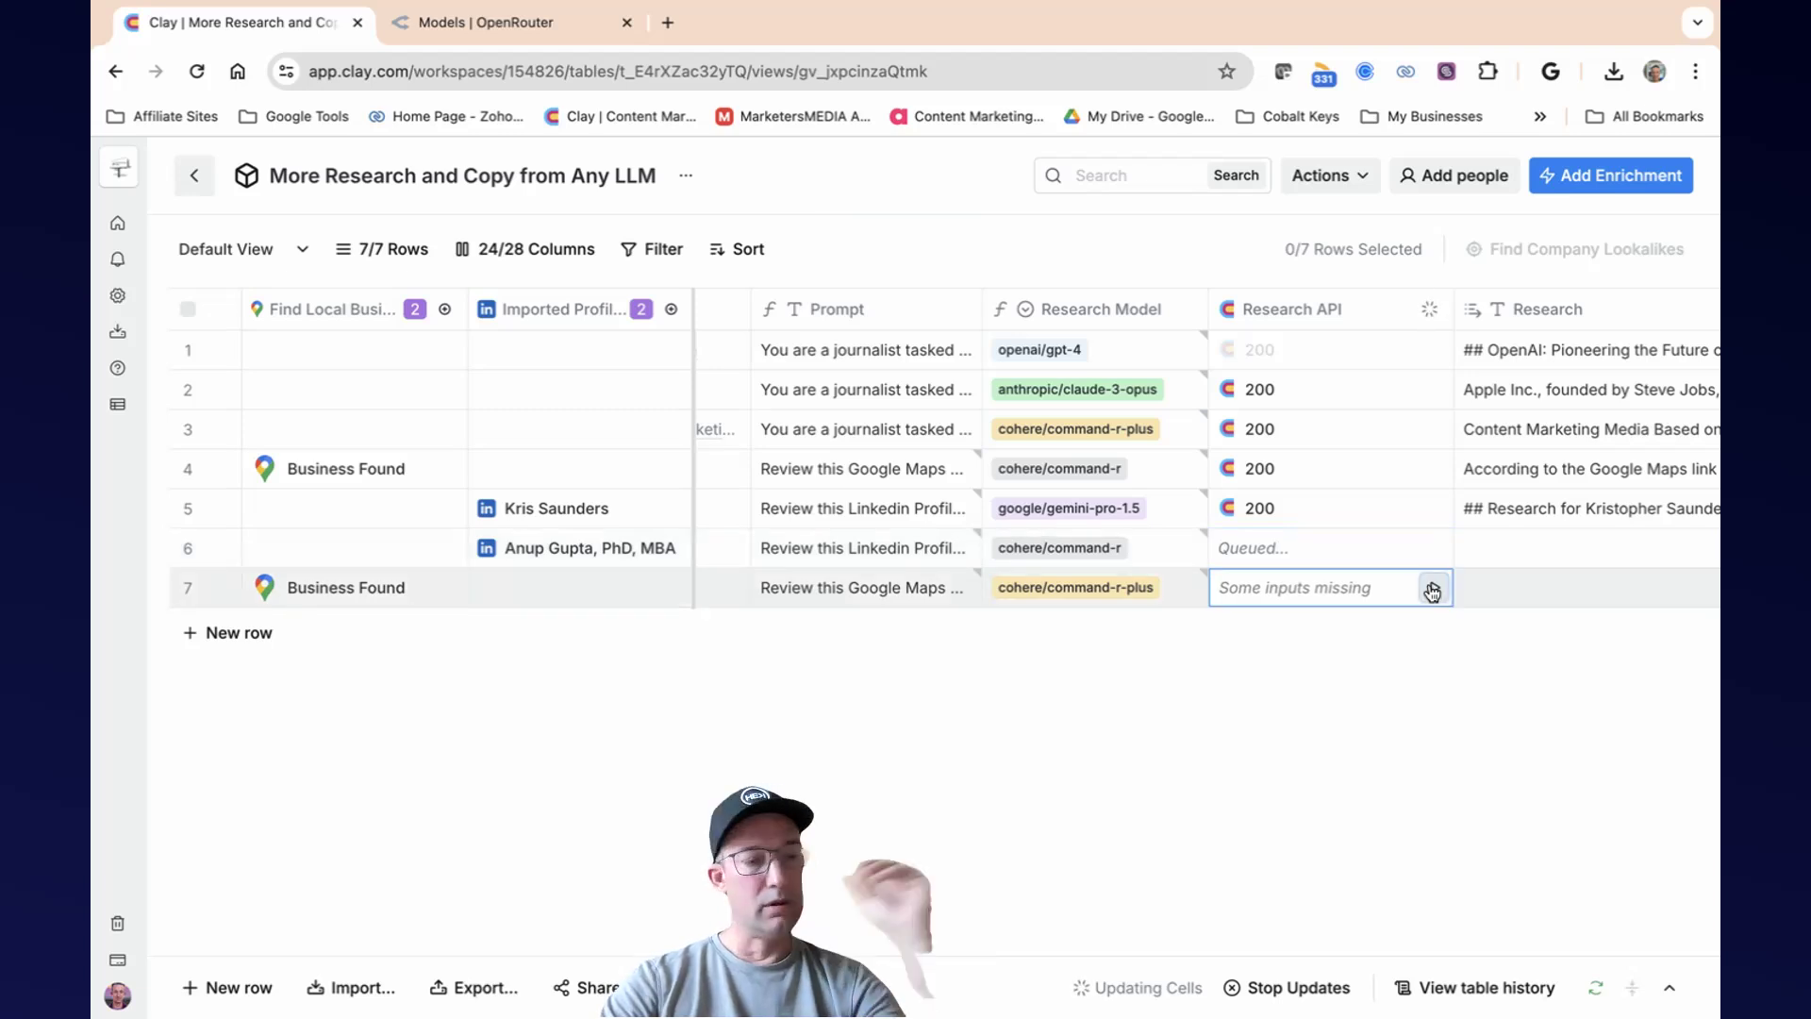
left_click(1433, 590)
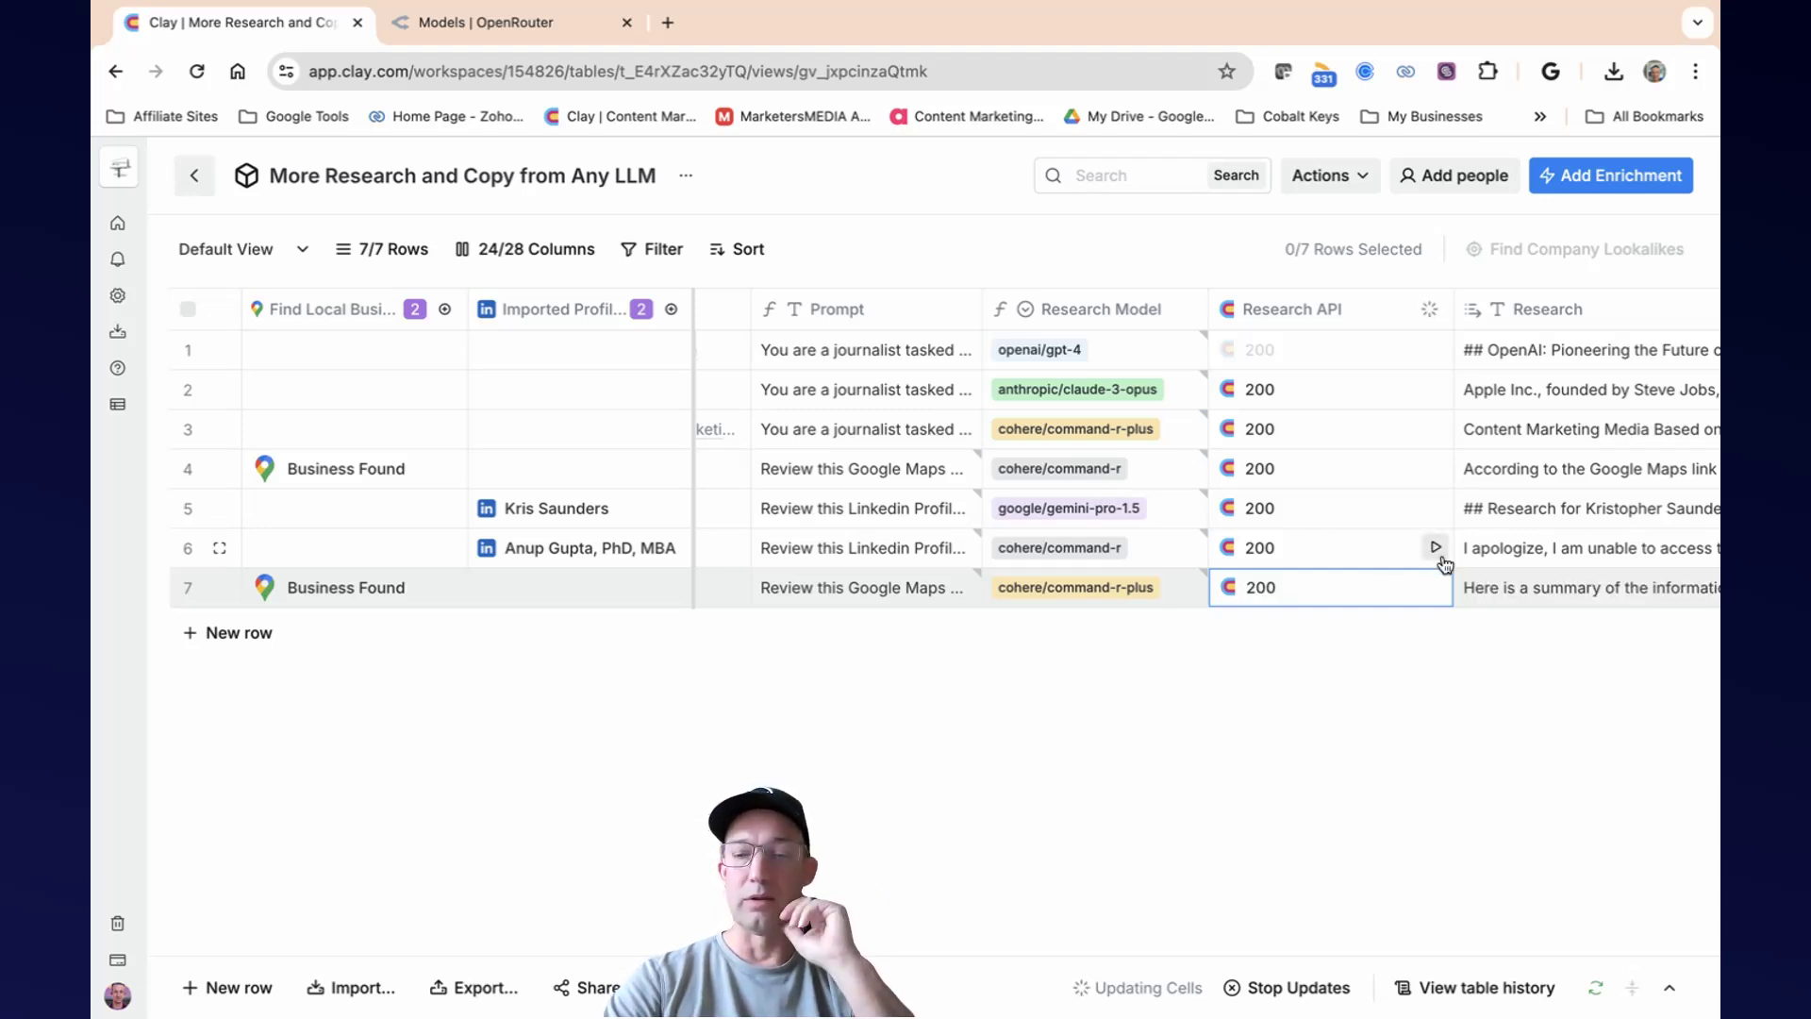
Read through the Research output generated for the LinkedIn lead in row 6.
scroll(1442, 555, "right", 5)
left_click(1370, 549)
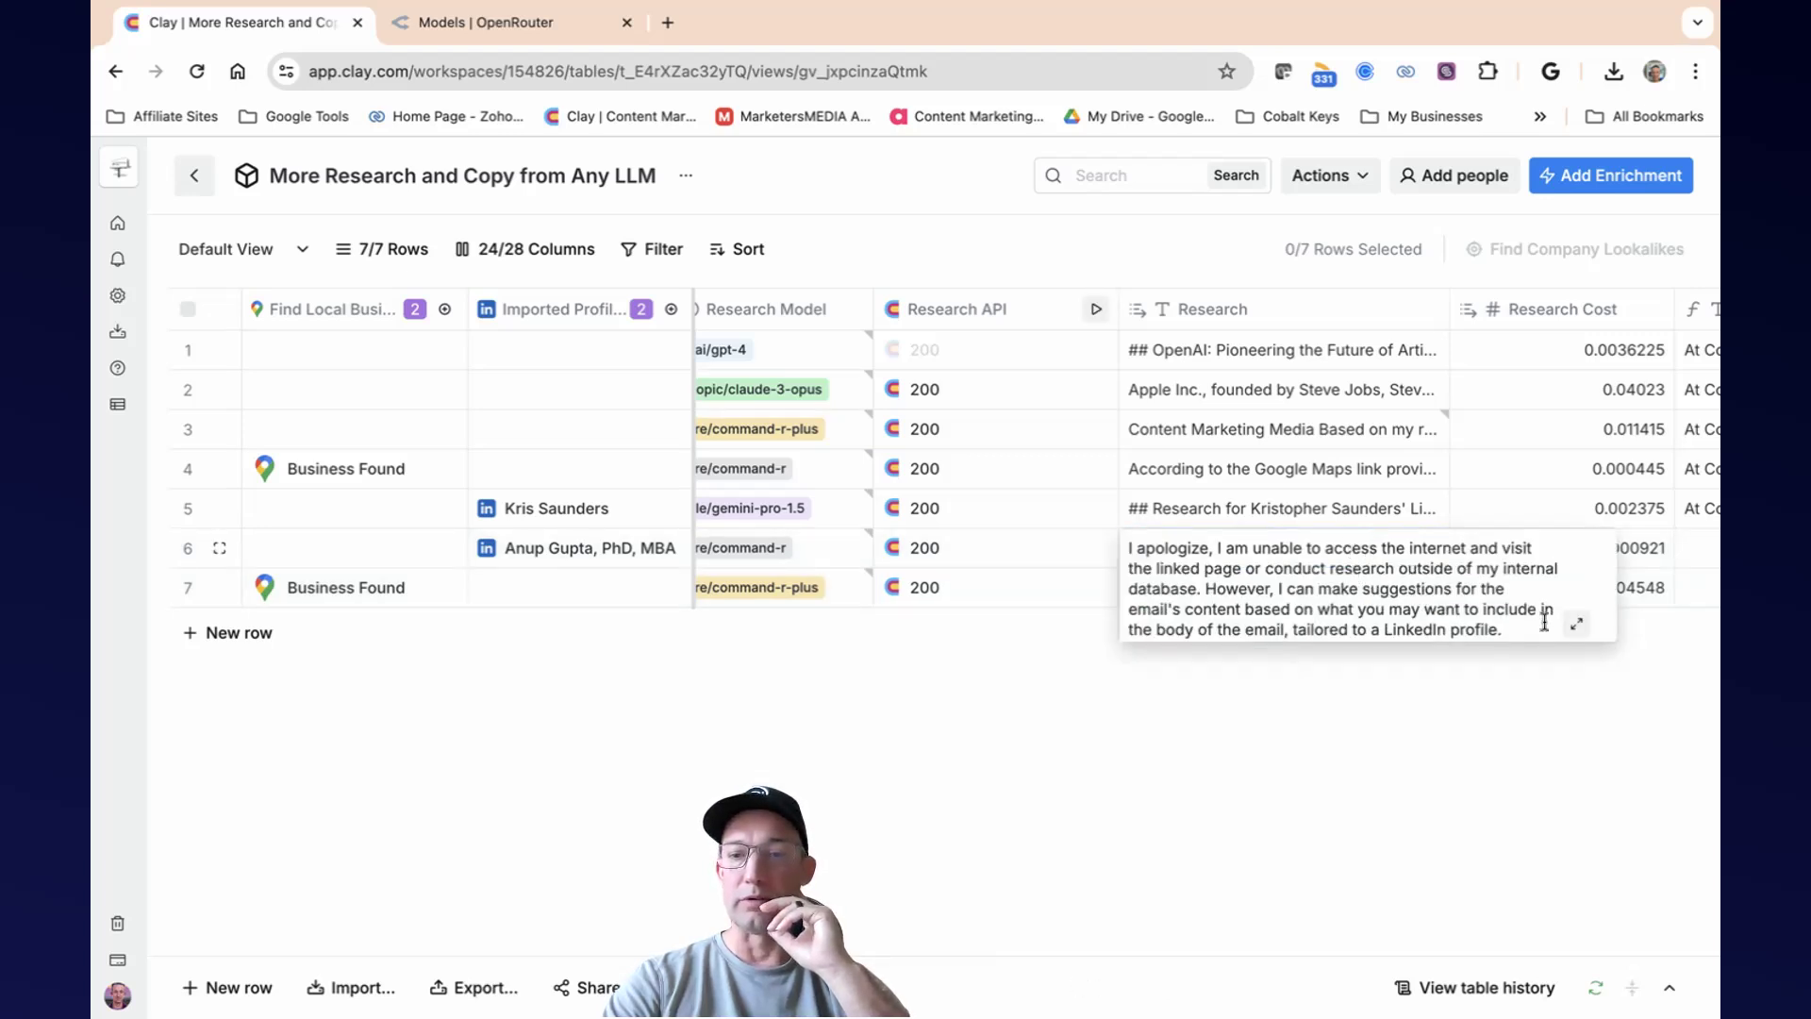
scroll(1370, 591, "down", 3)
scroll(1466, 598, "down", 2)
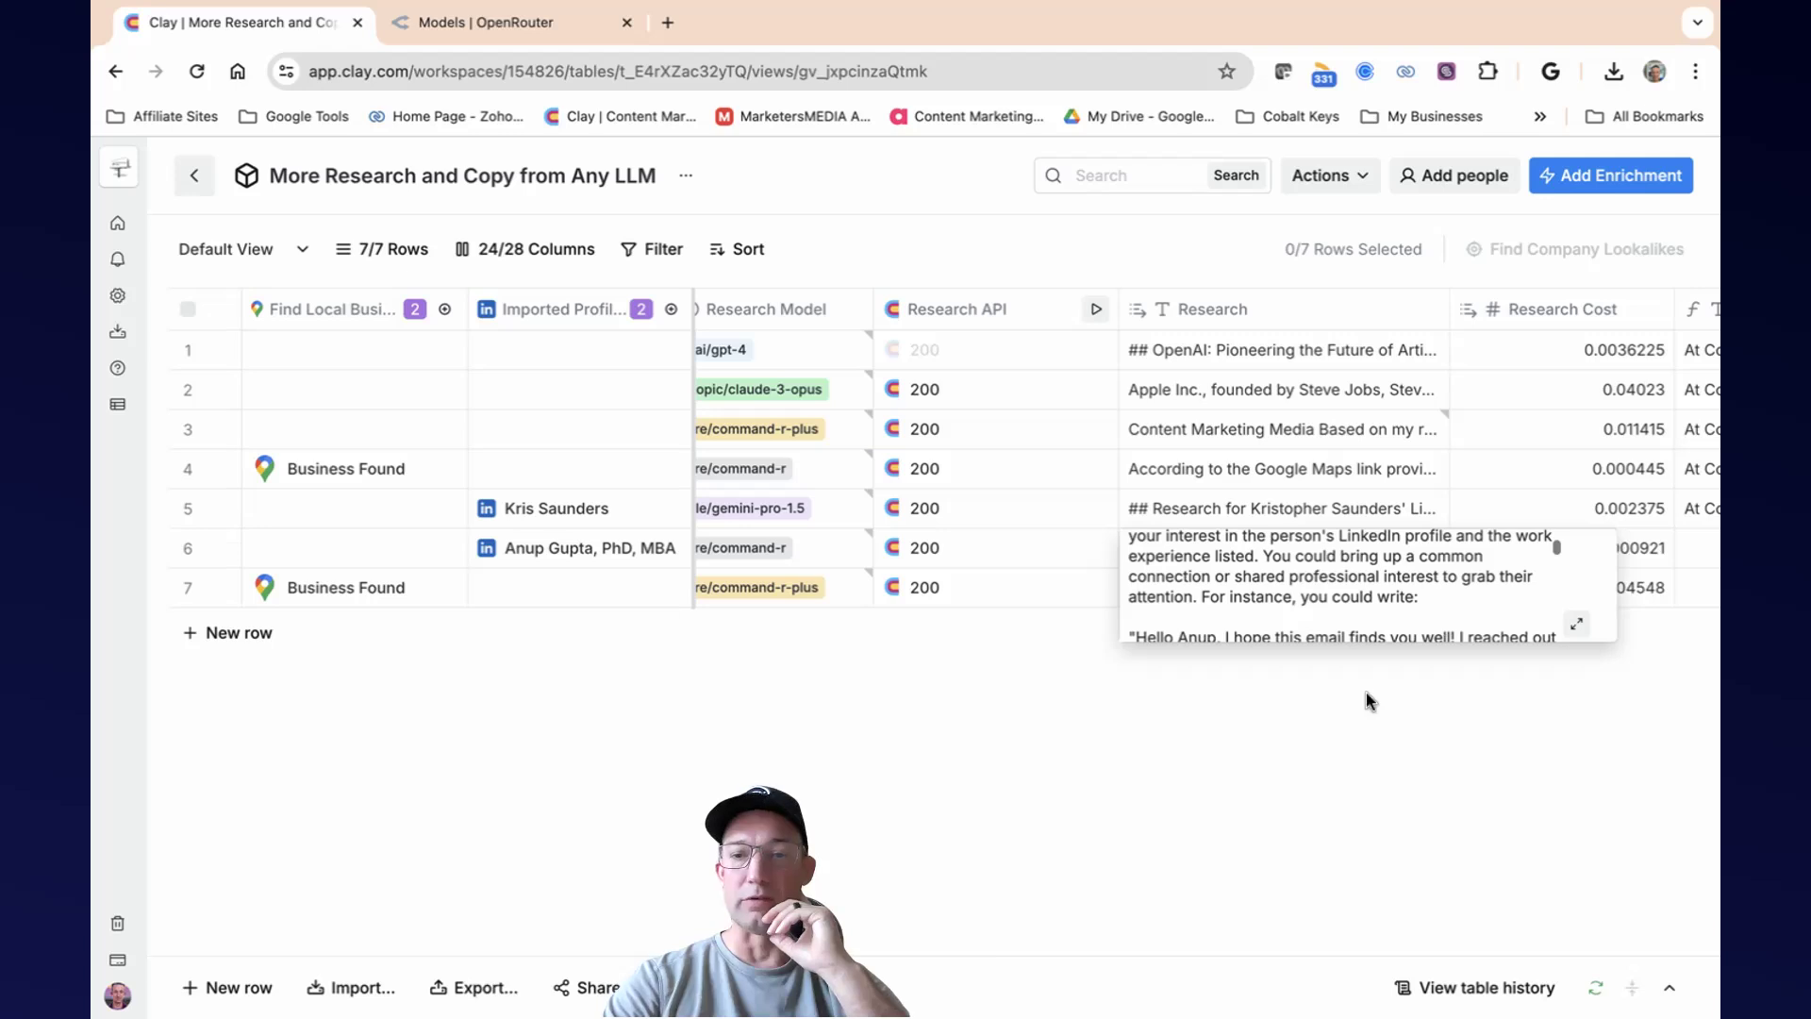
left_click(1259, 700)
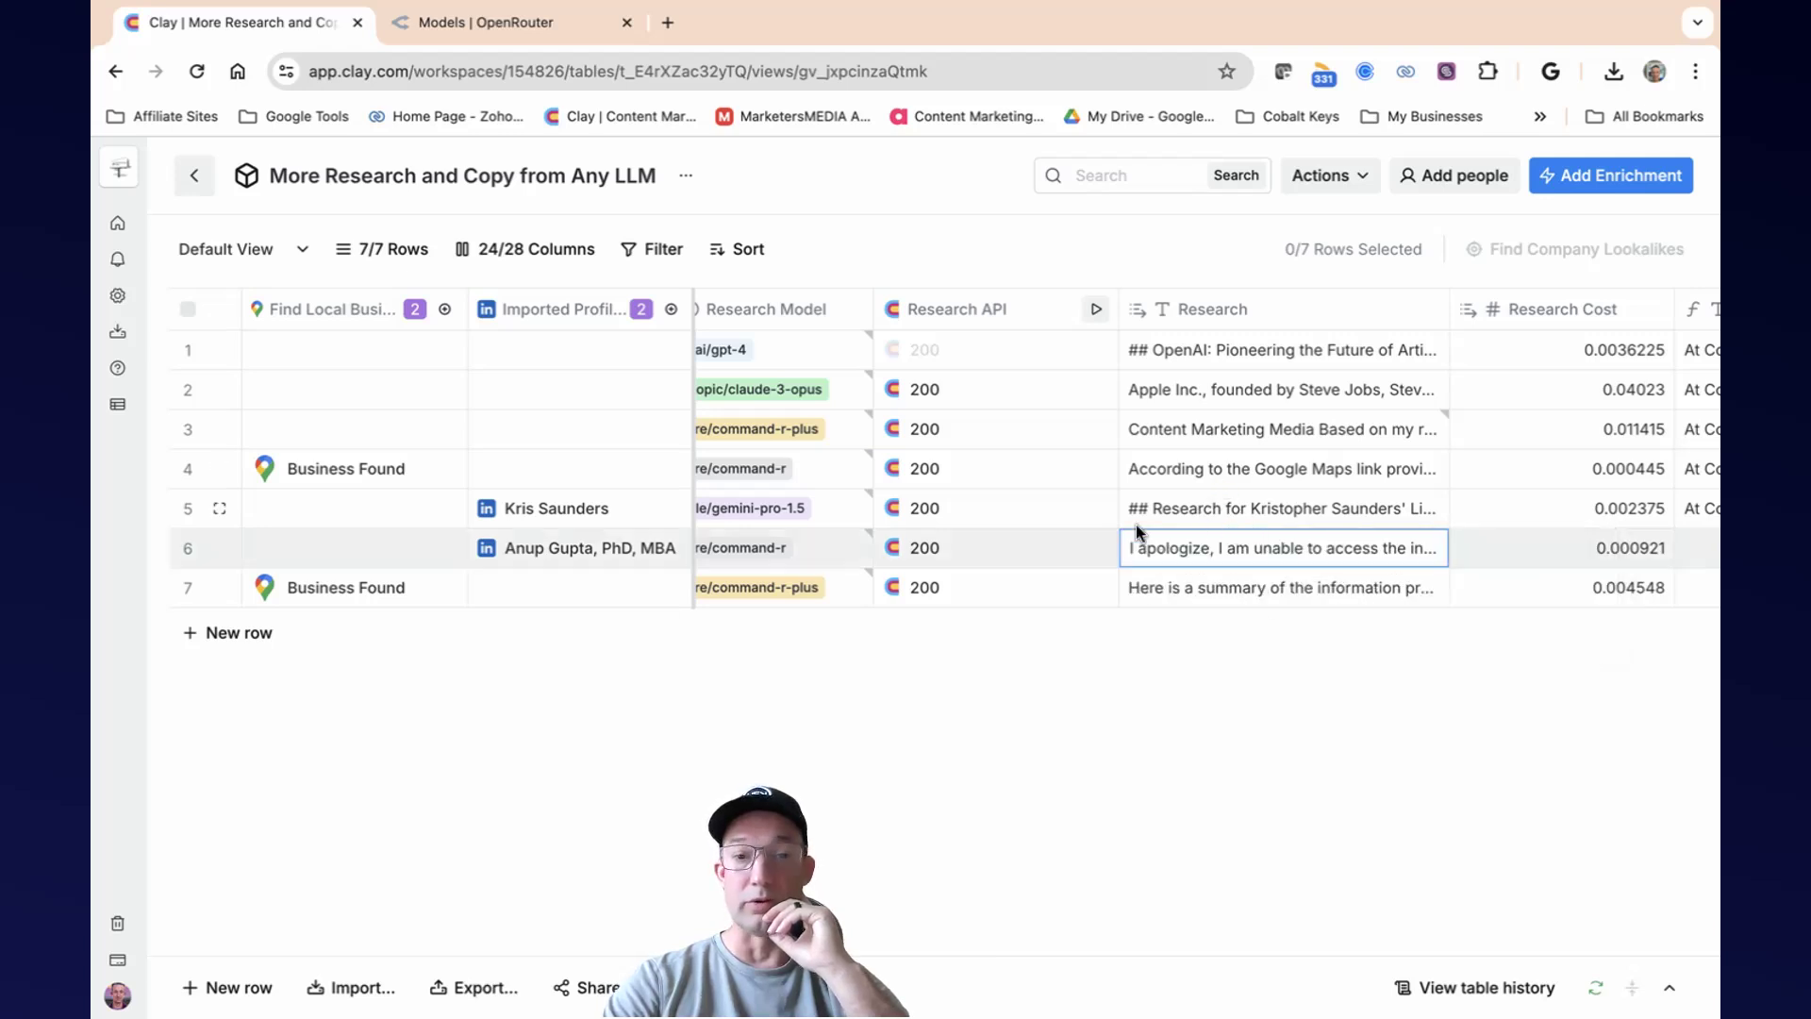
Change row 6's Research Model to cohere/command-r-plus.
scroll(1057, 536, "left", 4)
left_click(964, 546)
left_click(964, 546)
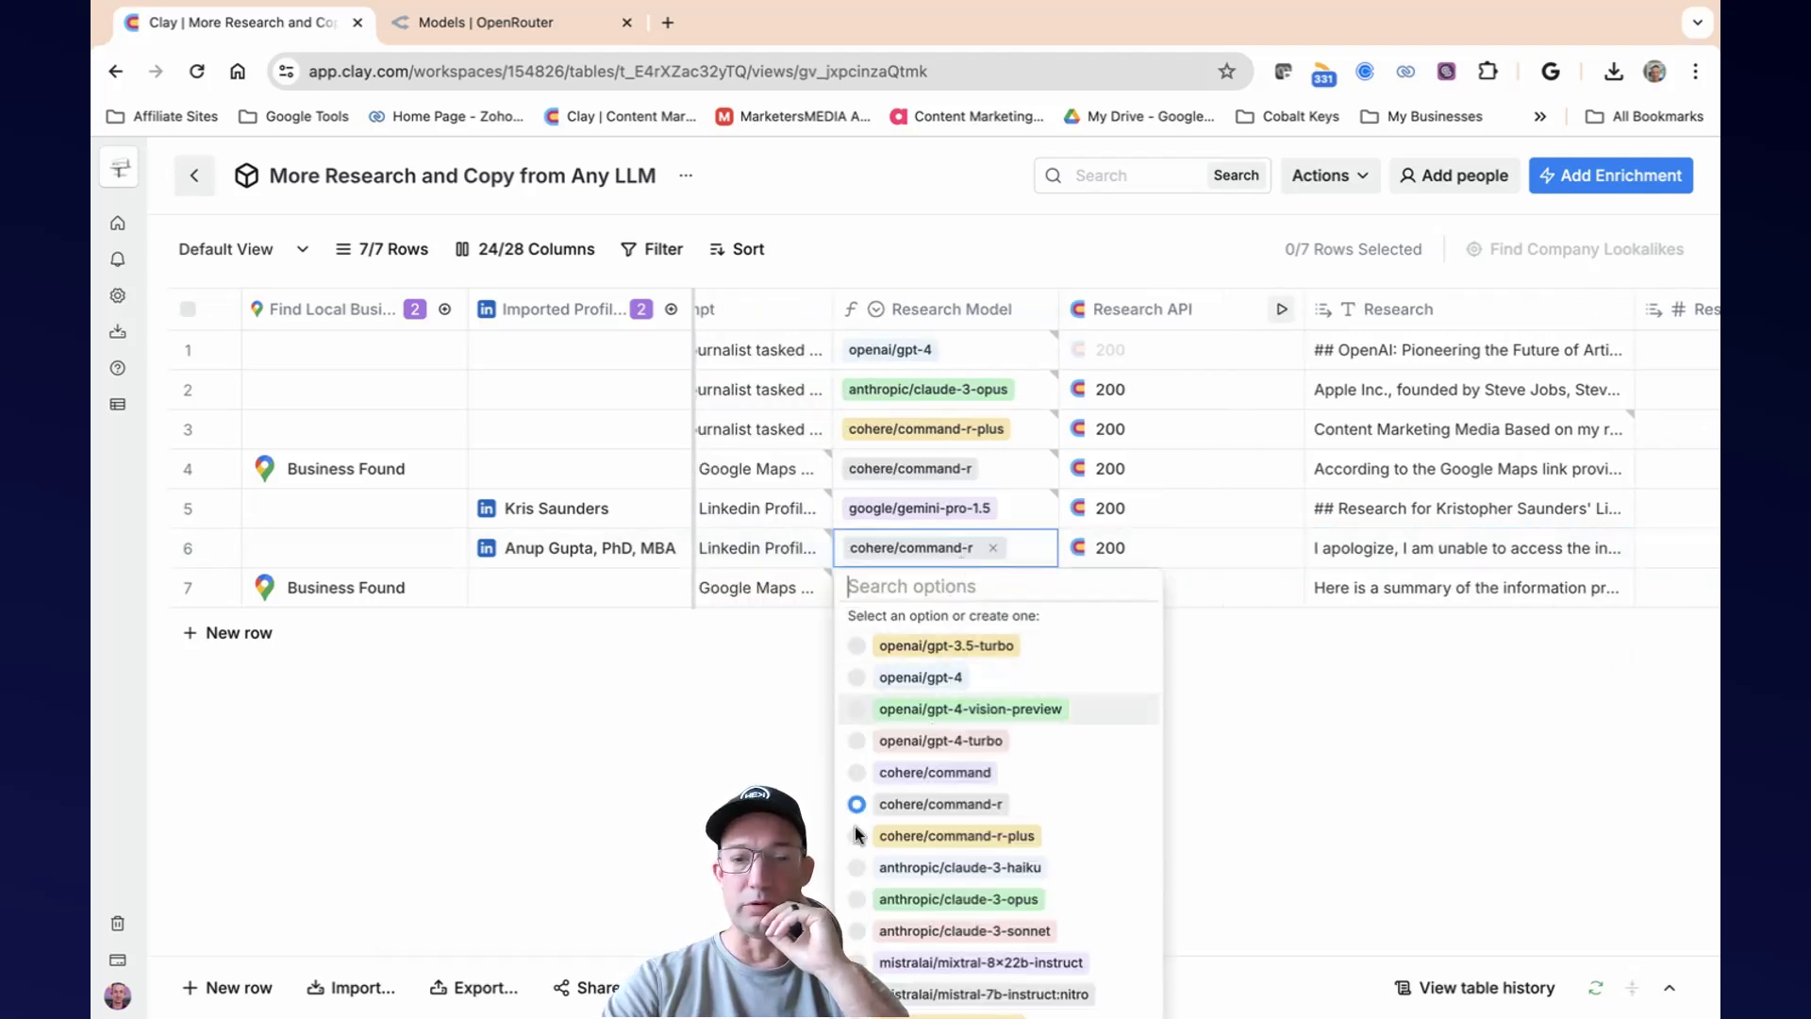
left_click(1043, 804)
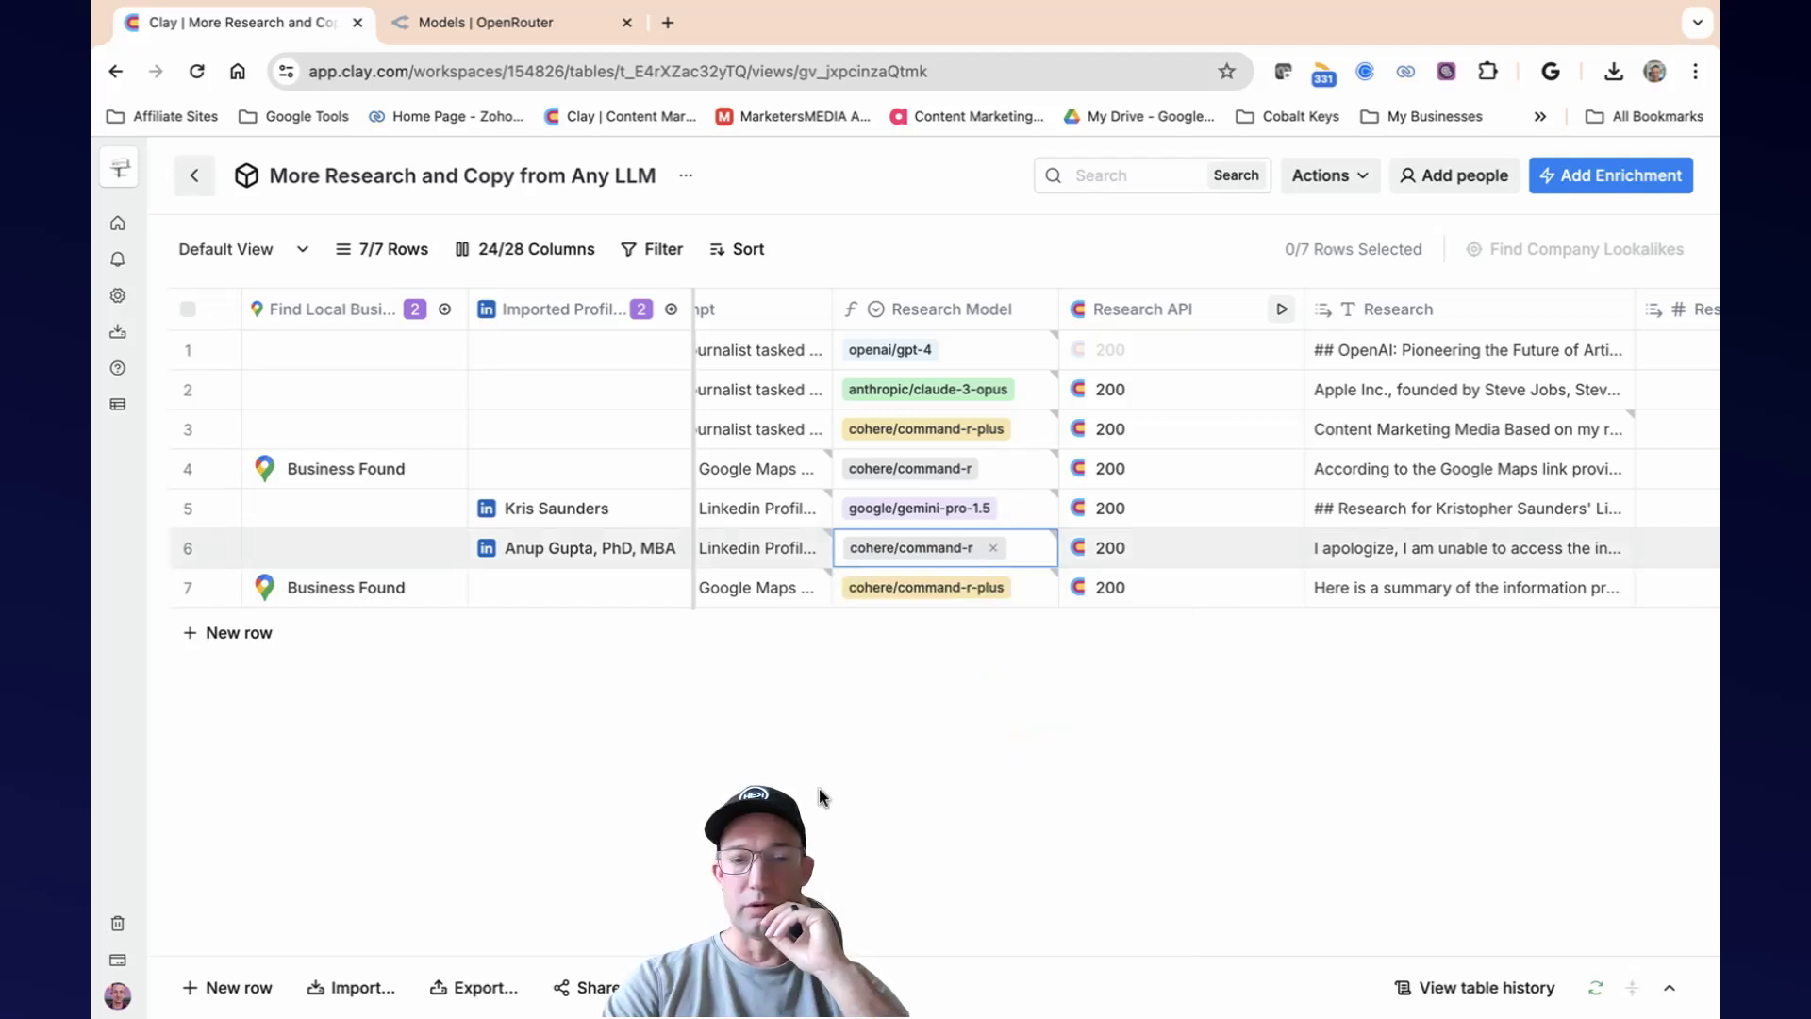
left_click(993, 547)
left_click(993, 547)
left_click(959, 556)
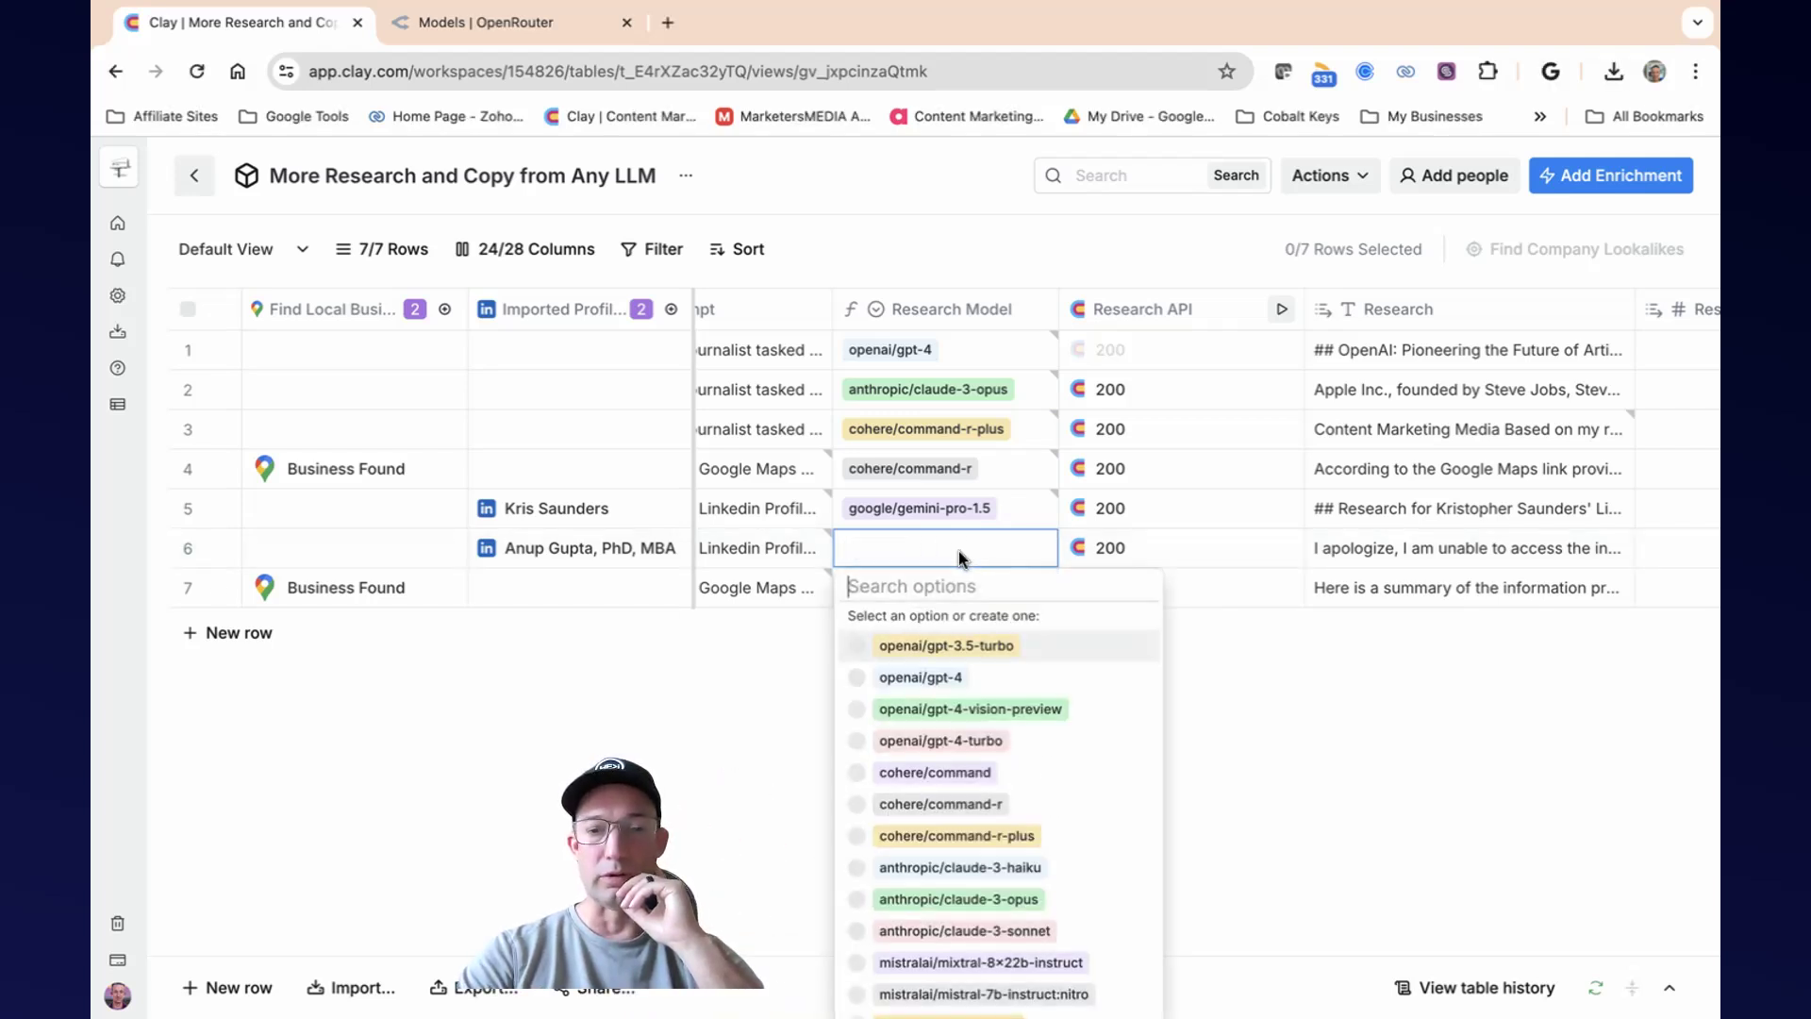
left_click(854, 837)
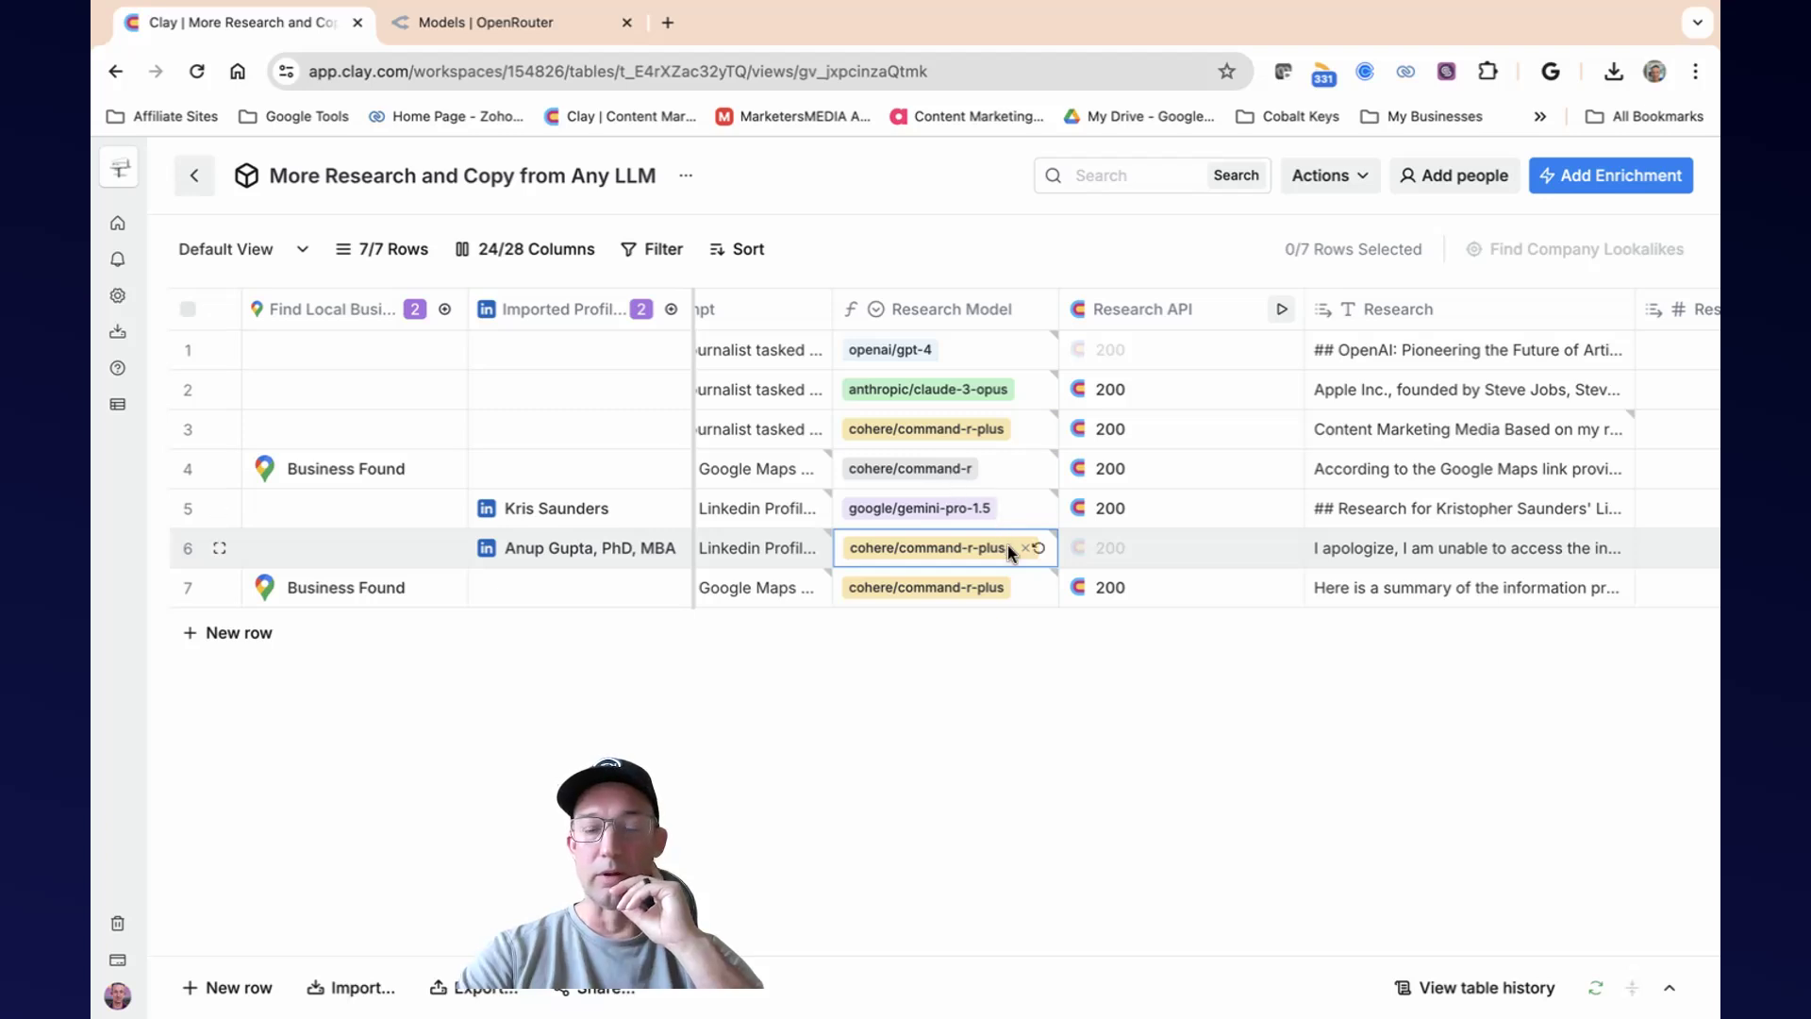
Rerun the Research API enrichment for row 6 only.
scroll(1008, 545, "left", 1)
scroll(1032, 547, "left", 1)
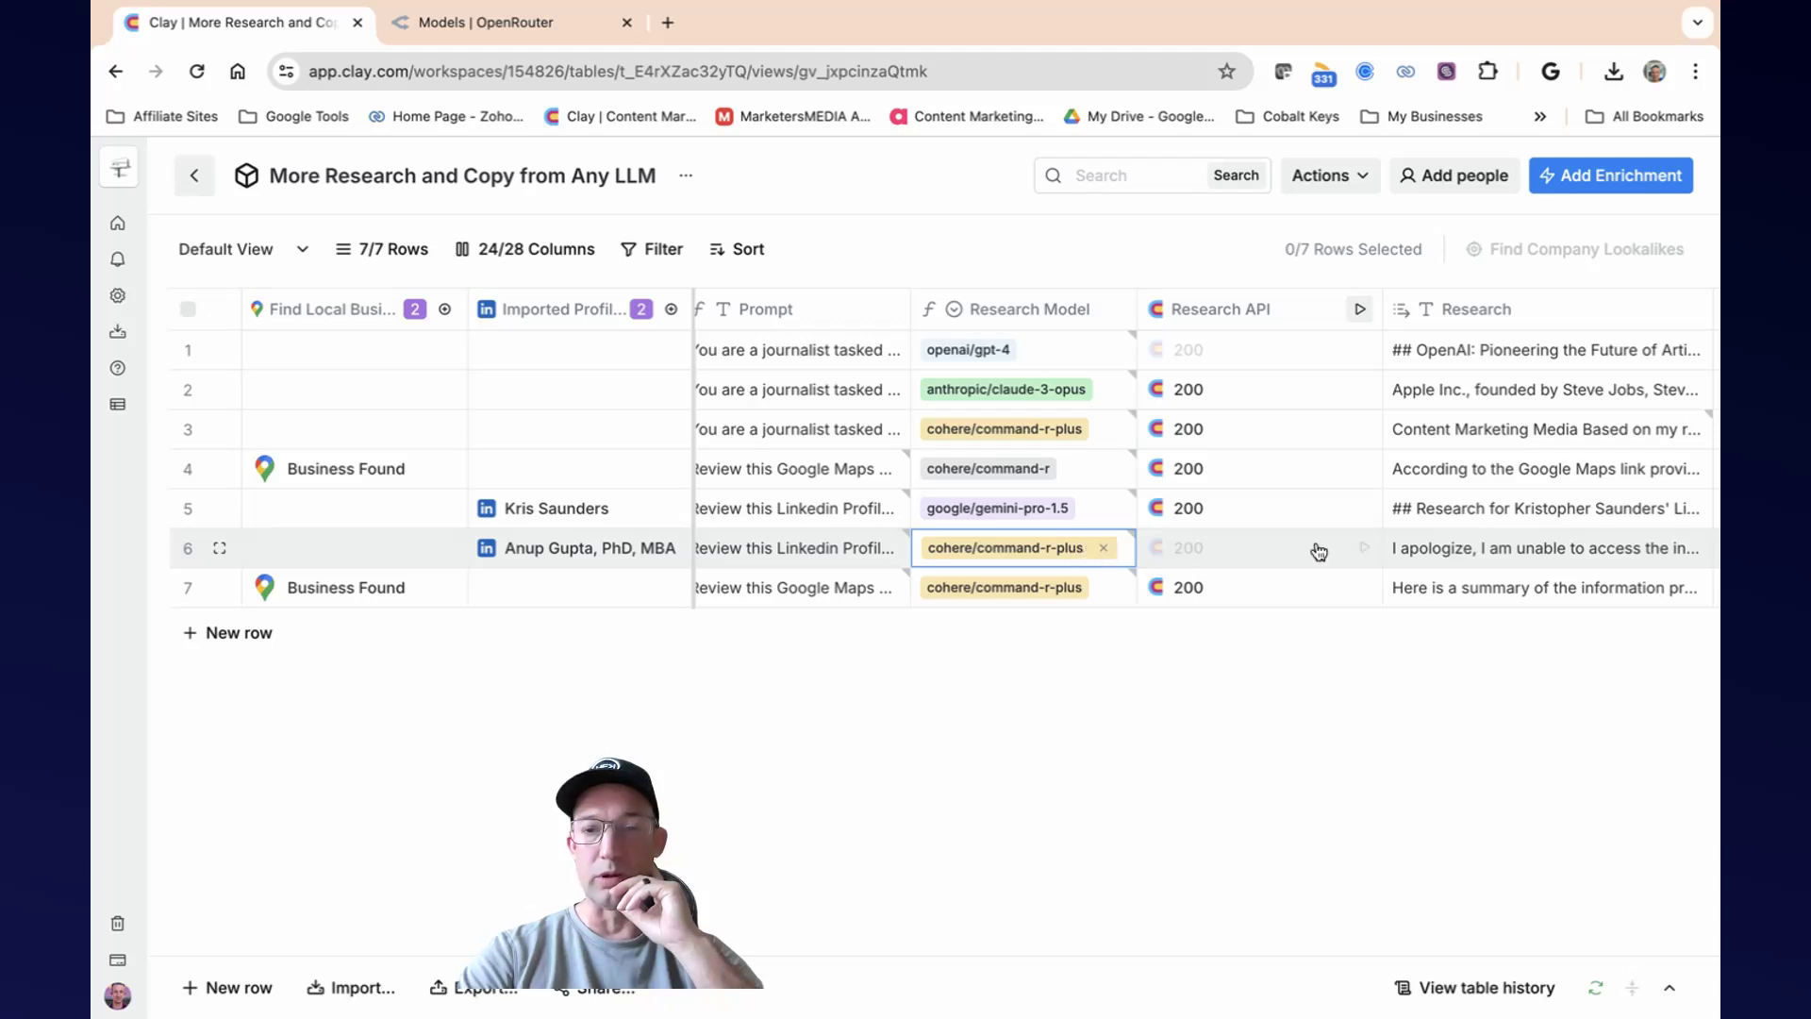
left_click(1364, 550)
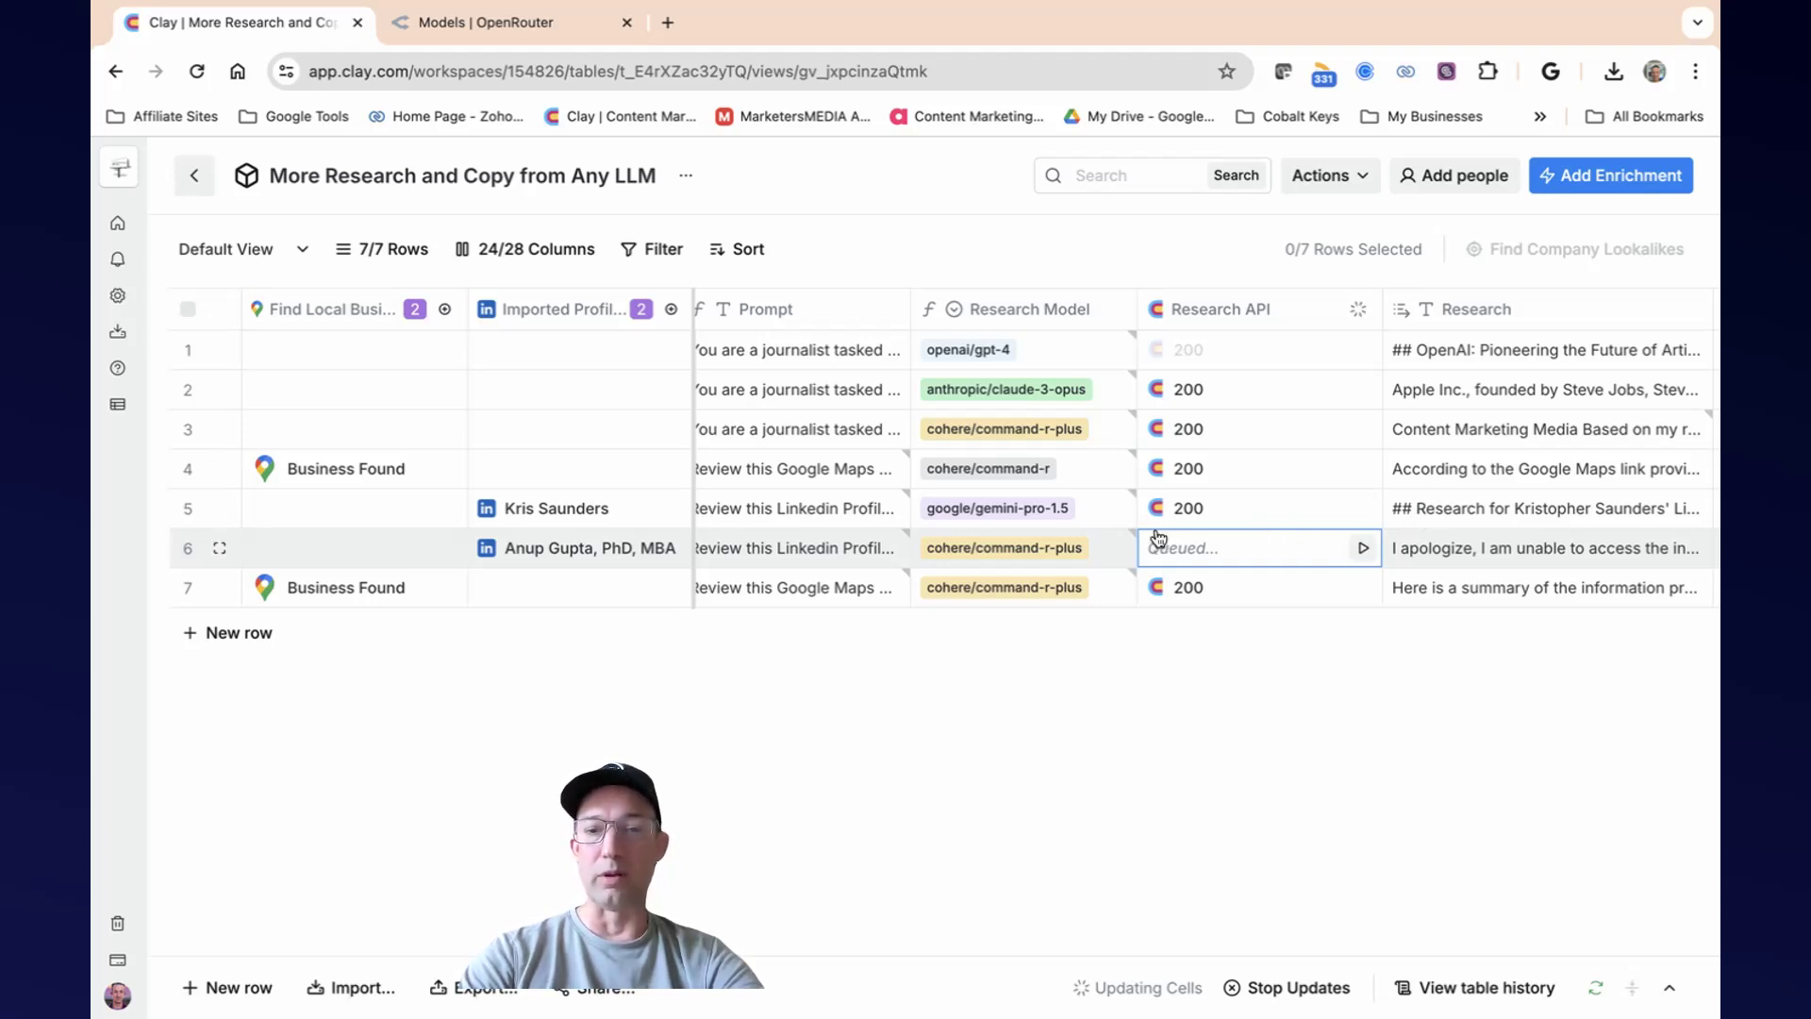
Read through the full Research output for the Google Maps business in row 7.
scroll(1349, 531, "right", 3)
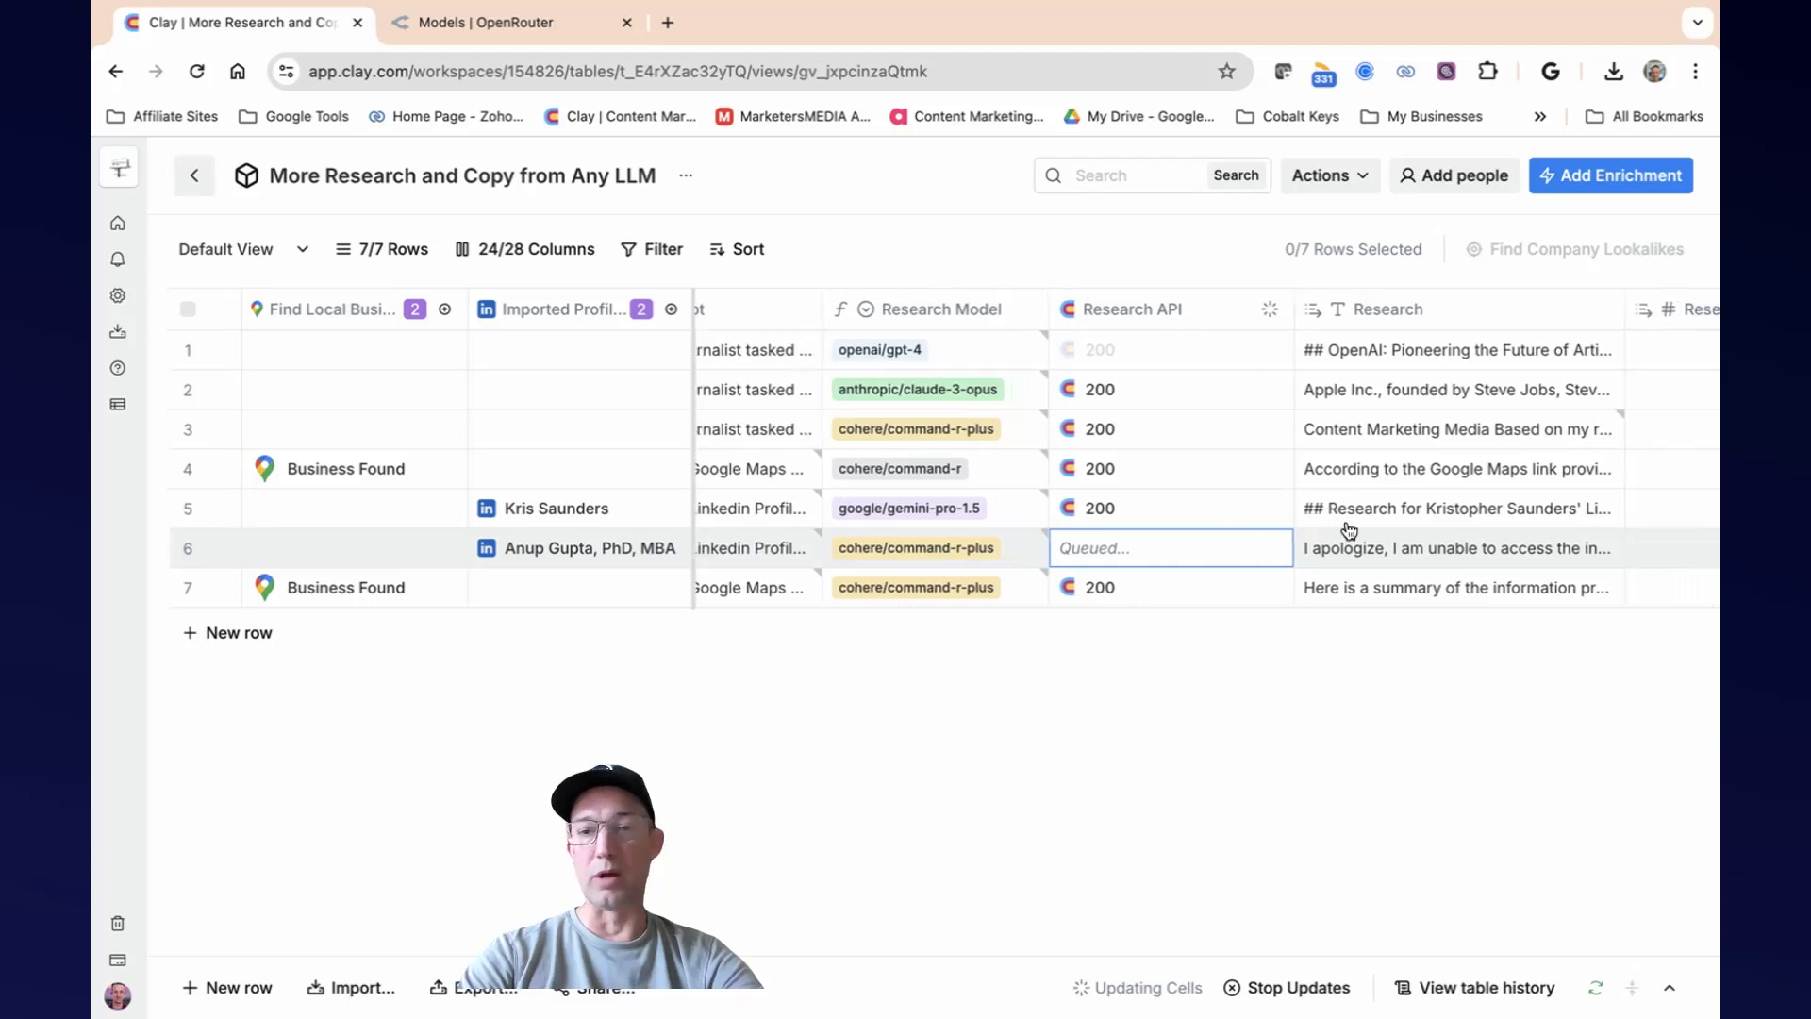
left_click(1331, 587)
scroll(1335, 603, "right", 2)
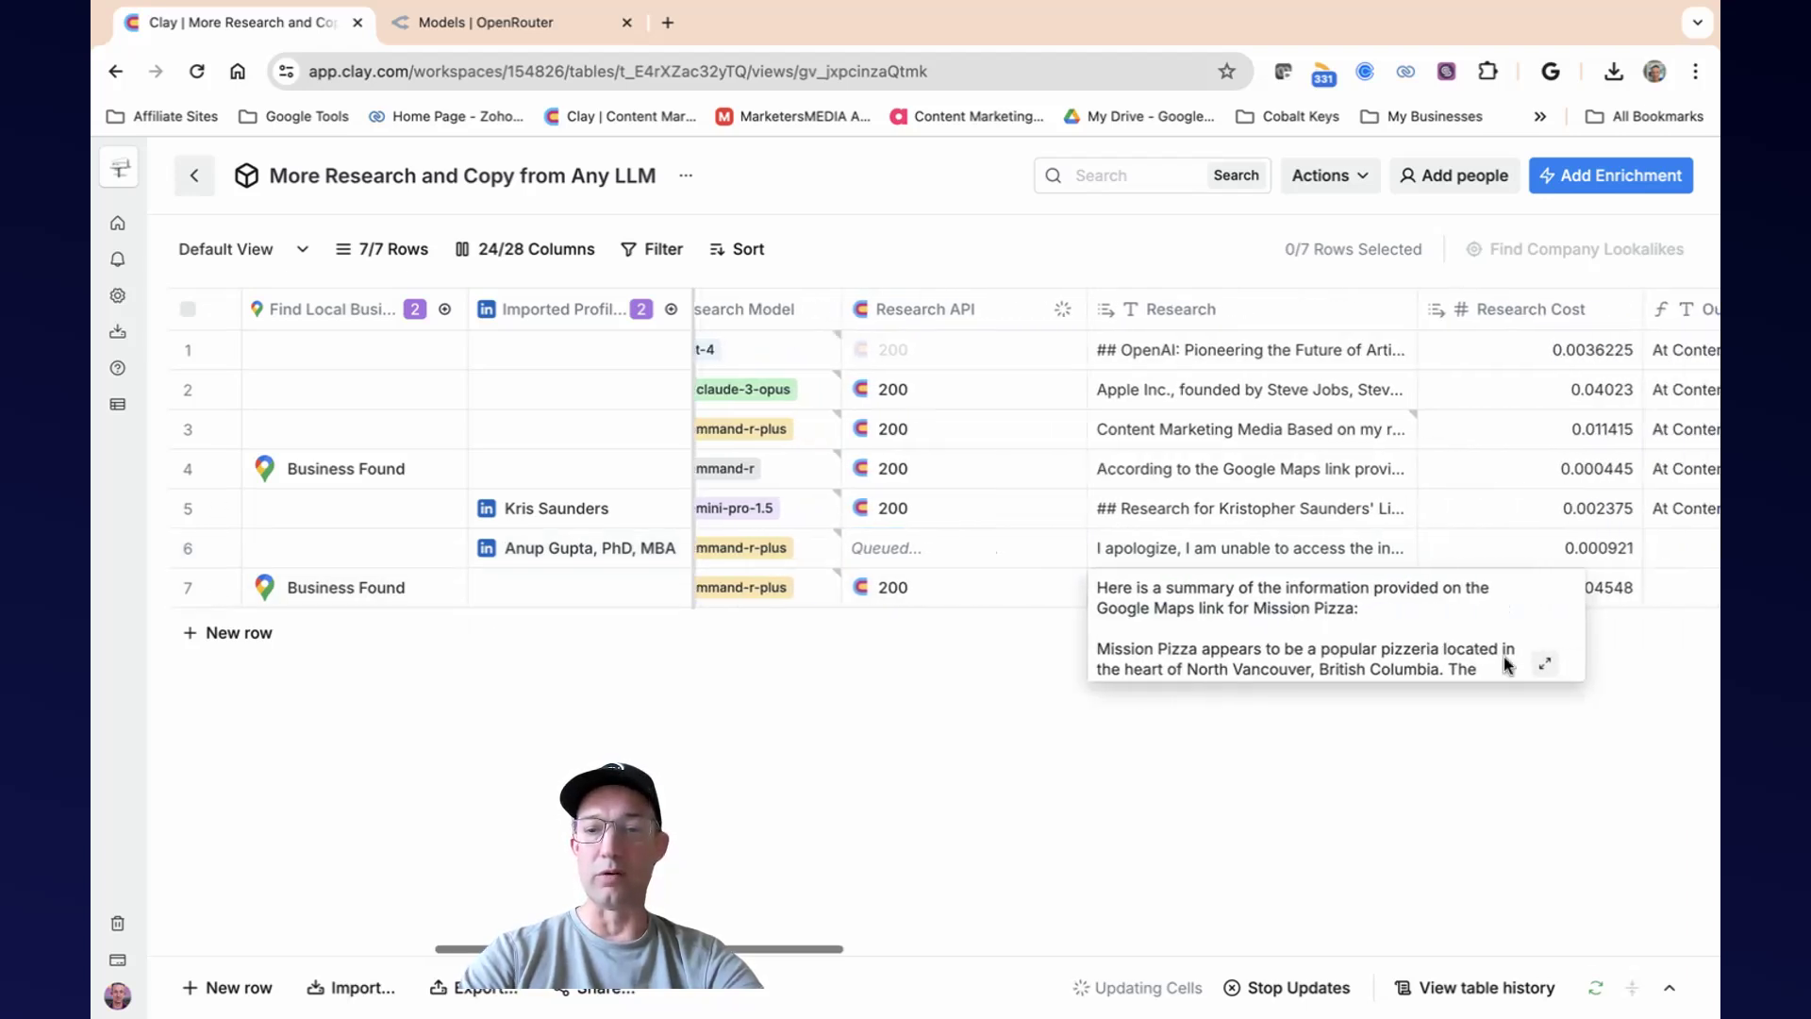
left_click(1541, 663)
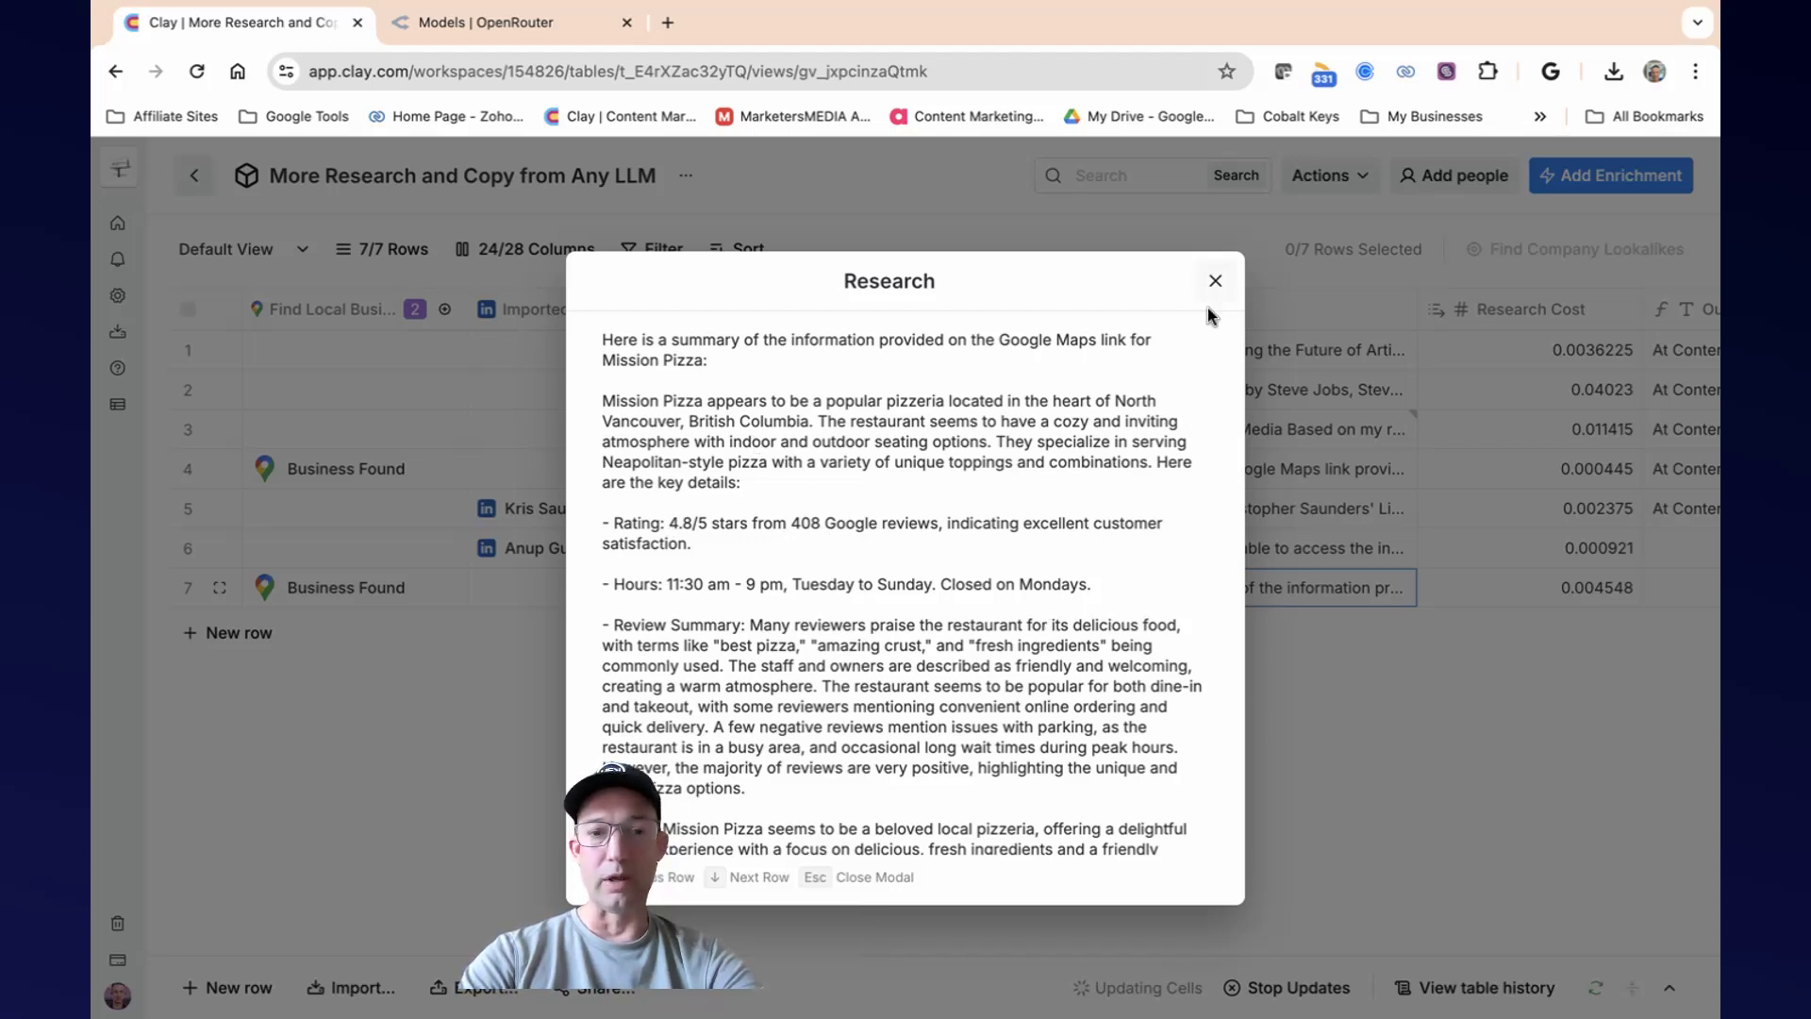
scroll(1051, 613, "down", 1)
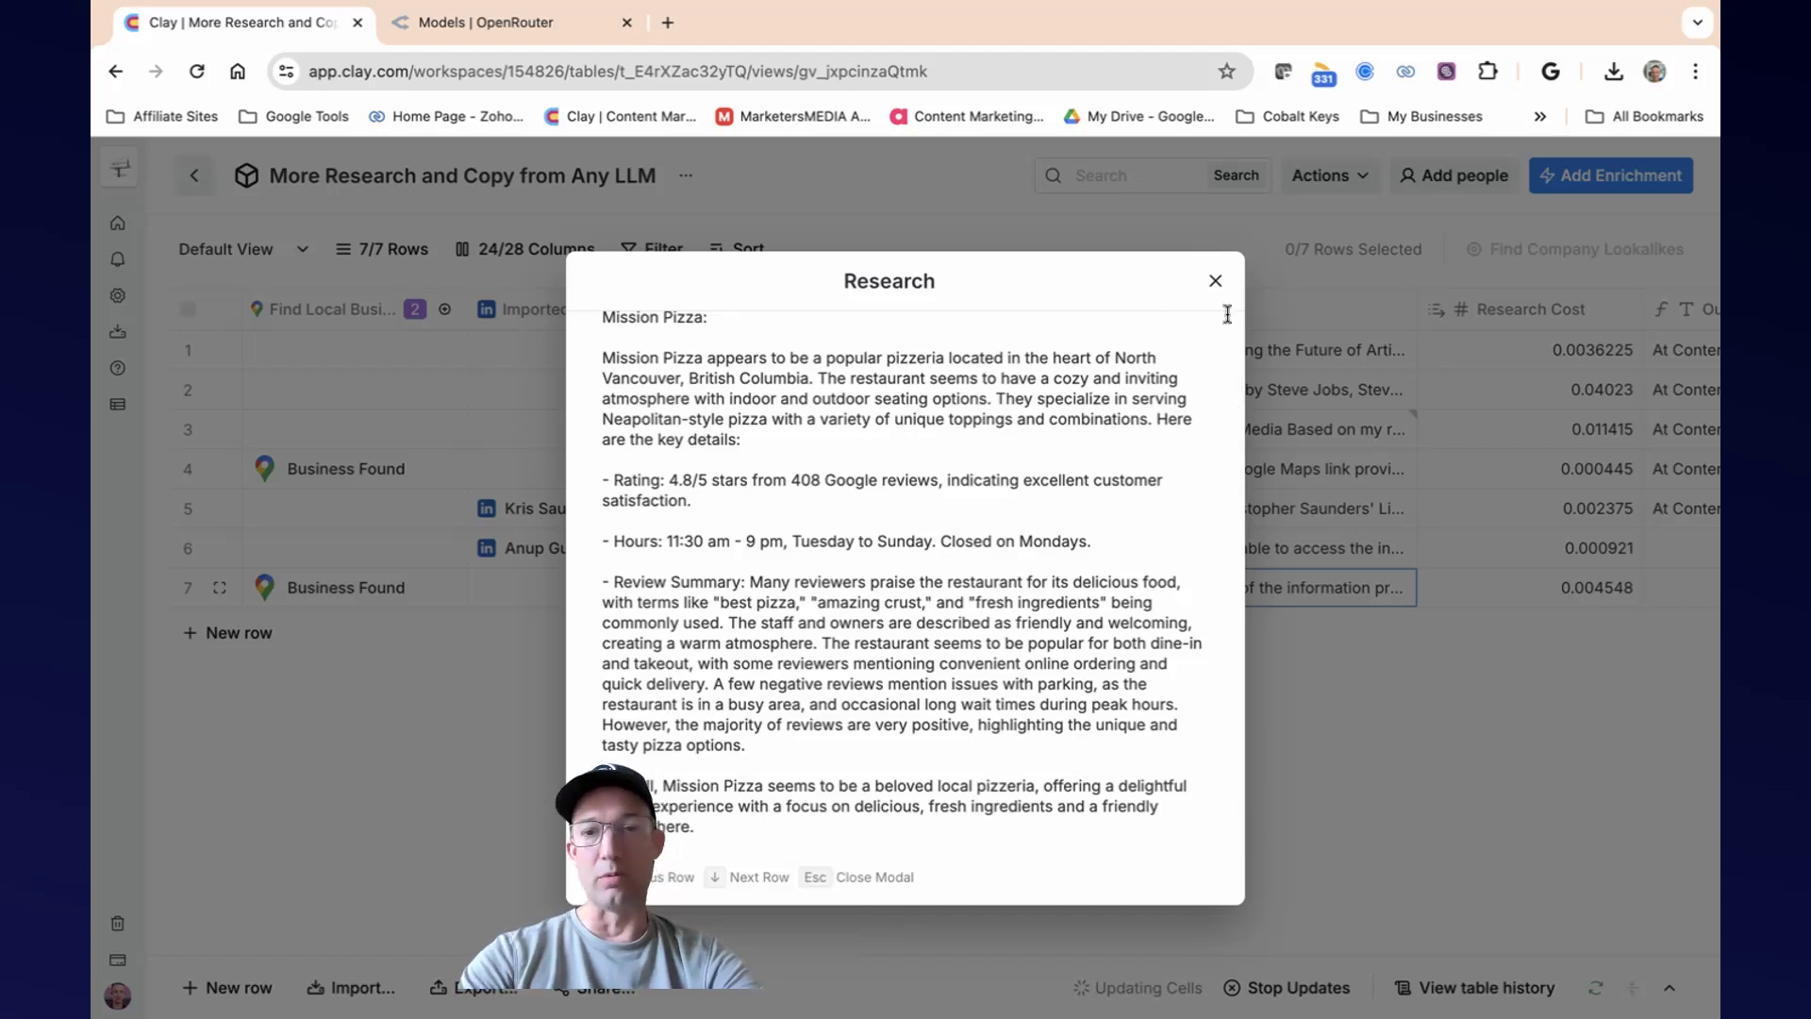
left_click(1215, 280)
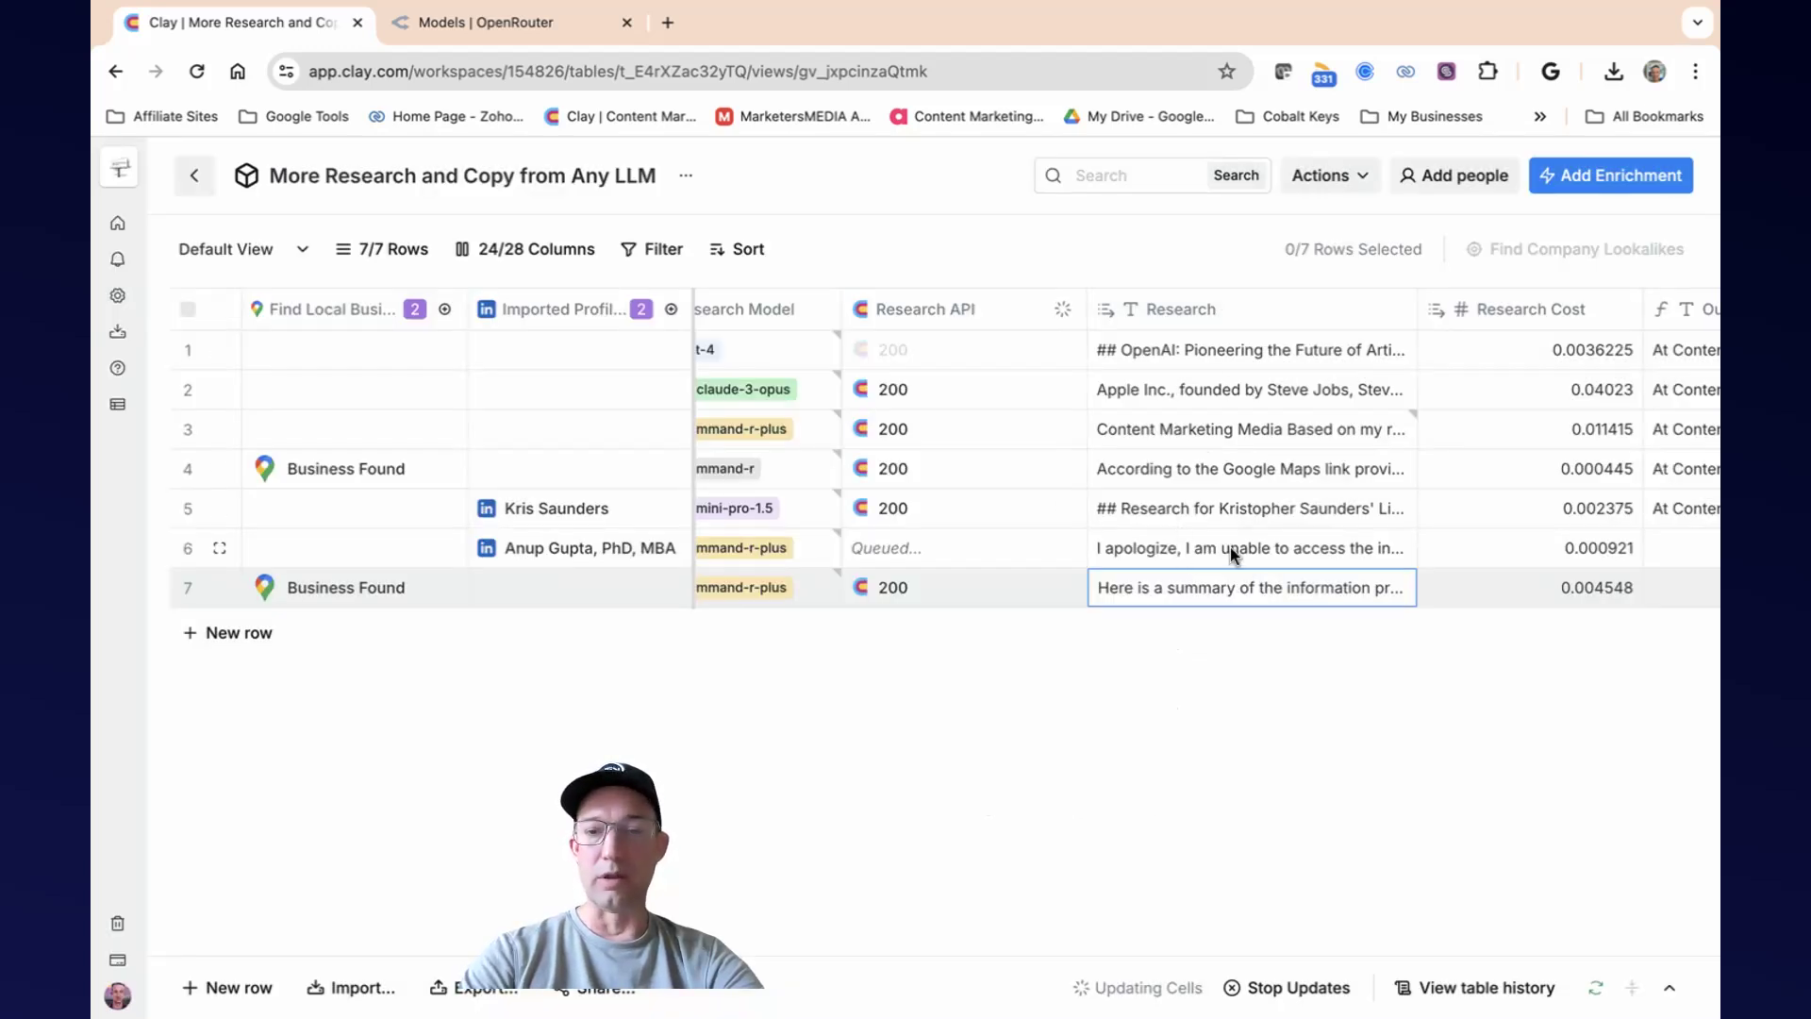
Check the Research Cost of rows 6 and 7 and read row 6's regenerated LinkedIn research in full.
scroll(1232, 547, "right", 3)
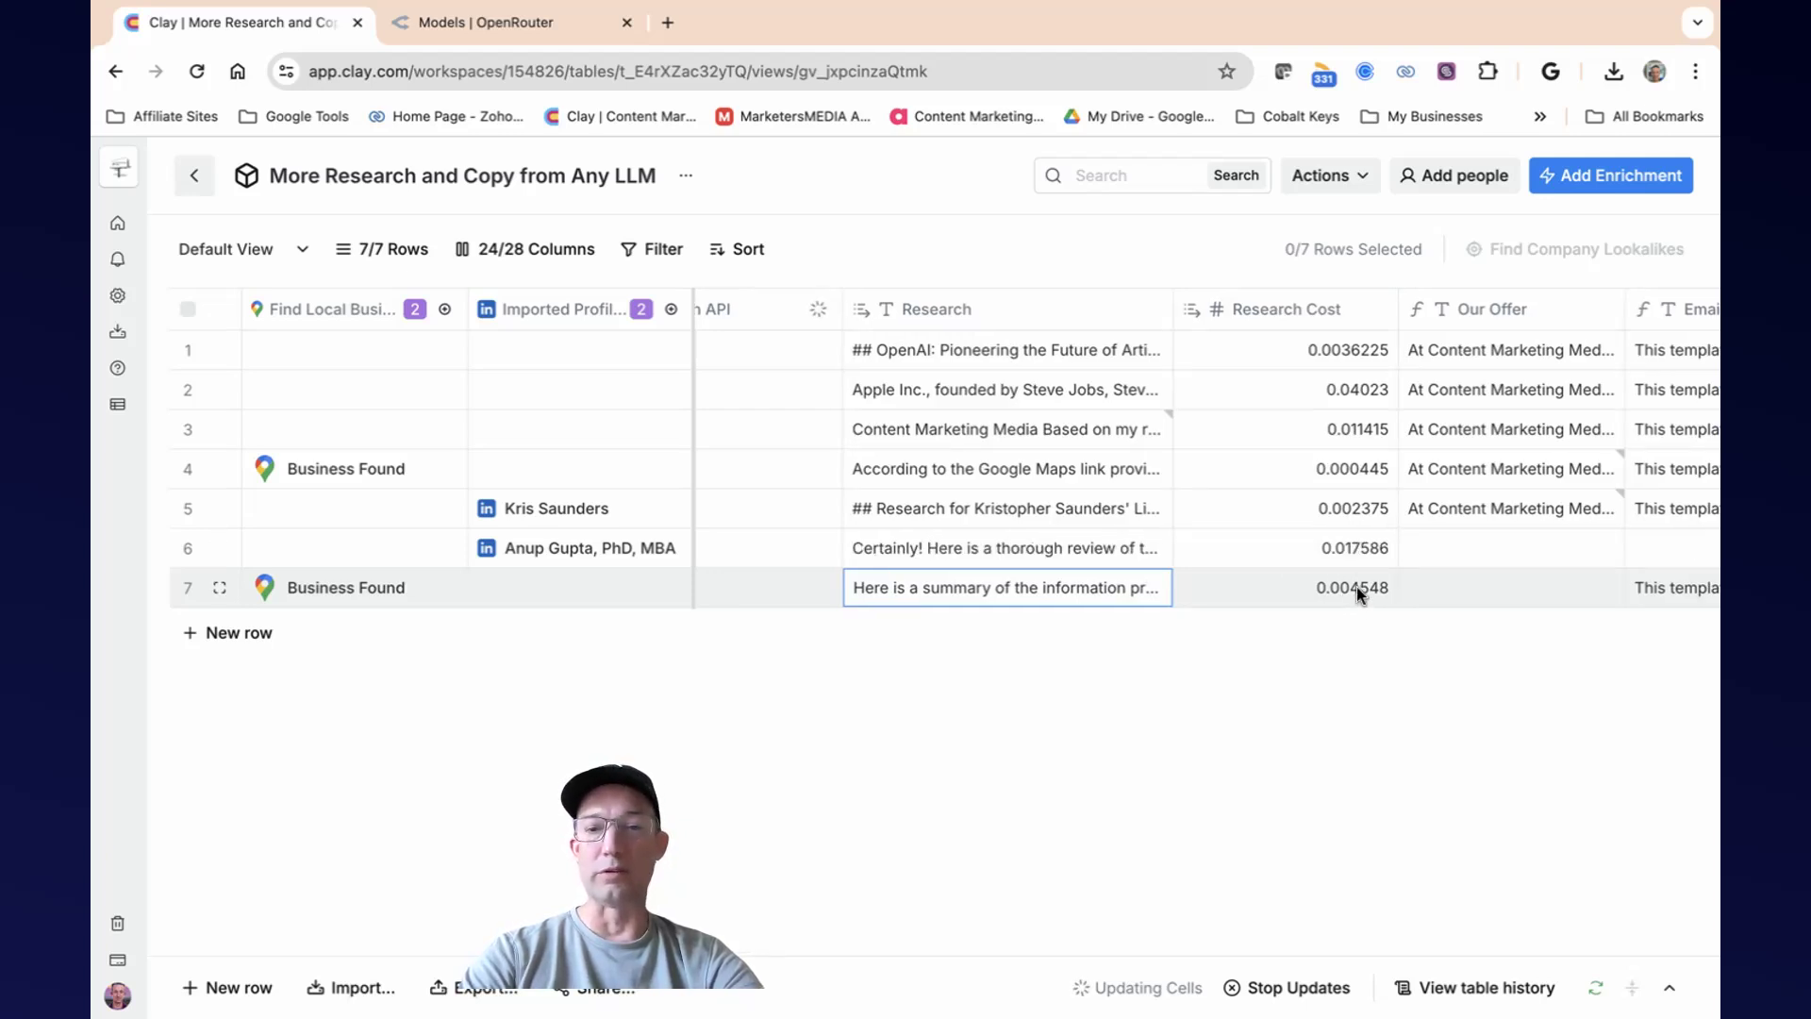
scroll(1349, 558, "right", 1)
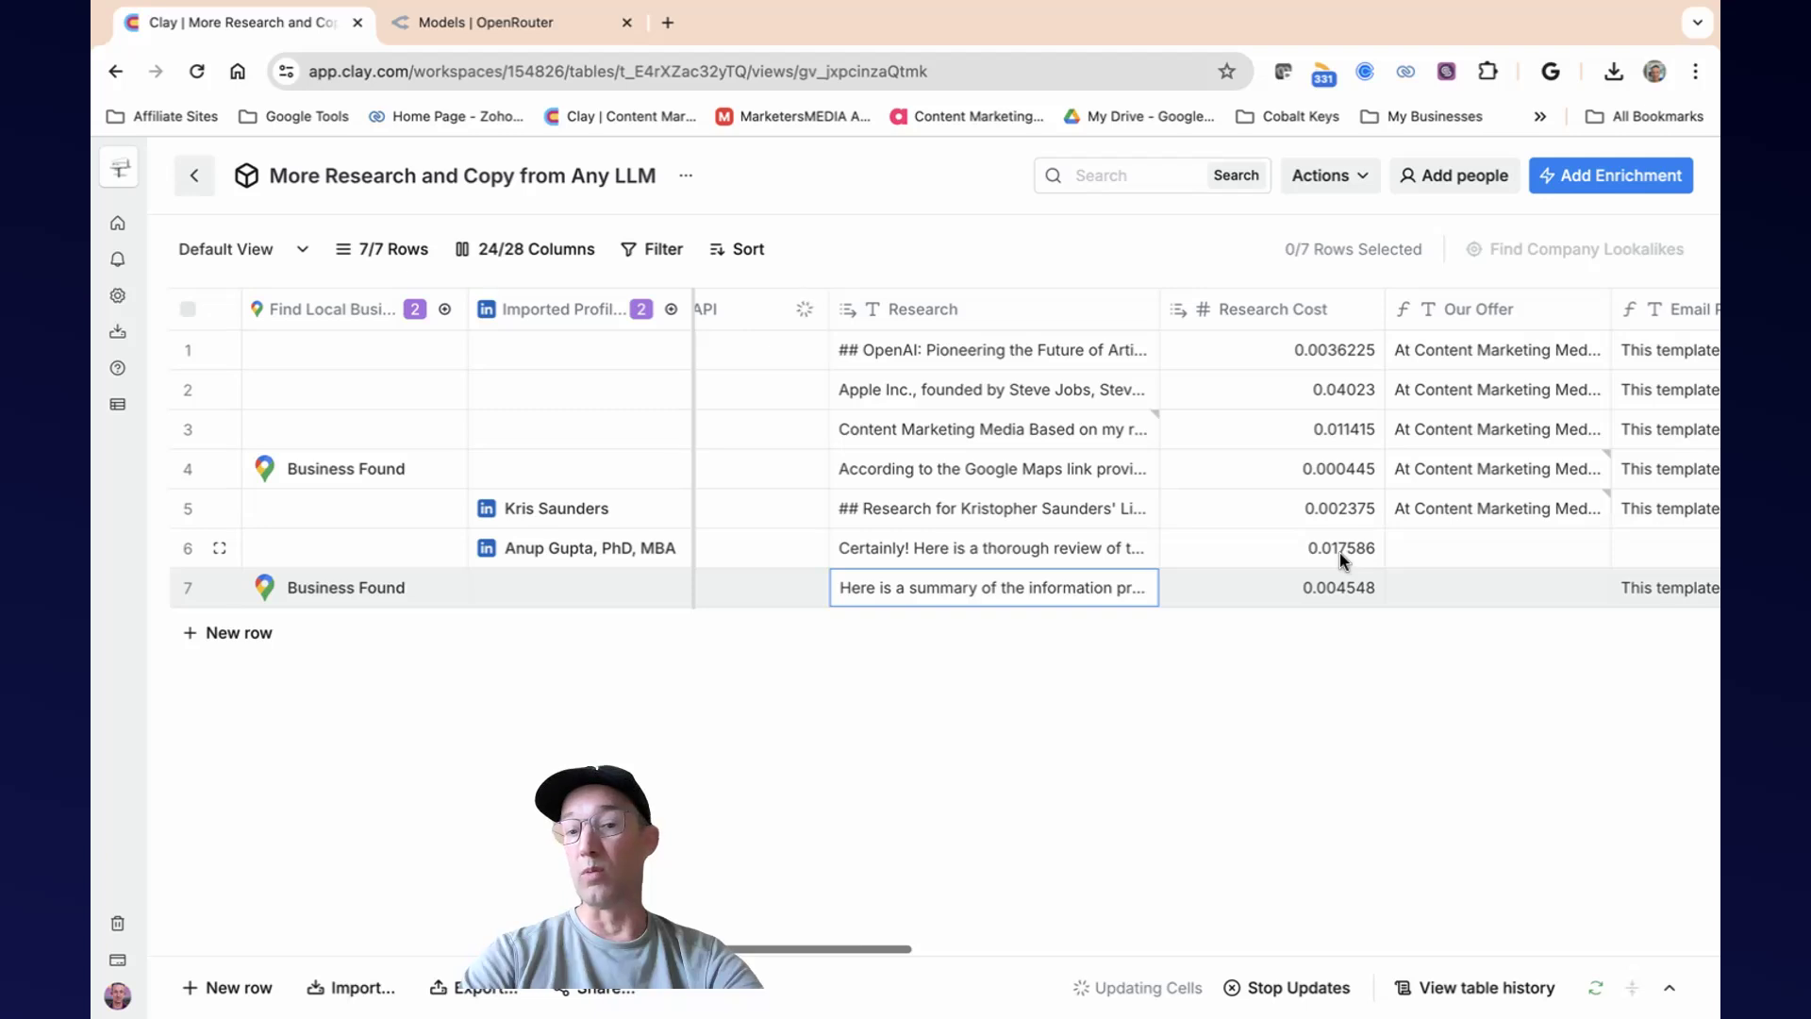
left_click(941, 547)
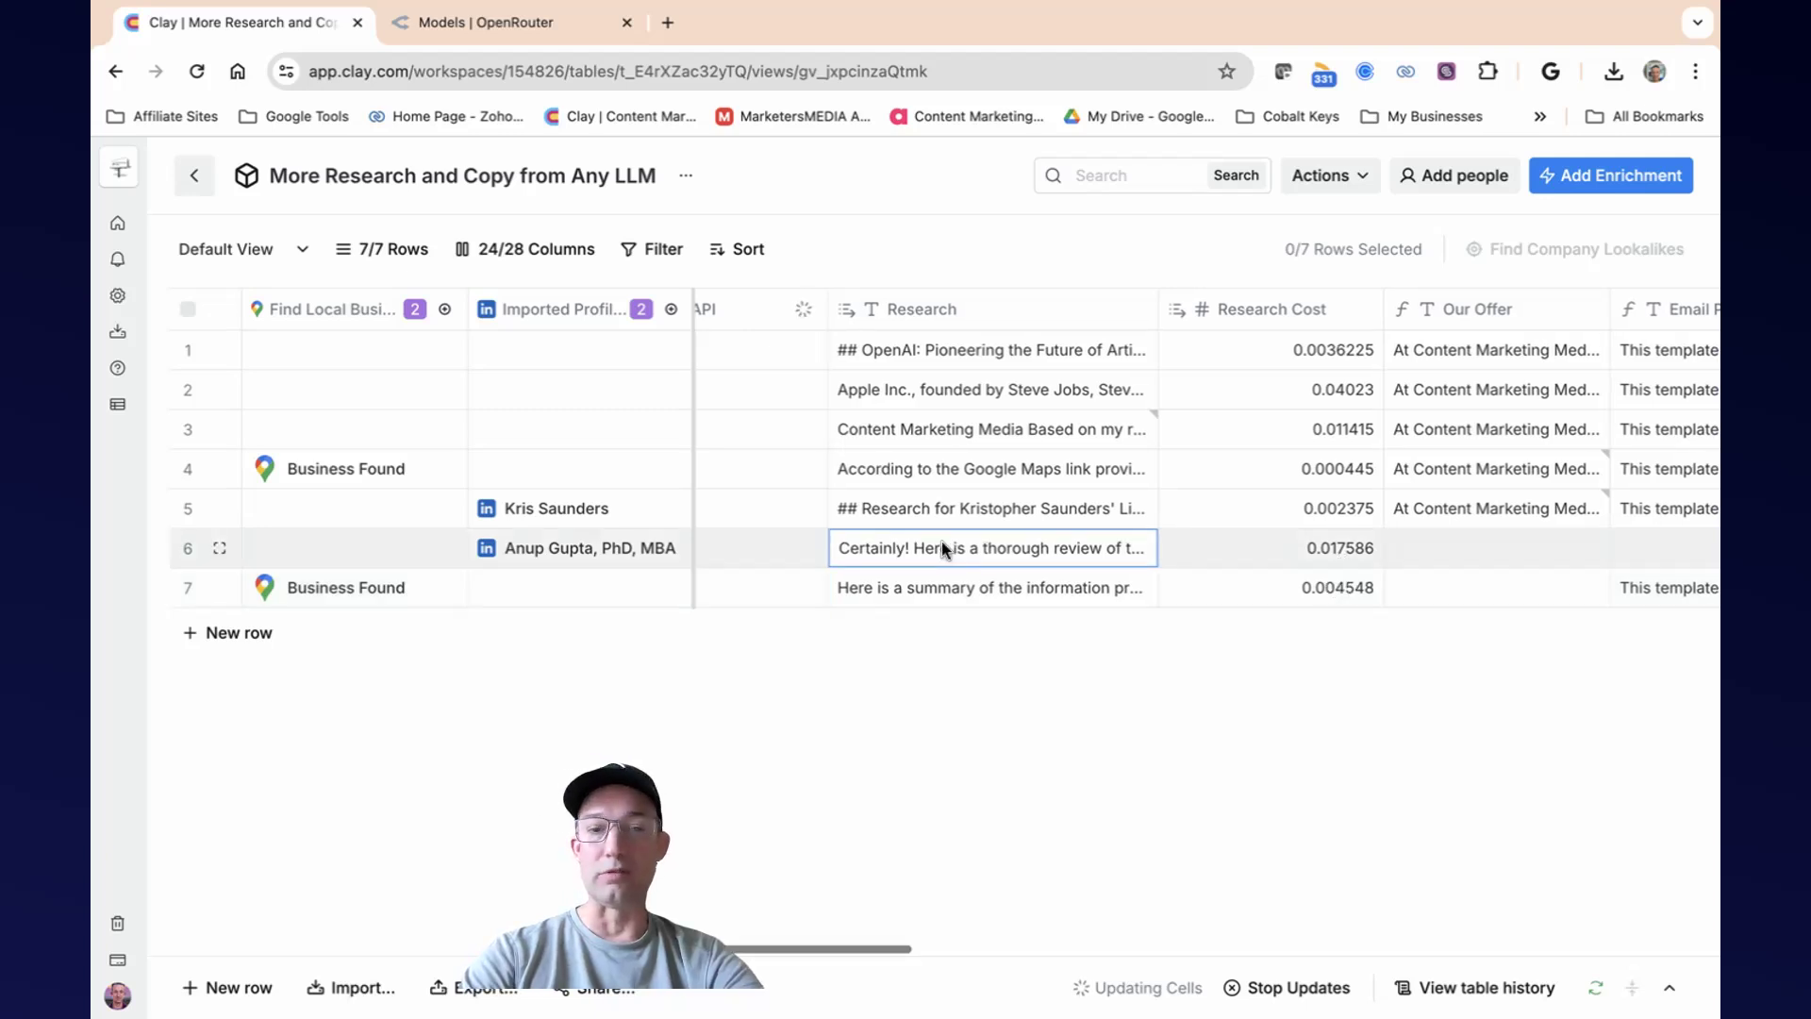
left_click(941, 547)
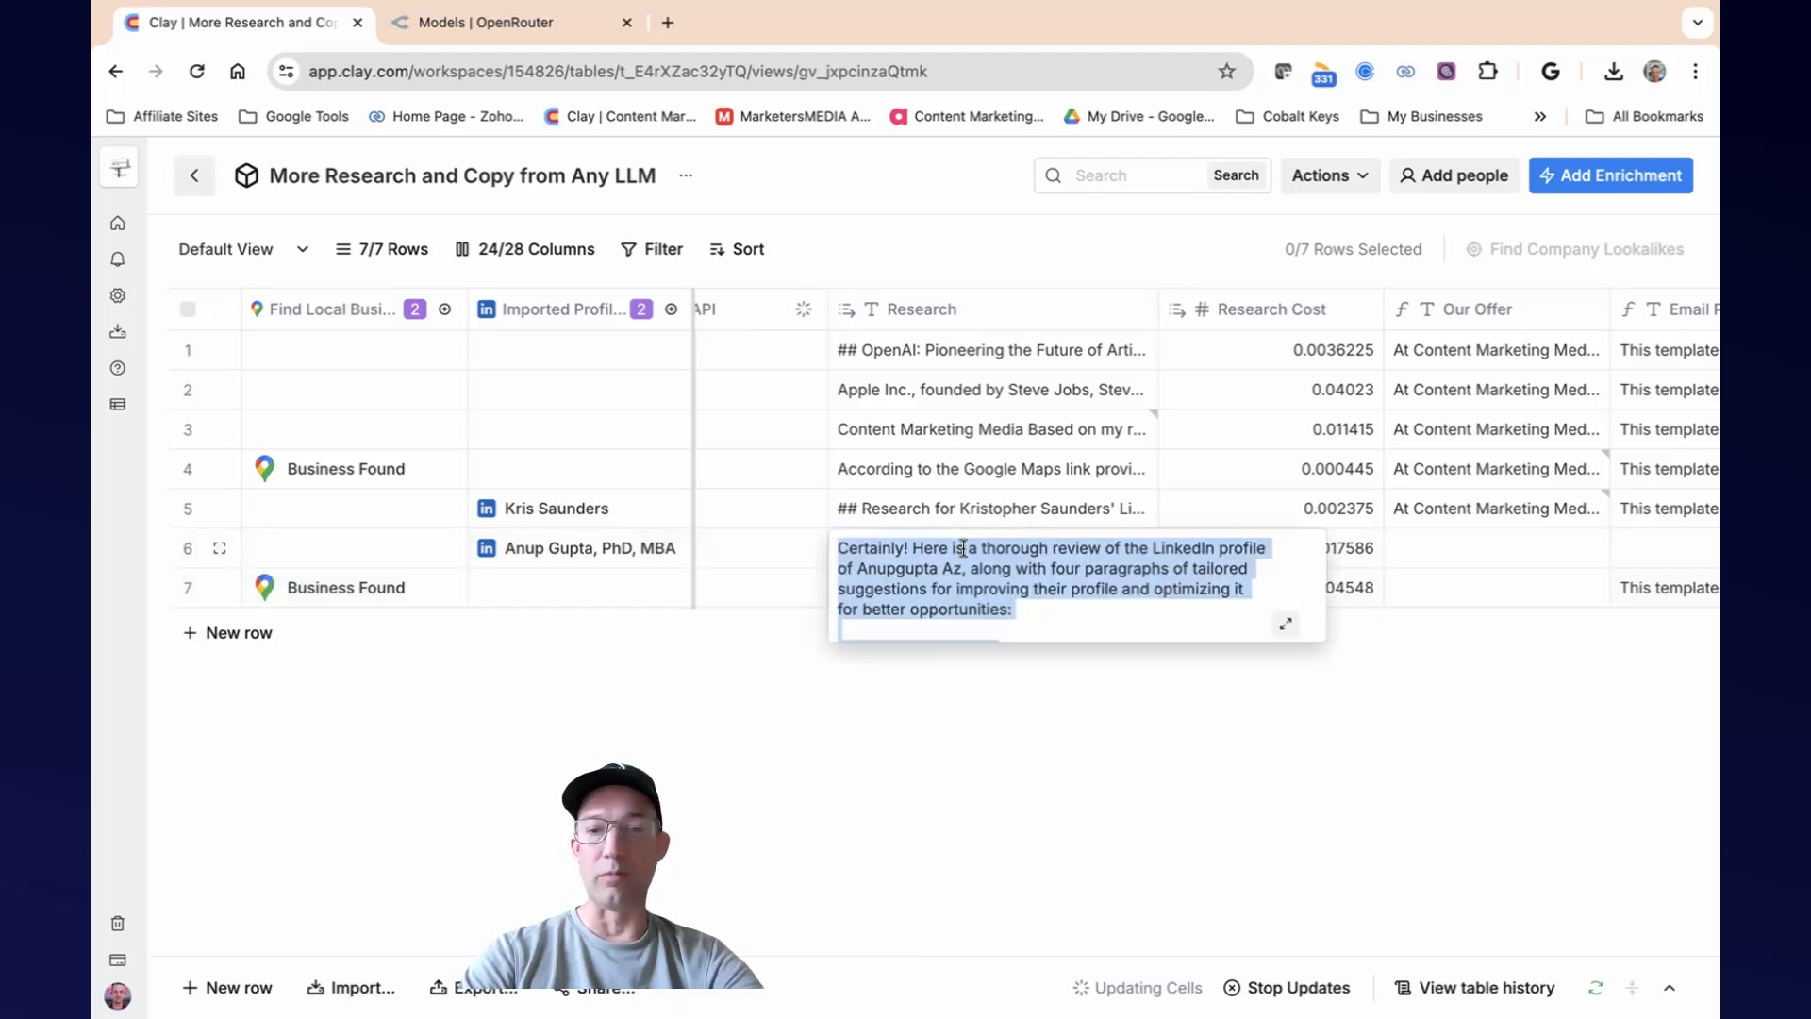
left_click(1287, 626)
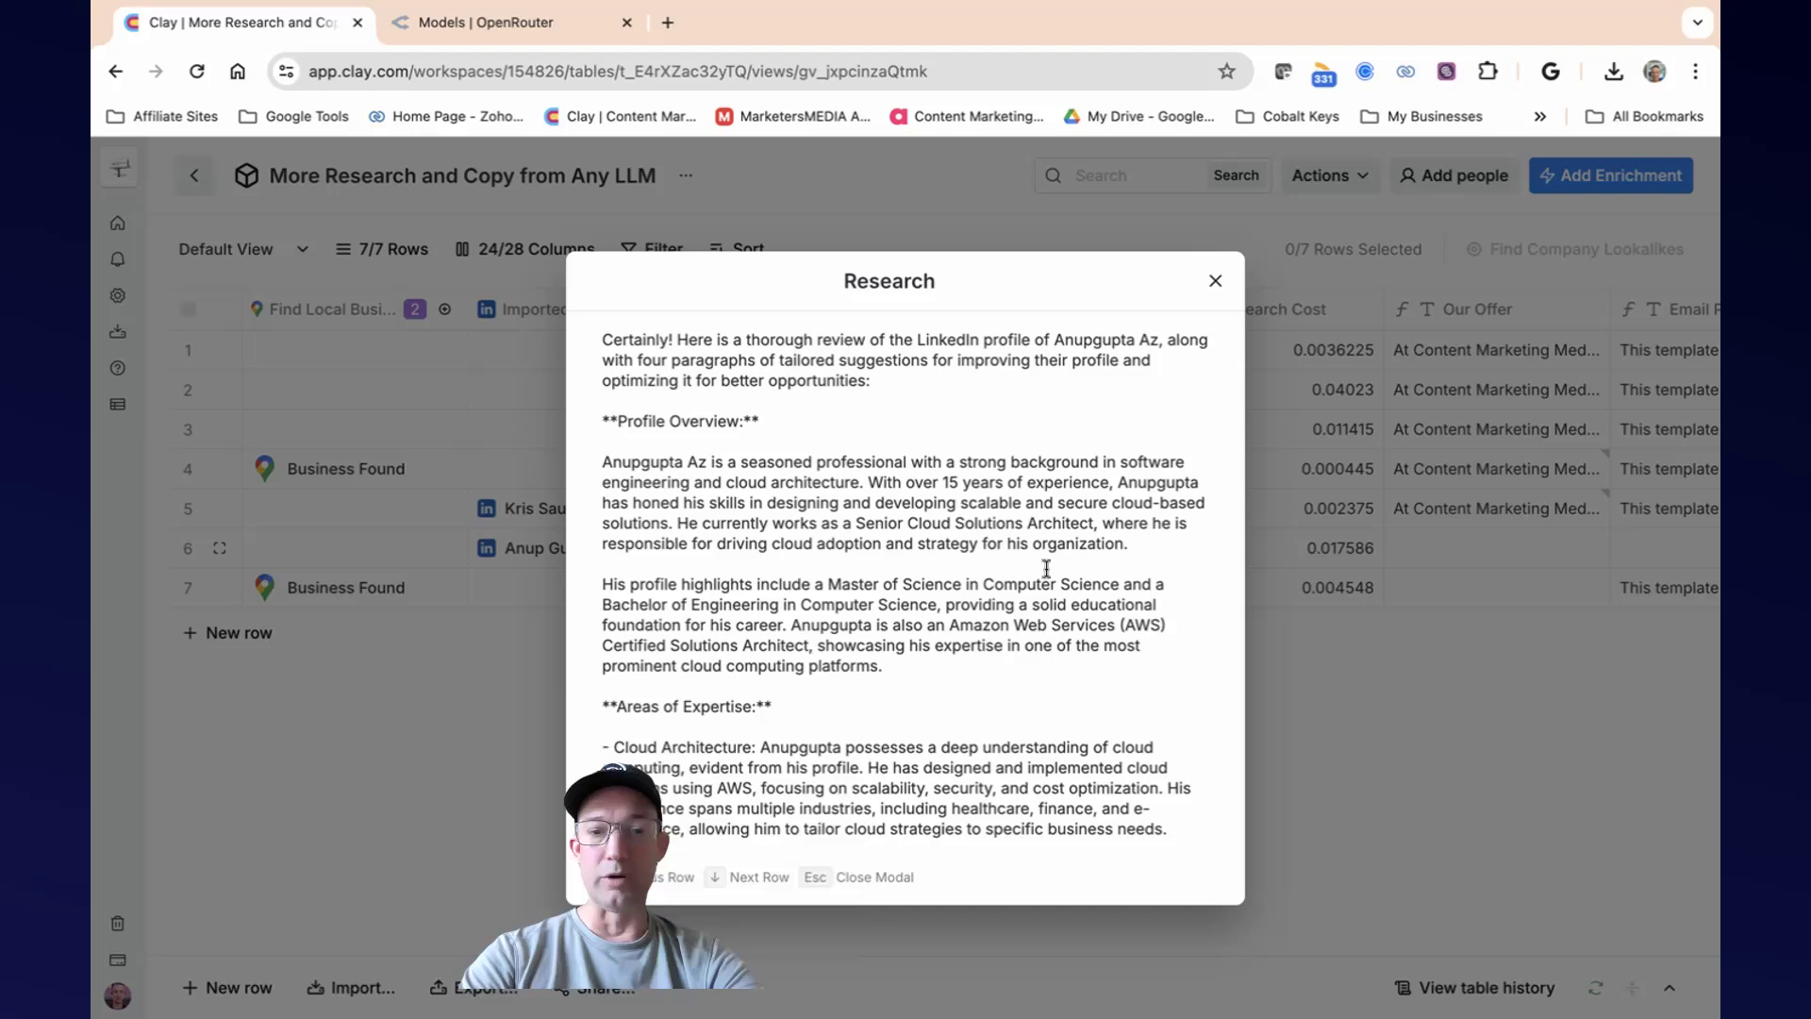
scroll(1041, 569, "down", 7)
scroll(1042, 569, "down", 5)
scroll(1044, 566, "up", 10)
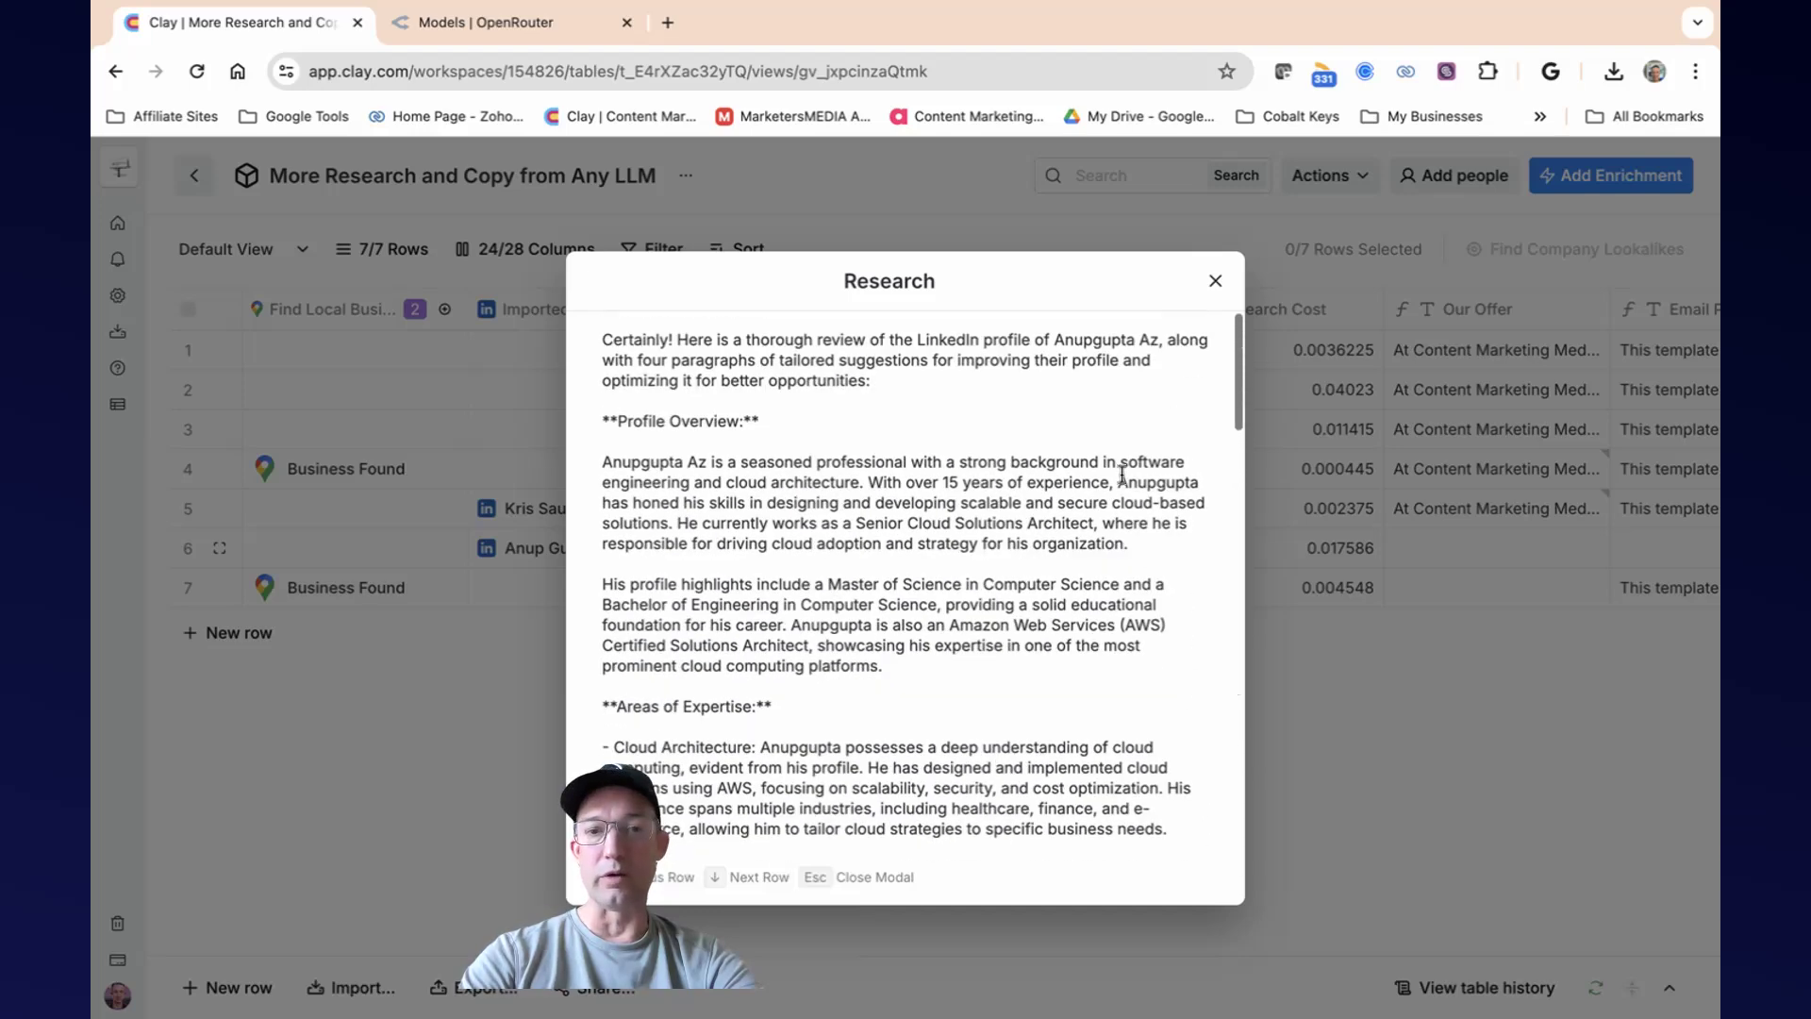
left_click(1215, 280)
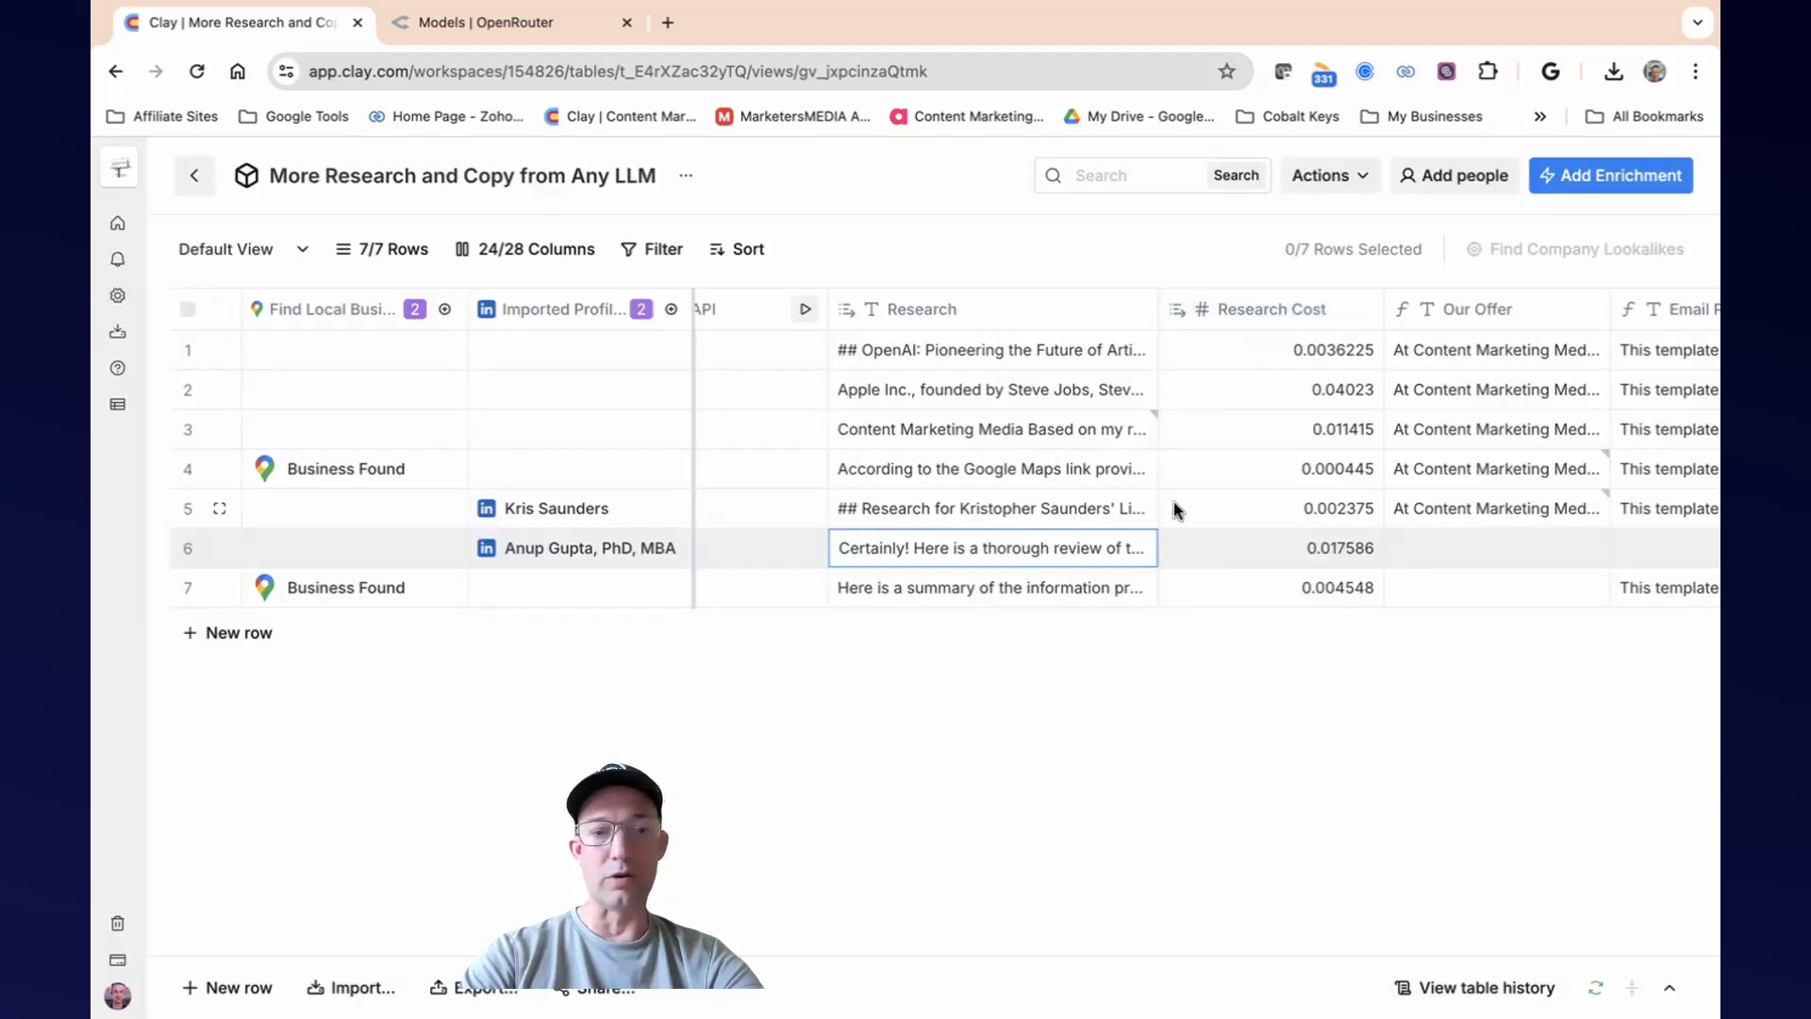
Read the full email copy in row 5's Content cell, written for the LinkedIn lead.
scroll(1173, 502, "right", 6)
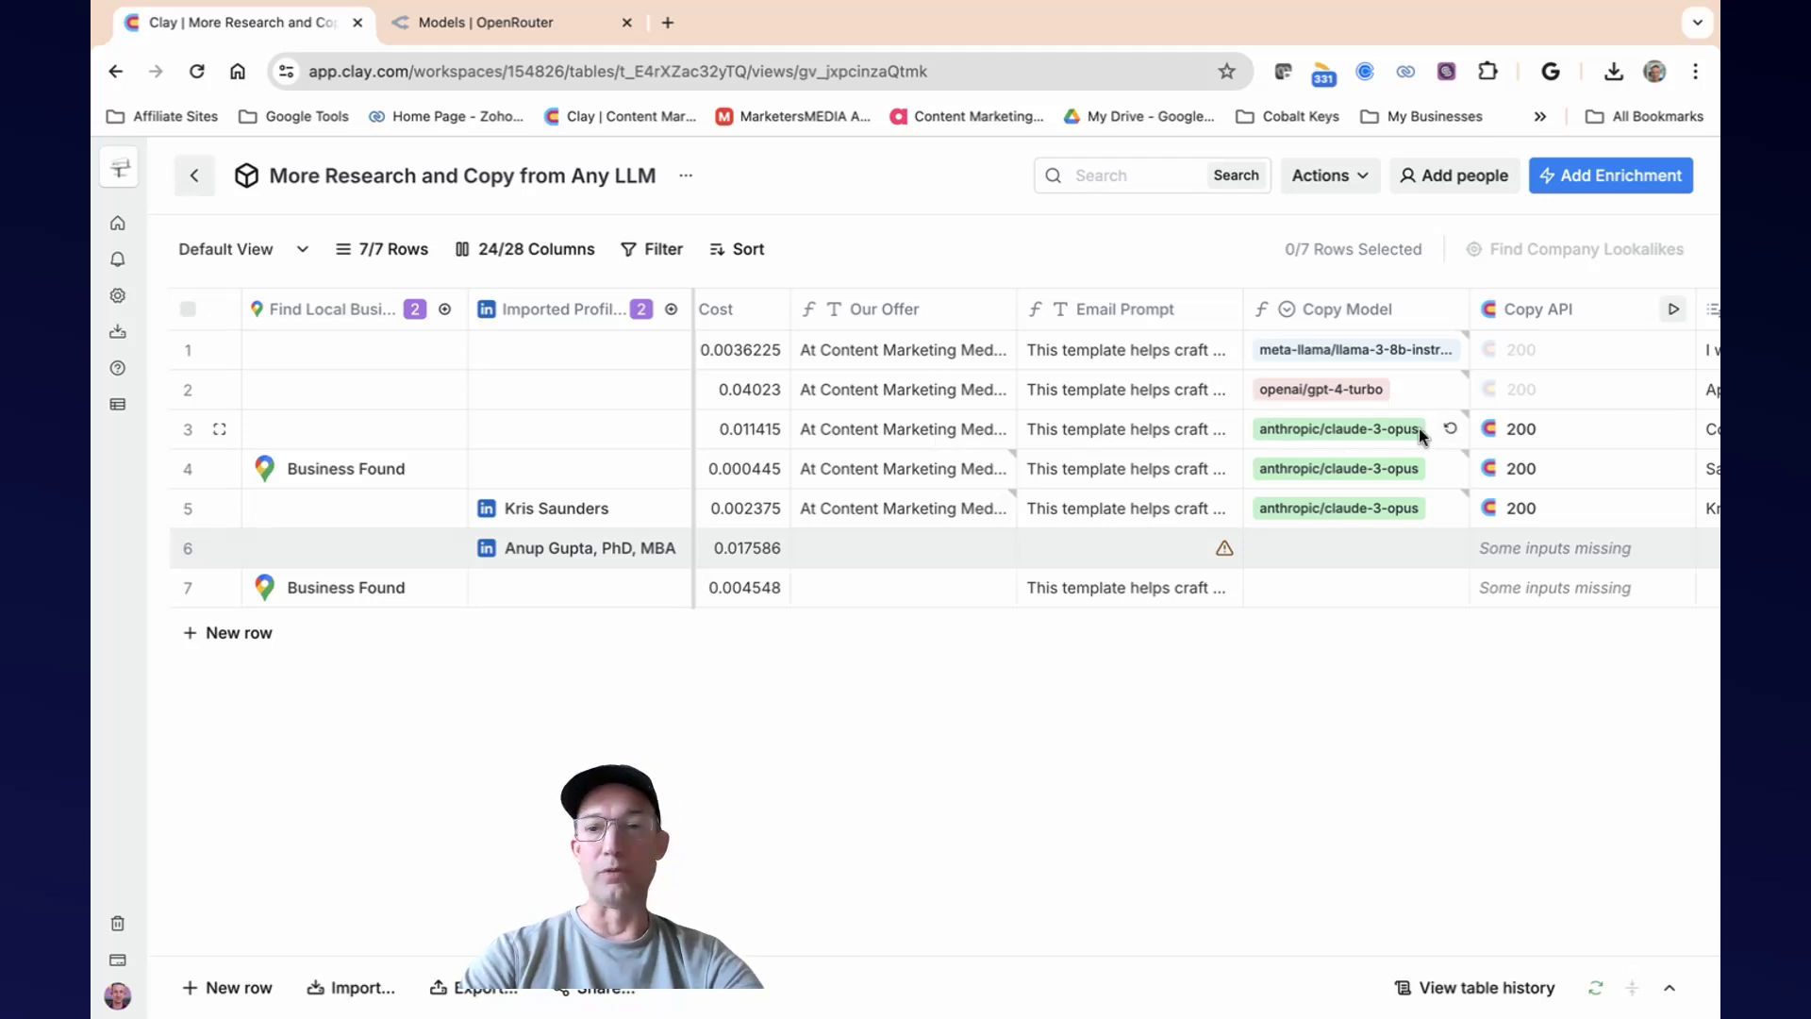
scroll(1273, 448, "right", 3)
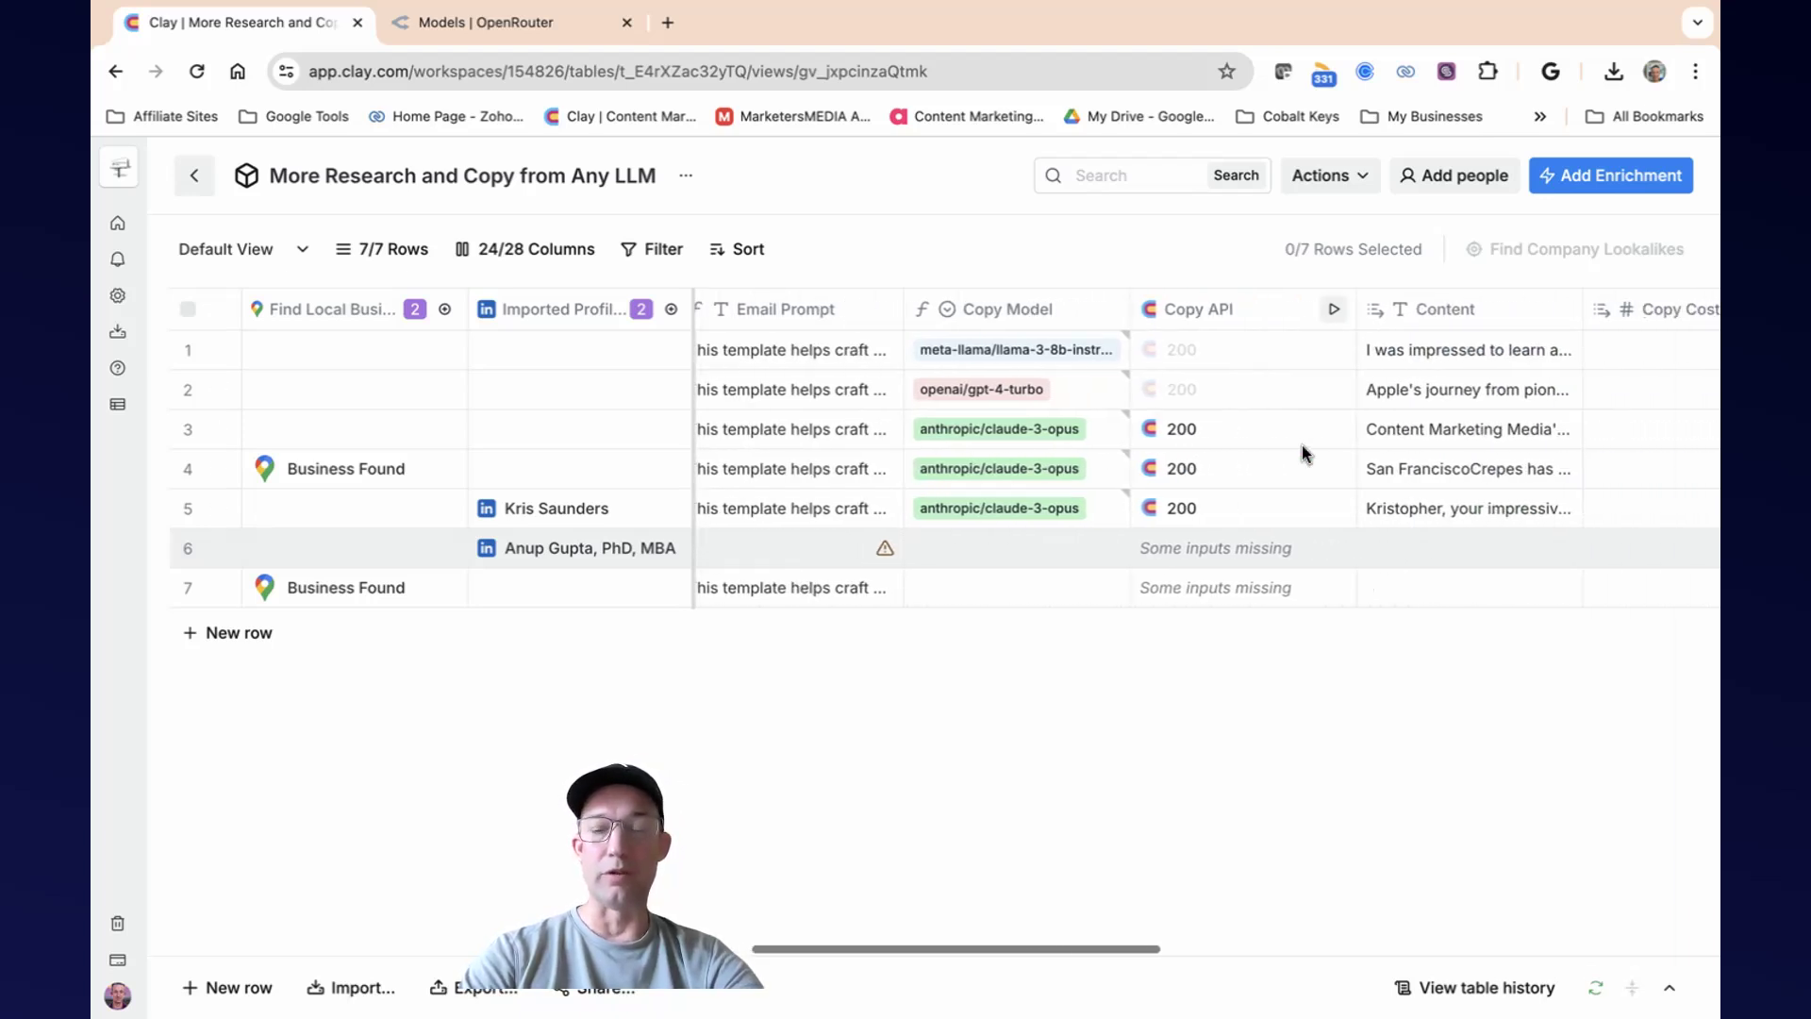
double_click(1406, 510)
left_click(1708, 589)
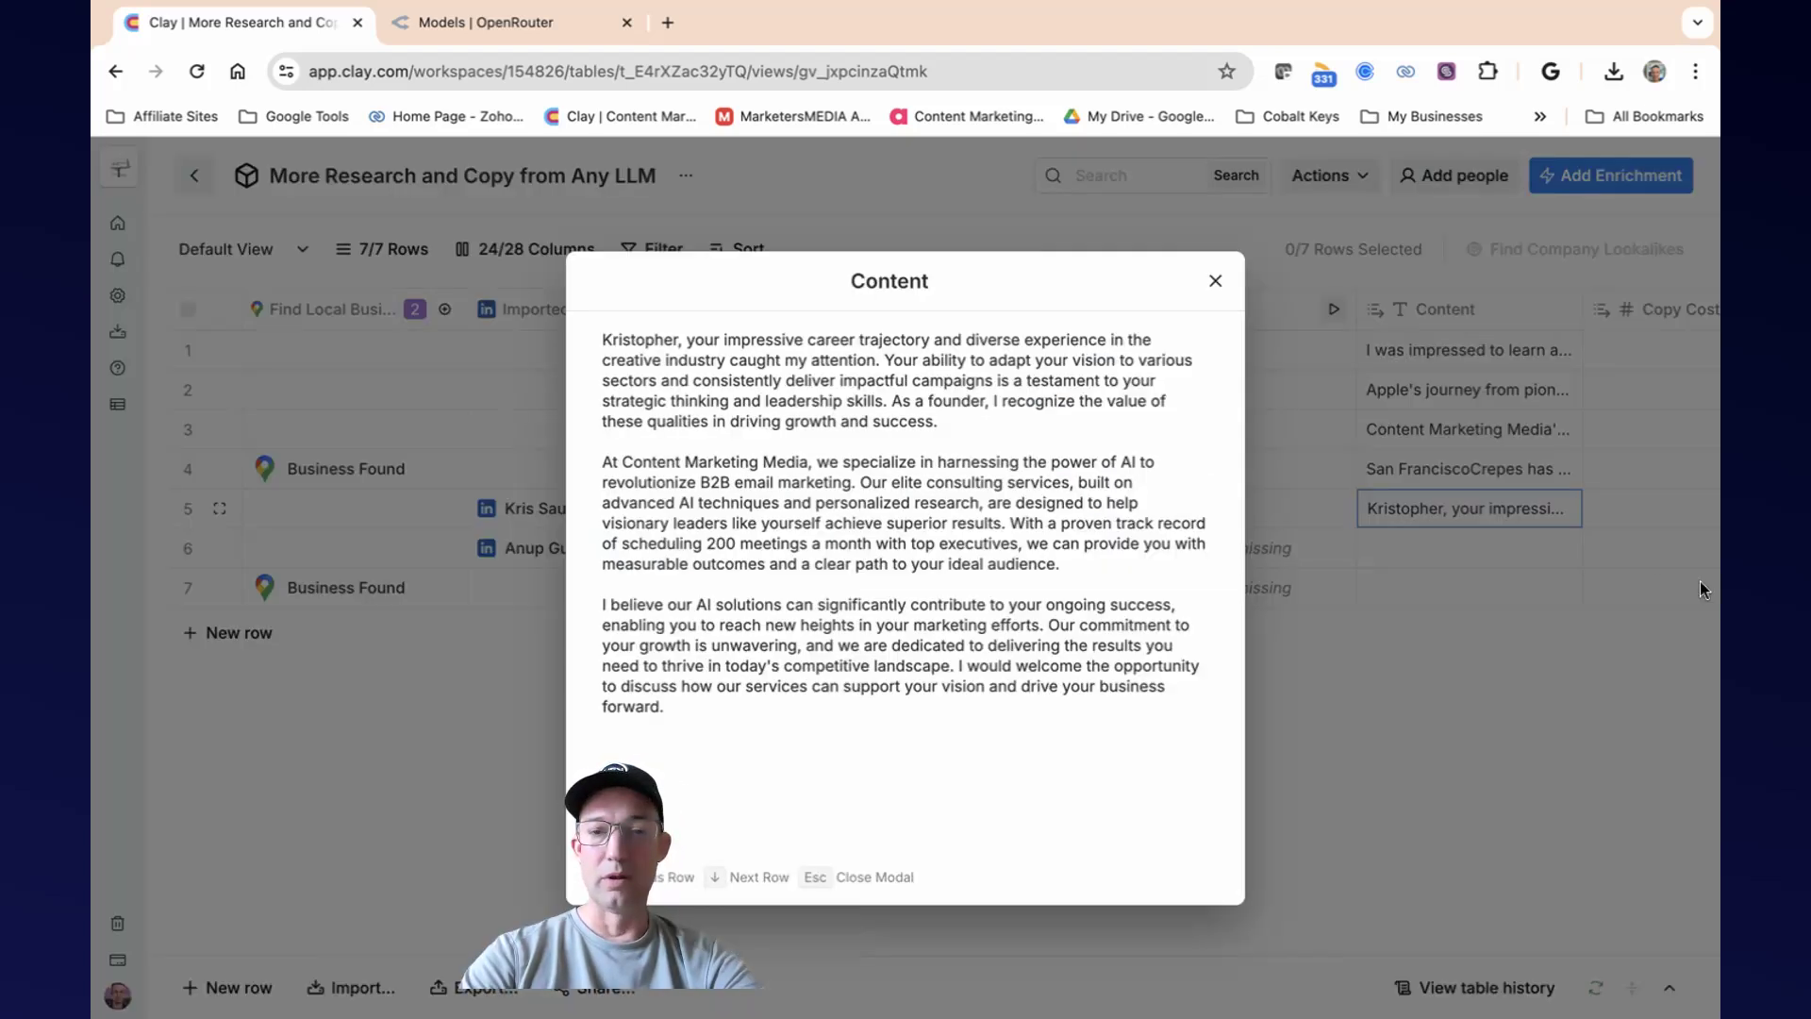
left_click(1216, 283)
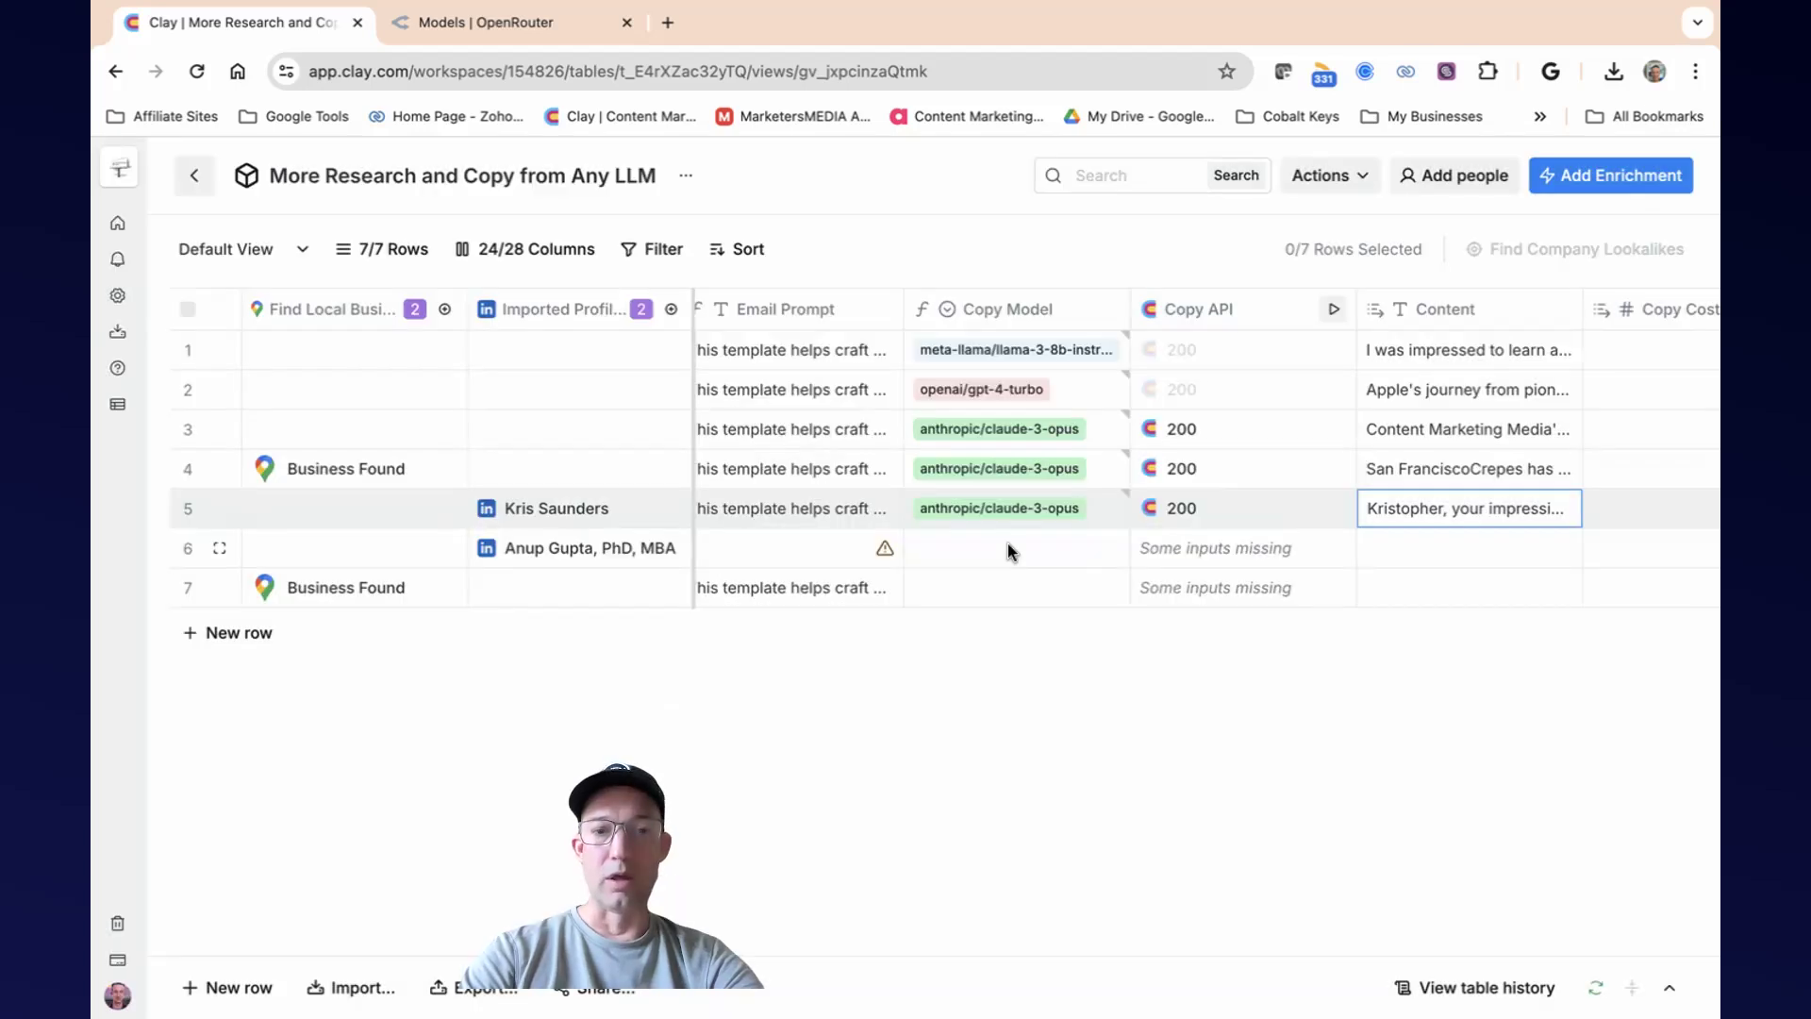
scroll(986, 496, "left", 10)
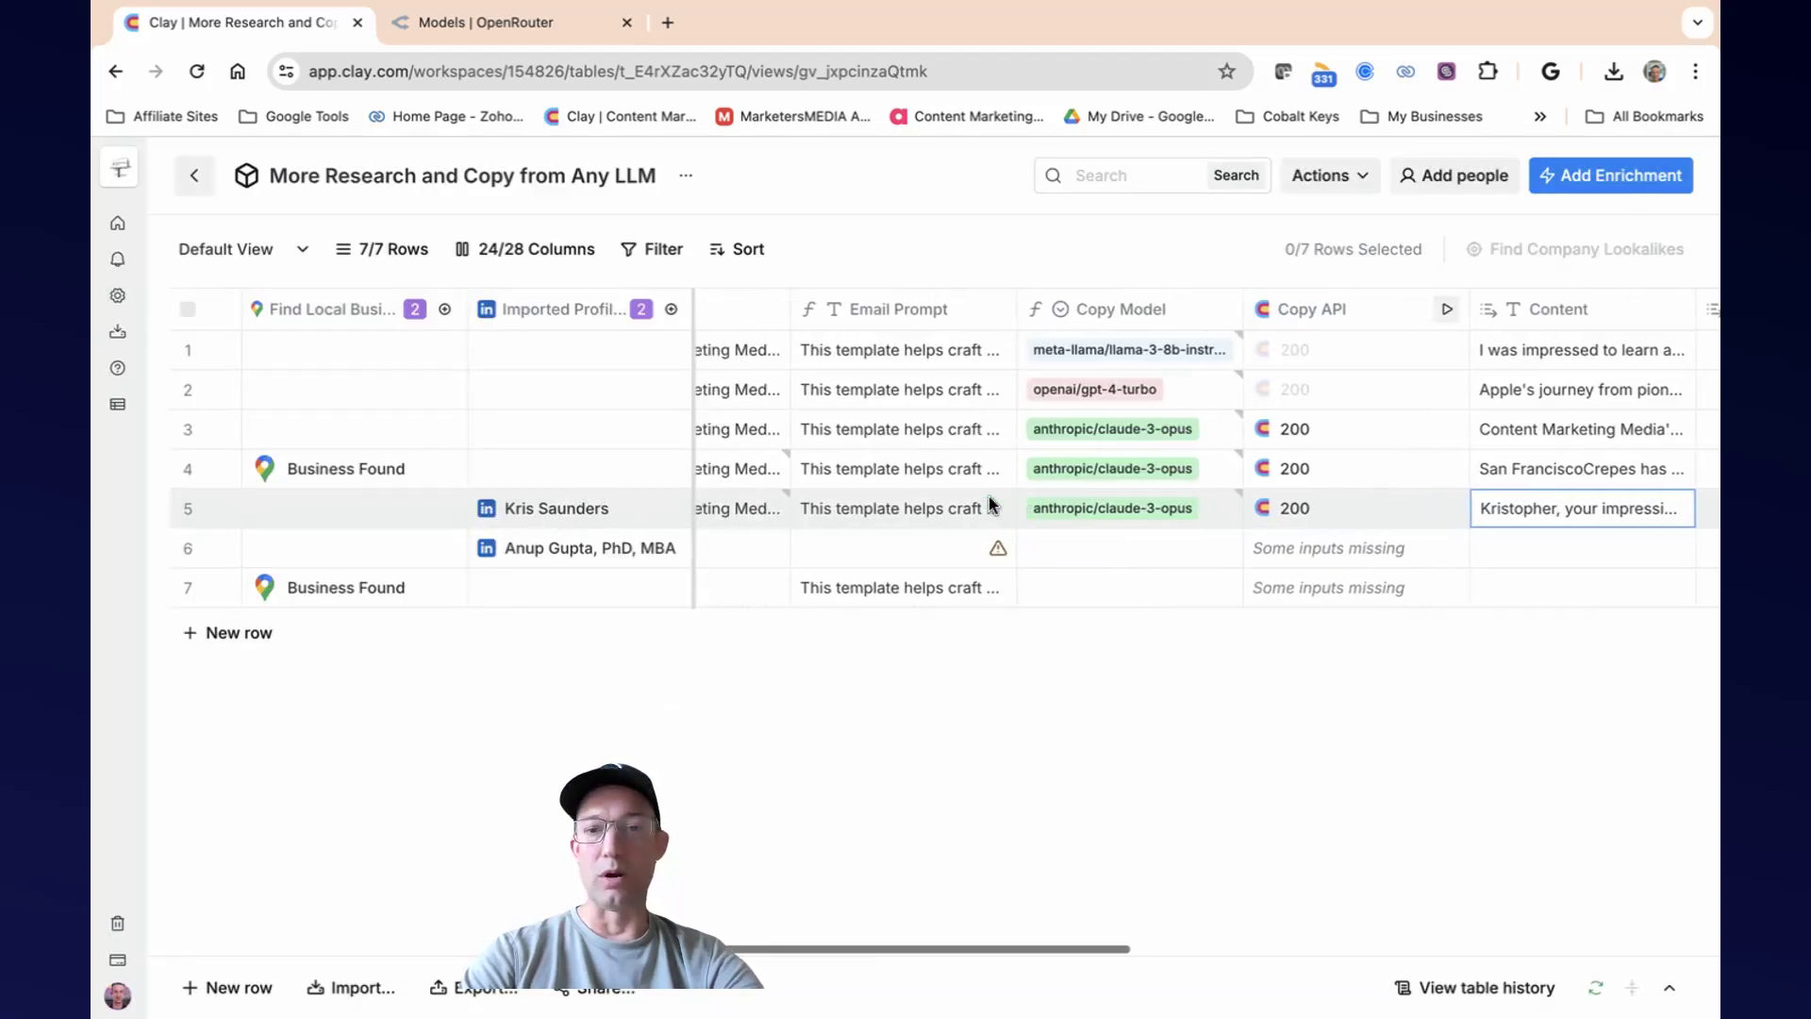
scroll(988, 496, "left", 5)
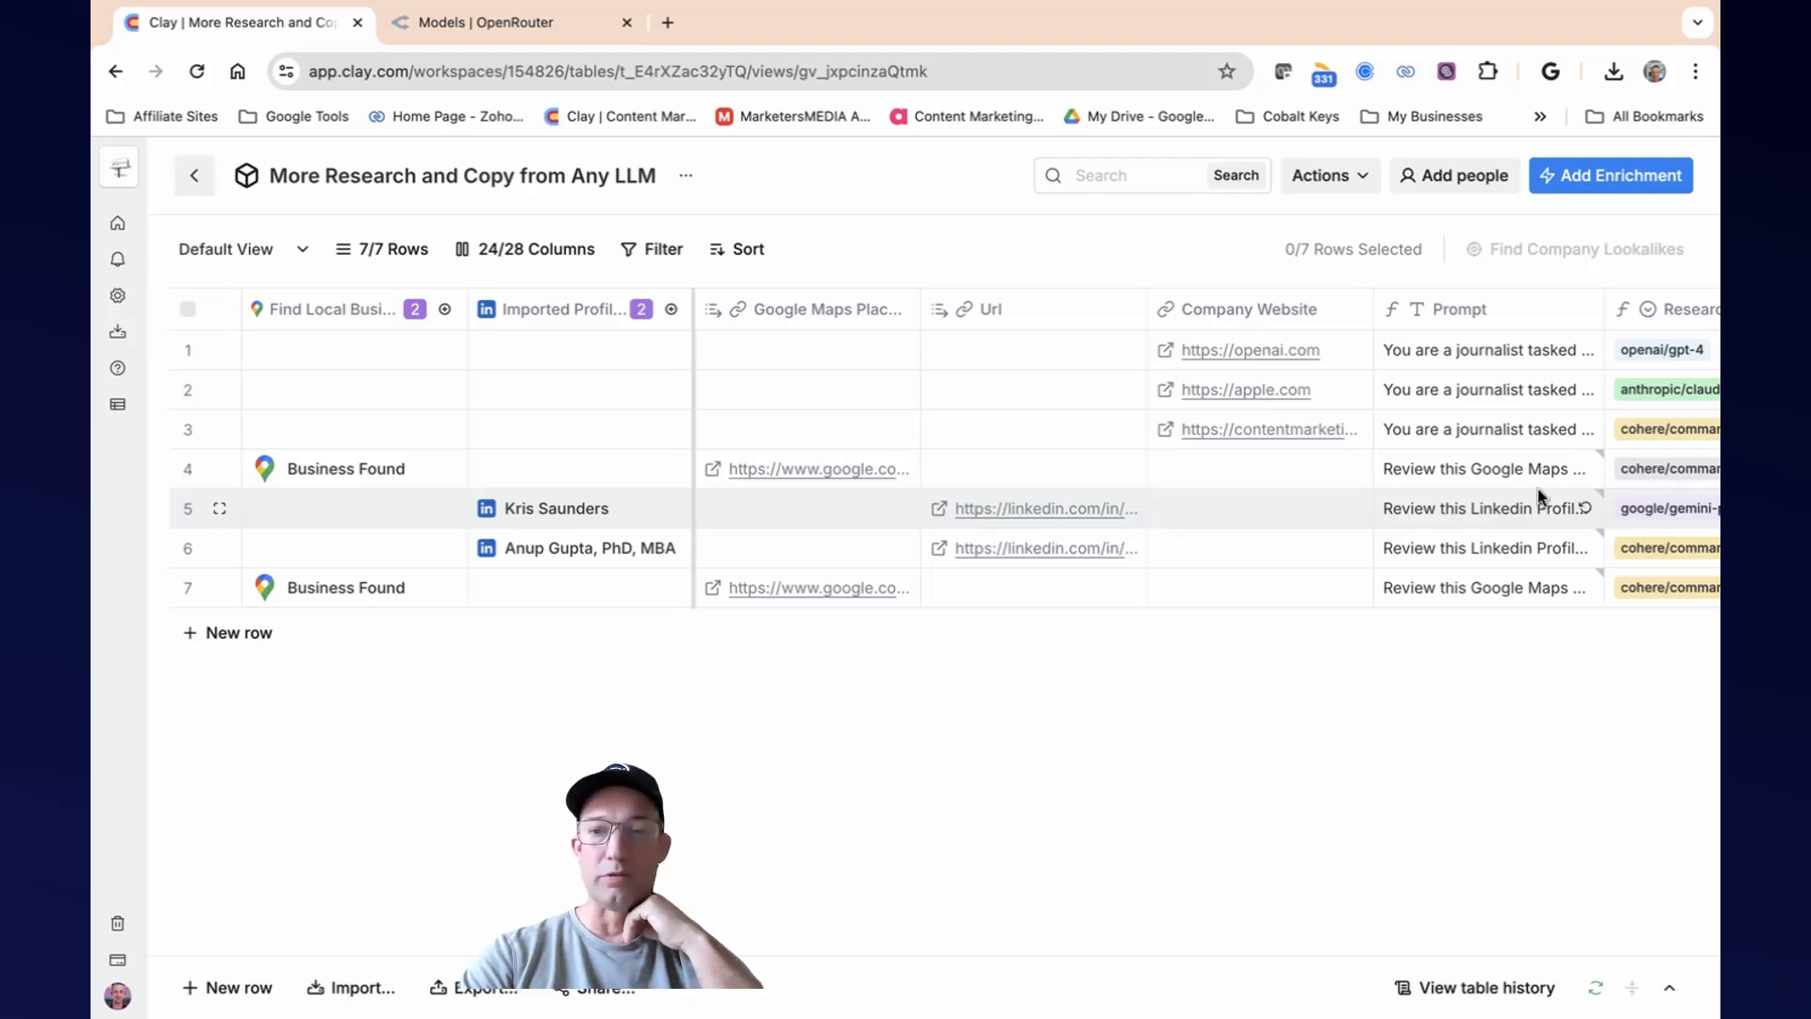
scroll(1537, 489, "right", 10)
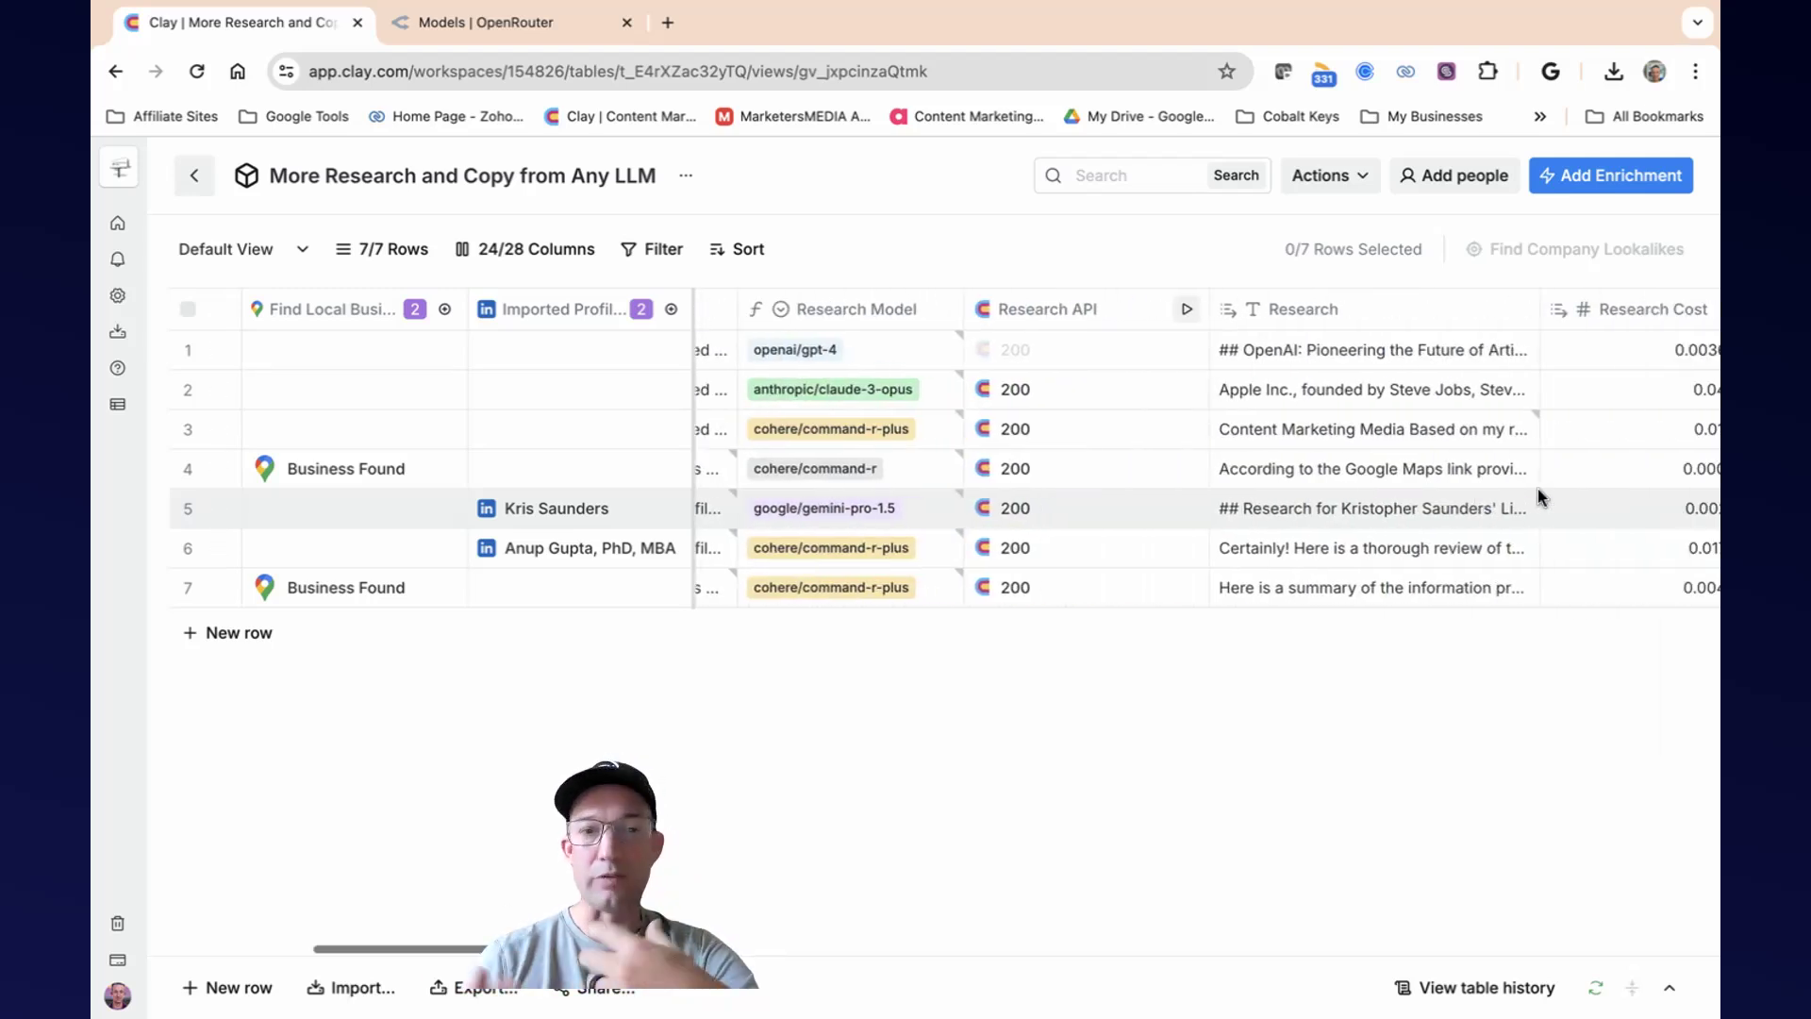